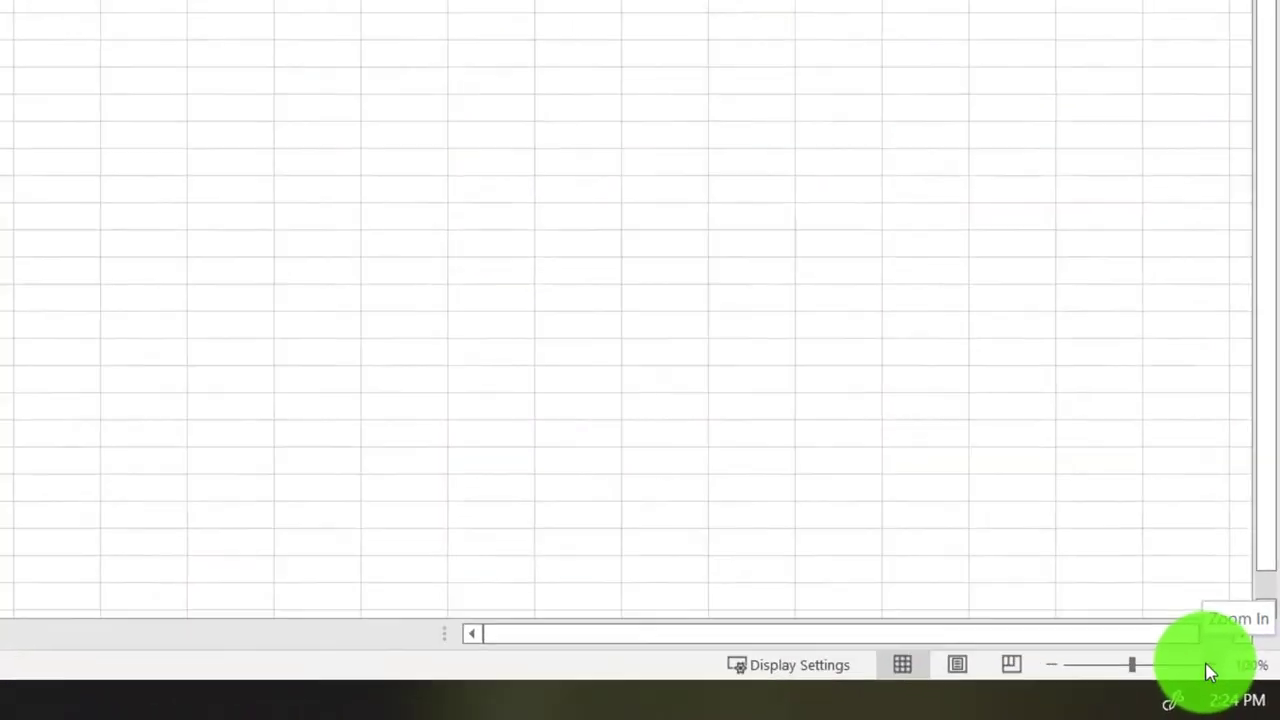
# - Zoom the blank worksheet in to 160%
pyautogui.click(1240, 684)
pyautogui.click(1240, 684)
pyautogui.click(1240, 684)
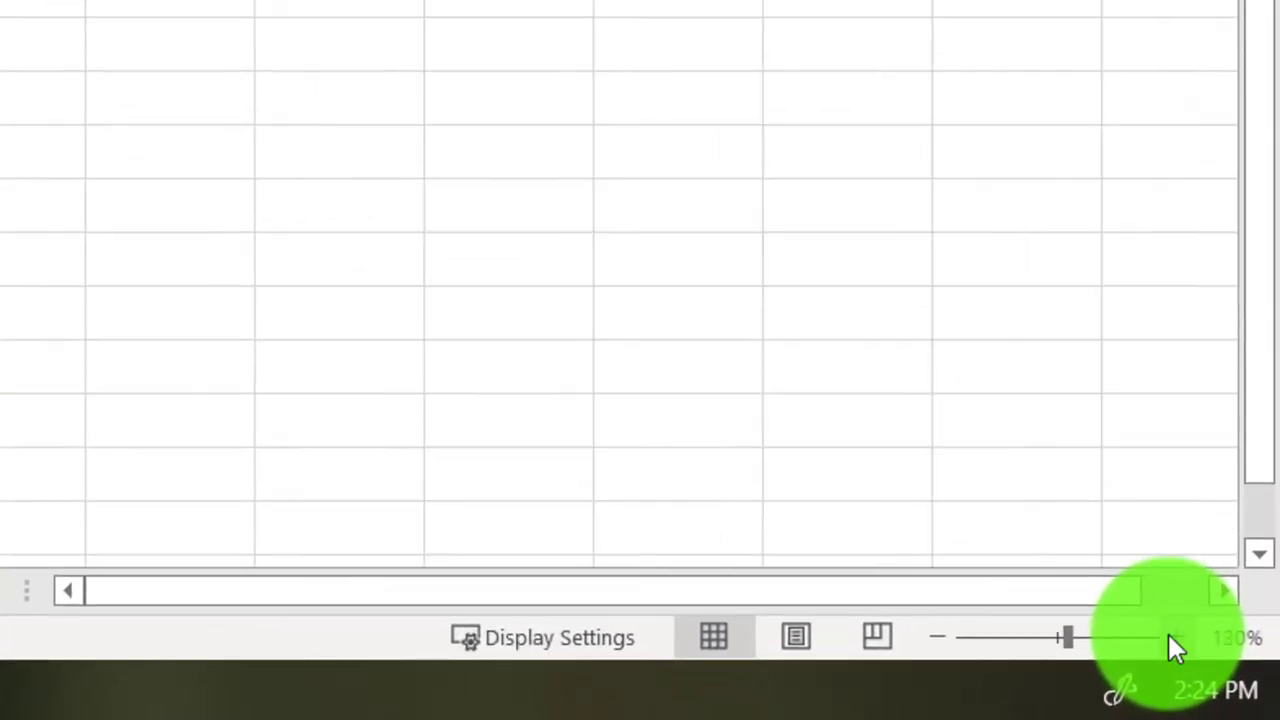
pyautogui.click(1168, 634)
pyautogui.click(1168, 634)
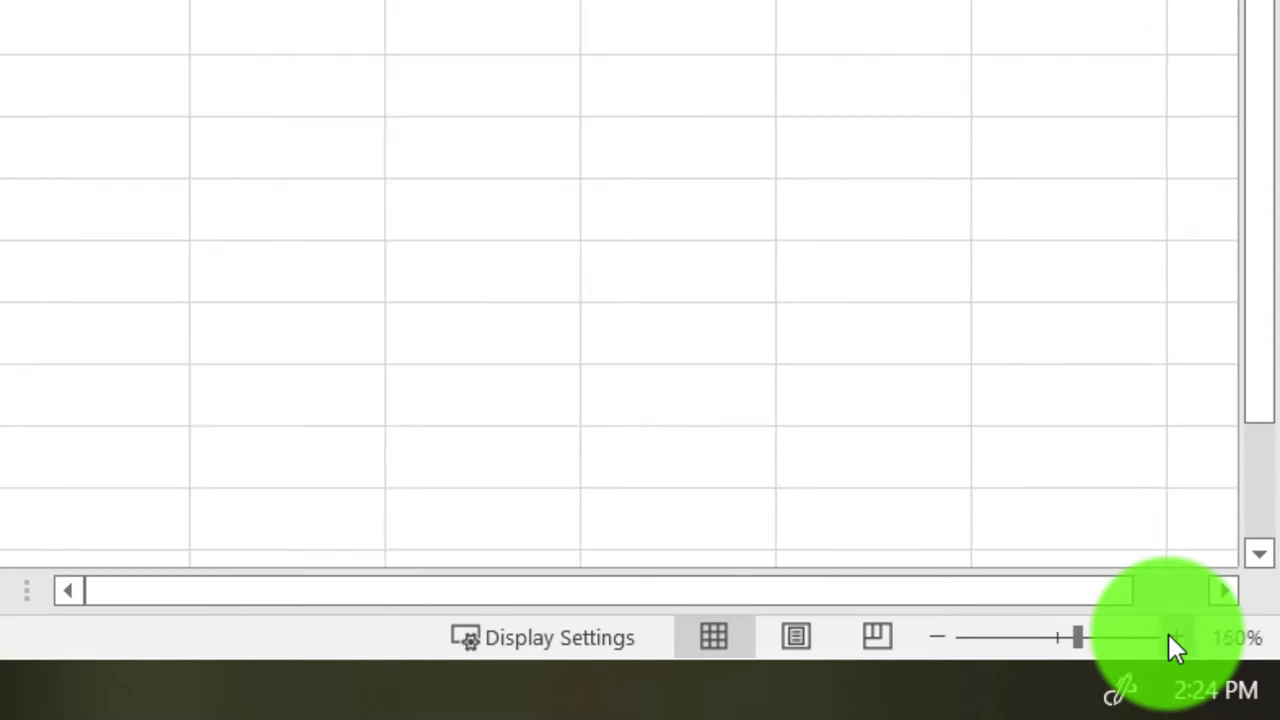
pyautogui.click(1168, 634)
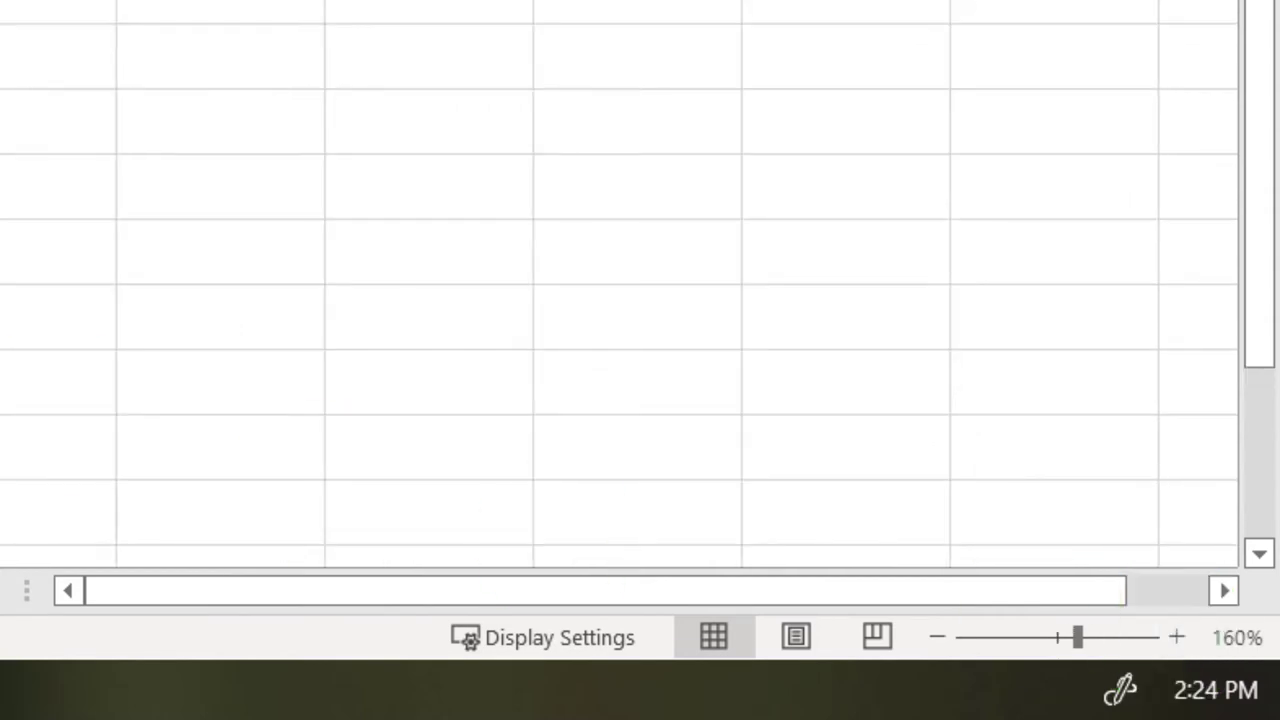
# - Select every cell on the worksheet
pyautogui.click(338, 505)
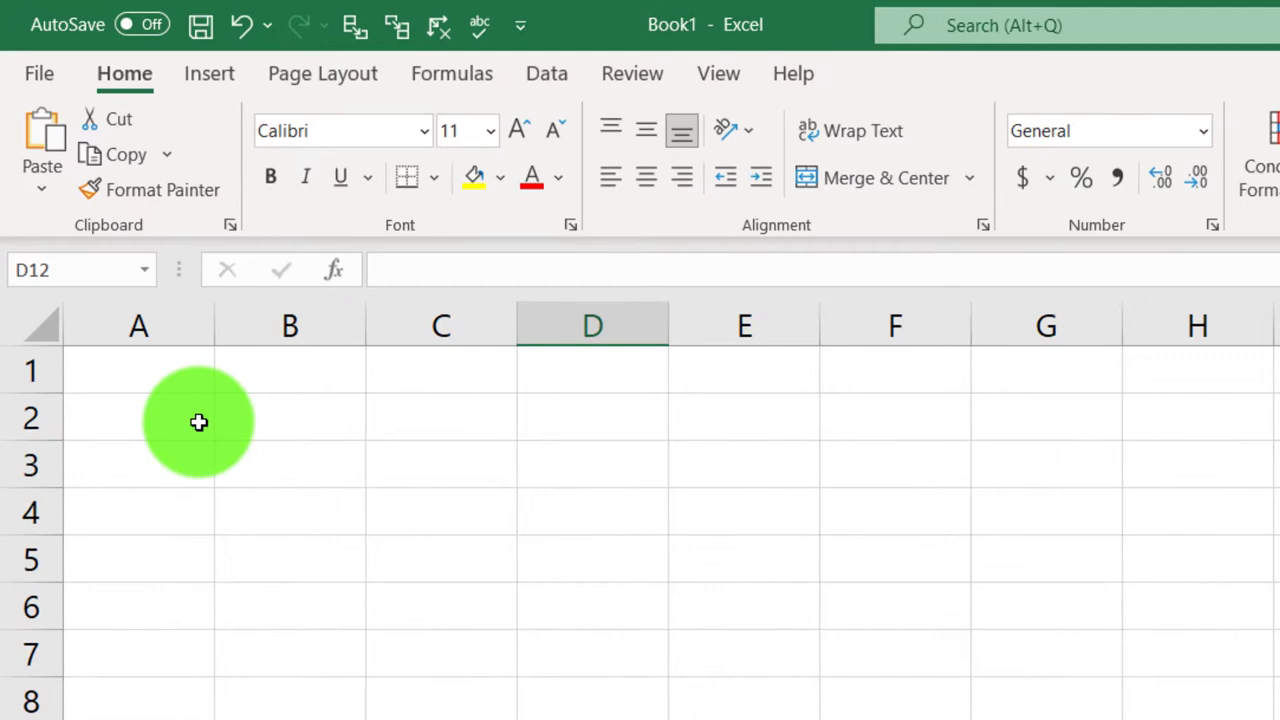
pyautogui.hotkey('ctrl', 'a')
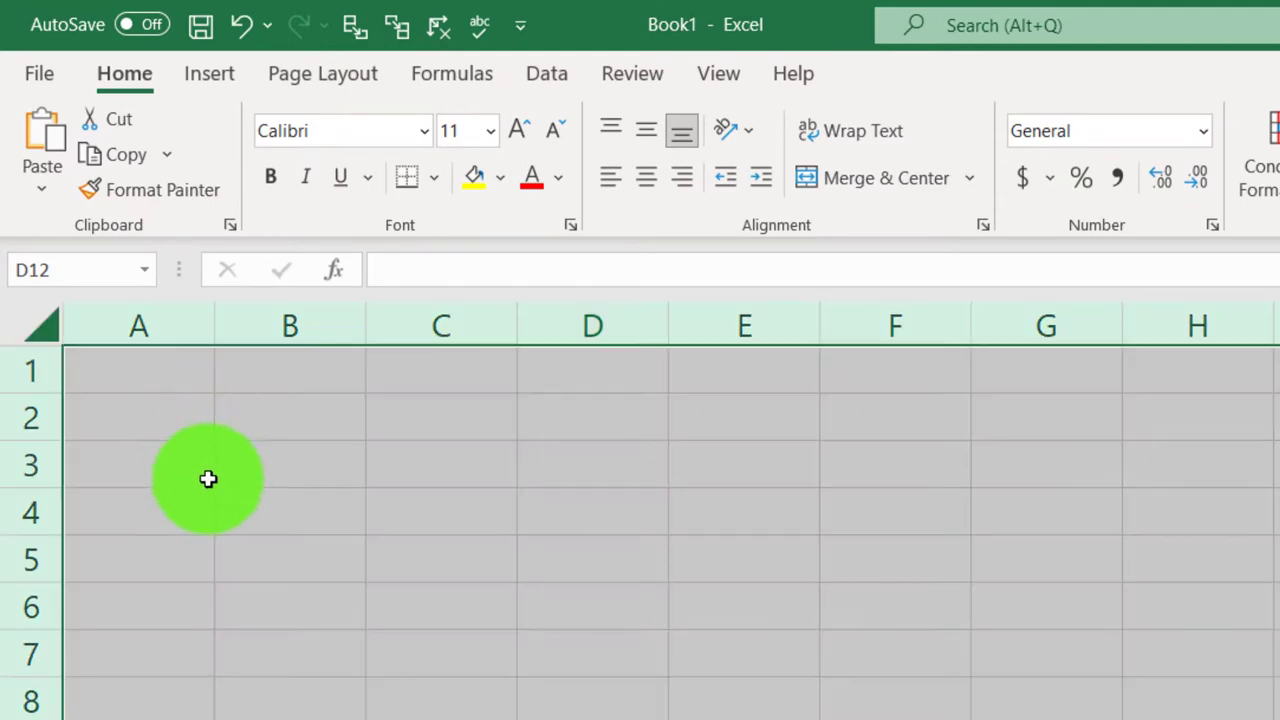
pyautogui.click(204, 513)
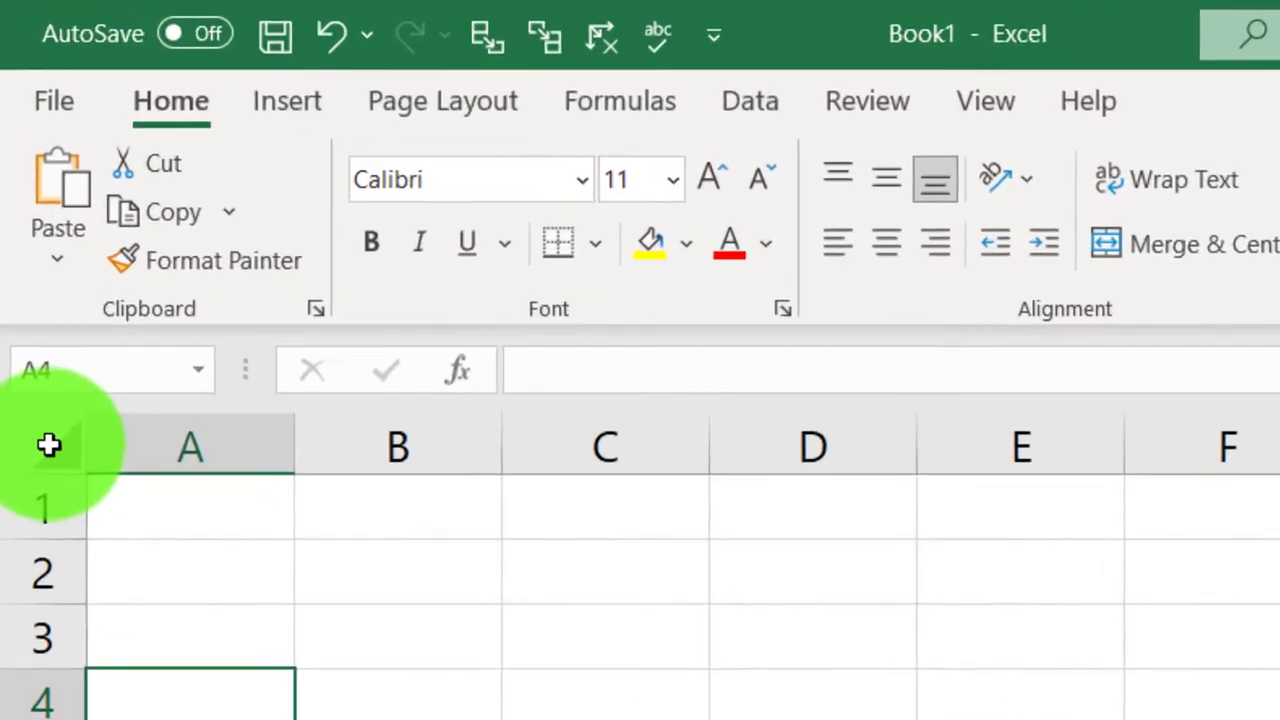
pyautogui.click(40, 327)
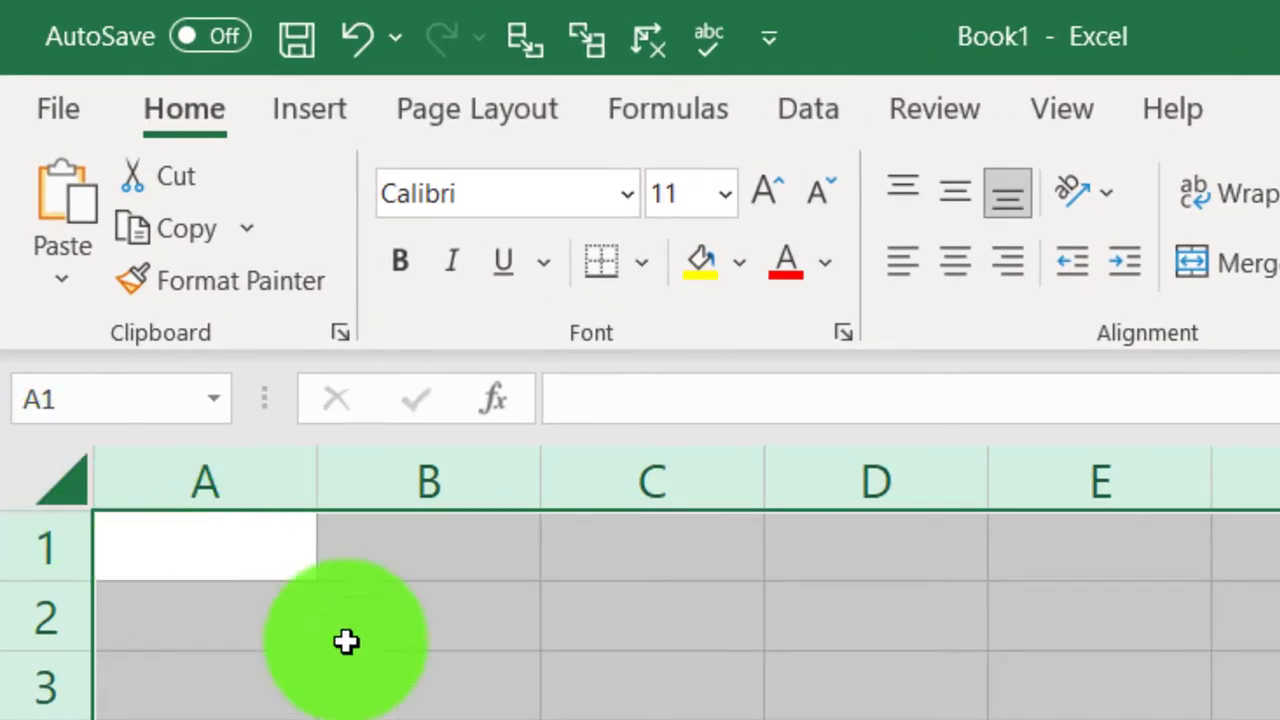
# - Format all cells as Currency with no symbol, 0 decimals and black (1,234) negatives
pyautogui.rightClick(253, 400)
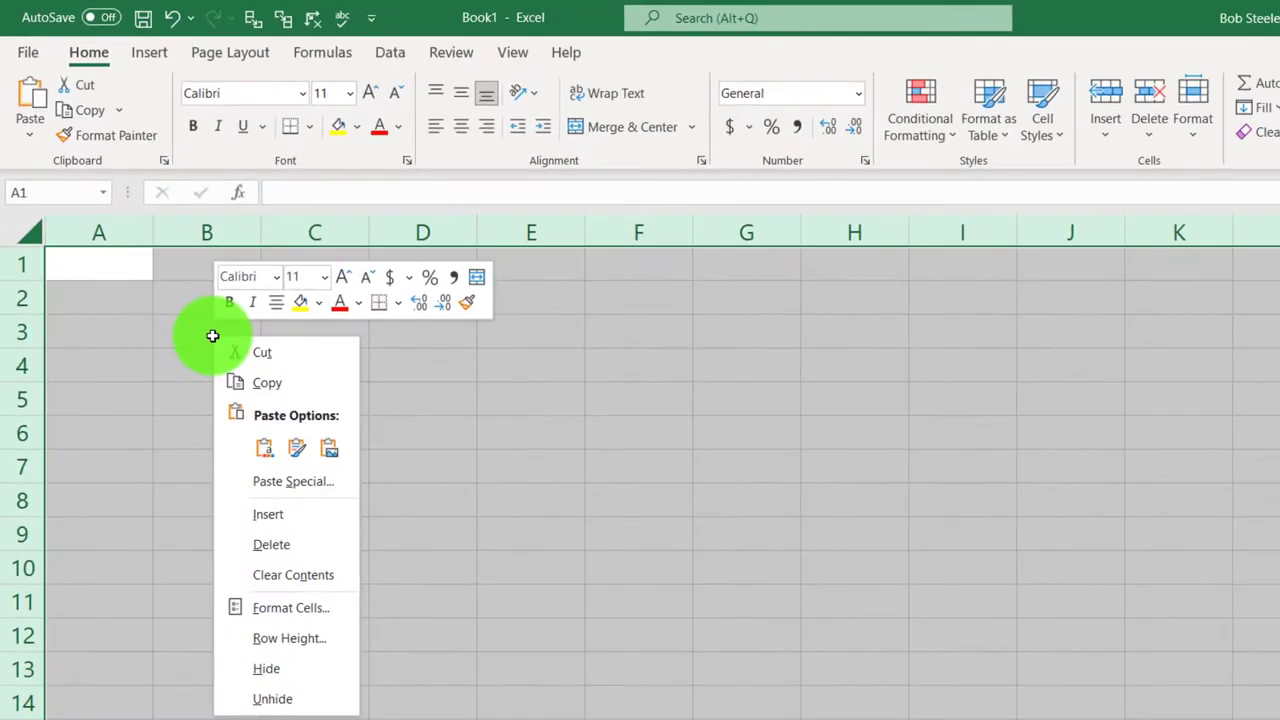
pyautogui.click(274, 609)
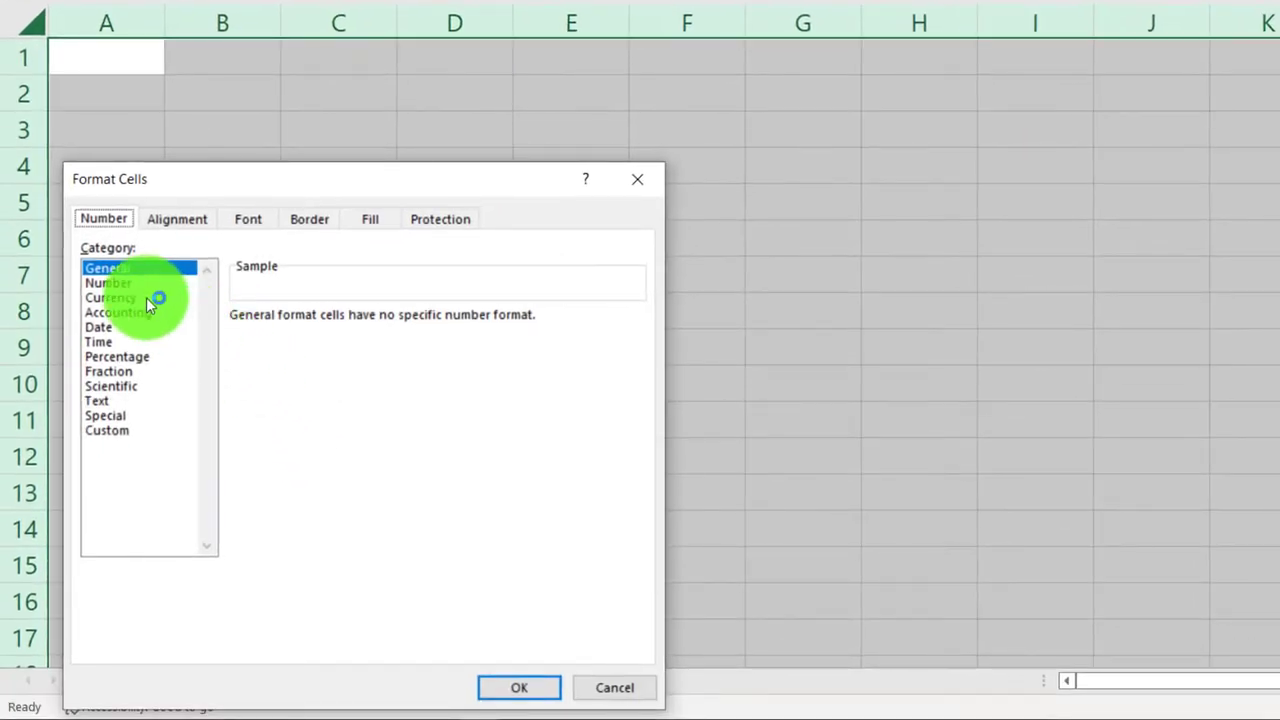
pyautogui.click(146, 297)
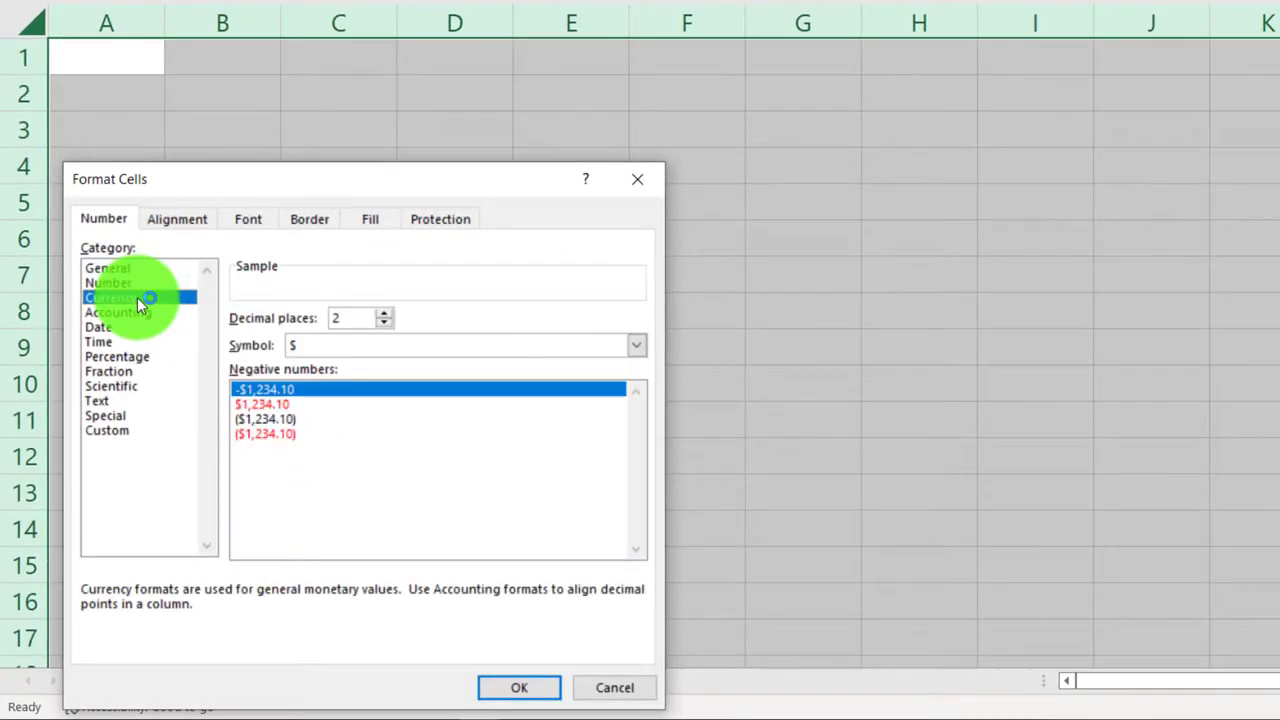
pyautogui.click(290, 434)
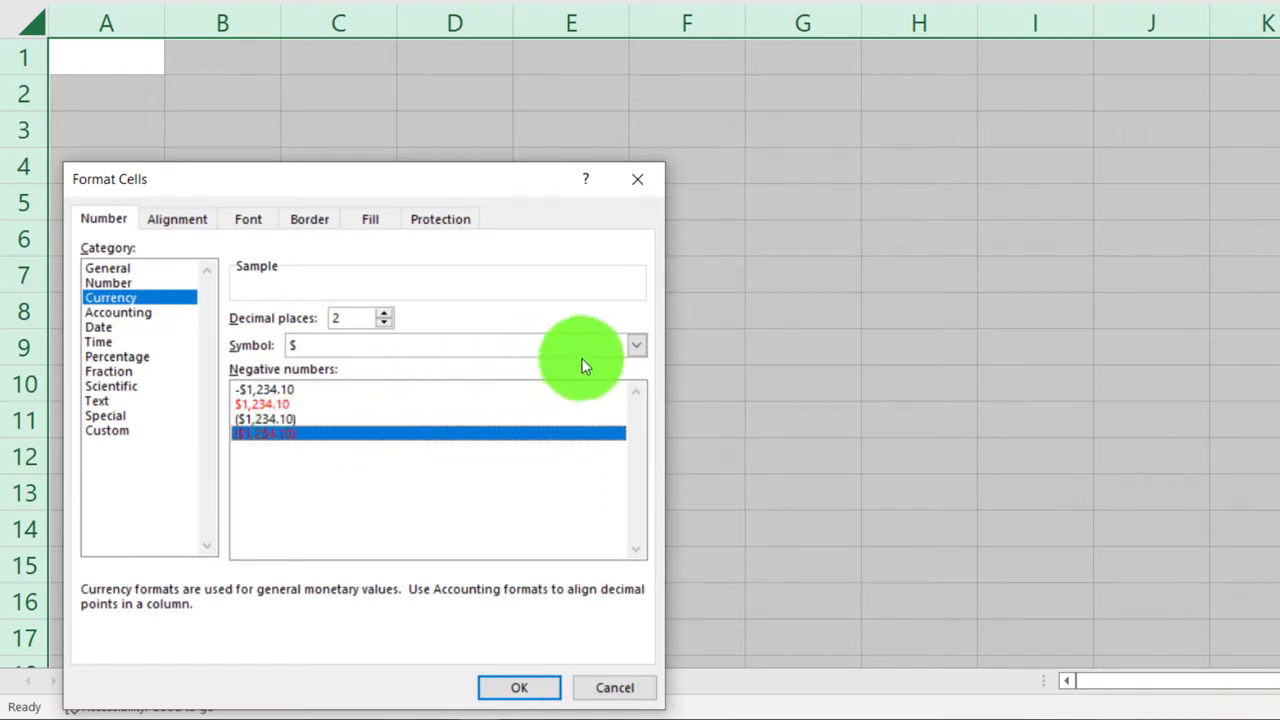
pyautogui.click(296, 420)
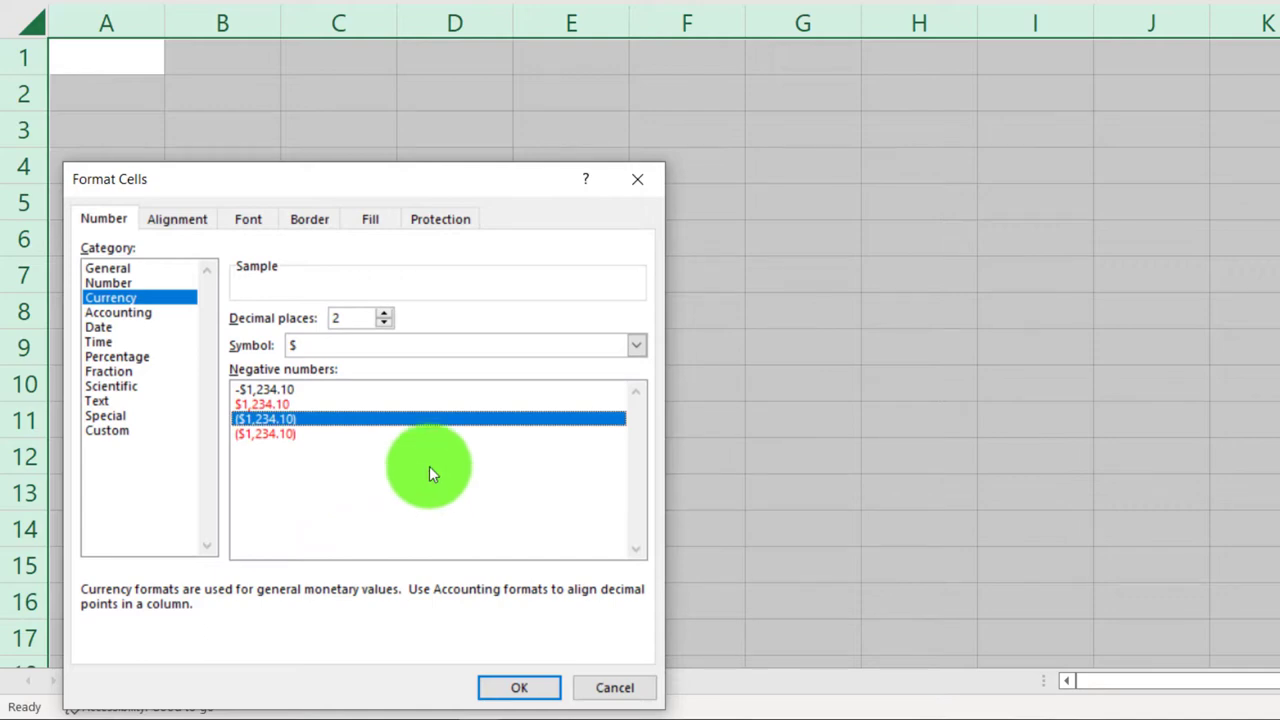
pyautogui.click(637, 351)
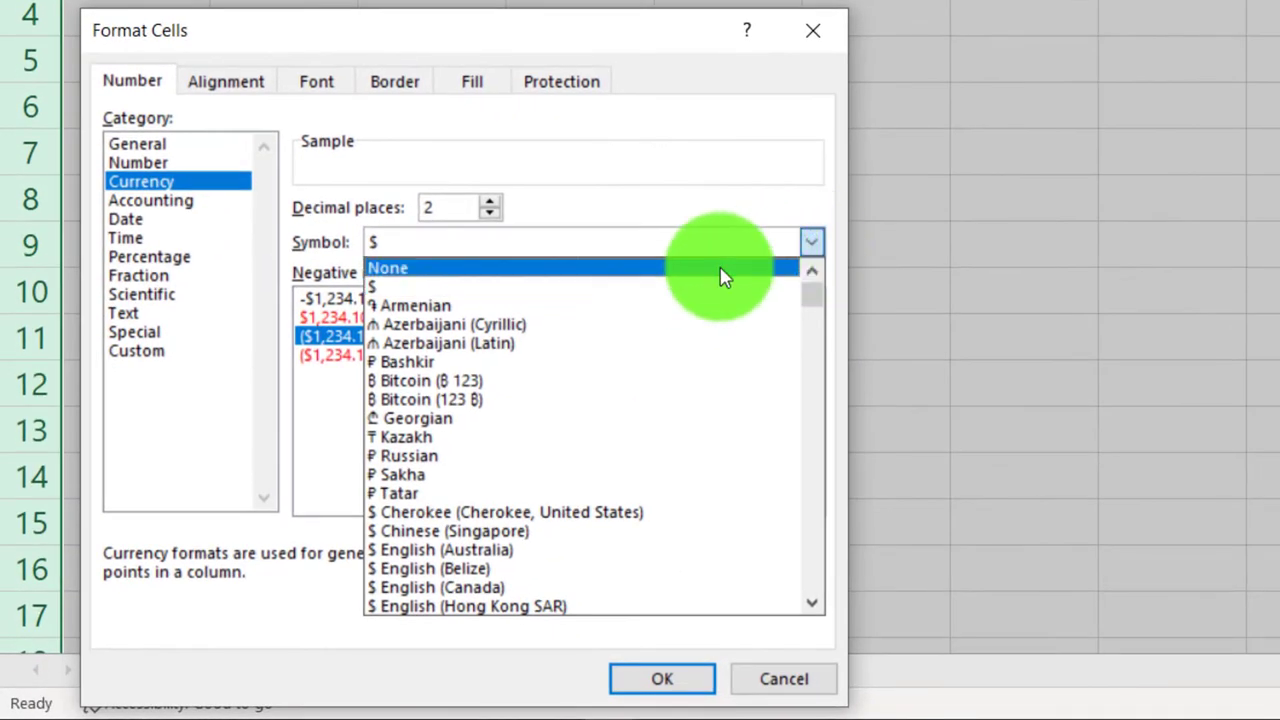
pyautogui.click(724, 268)
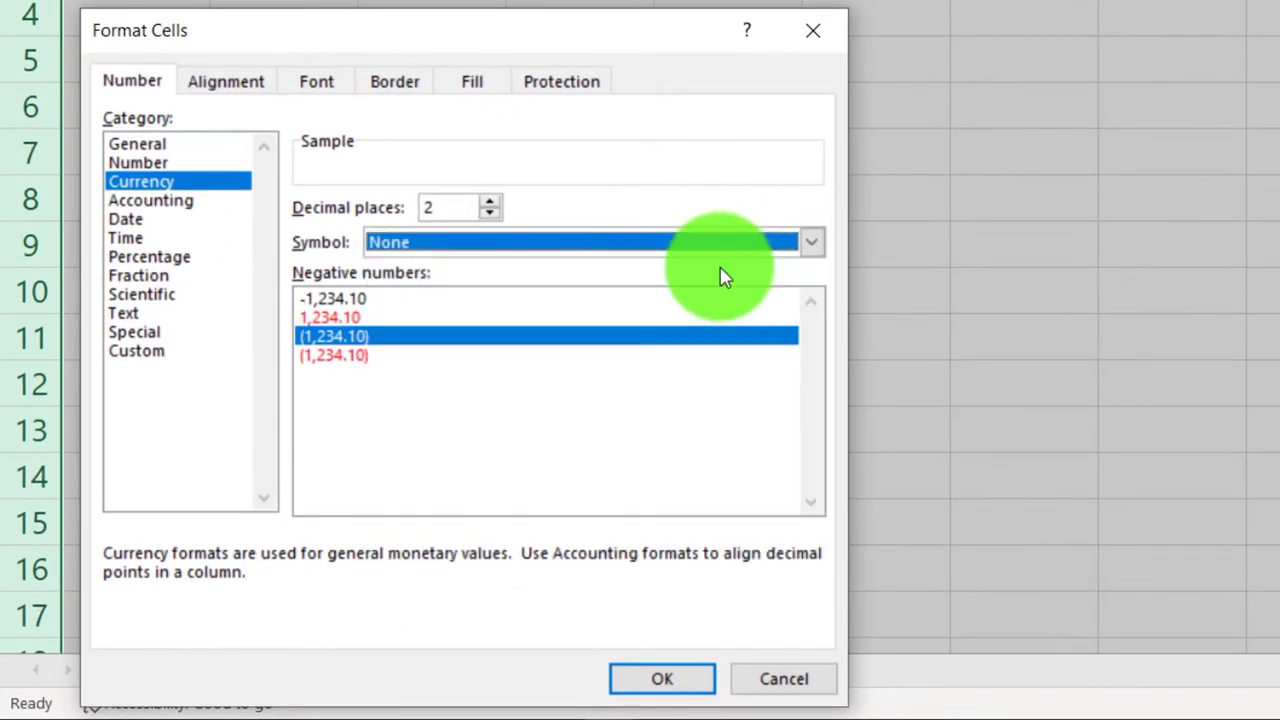
pyautogui.click(489, 215)
pyautogui.click(489, 215)
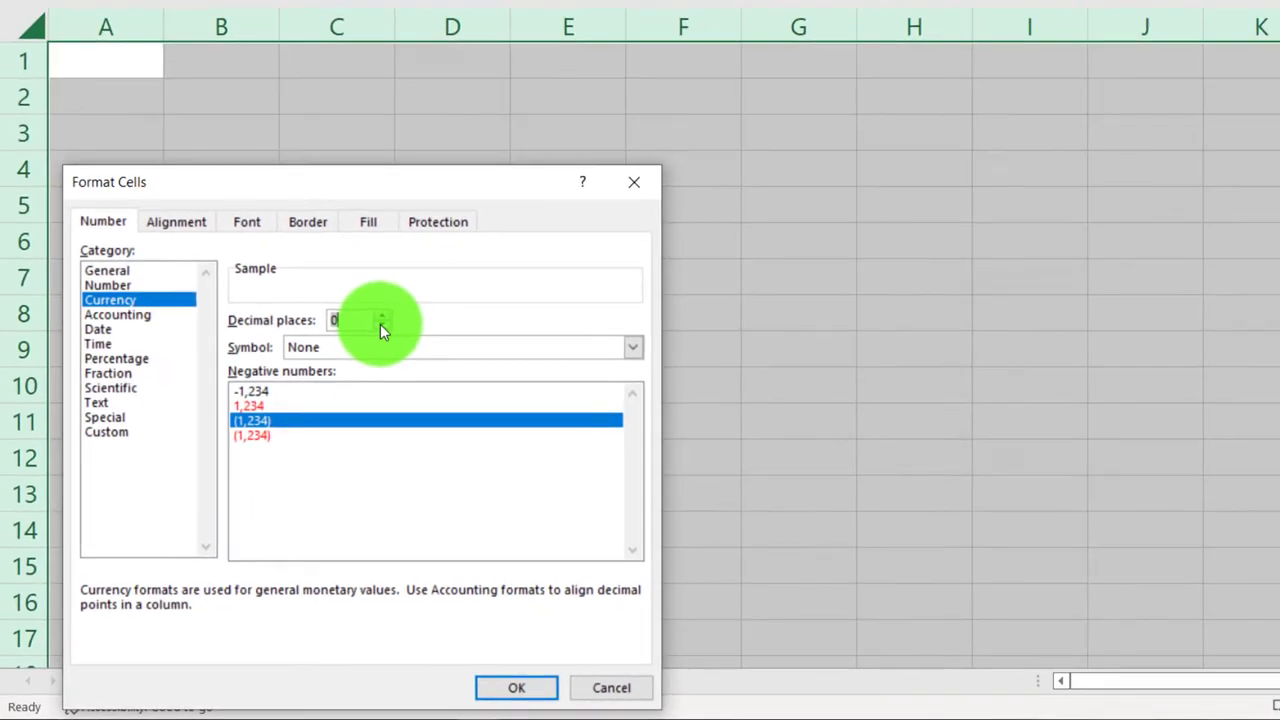
pyautogui.click(532, 690)
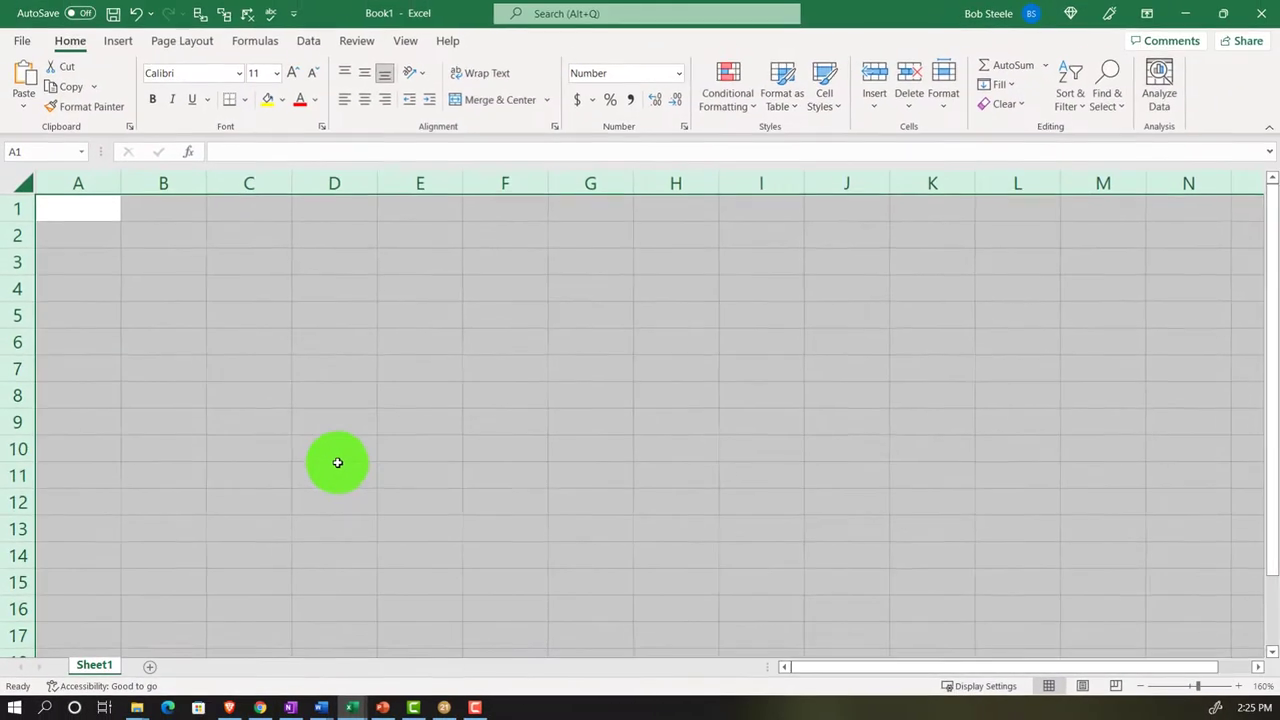
pyautogui.click(337, 462)
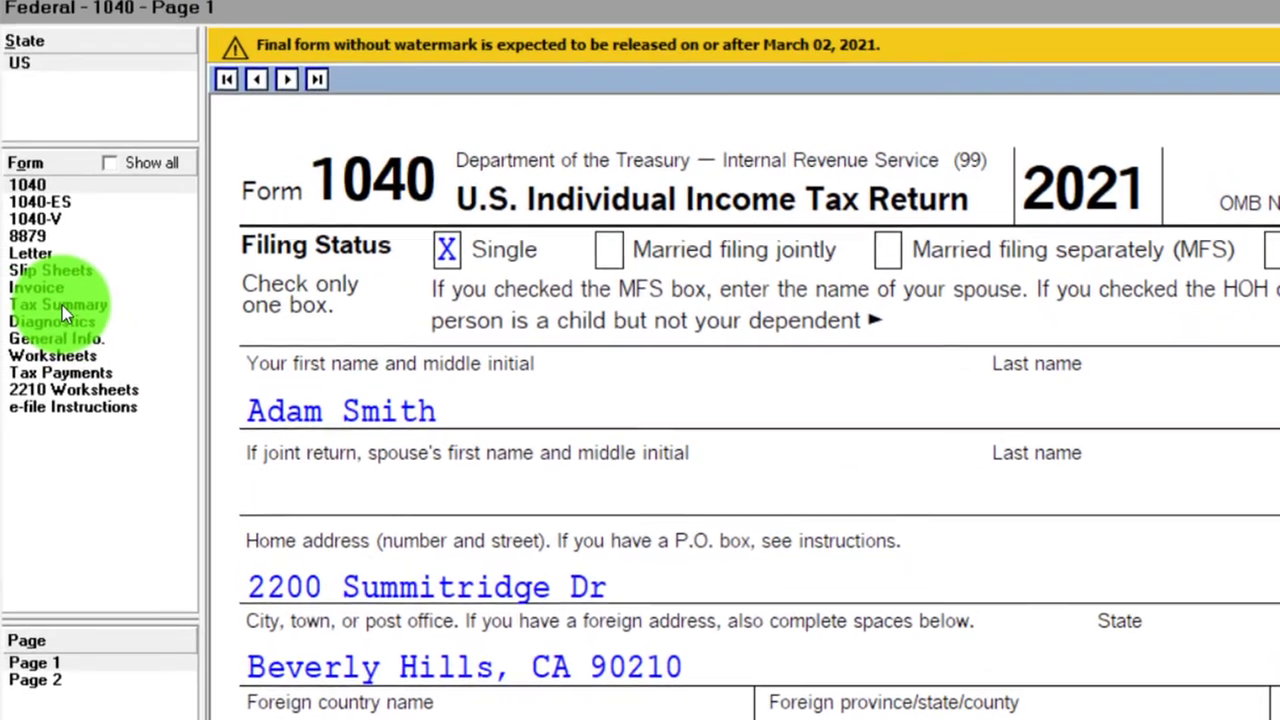
# - Scroll through the 2021 Federal Income Tax Summary, then bring up the Tax Worksheet workbook
pyautogui.click(62, 305)
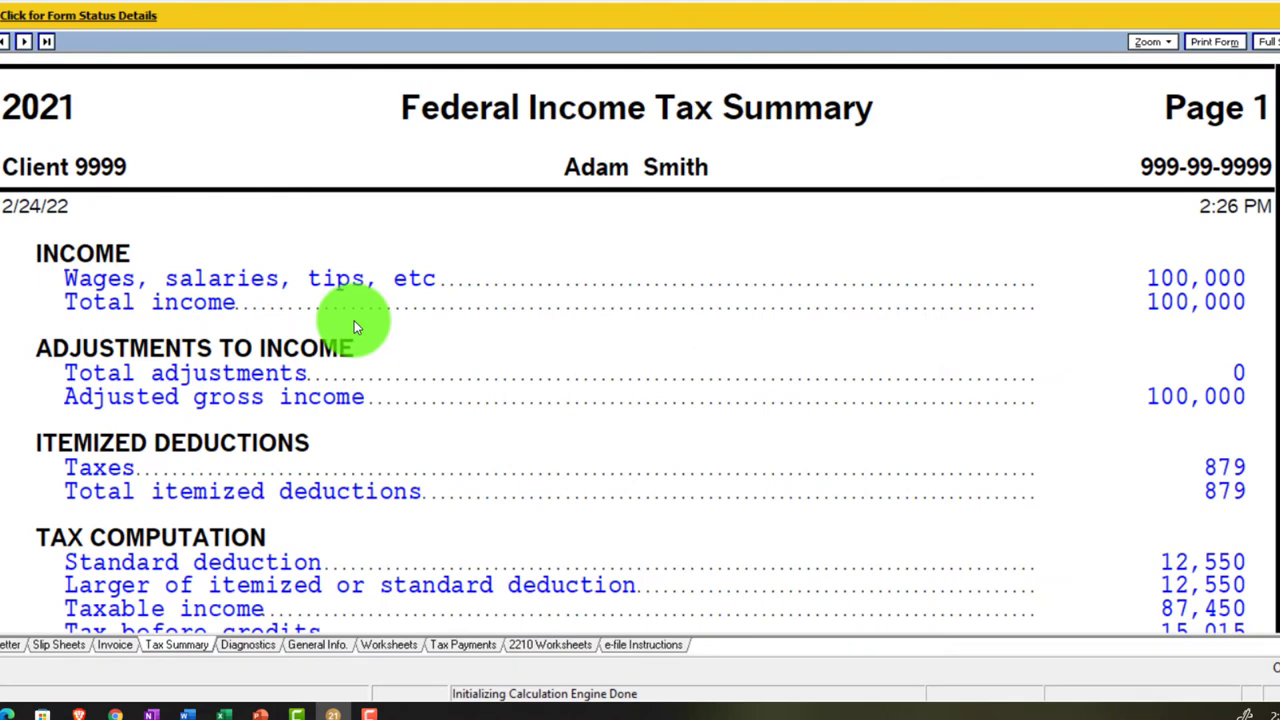
pyautogui.scroll(-2, 354, 322)
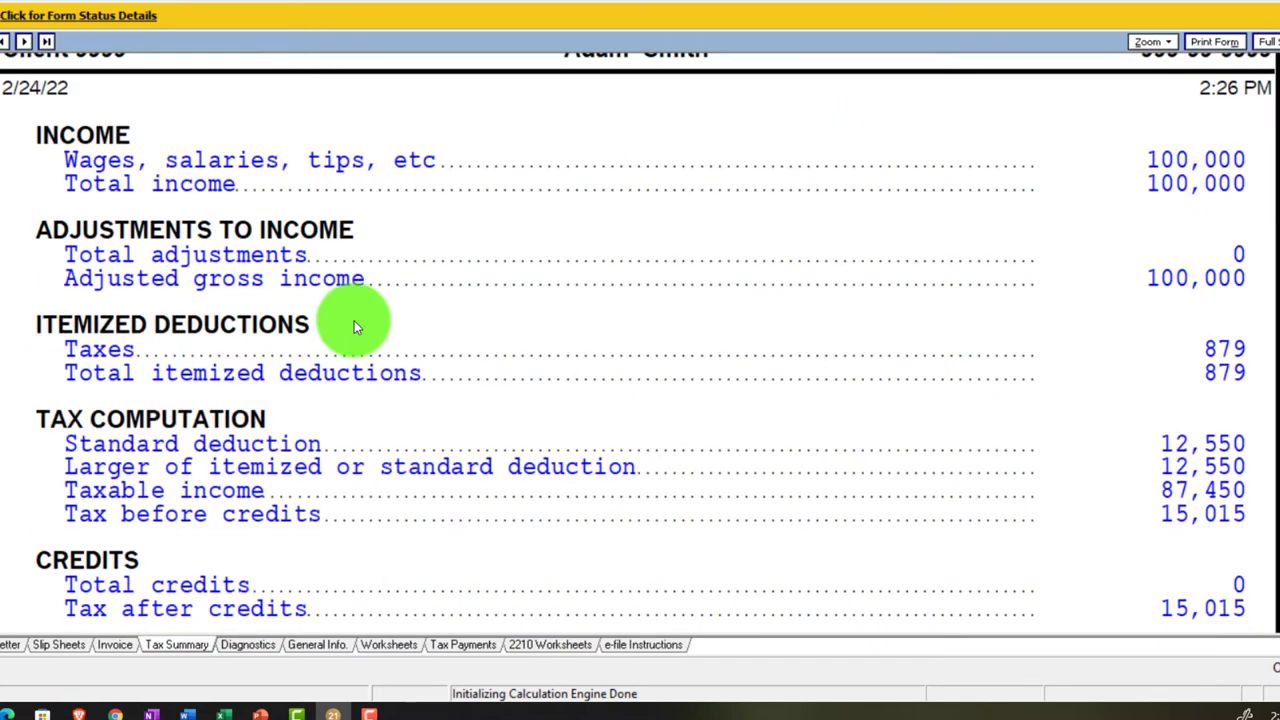
pyautogui.scroll(-2, 354, 322)
pyautogui.scroll(-2, 354, 325)
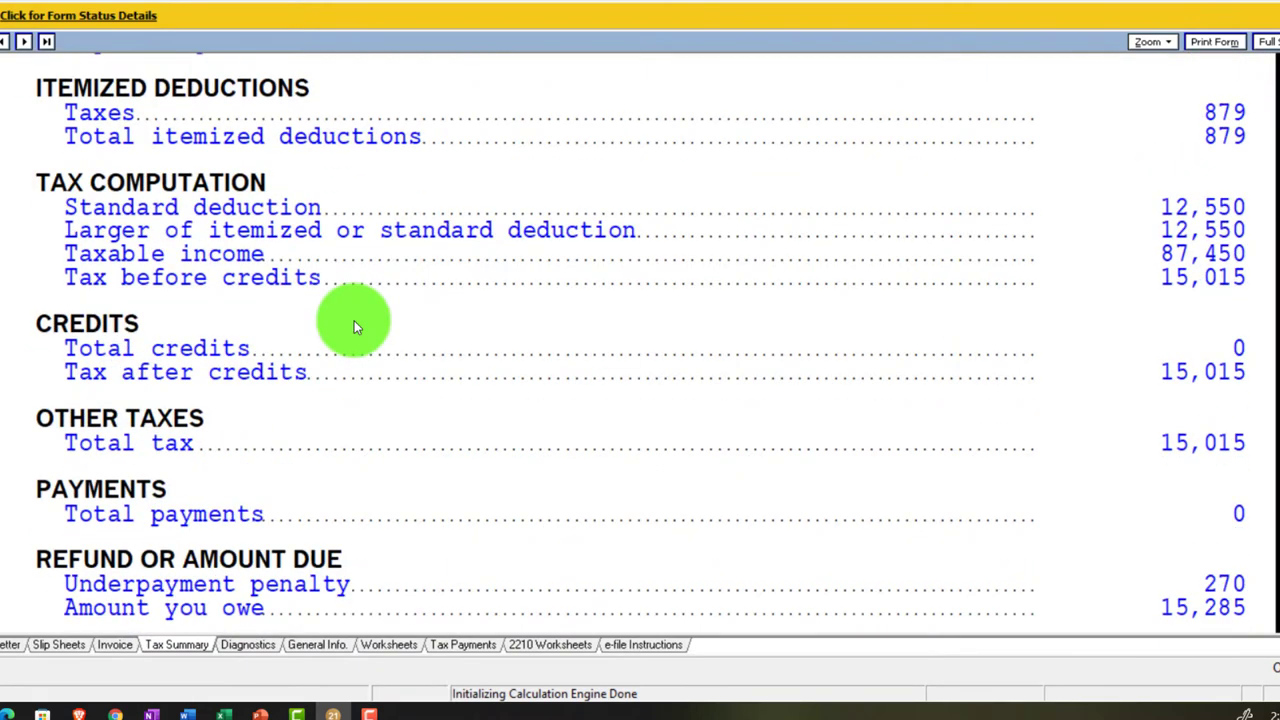
pyautogui.scroll(-2, 354, 326)
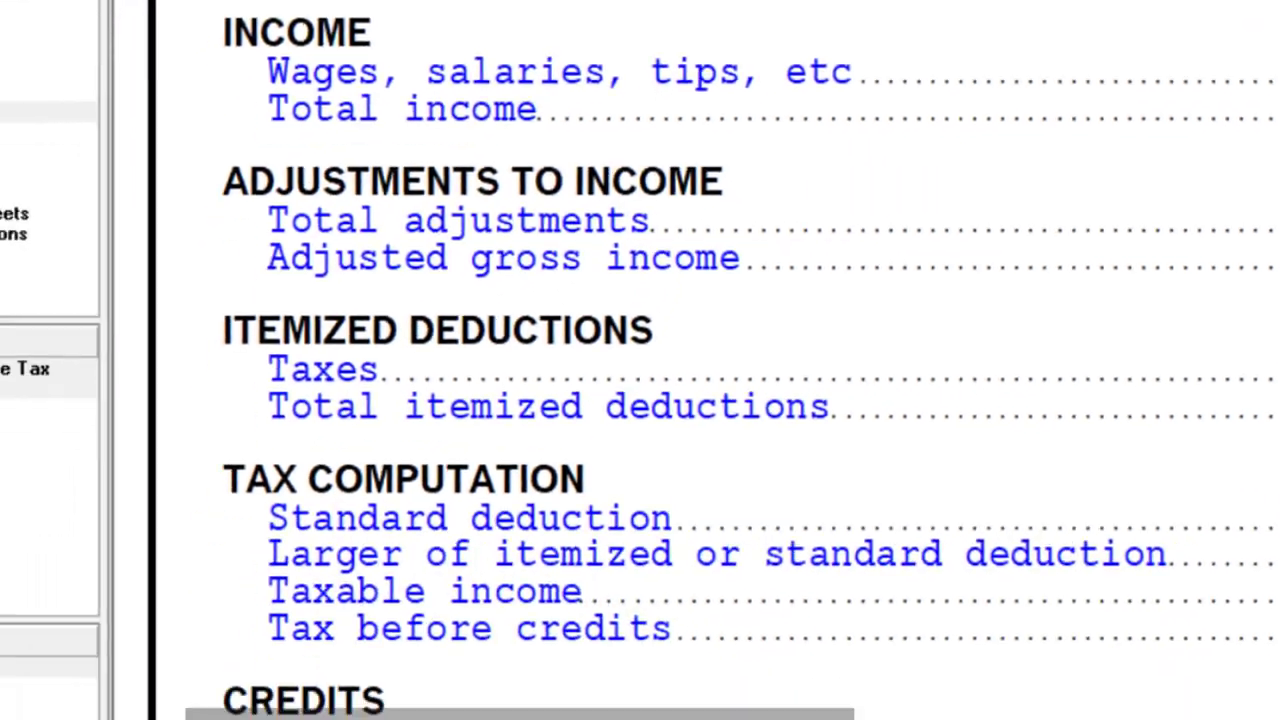
pyautogui.moveTo(586, 686)
pyautogui.click(503, 580)
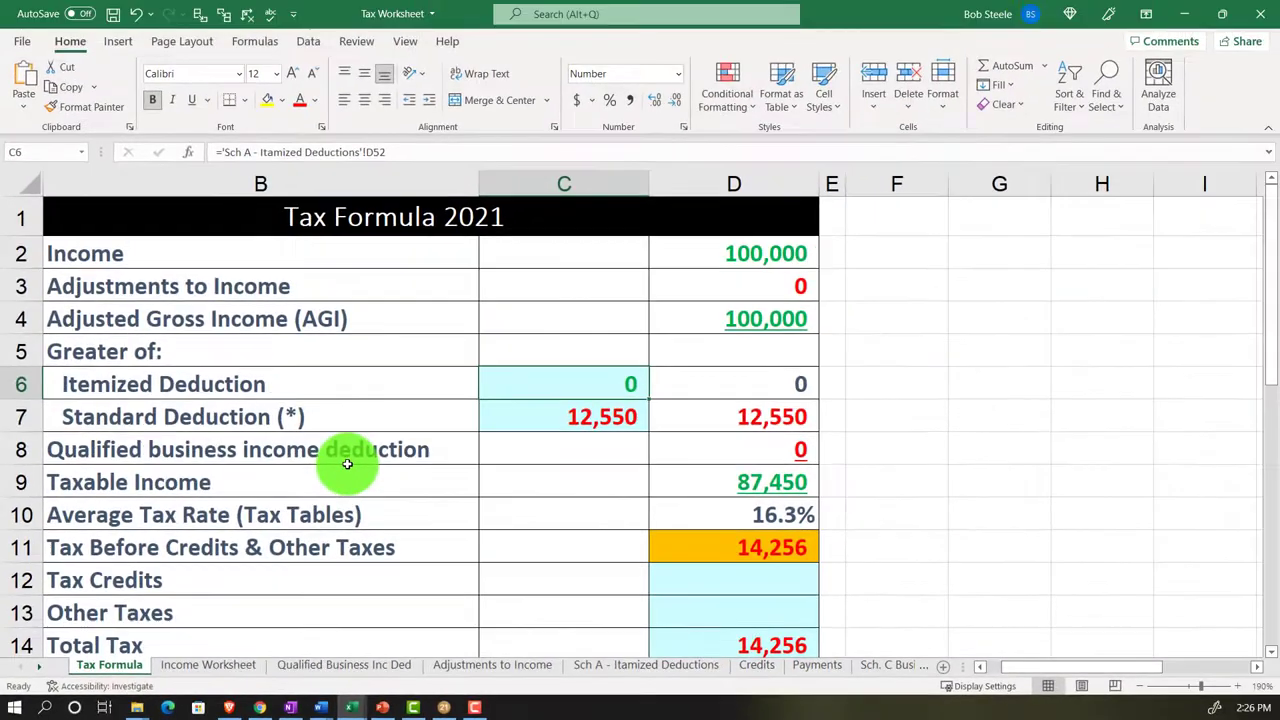
# - Select the Tax Formula table from B2 to D16
pyautogui.click(347, 463)
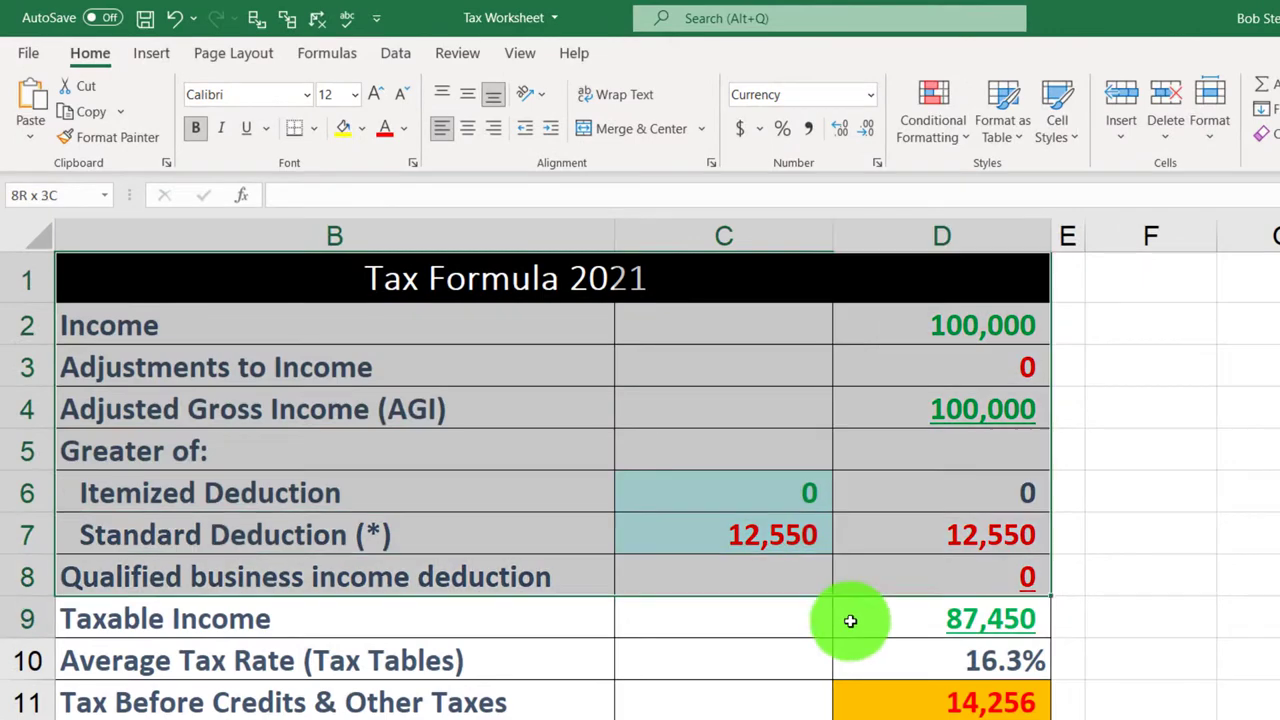
pyautogui.moveTo(206, 237); pyautogui.dragTo(740, 613)
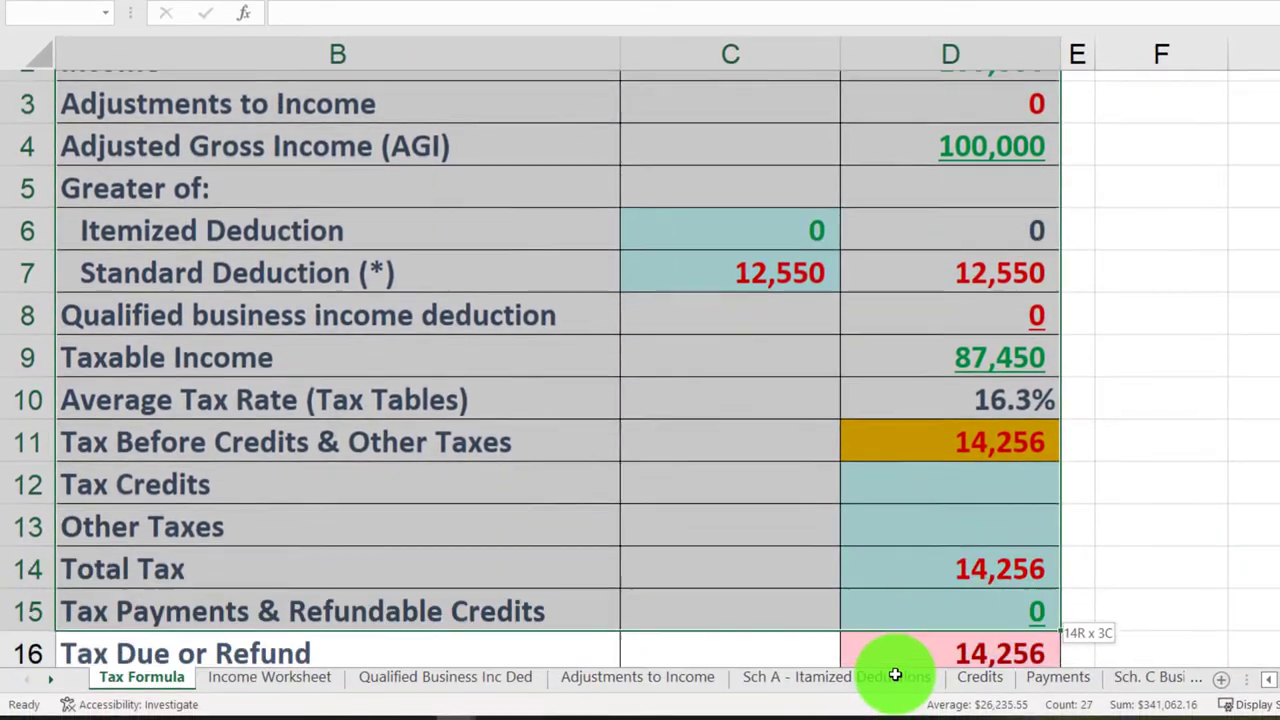
pyautogui.moveTo(896, 710); pyautogui.dragTo(896, 613)
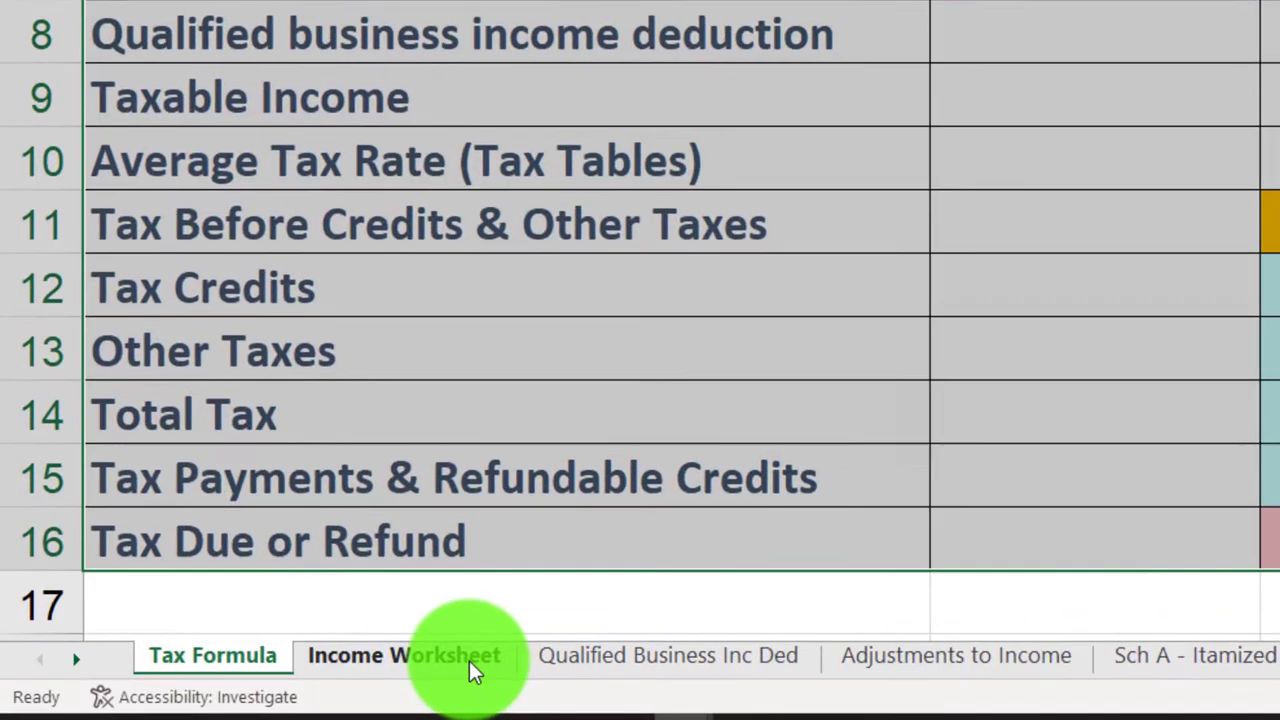
# - View the Income Worksheet and Qualified Business Inc Ded sheets, then move the workbook window aside
pyautogui.click(300, 677)
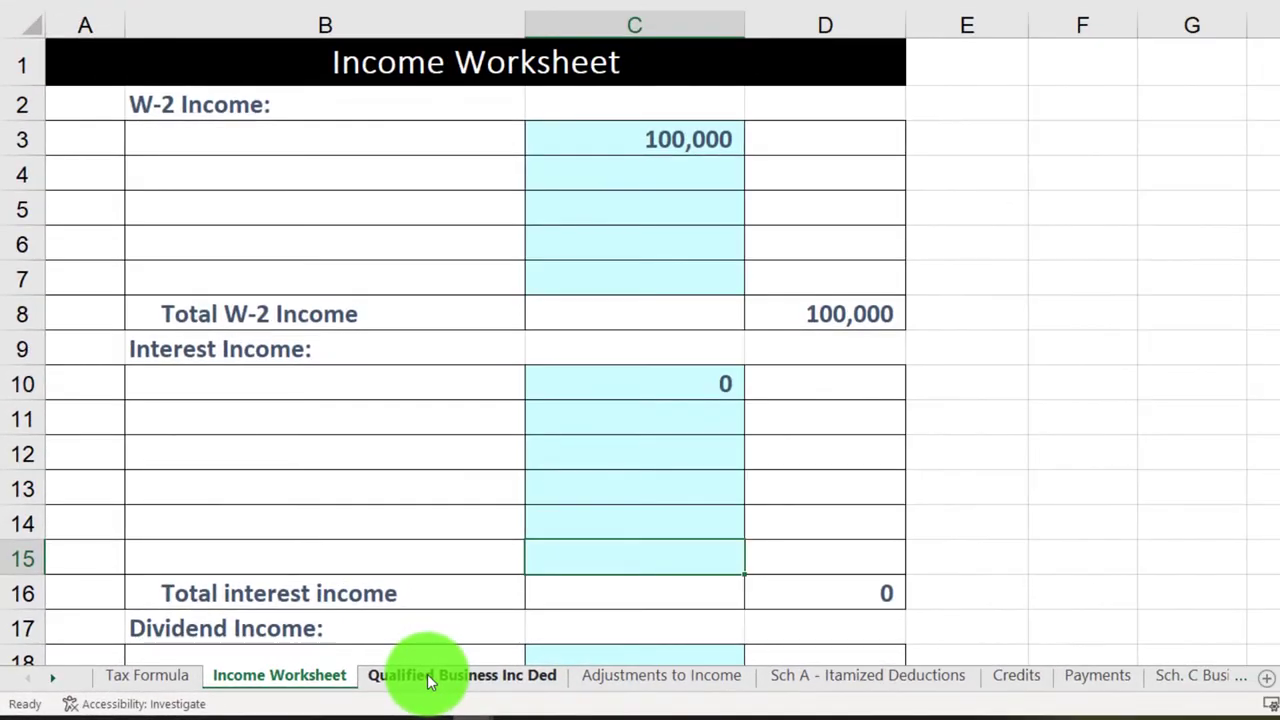
pyautogui.click(427, 674)
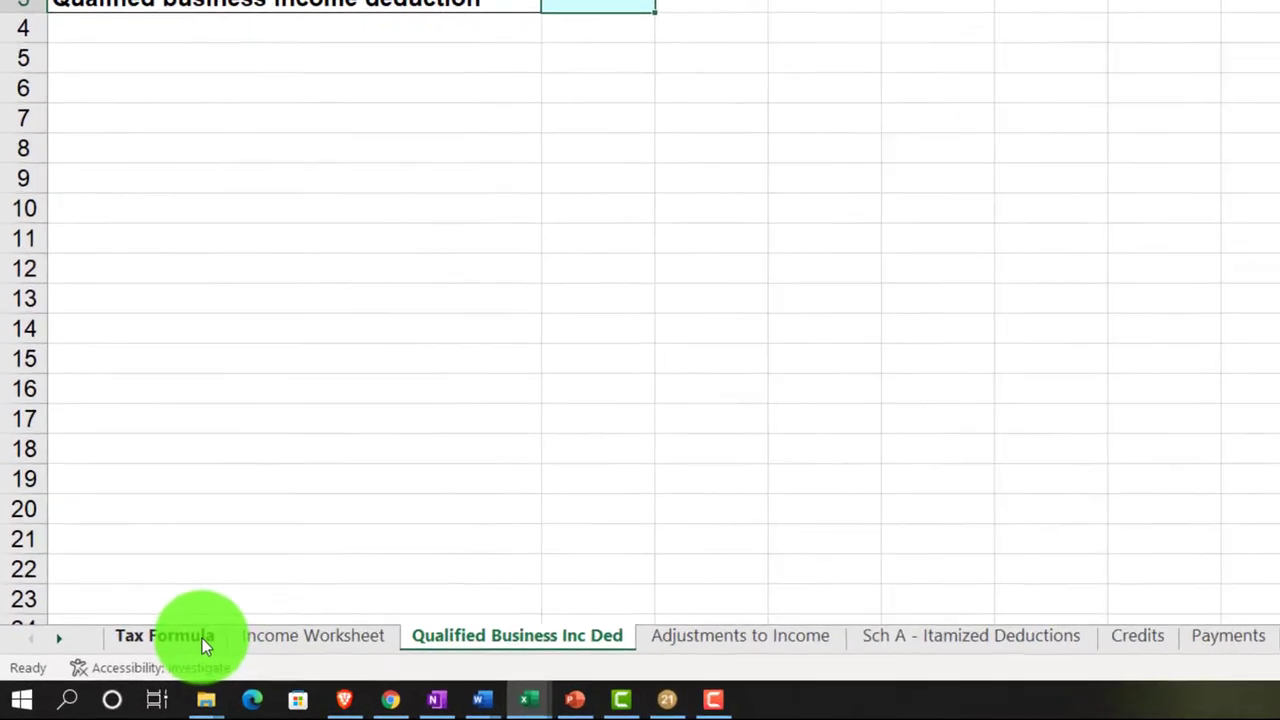
pyautogui.click(155, 651)
pyautogui.click(375, 435)
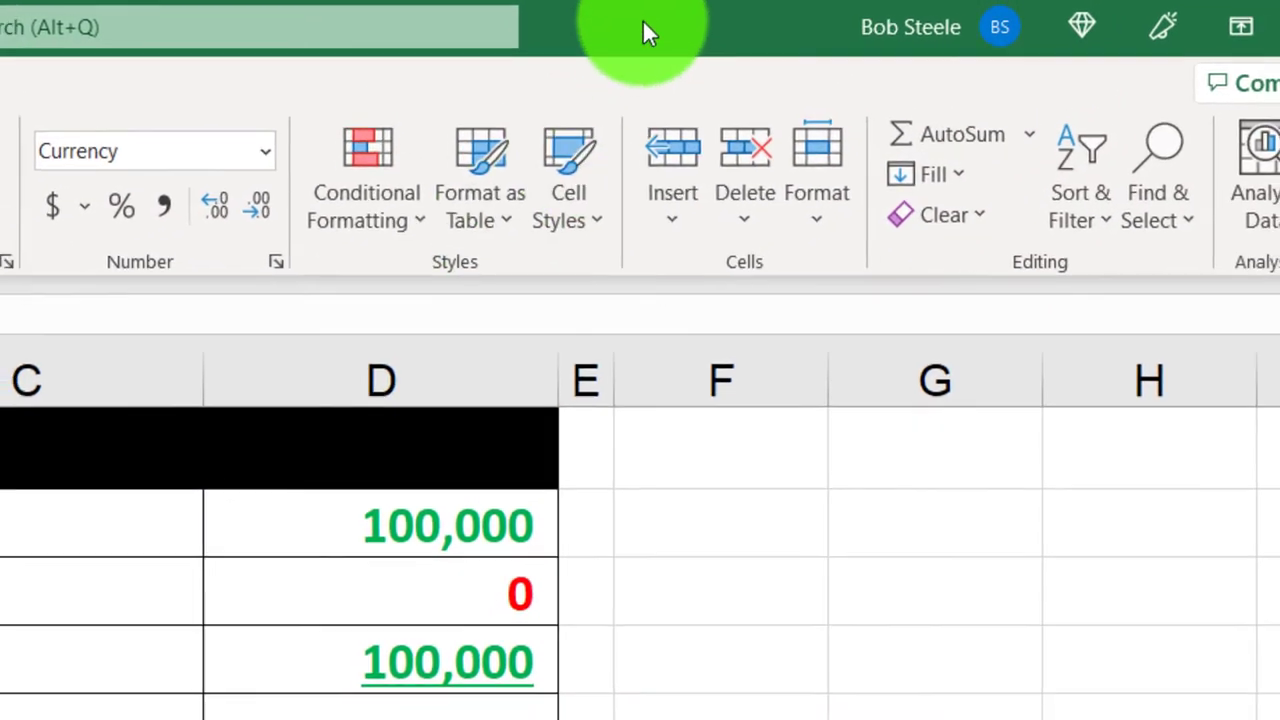
pyautogui.doubleClick(642, 19)
pyautogui.moveTo(642, 16); pyautogui.dragTo(1279, 330)
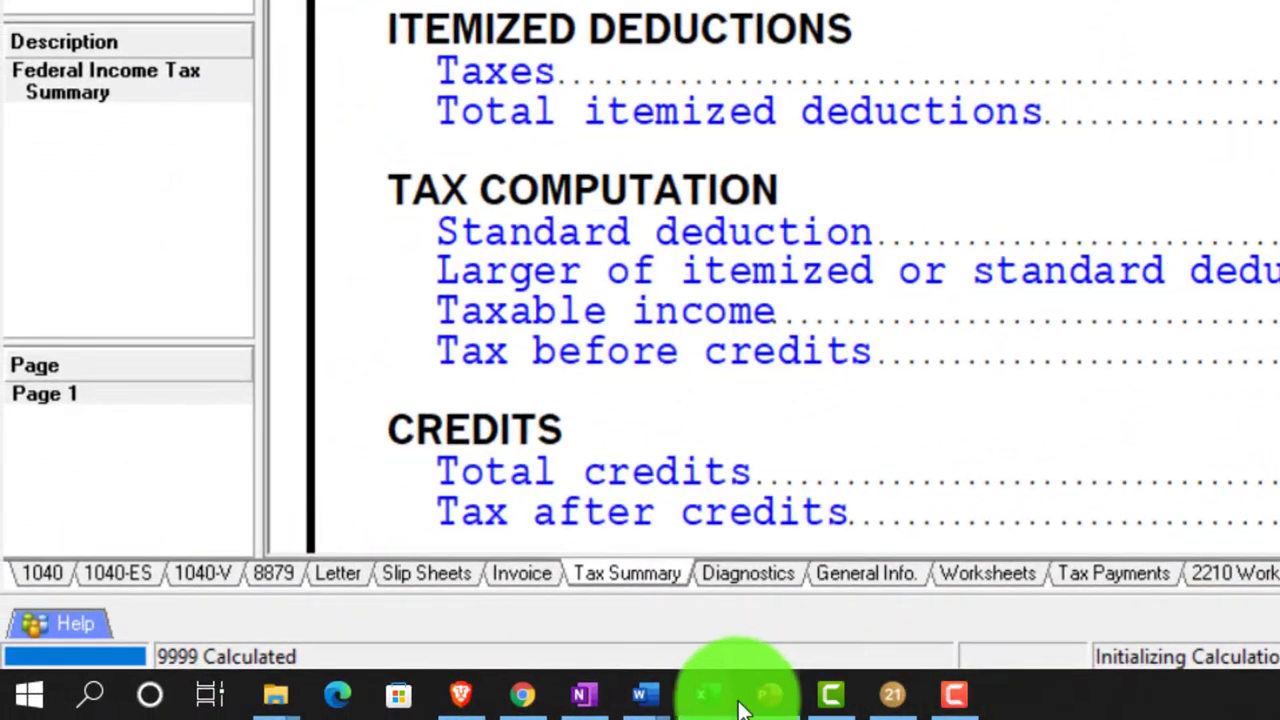
# - In Book1, widen column A and enter 'Tax Fromula 2021' in A1
pyautogui.click(700, 705)
pyautogui.click(780, 580)
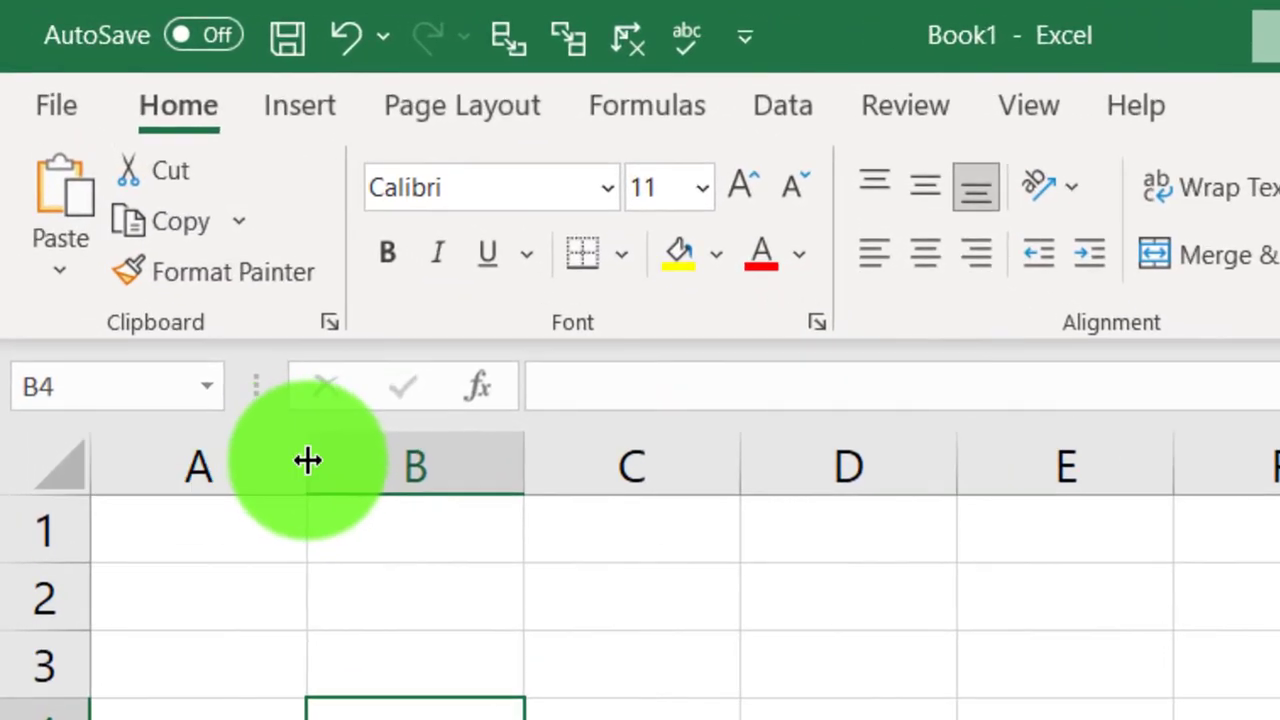
pyautogui.moveTo(307, 461); pyautogui.dragTo(719, 461)
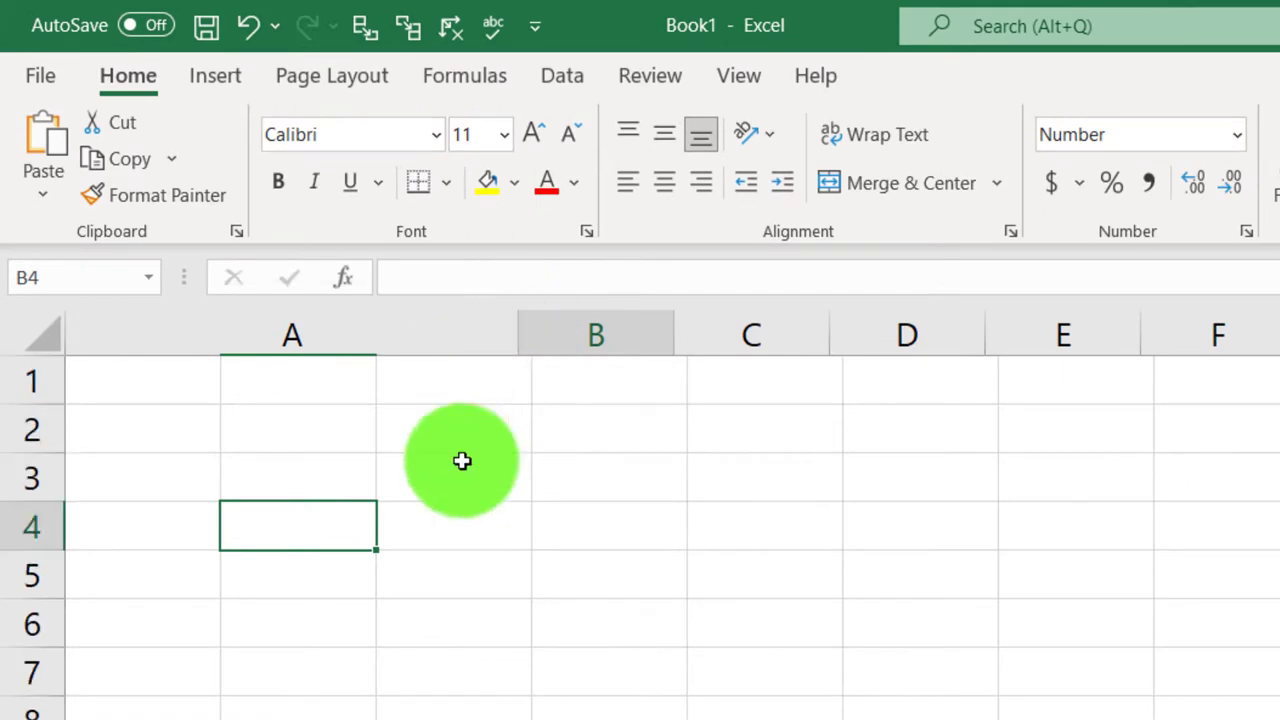
pyautogui.click(210, 383)
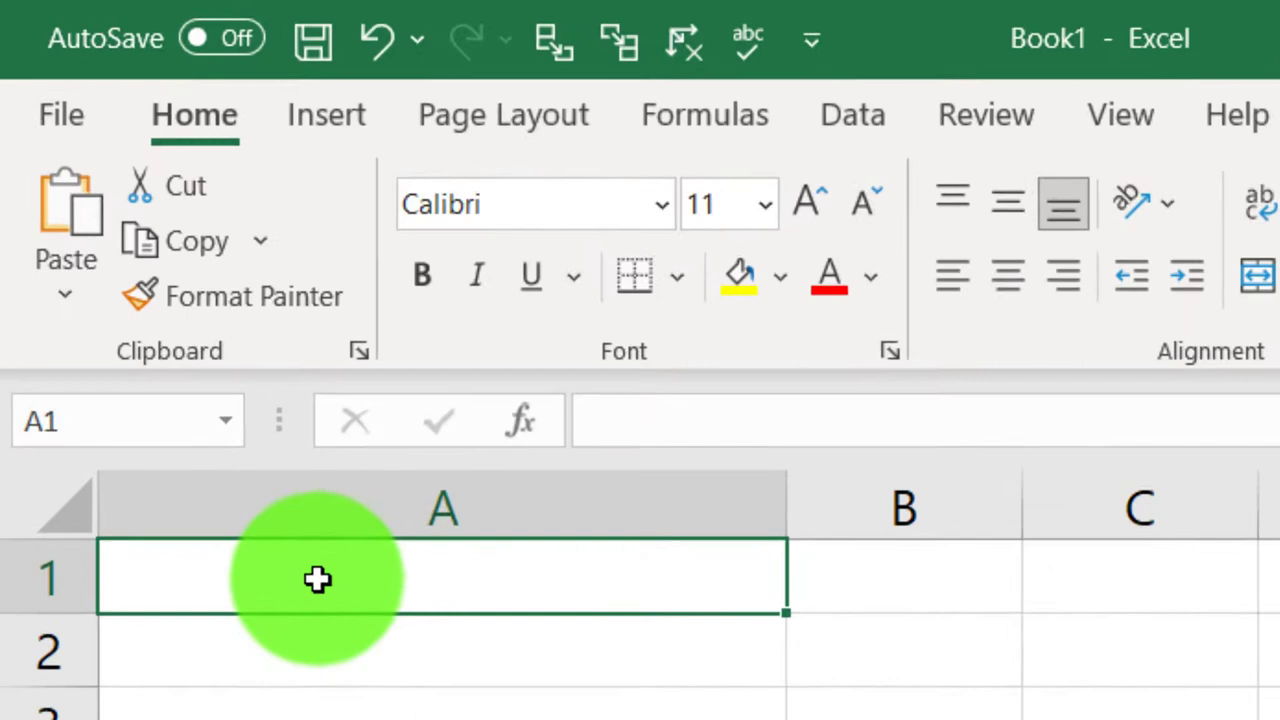
pyautogui.write('Tax Fromu')
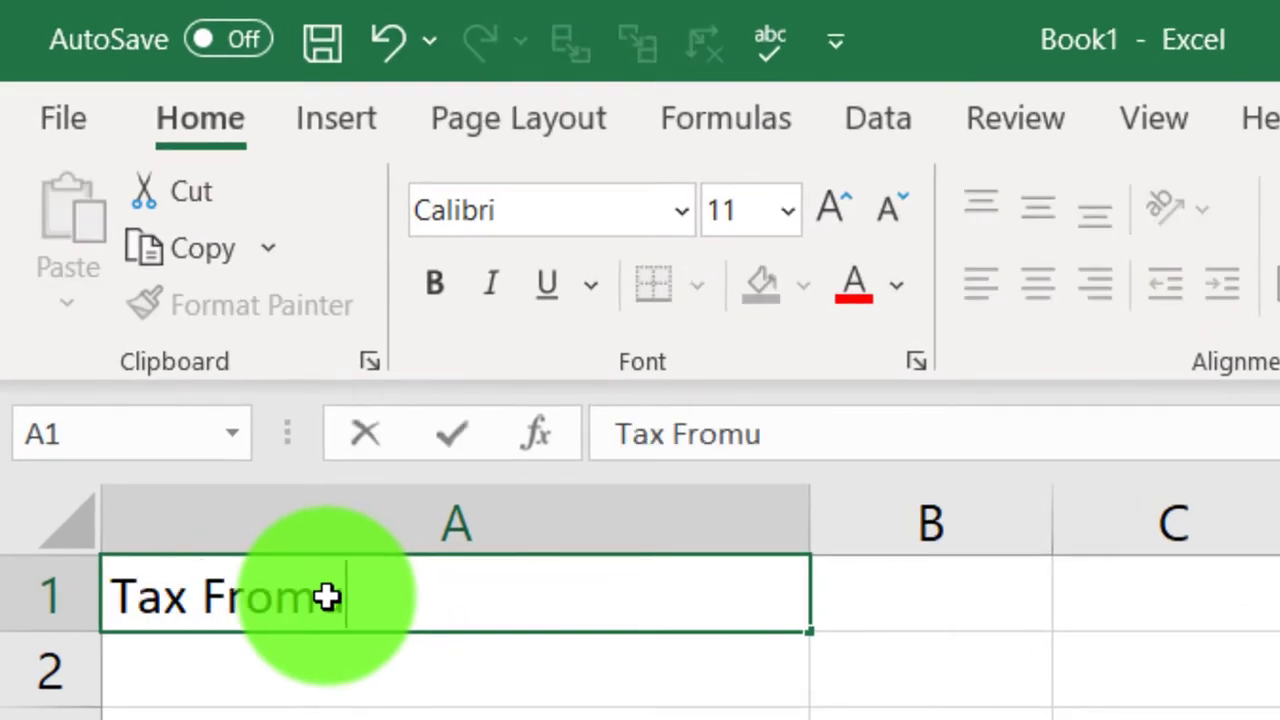
pyautogui.write('la 2021')
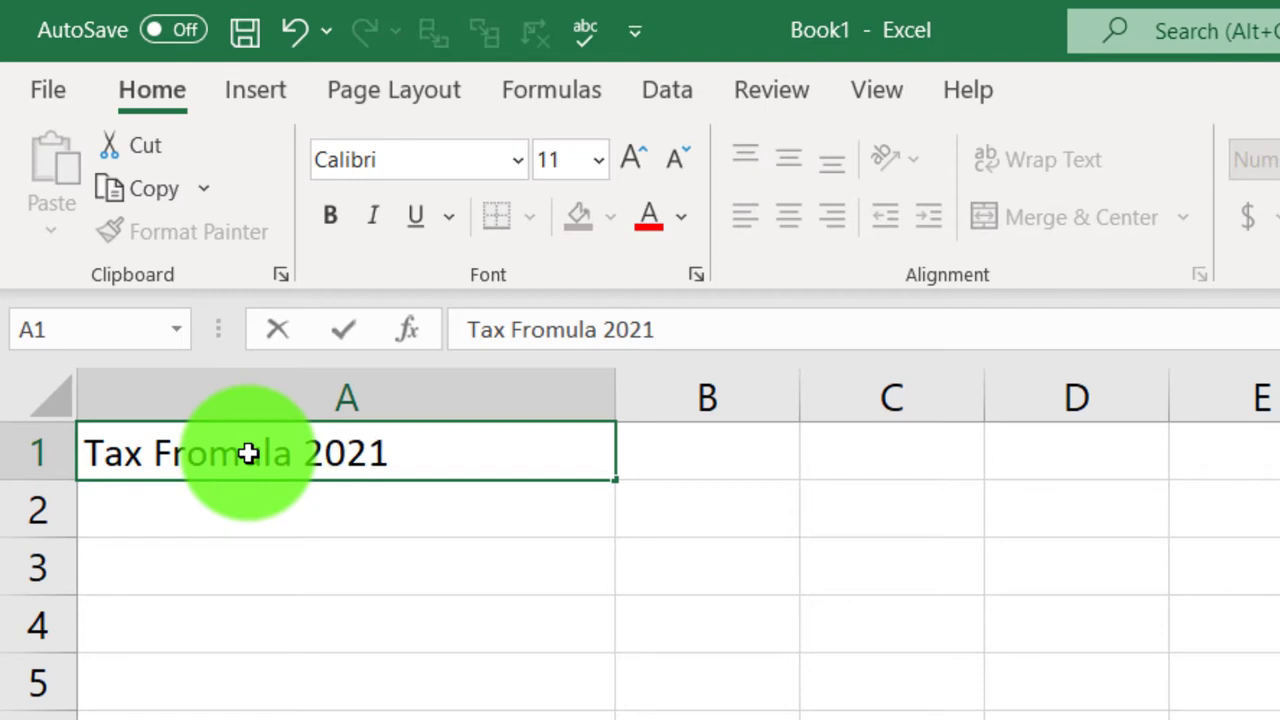
pyautogui.press('Return')
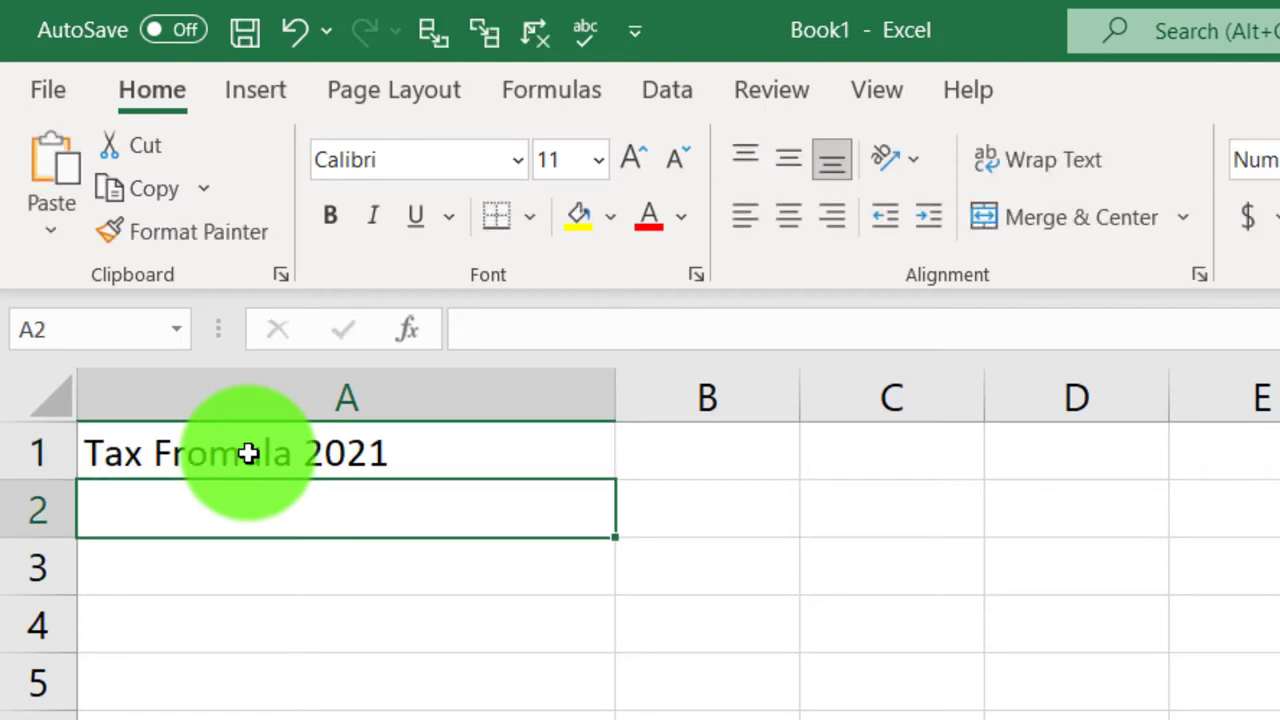
pyautogui.click(248, 453)
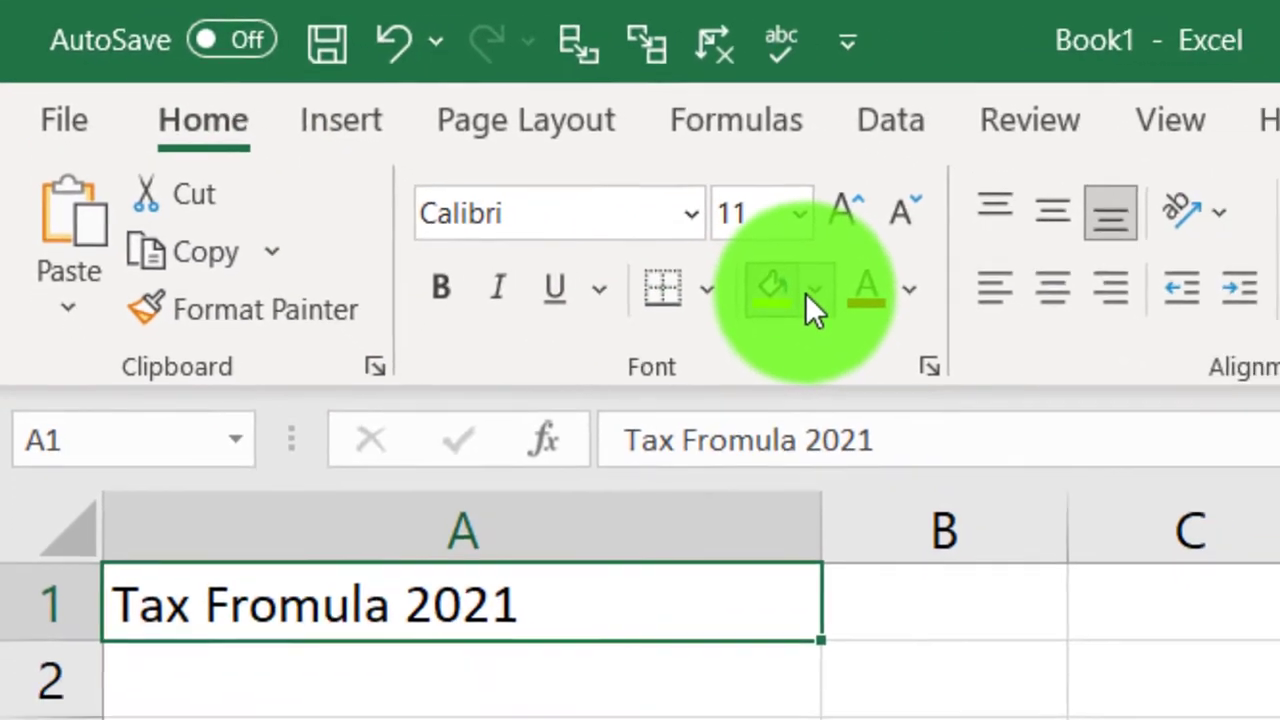
# - Give the A1 title a black fill and white font colour
pyautogui.click(929, 329)
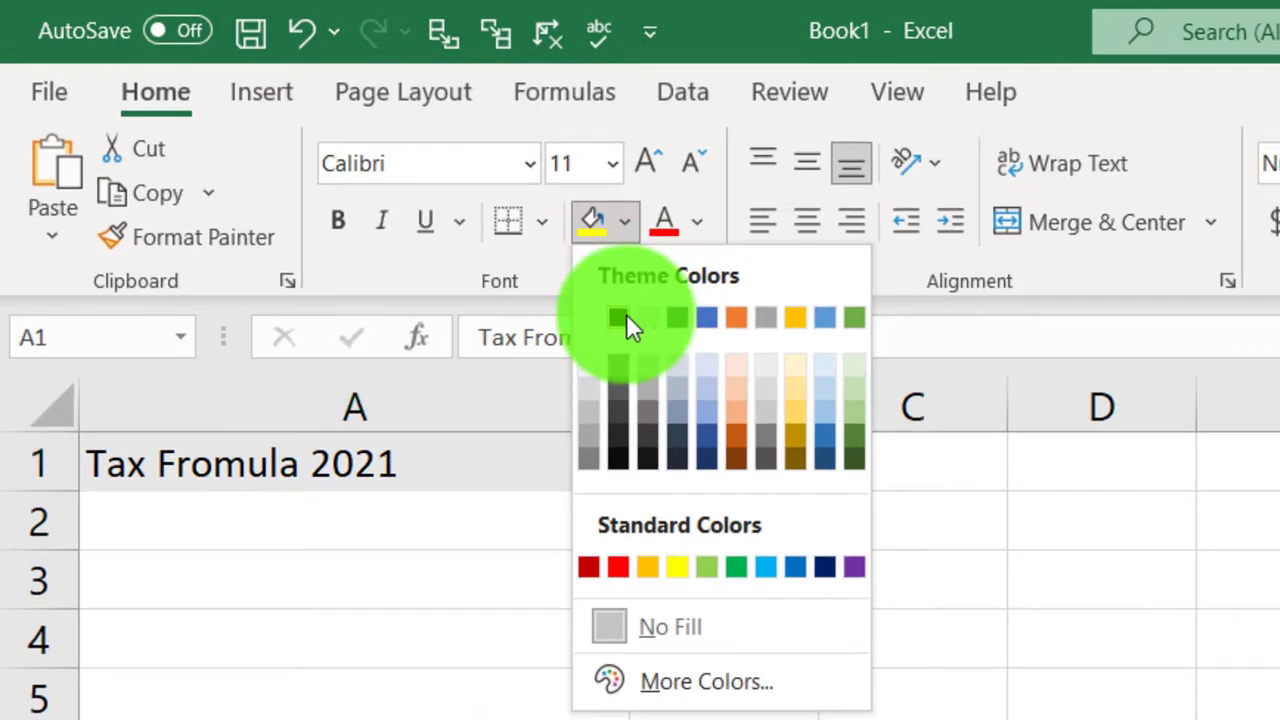
pyautogui.click(626, 316)
pyautogui.click(694, 236)
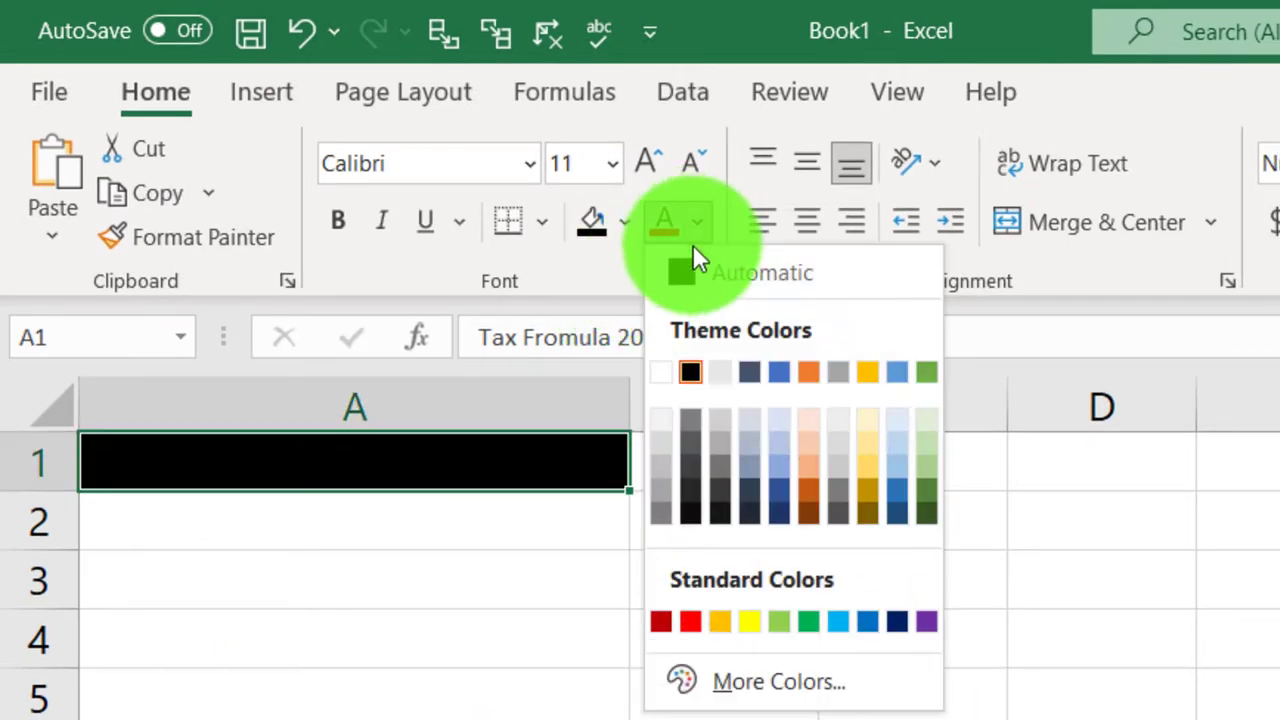
pyautogui.click(670, 374)
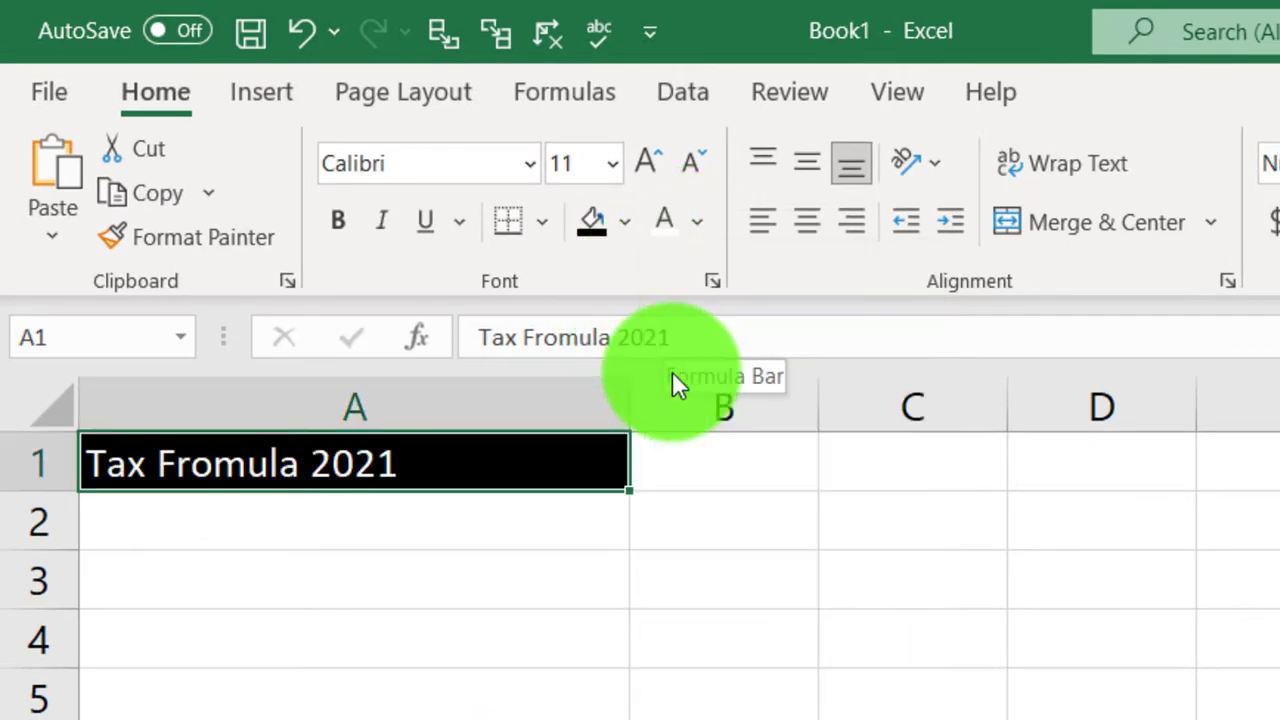
pyautogui.click(390, 476)
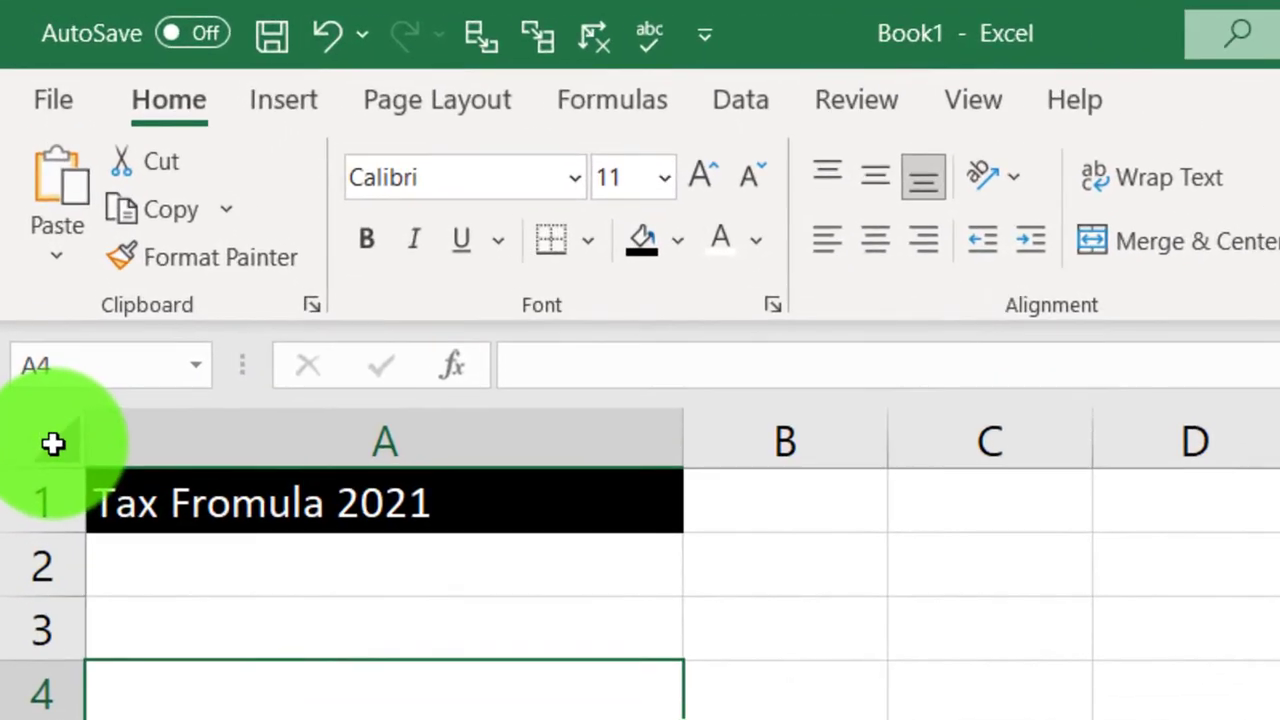
# - Bold the entire worksheet and enter 'Income' in A2
pyautogui.click(53, 443)
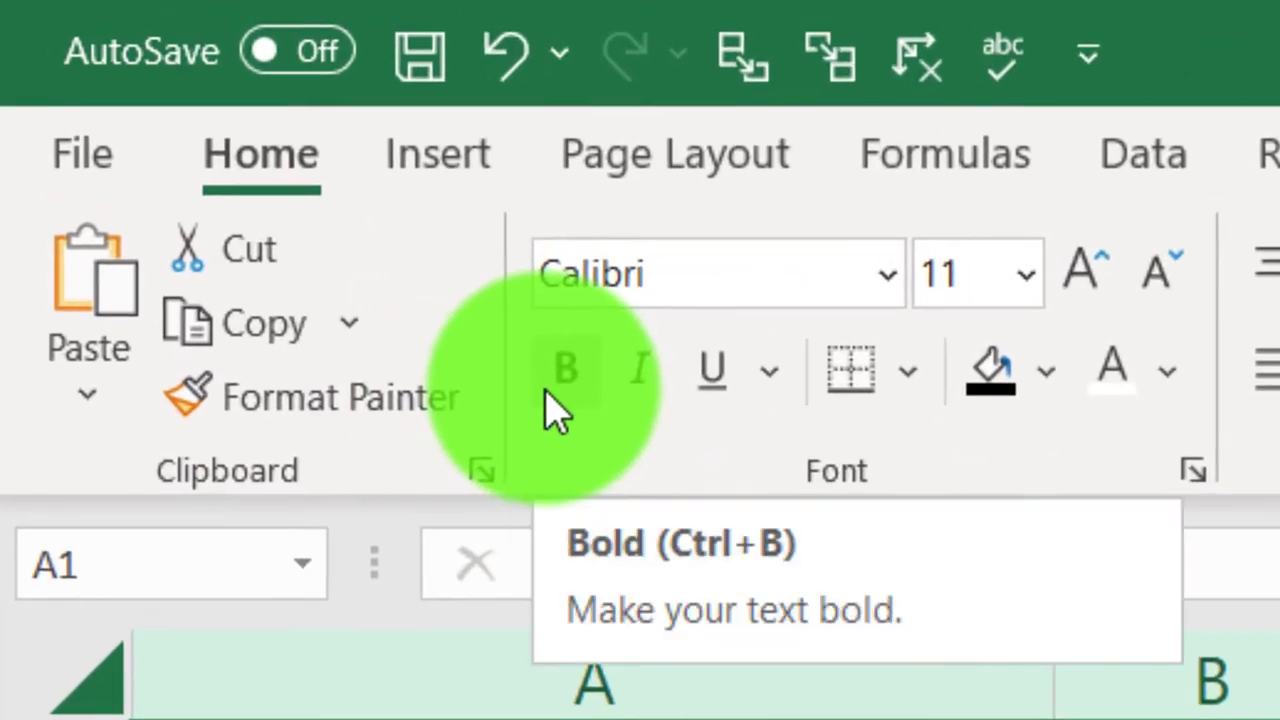
pyautogui.click(550, 400)
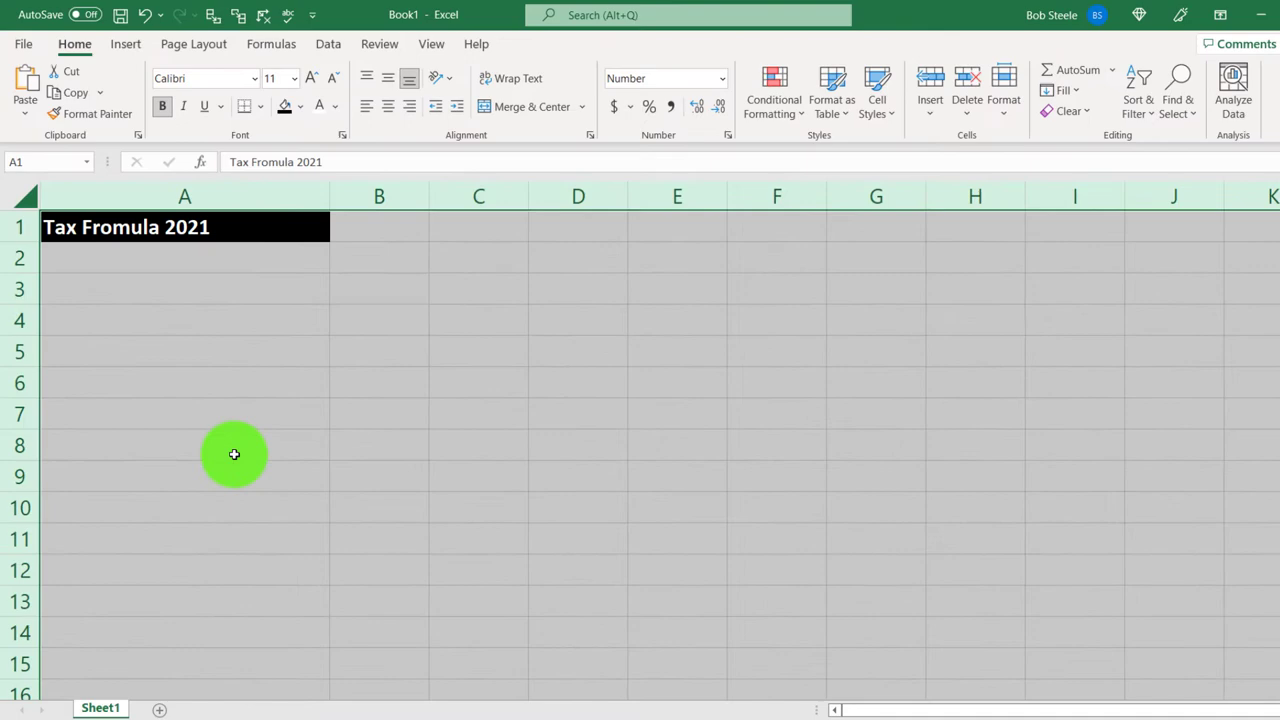
pyautogui.scroll(1, 234, 454)
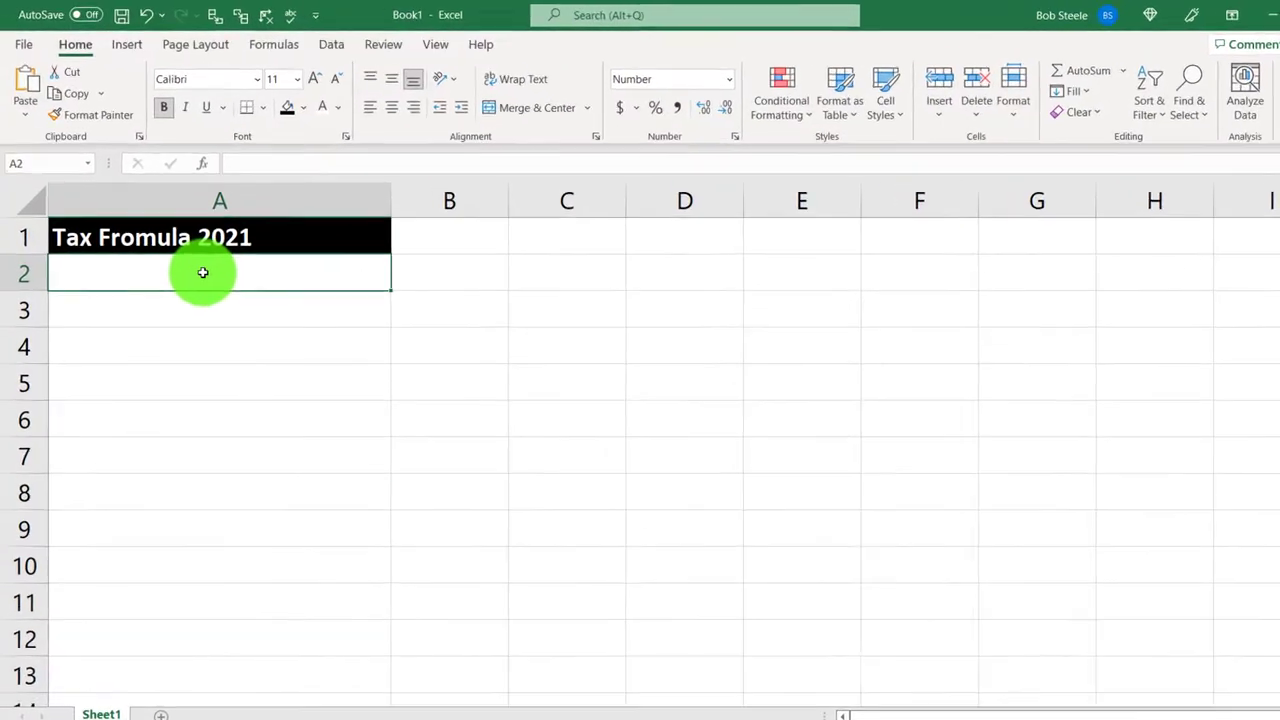
pyautogui.write('Income')
pyautogui.press('Return')
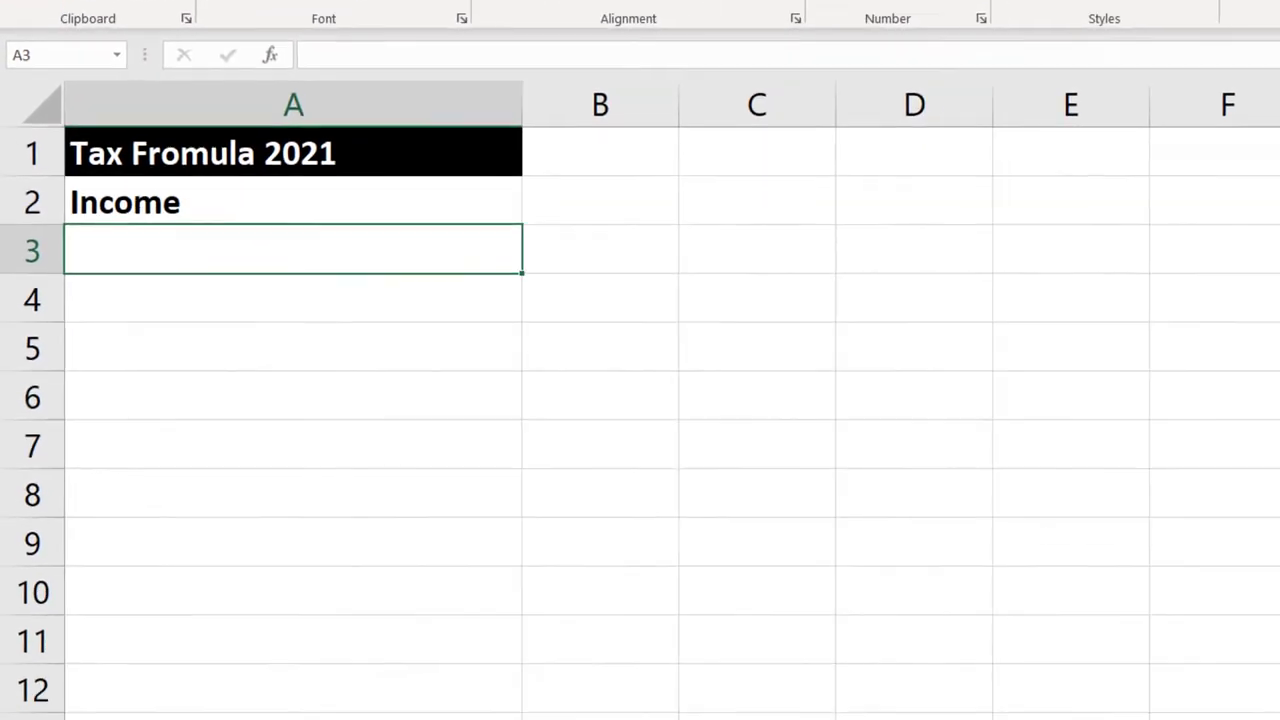
# - Switch to Lacerte Tax and open the client's Form 1040
pyautogui.click(571, 705)
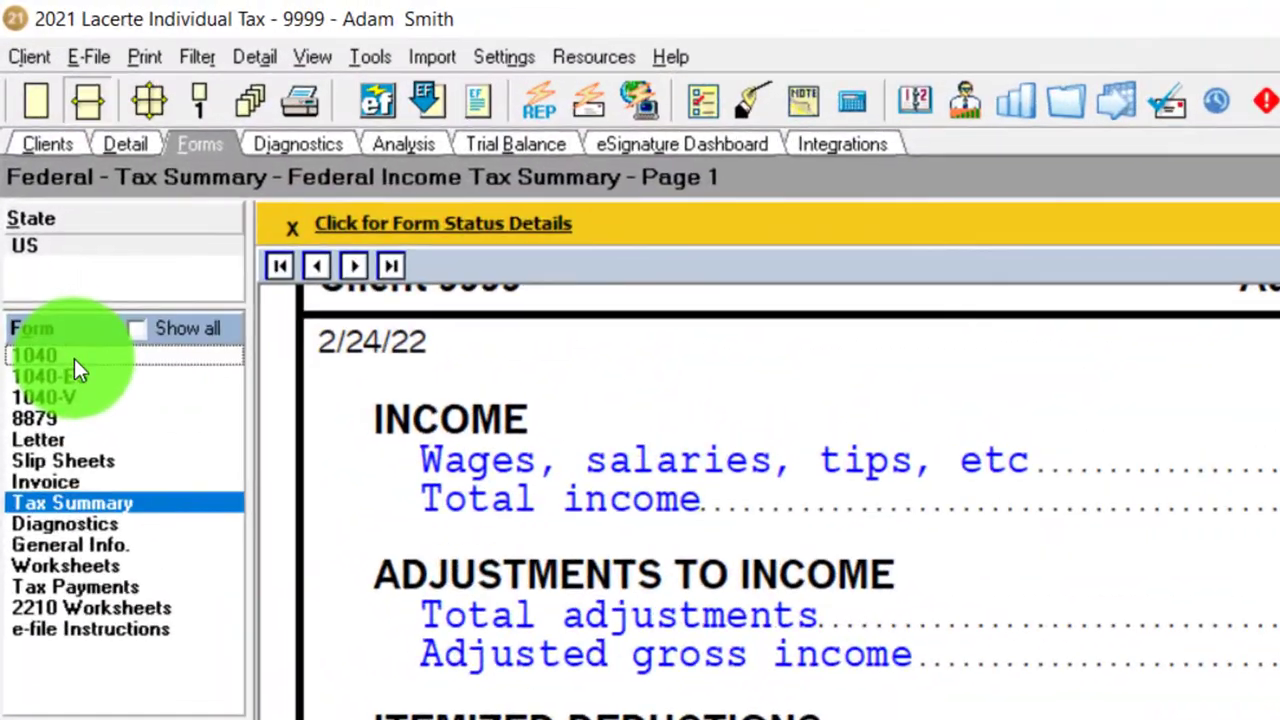
pyautogui.click(30, 232)
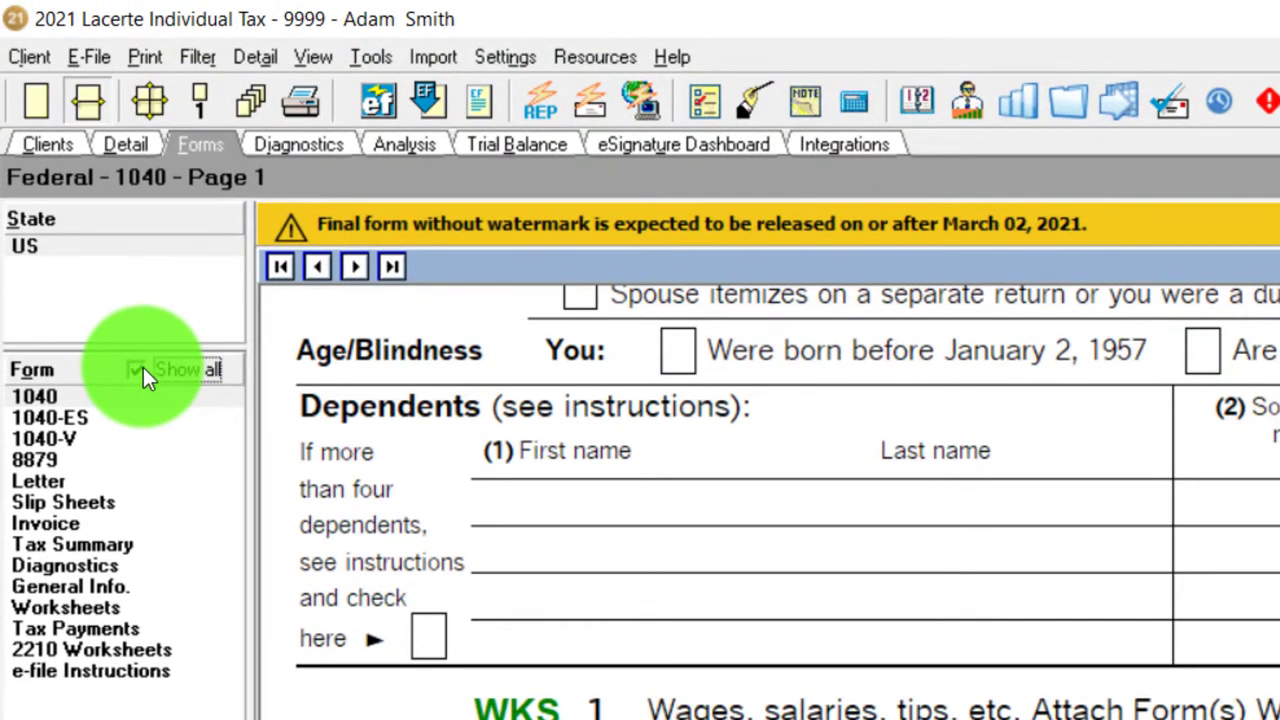
# - Show all forms, scan Schedule 1, check 100,000 wages on Form 1040, then minimize Lacerte
pyautogui.click(143, 372)
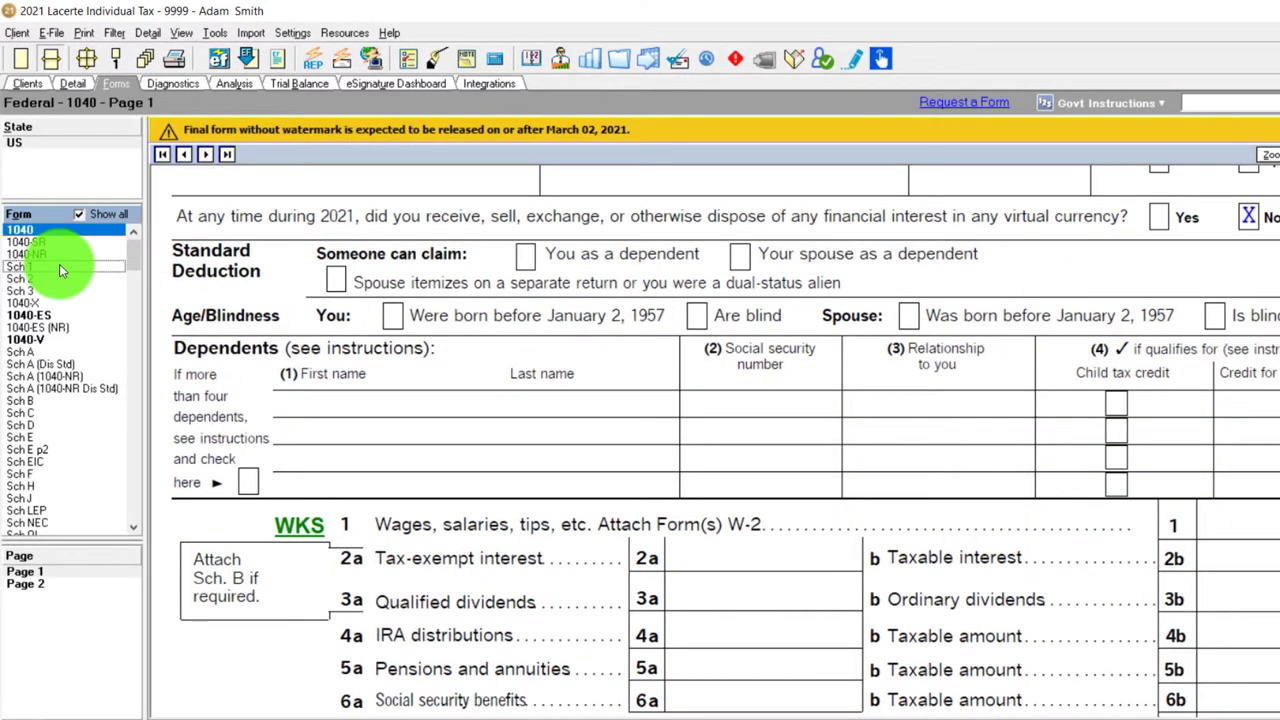
pyautogui.click(59, 266)
pyautogui.scroll(-3, 308, 500)
pyautogui.scroll(5, 308, 500)
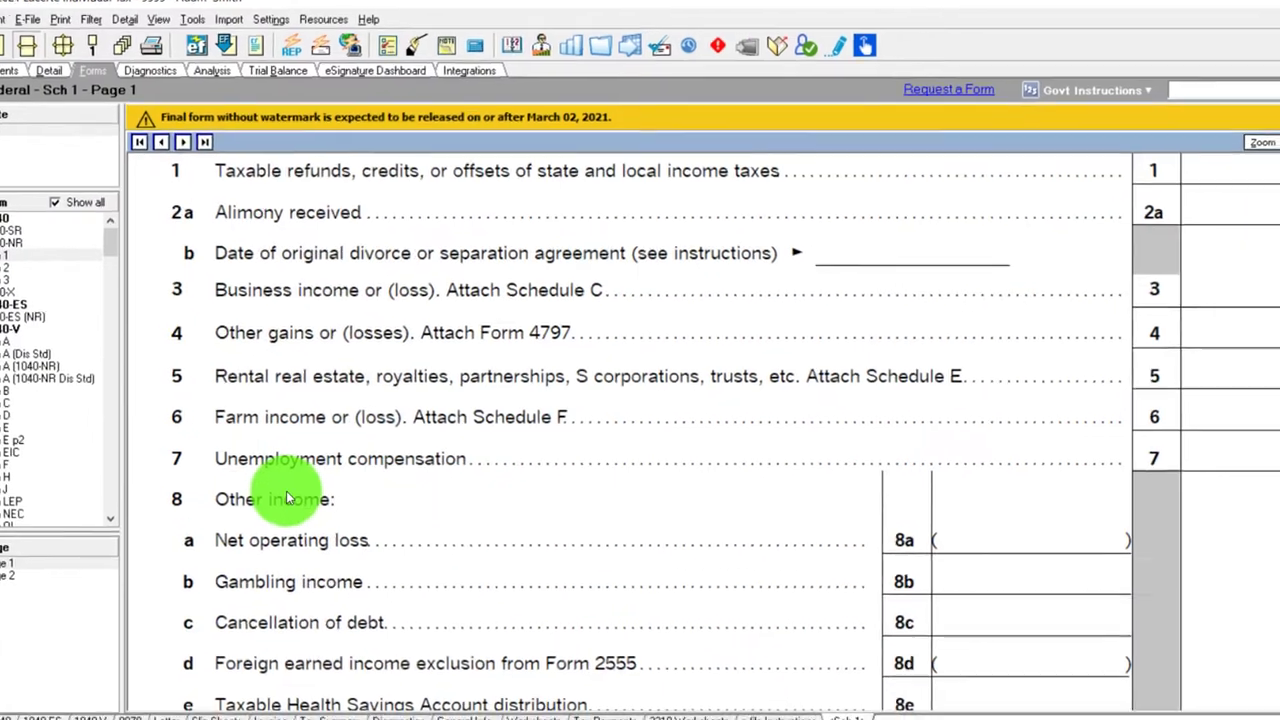
pyautogui.scroll(3, 288, 498)
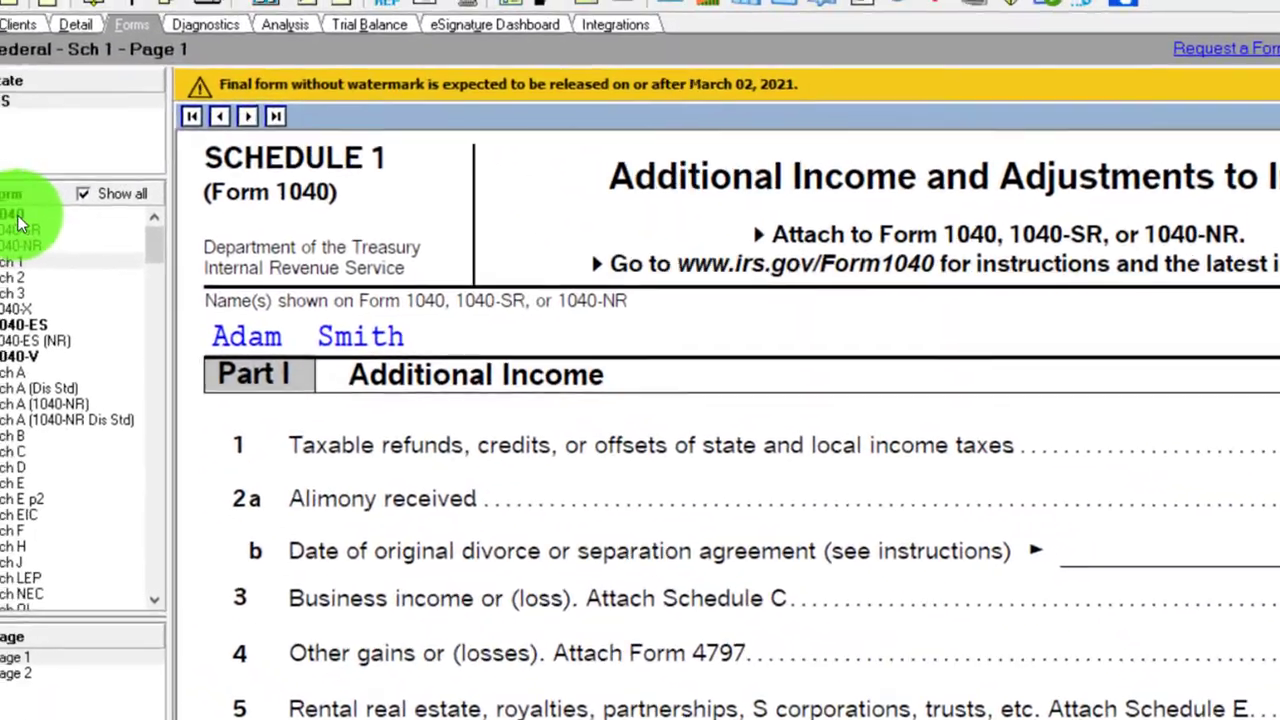
pyautogui.click(20, 220)
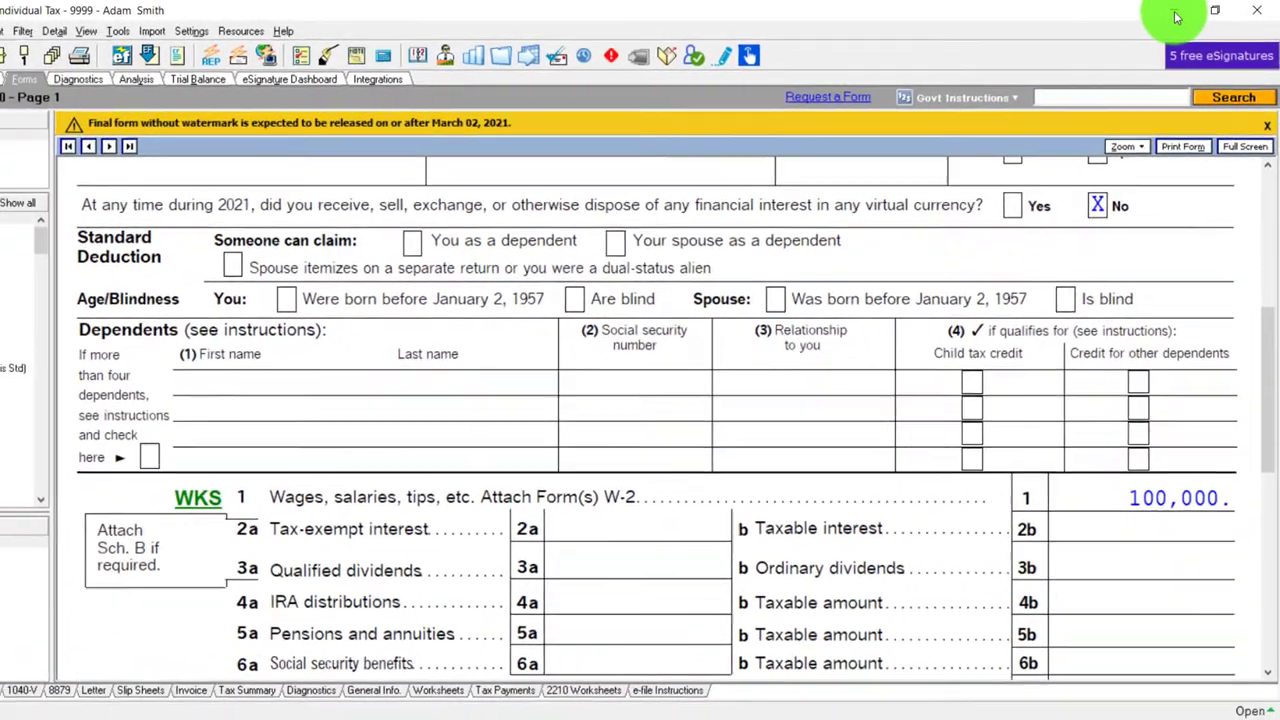
pyautogui.click(1175, 17)
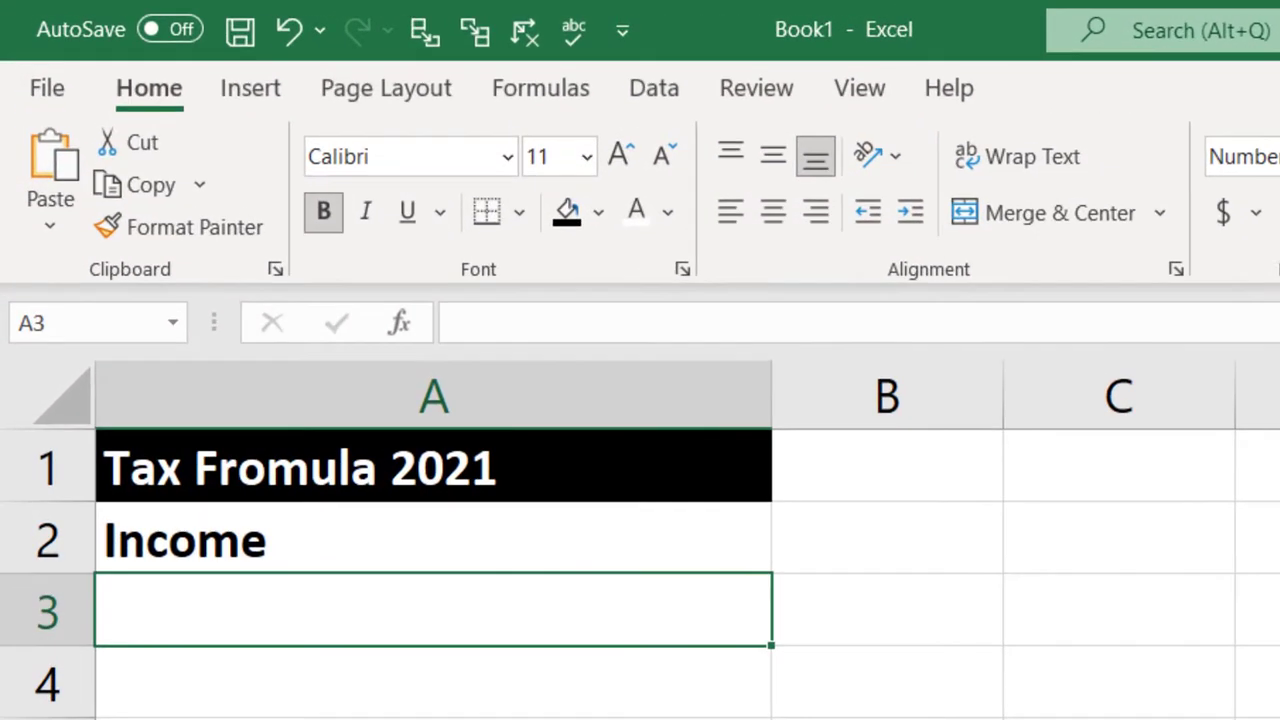
# - Enter 100,000 as the income amount in C2
pyautogui.press('Up')
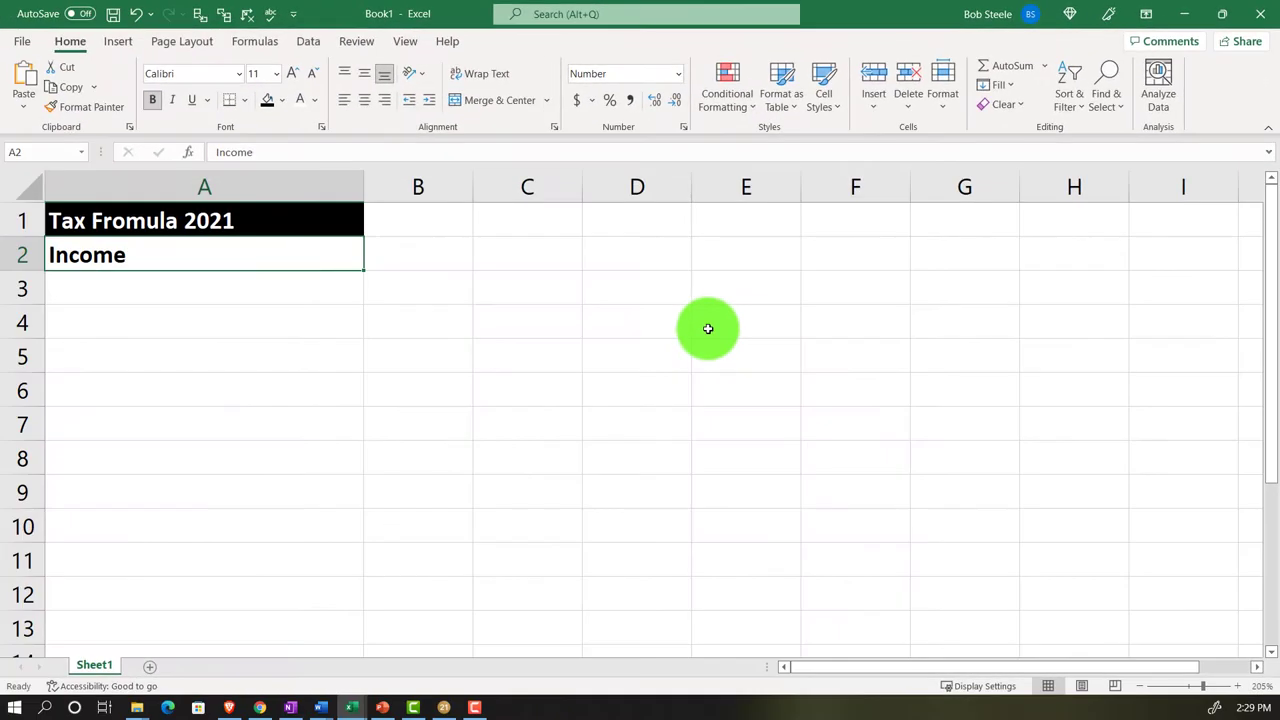
pyautogui.press('Right')
pyautogui.press('Right')
pyautogui.press('Right')
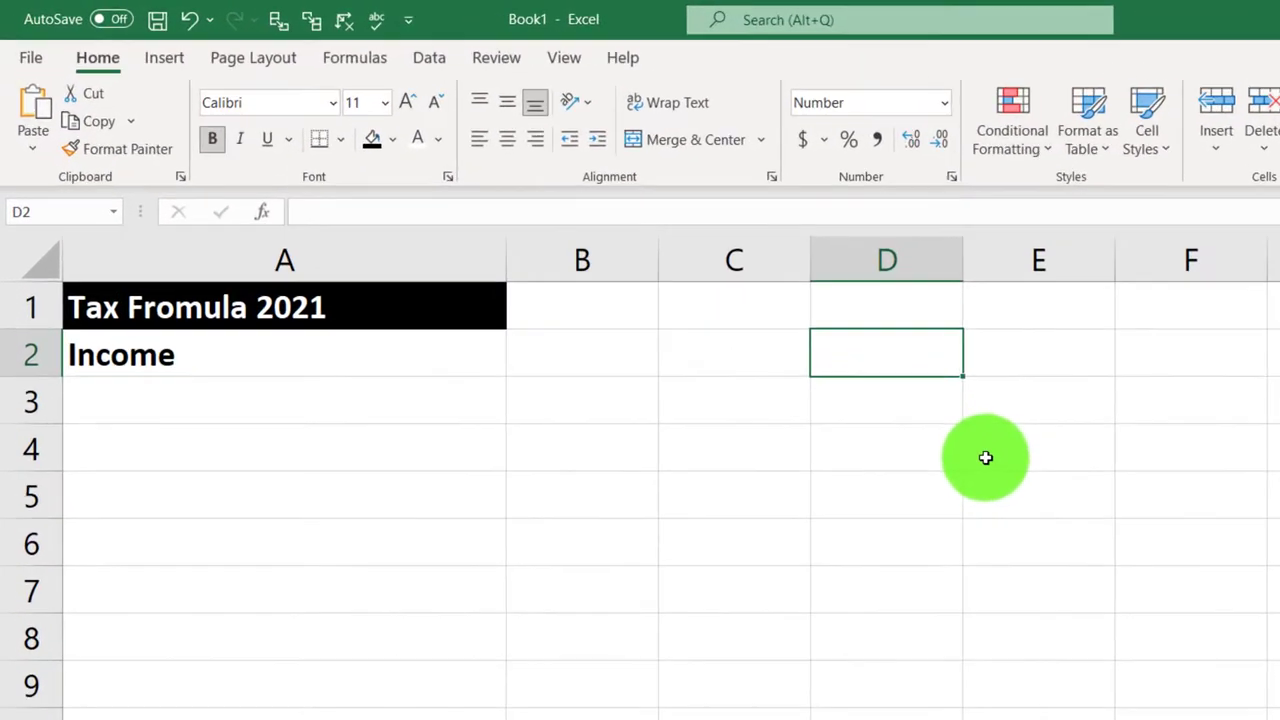
pyautogui.press('Left')
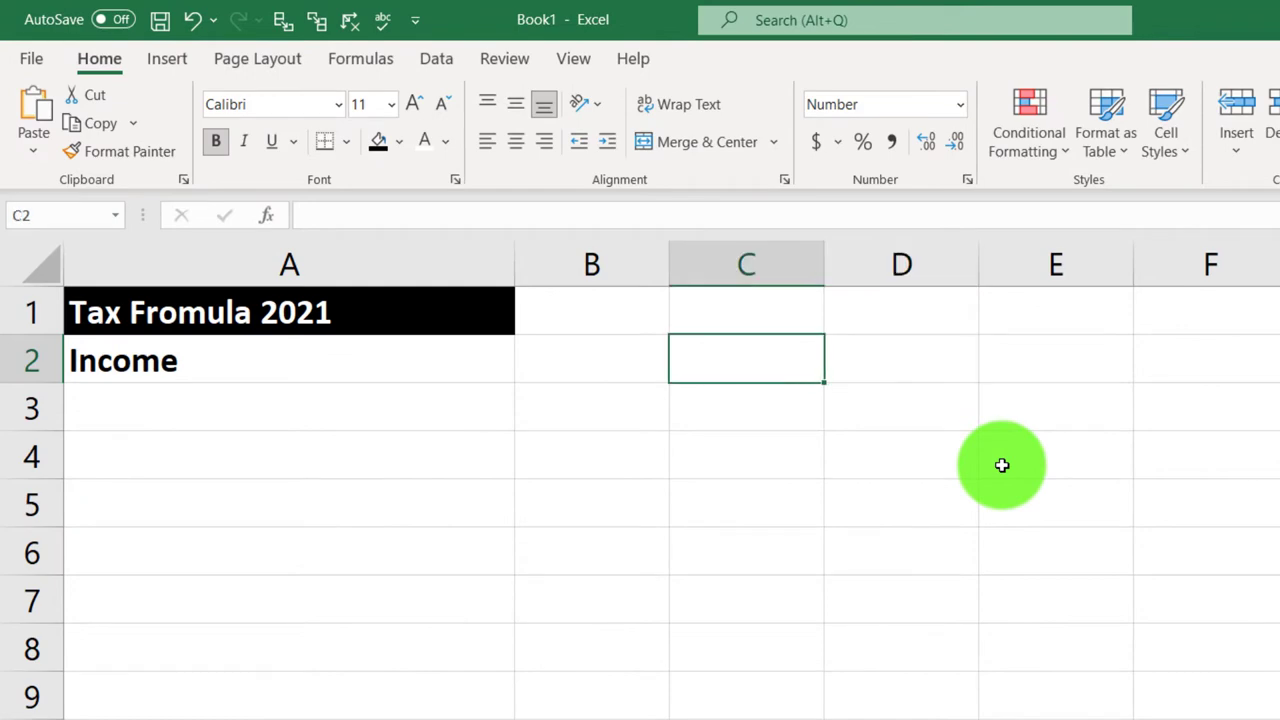
pyautogui.write('0')
pyautogui.press('Return')
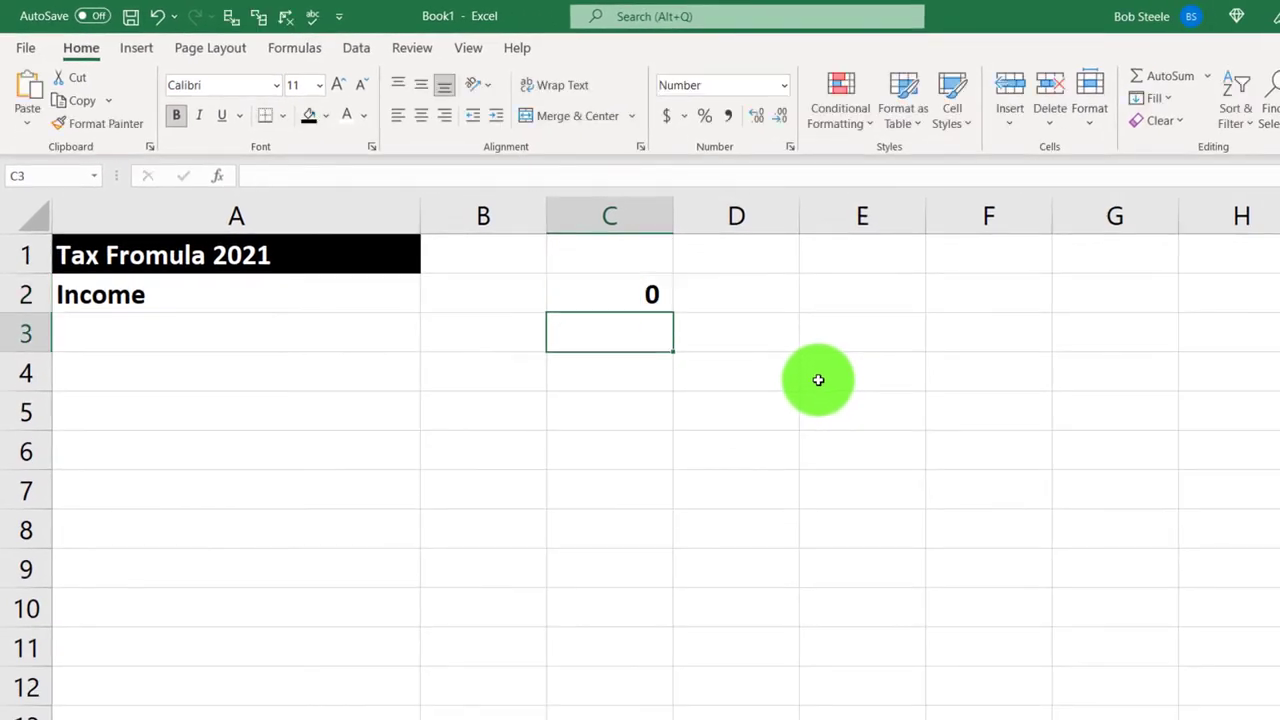
pyautogui.press('Up')
pyautogui.write('1')
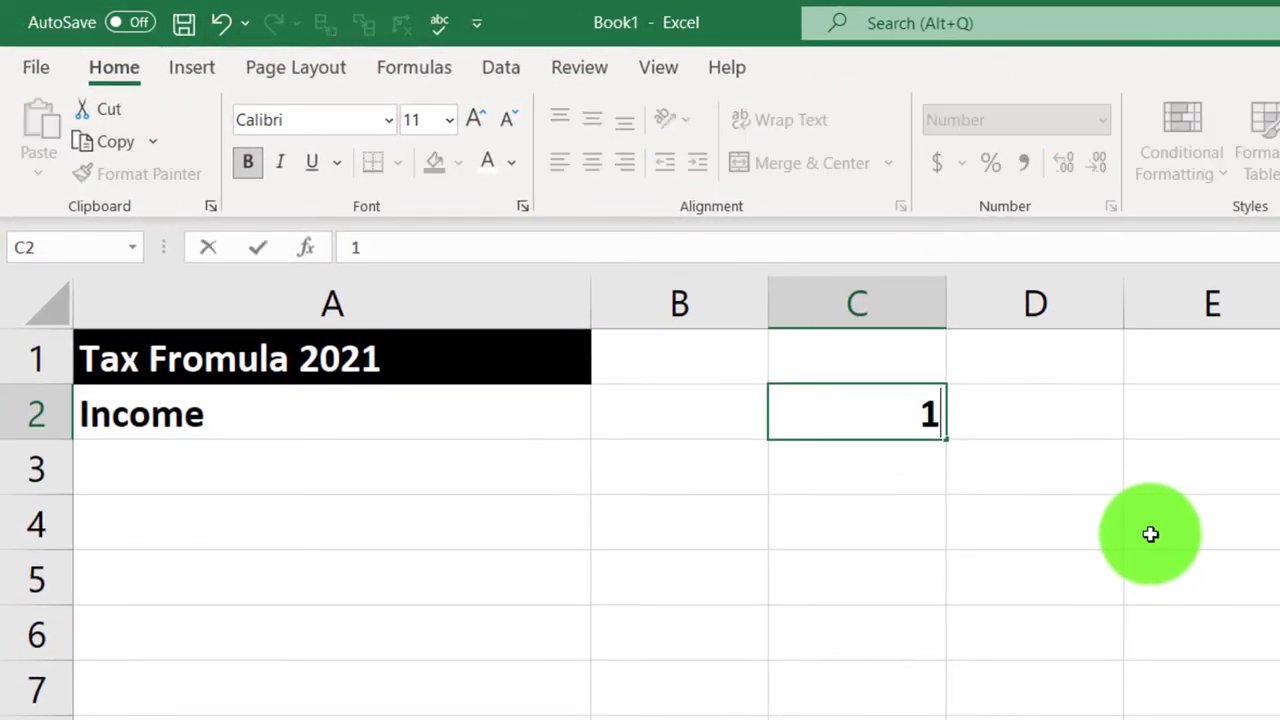
pyautogui.press('Return')
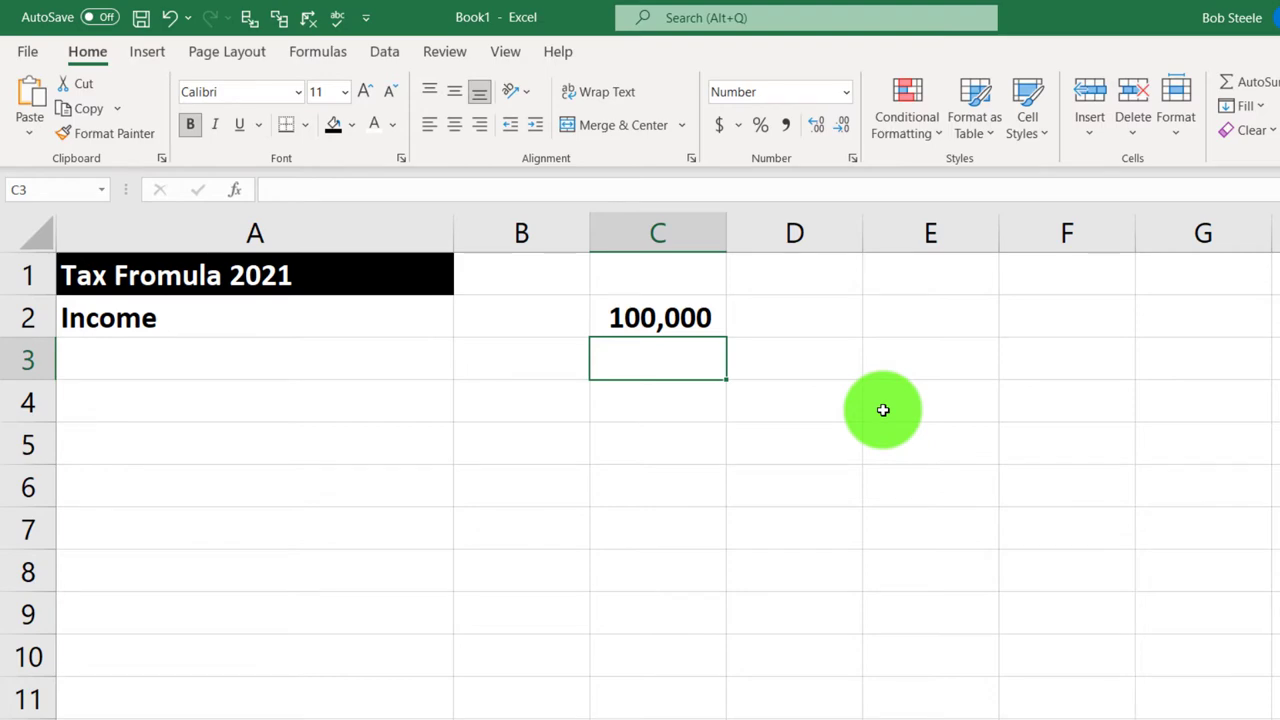
pyautogui.press('Up')
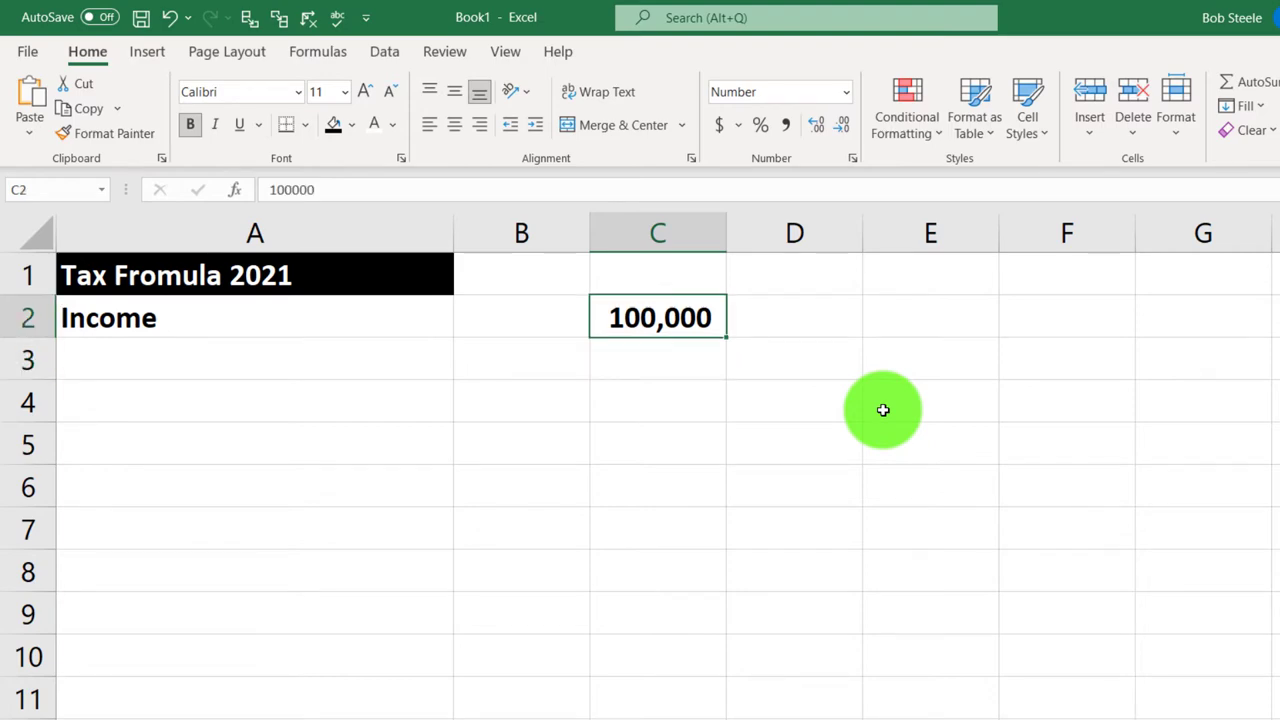
# - Label A3 'Adjustments to Income'
pyautogui.press('Down')
pyautogui.press('Left')
pyautogui.press('Left')
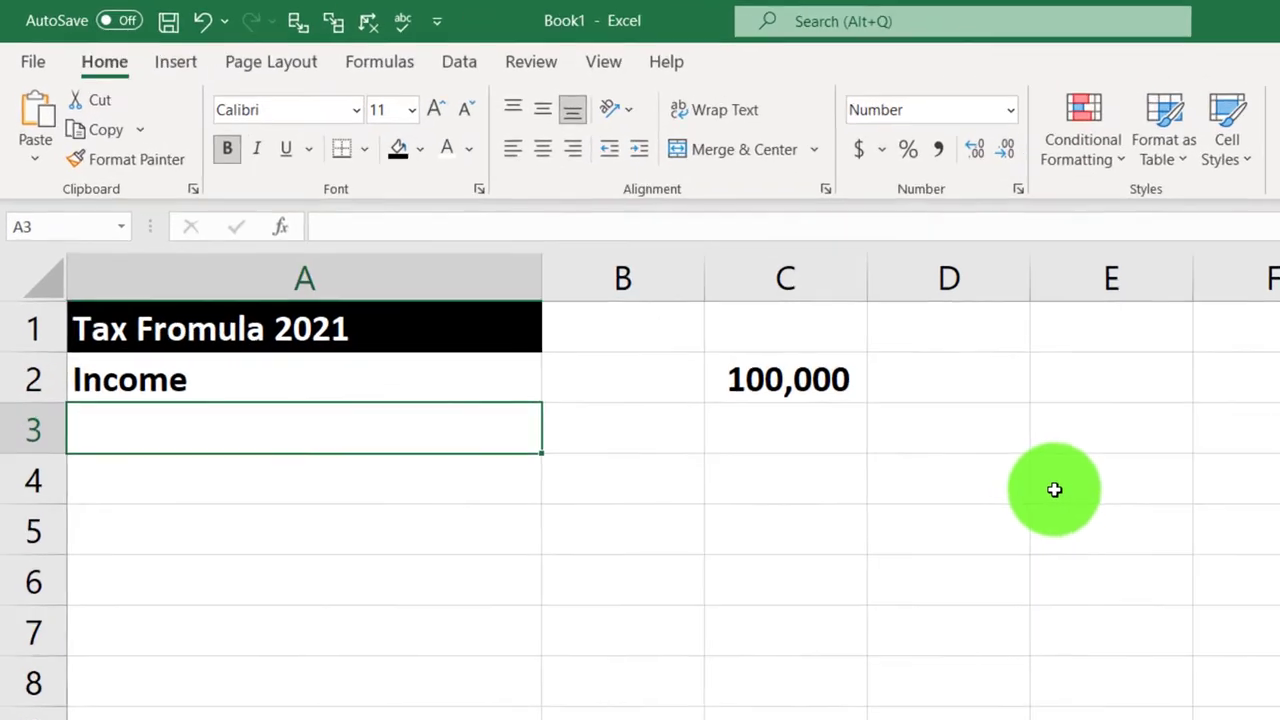
pyautogui.write('Adjustments to Income')
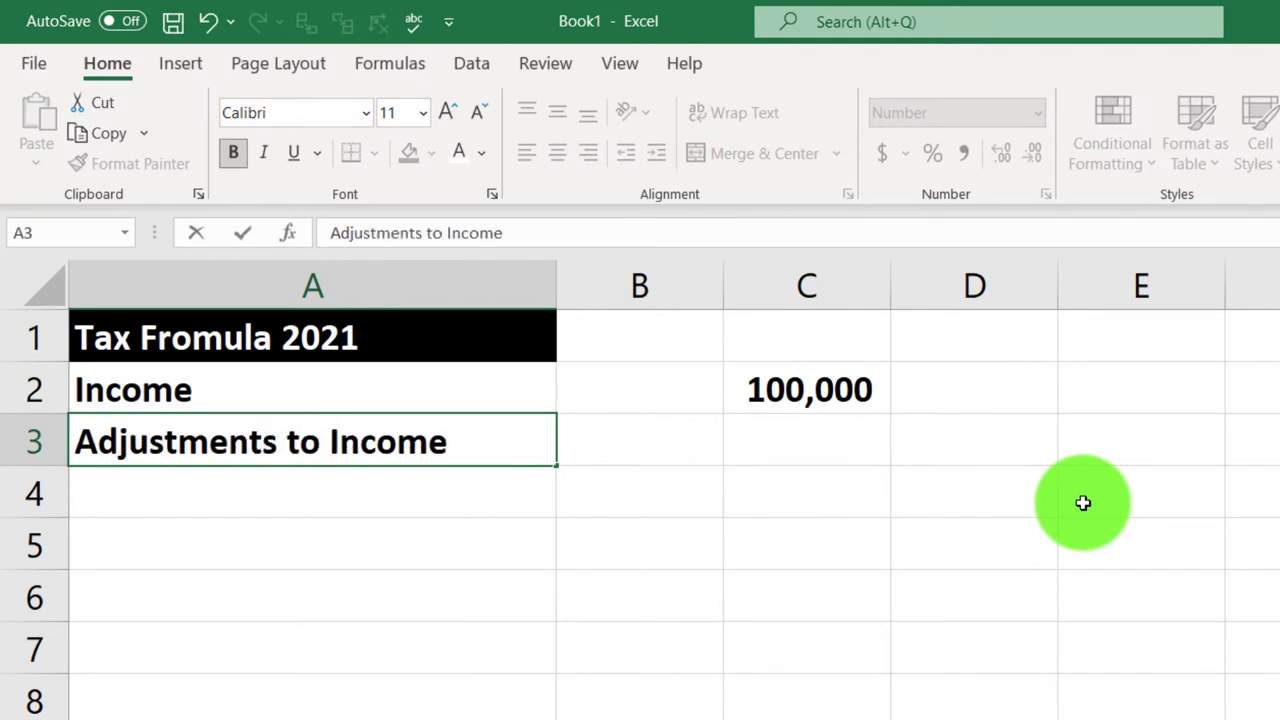
pyautogui.press('Return')
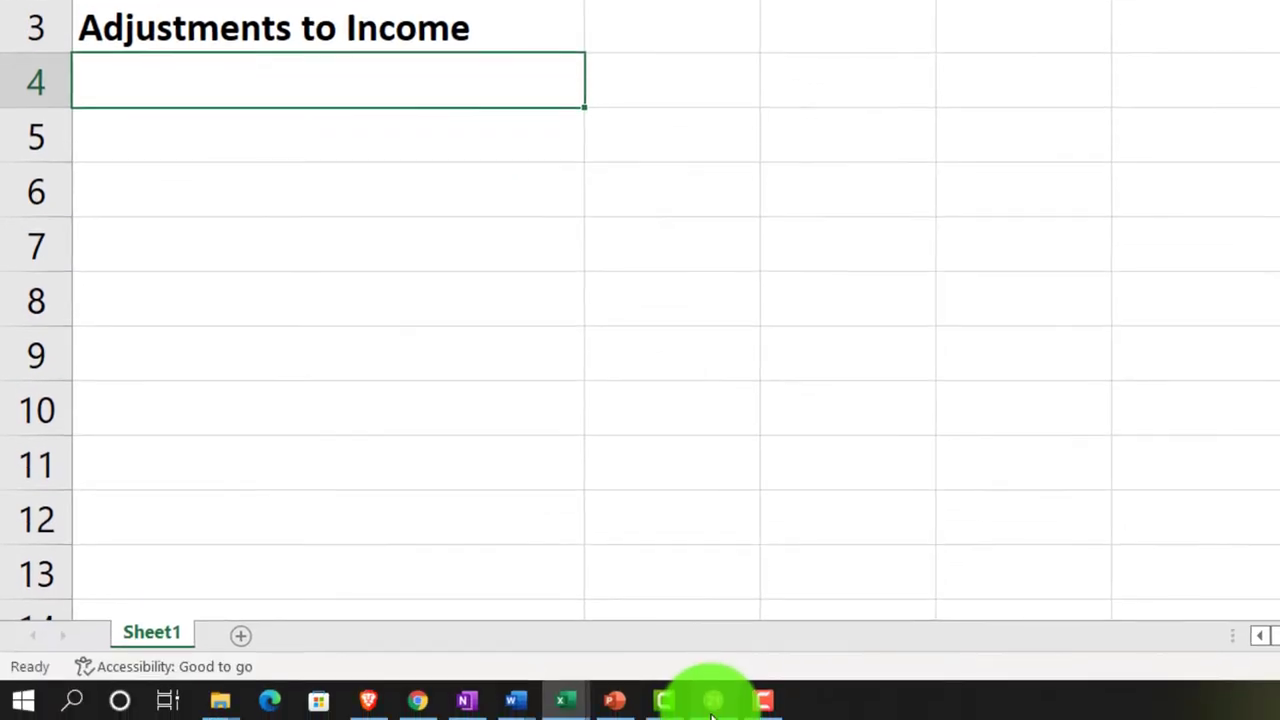
# - In Lacerte, show only forms in use, check the Tax Summary totals, then minimize it
pyautogui.click(709, 694)
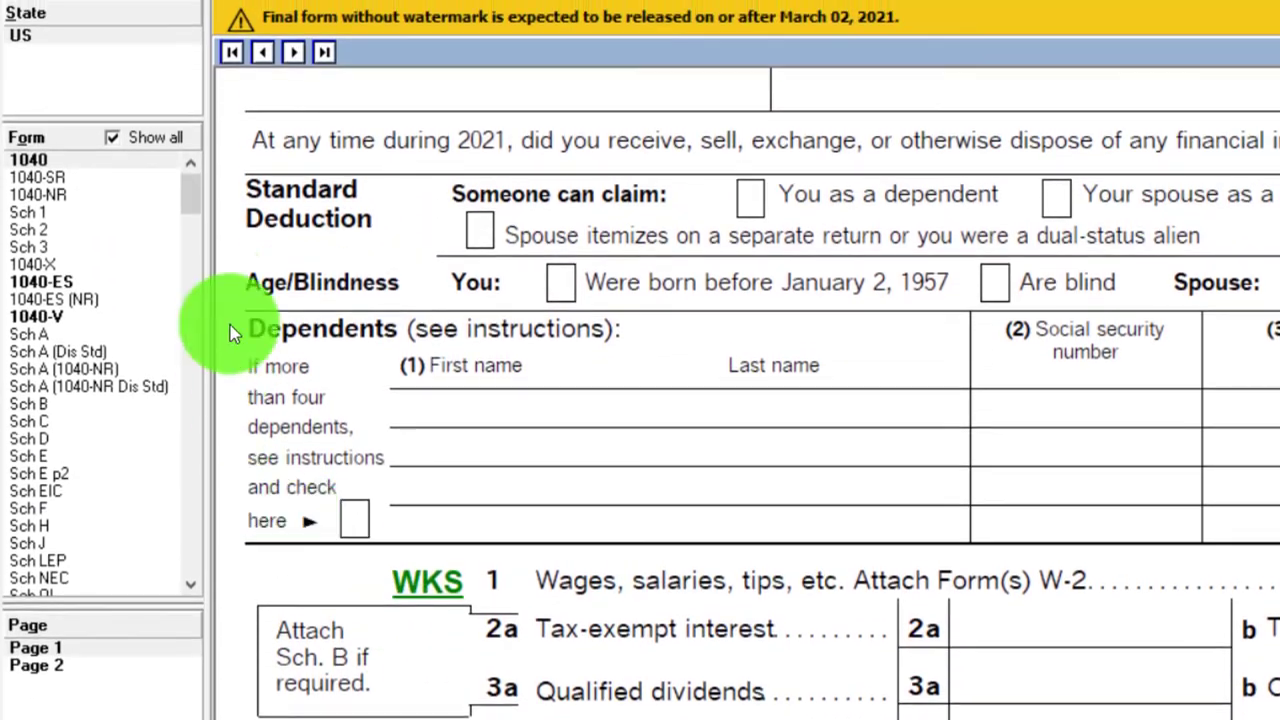
pyautogui.click(113, 139)
pyautogui.click(70, 280)
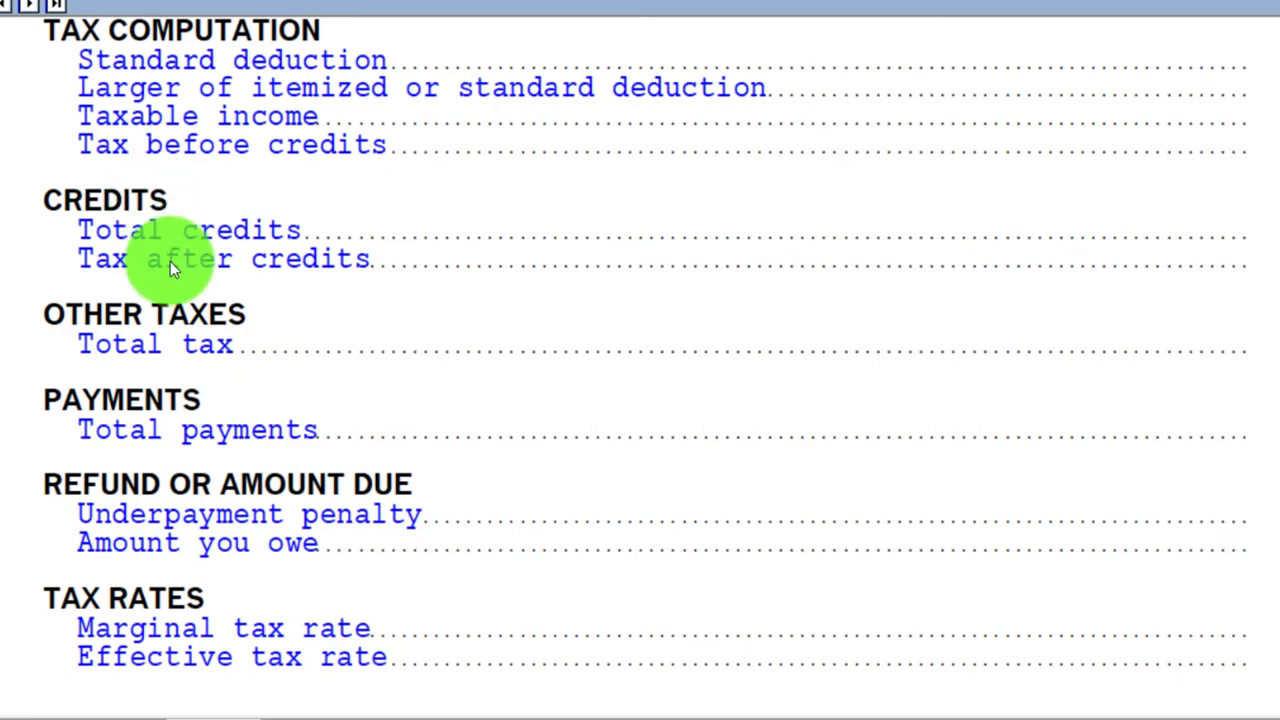
pyautogui.scroll(5, 180, 251)
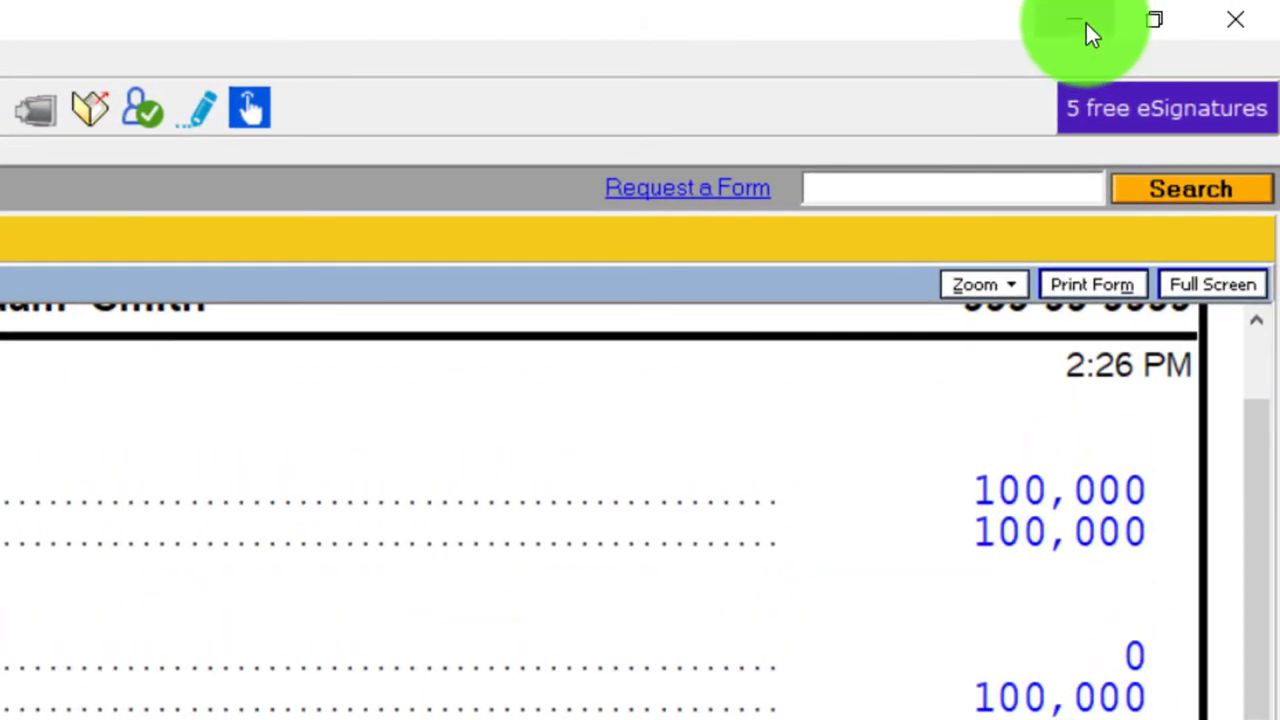
pyautogui.click(1084, 25)
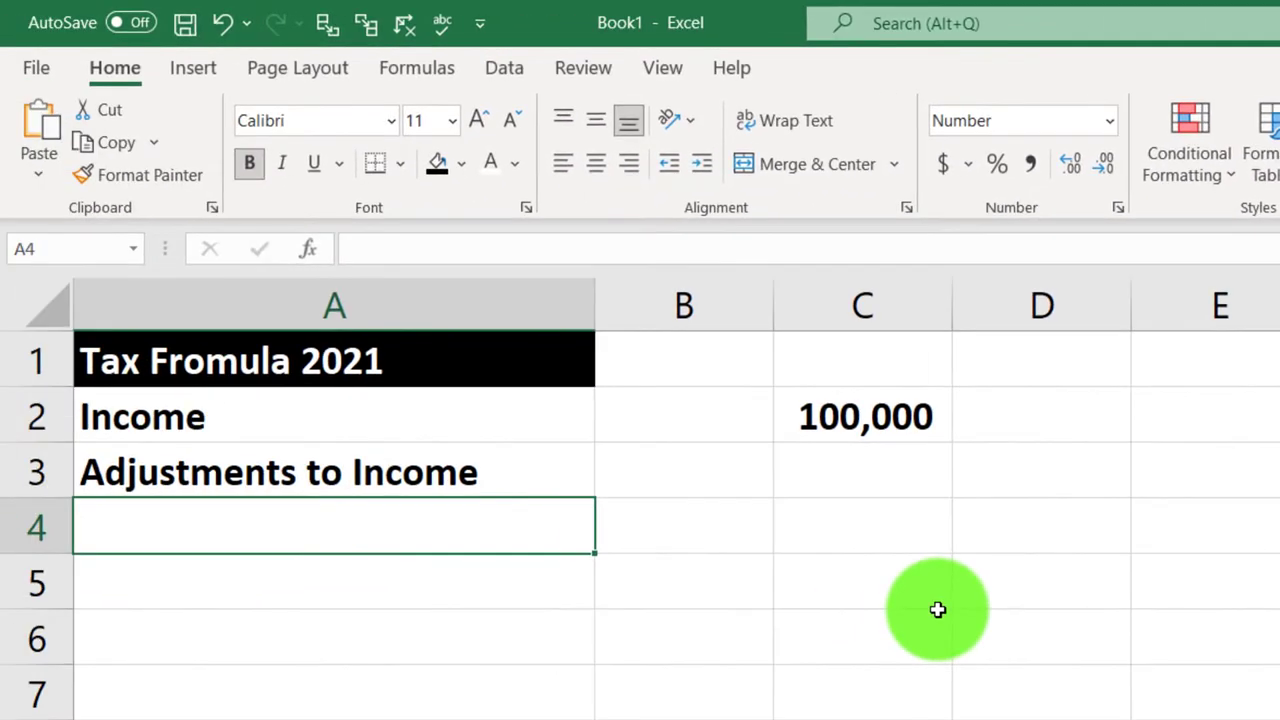
# - Enter 0 as the Adjustments to Income amount in C3
pyautogui.press('Right')
pyautogui.press('Right')
pyautogui.press('Up')
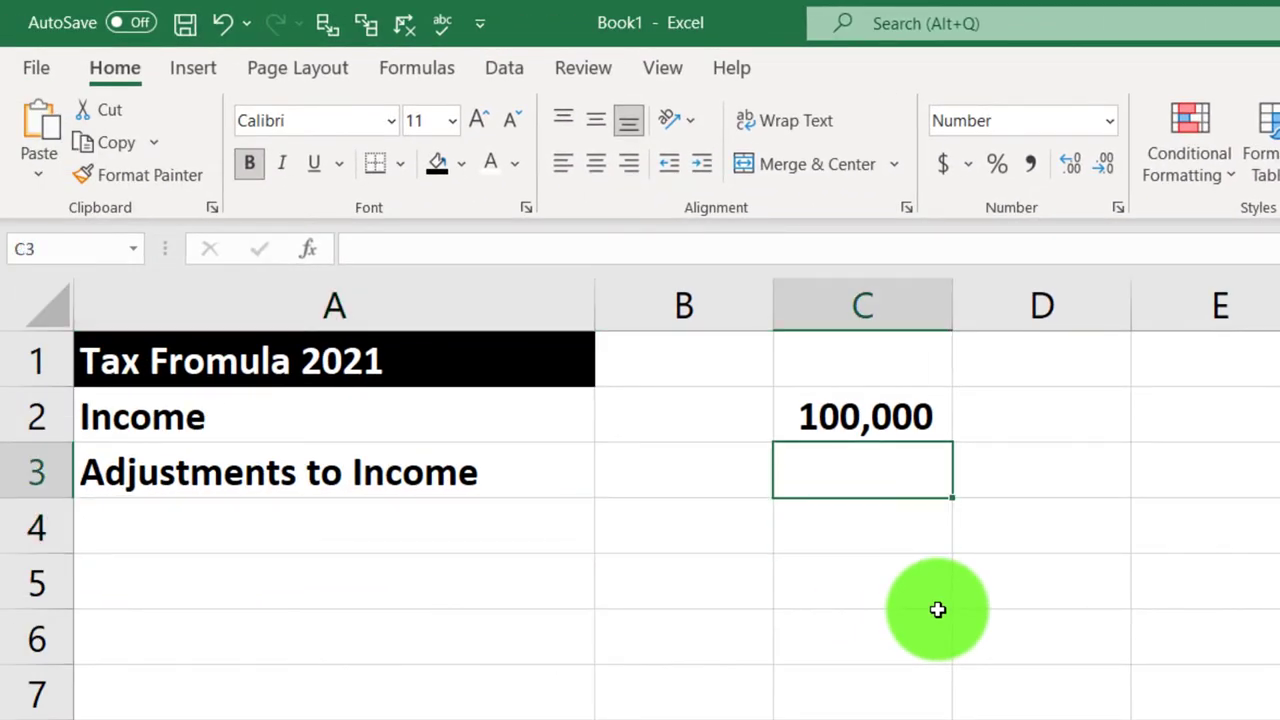
pyautogui.write('0')
pyautogui.press('Return')
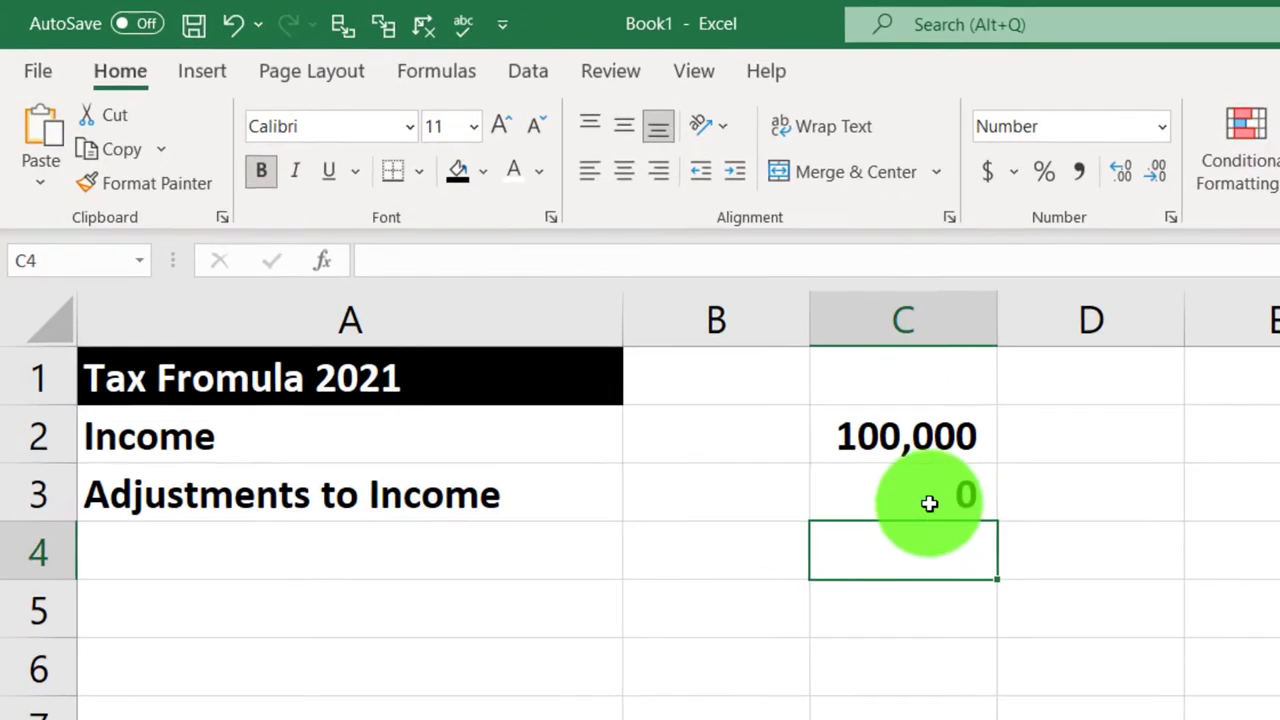
pyautogui.click(886, 478)
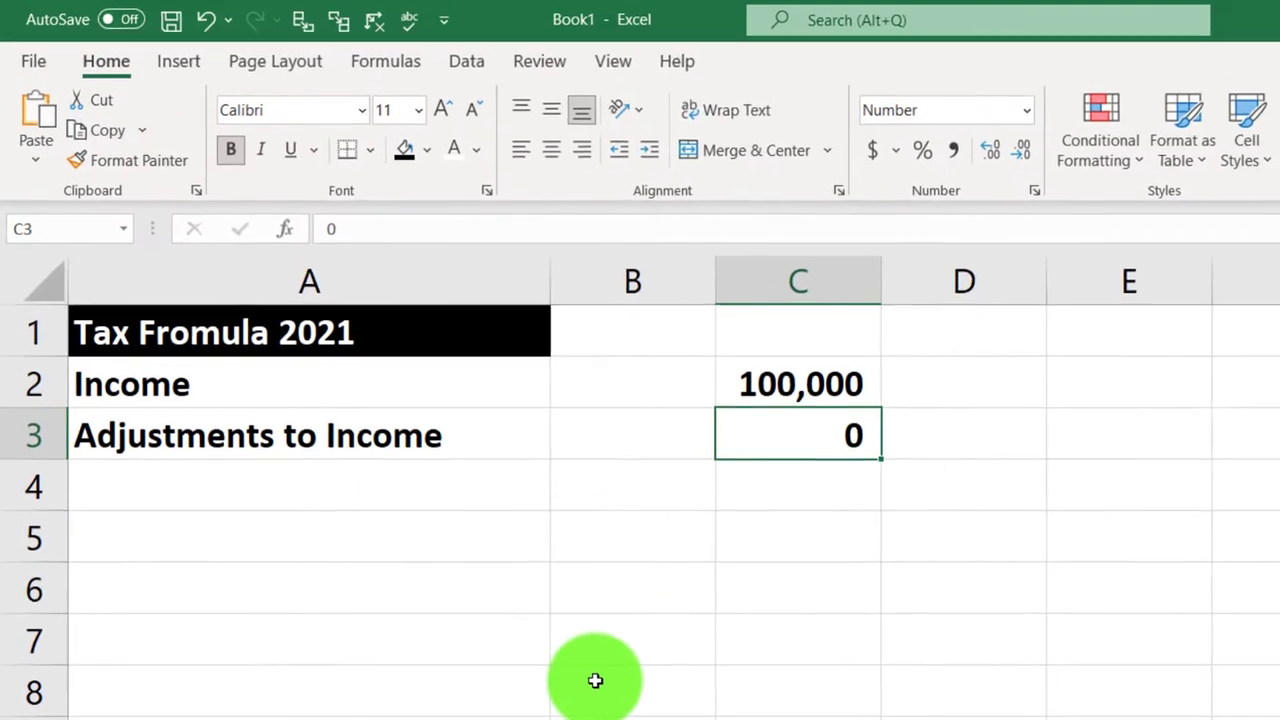
# - Label A4 'Adjusted Gross Income (AGI)', then switch back to Lacerte
pyautogui.press('Return')
pyautogui.write('A')
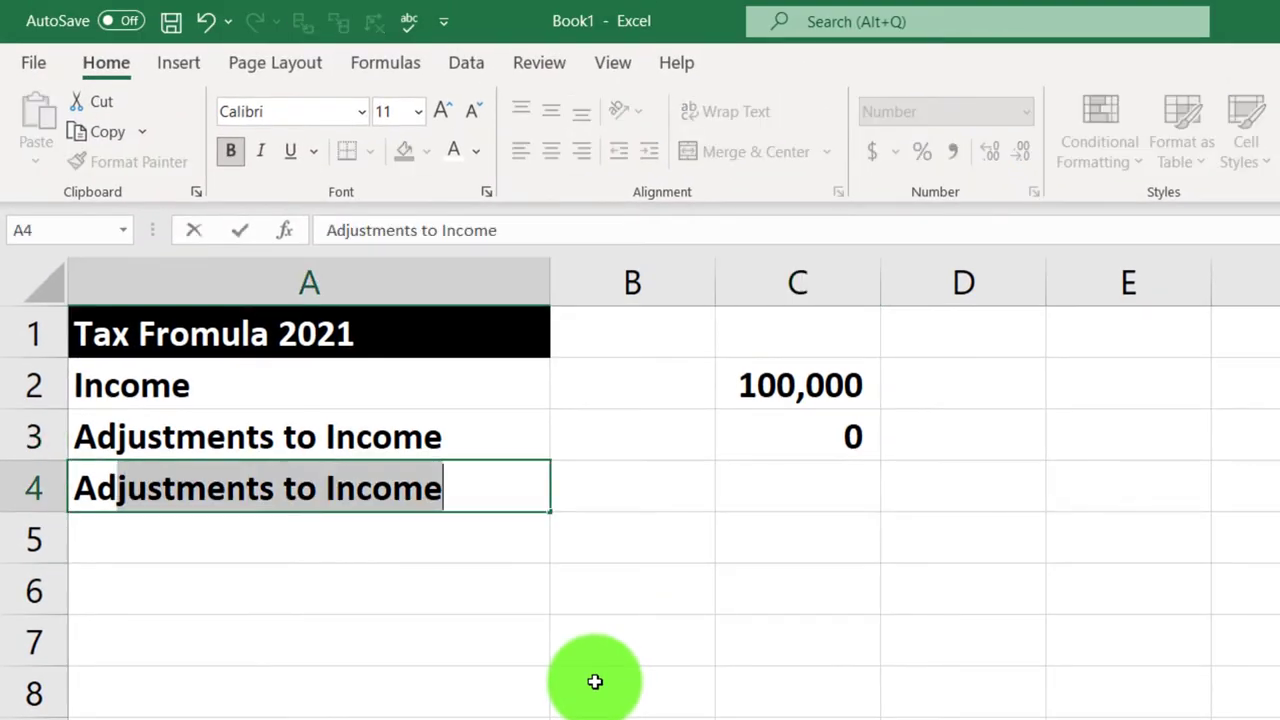
pyautogui.write('ed')
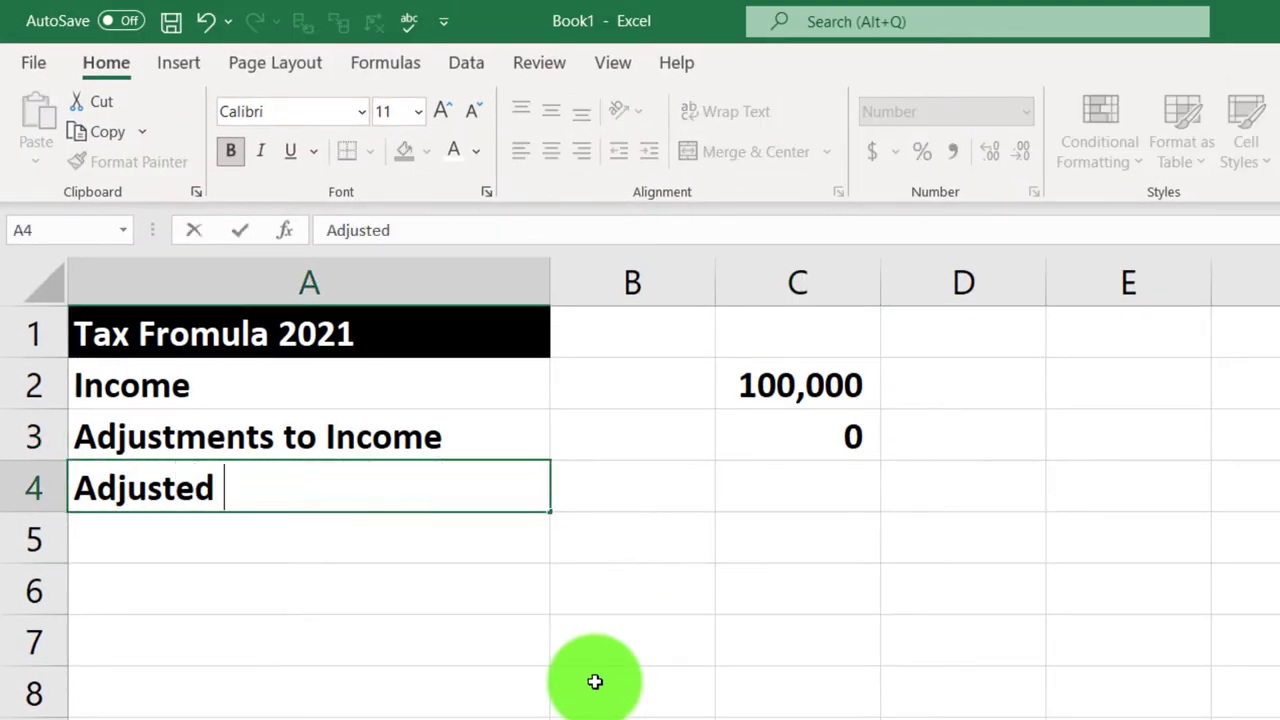
pyautogui.write('ss Income (AGI')
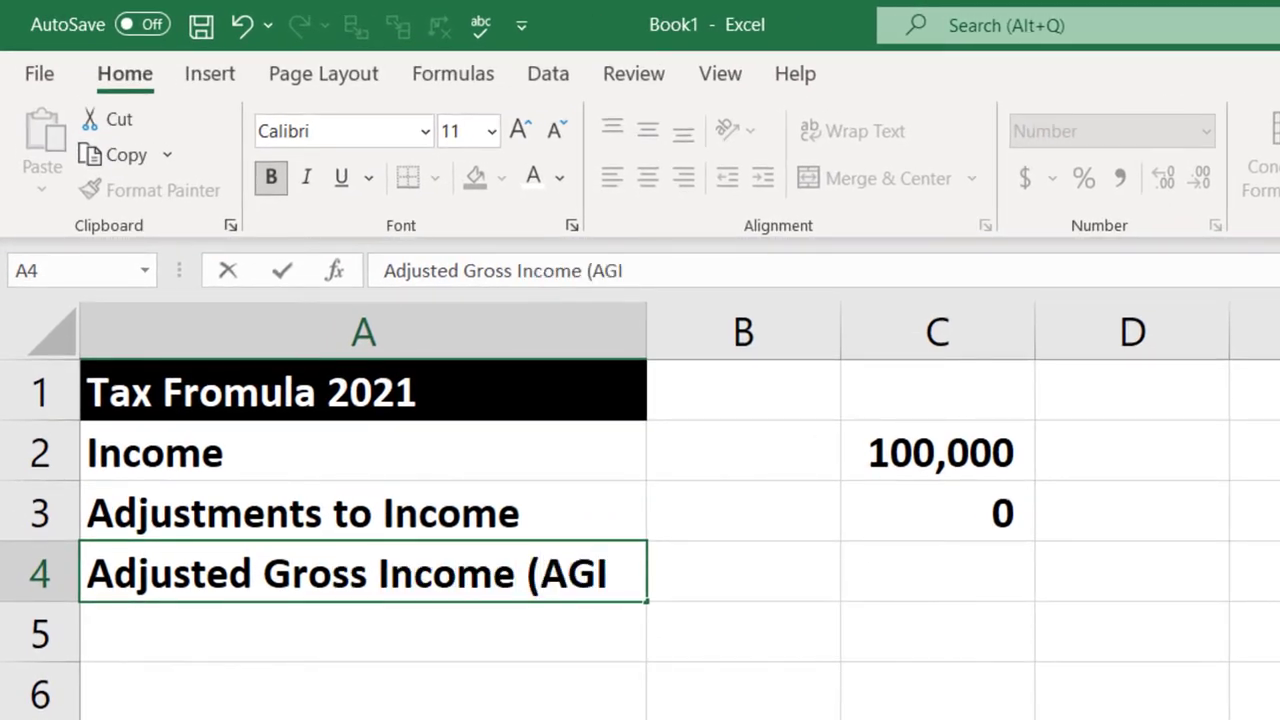
pyautogui.press('Return')
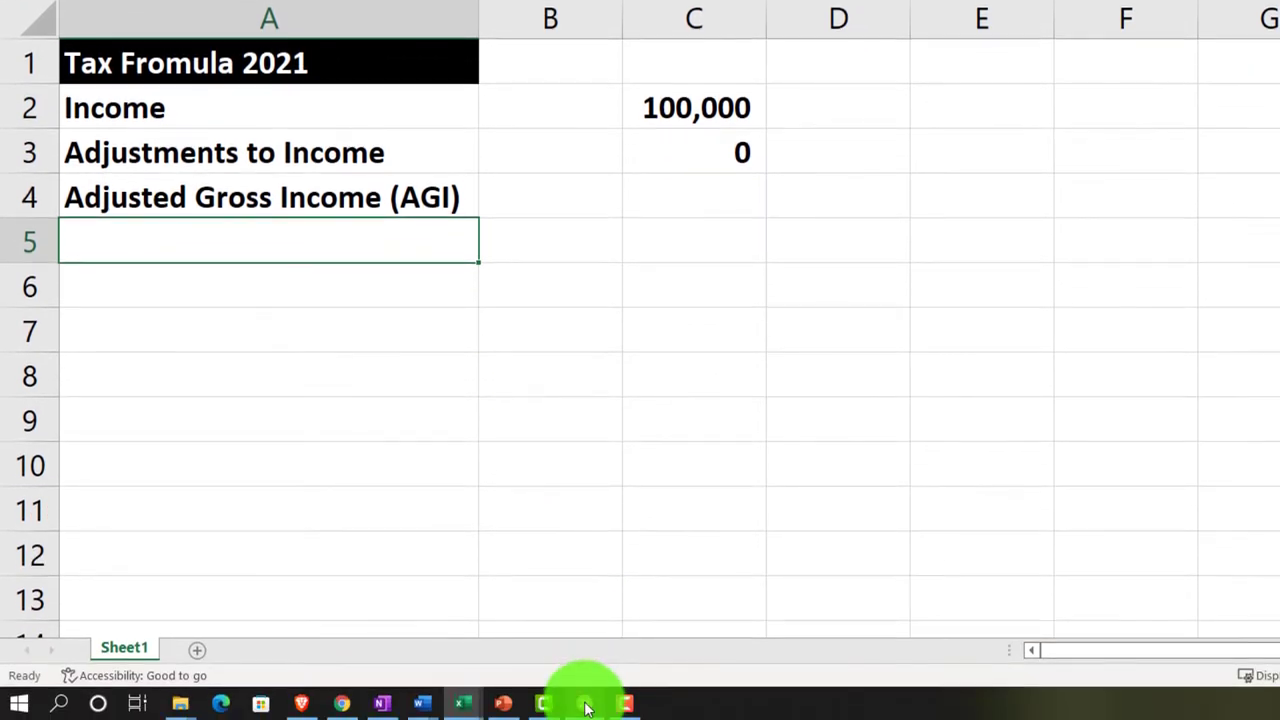
pyautogui.click(584, 697)
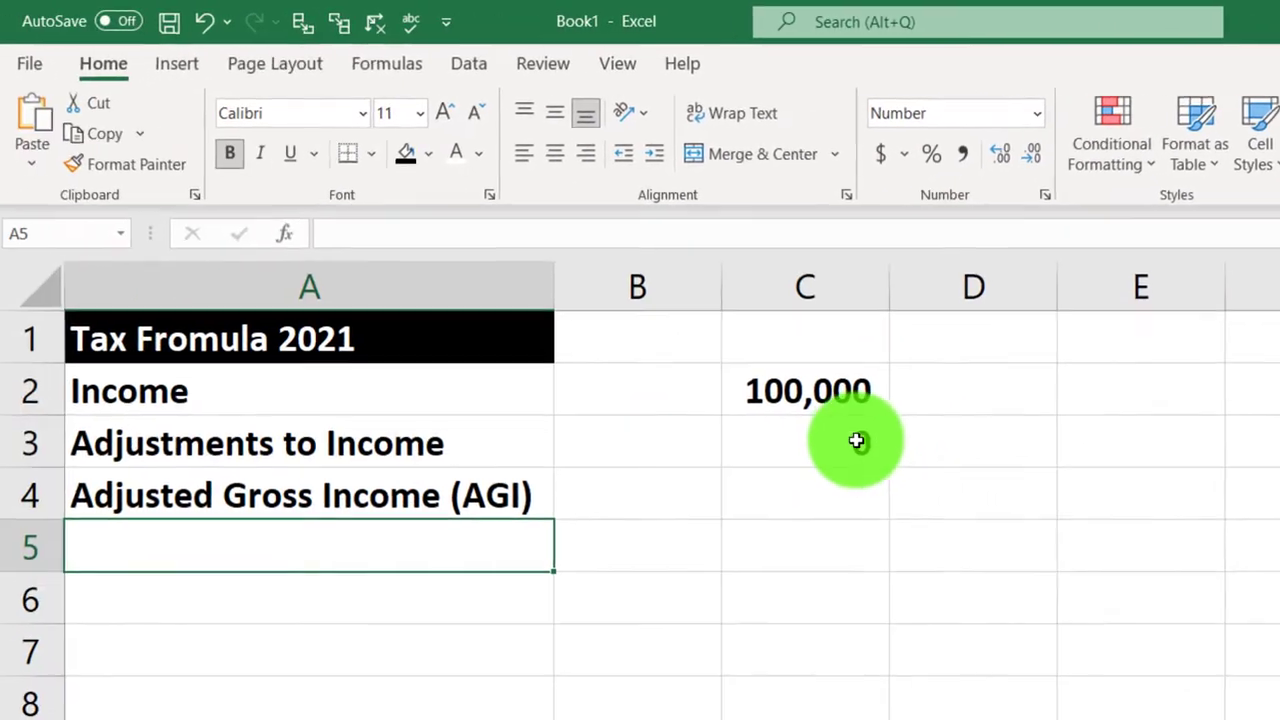
# - Underline the adjustments amount in C3 and enter =C2-C3 in C4 to calculate AGI
pyautogui.click(857, 440)
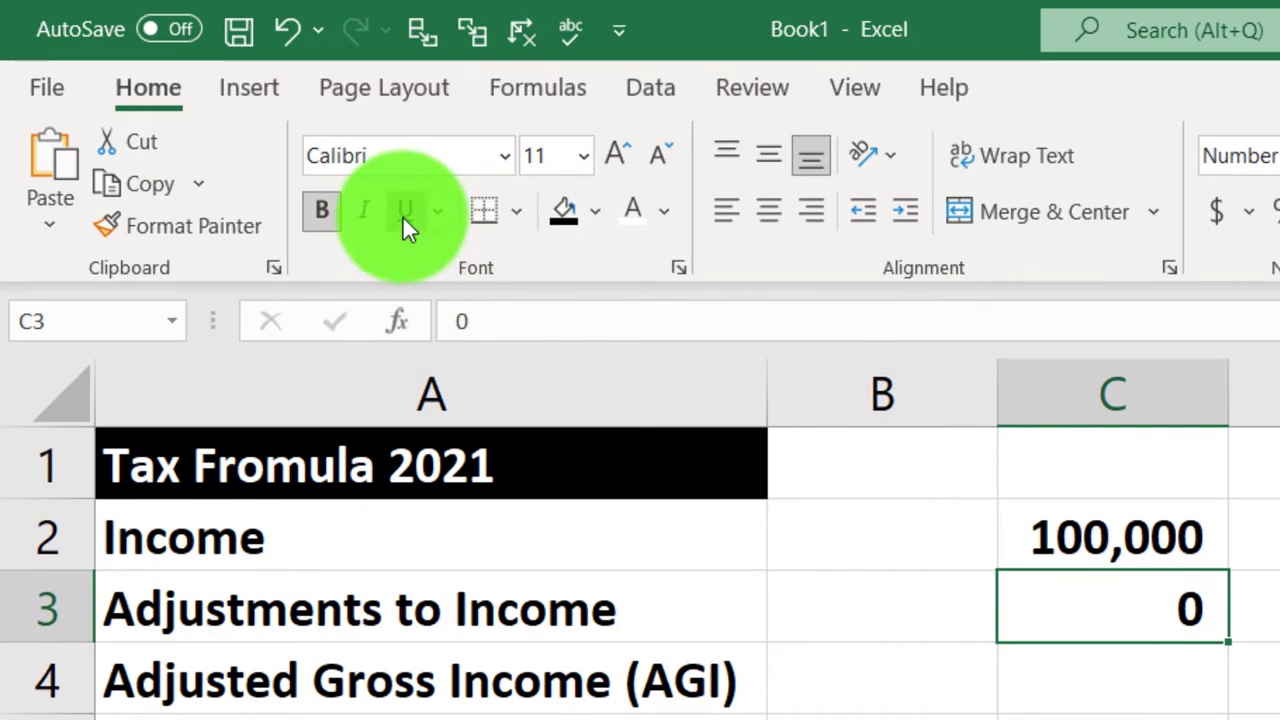
pyautogui.click(403, 212)
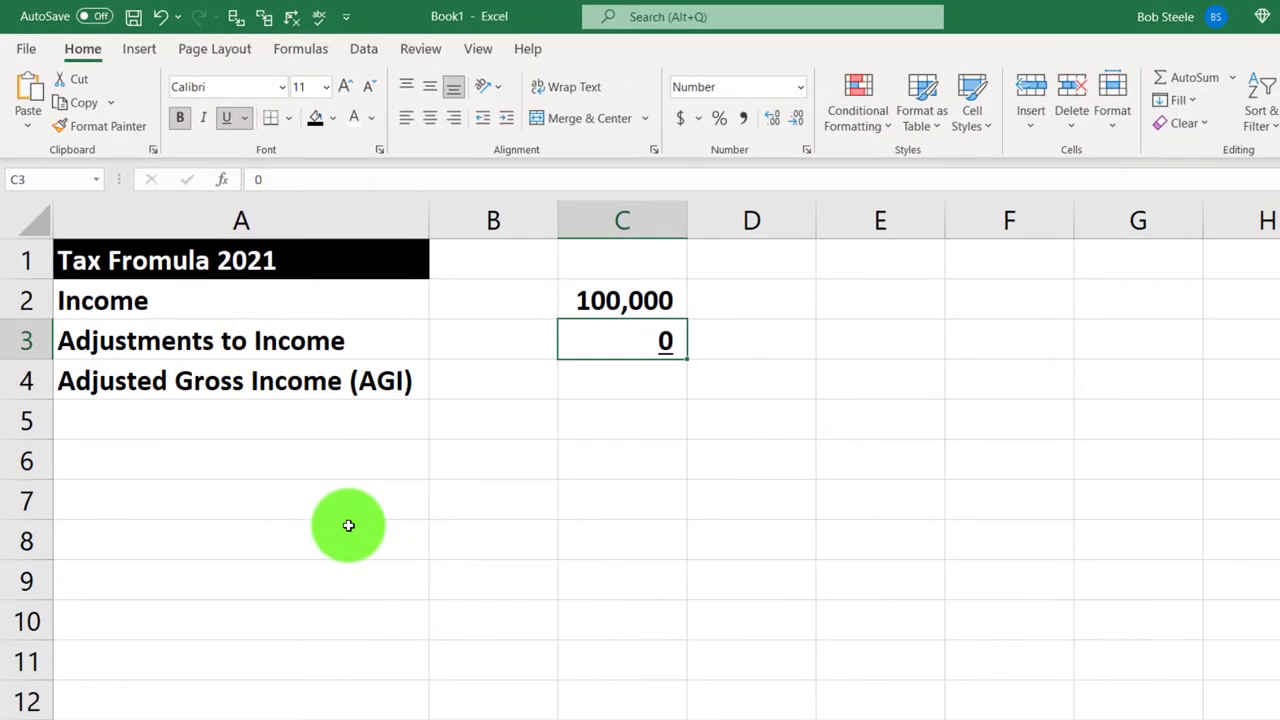
pyautogui.press('Return')
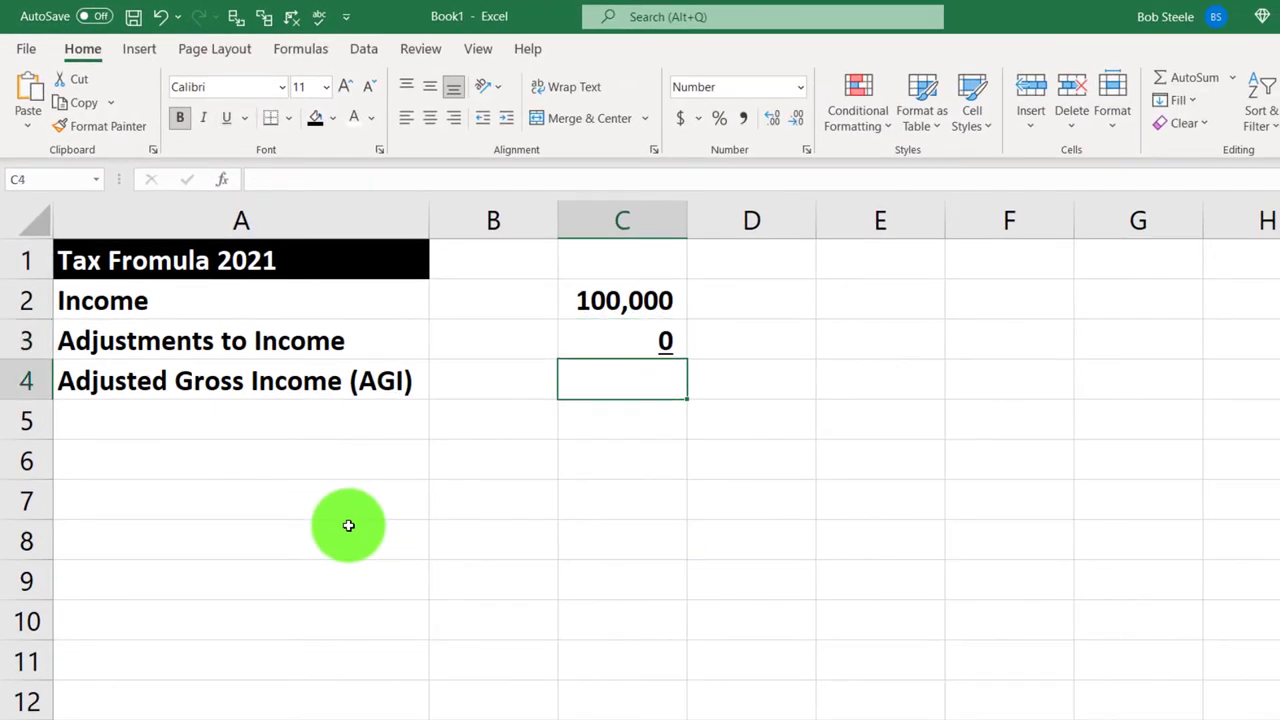
pyautogui.write('=')
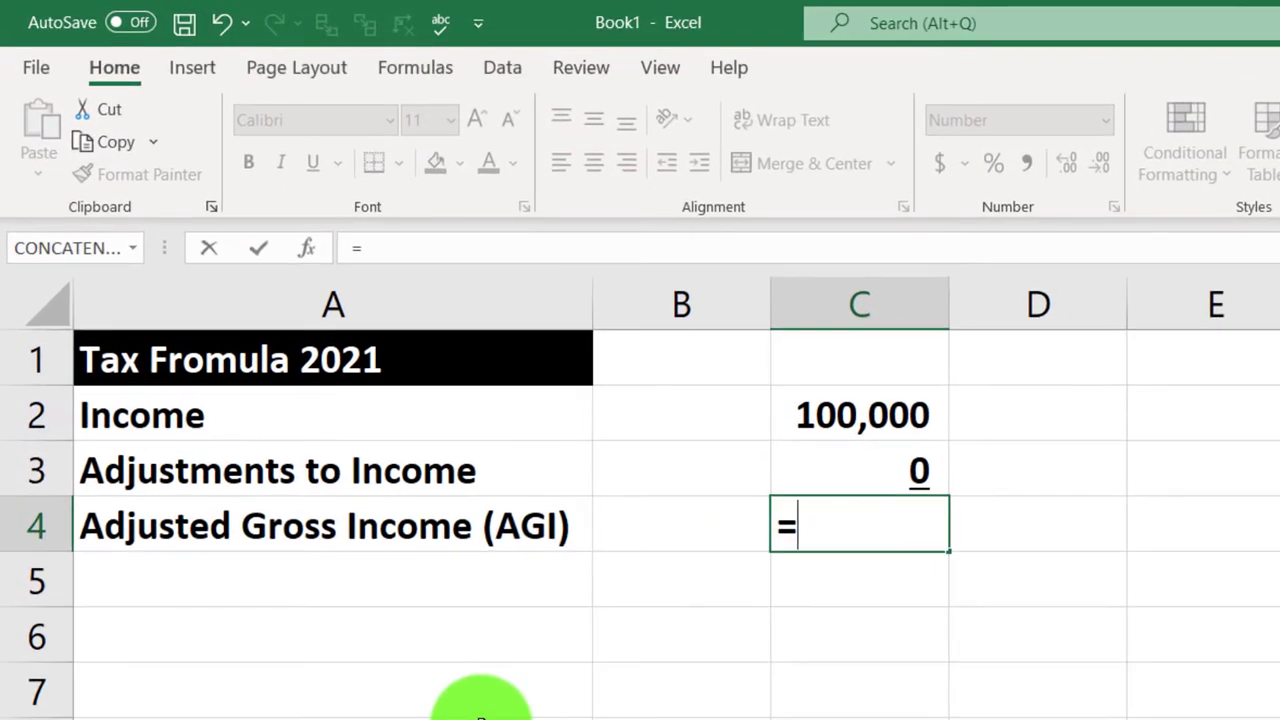
pyautogui.press('Up')
pyautogui.press('Up')
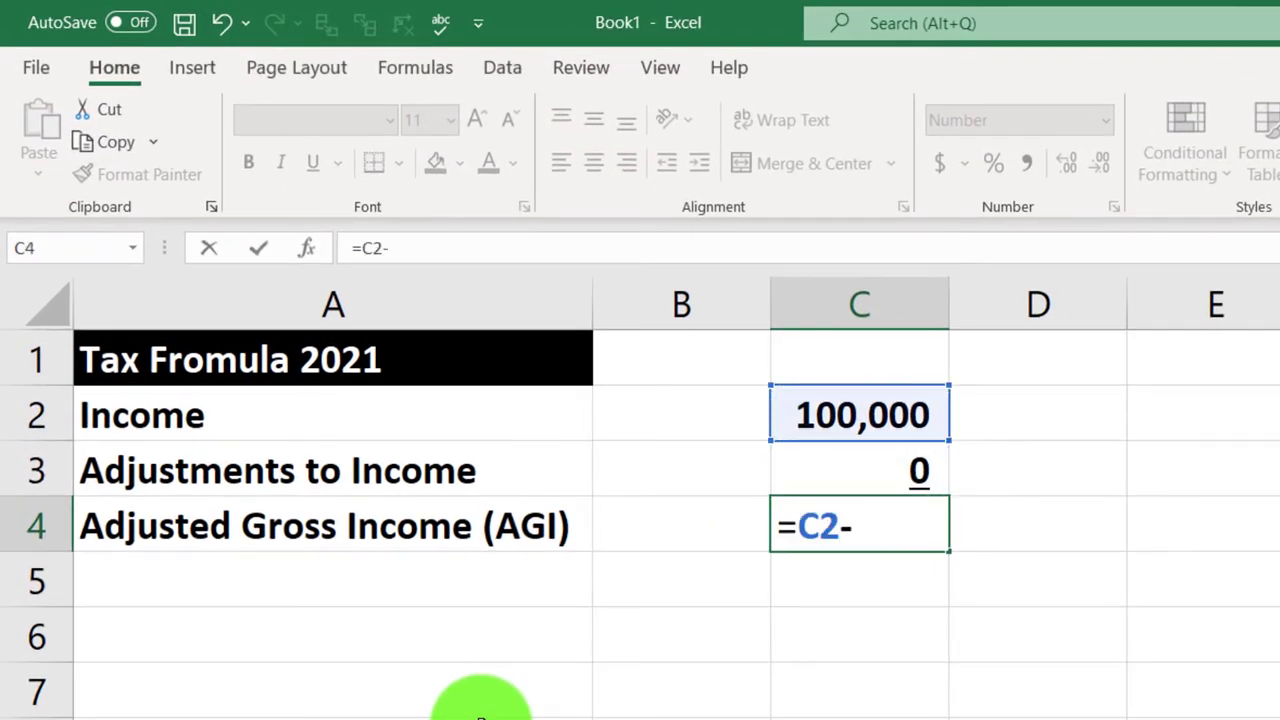
pyautogui.press('Up')
pyautogui.press('Return')
# - Test the AGI formula with 1000 in C3, then reset the adjustments to 0
pyautogui.press('Up')
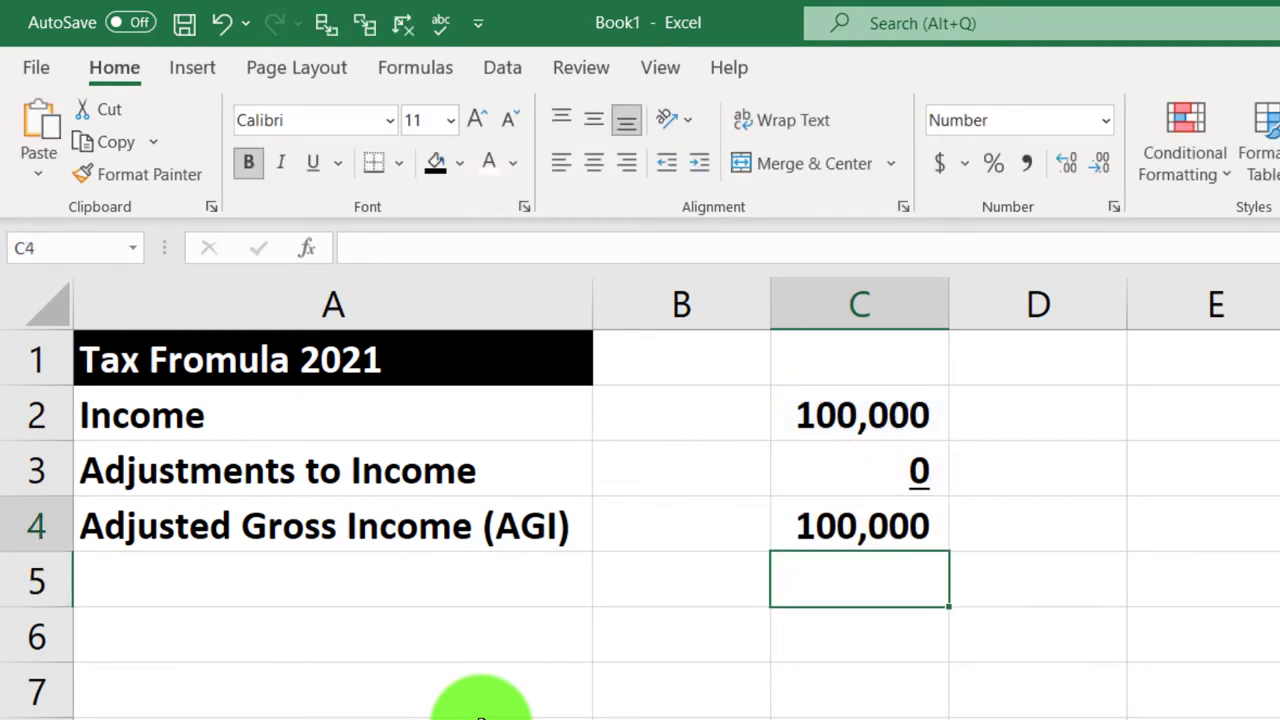
pyautogui.press('Up')
pyautogui.write('1000')
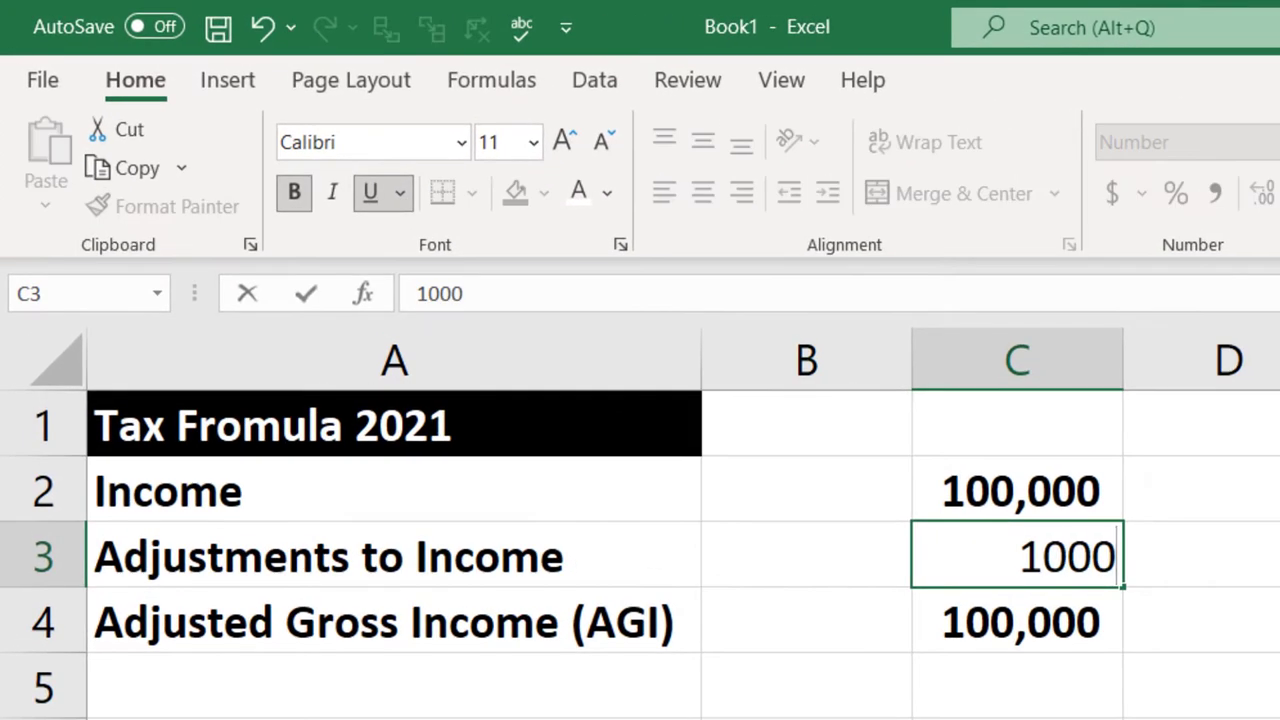
pyautogui.press('Return')
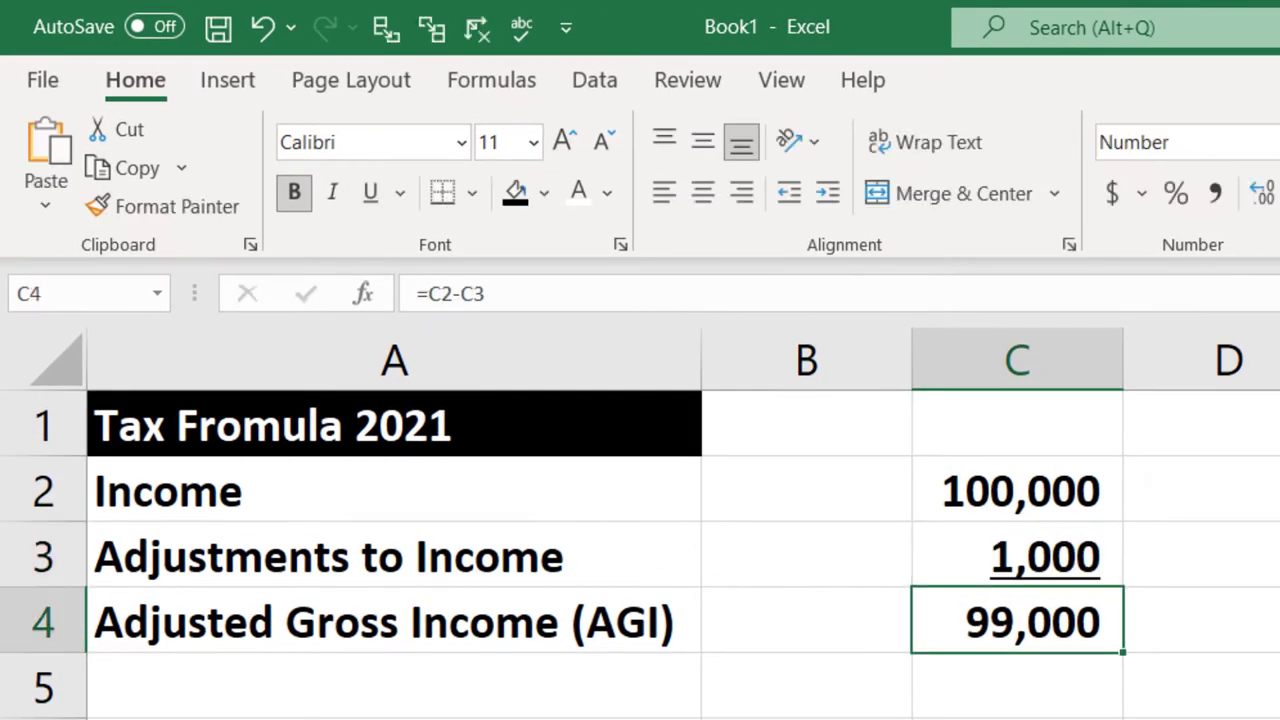
pyautogui.press('Up')
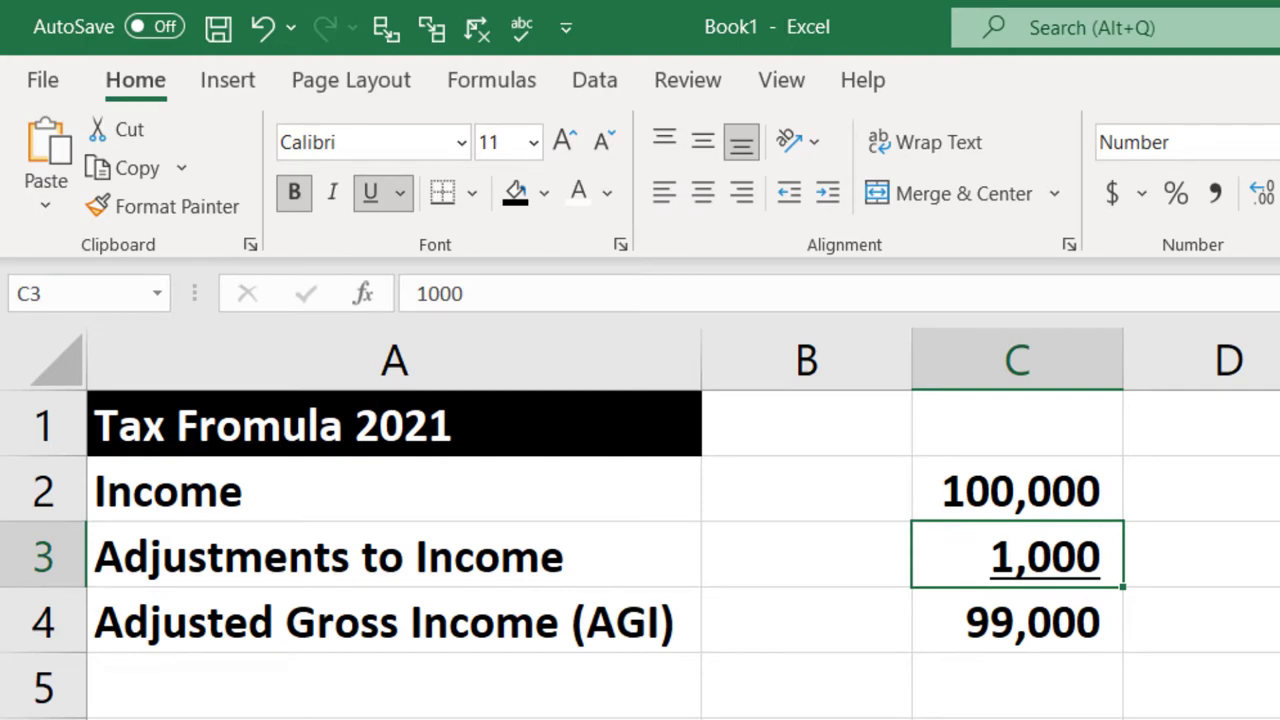
pyautogui.write('0')
pyautogui.press('Return')
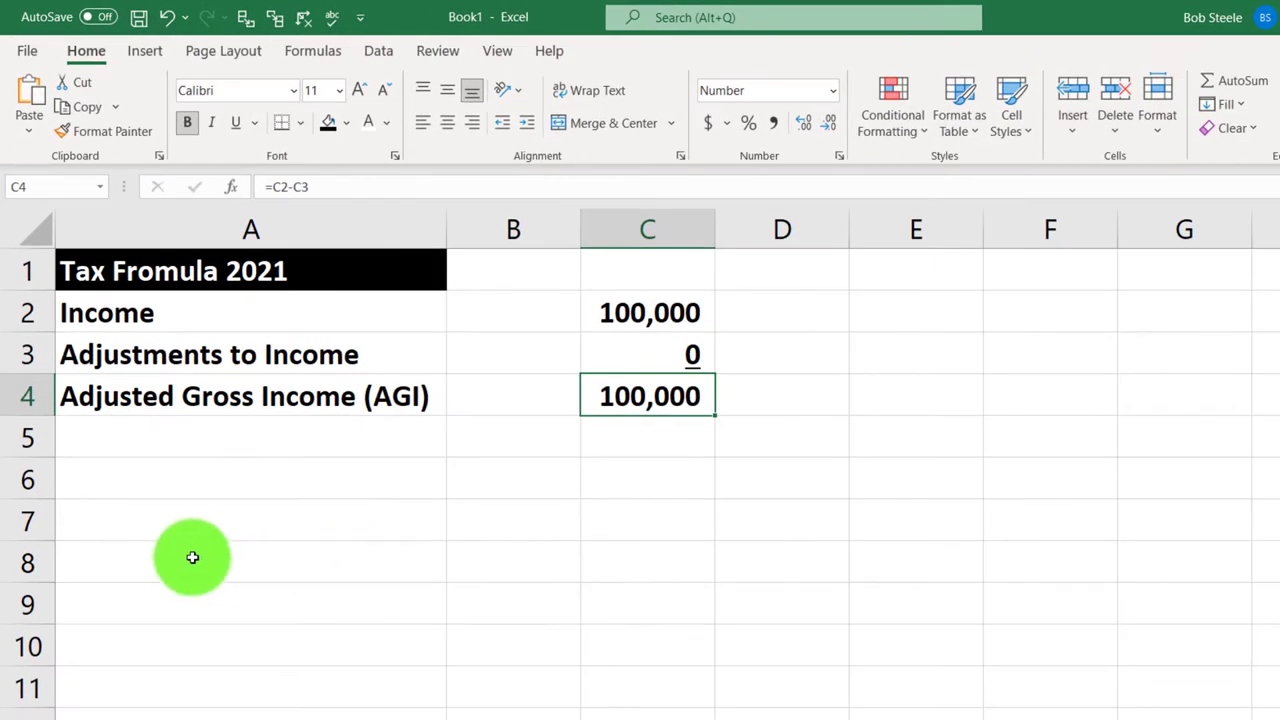
# - Enter 'Greater of:', 'Itemized Deductions' and 'Standard Deduction (*)' in A5, A6 and A7
pyautogui.click(195, 440)
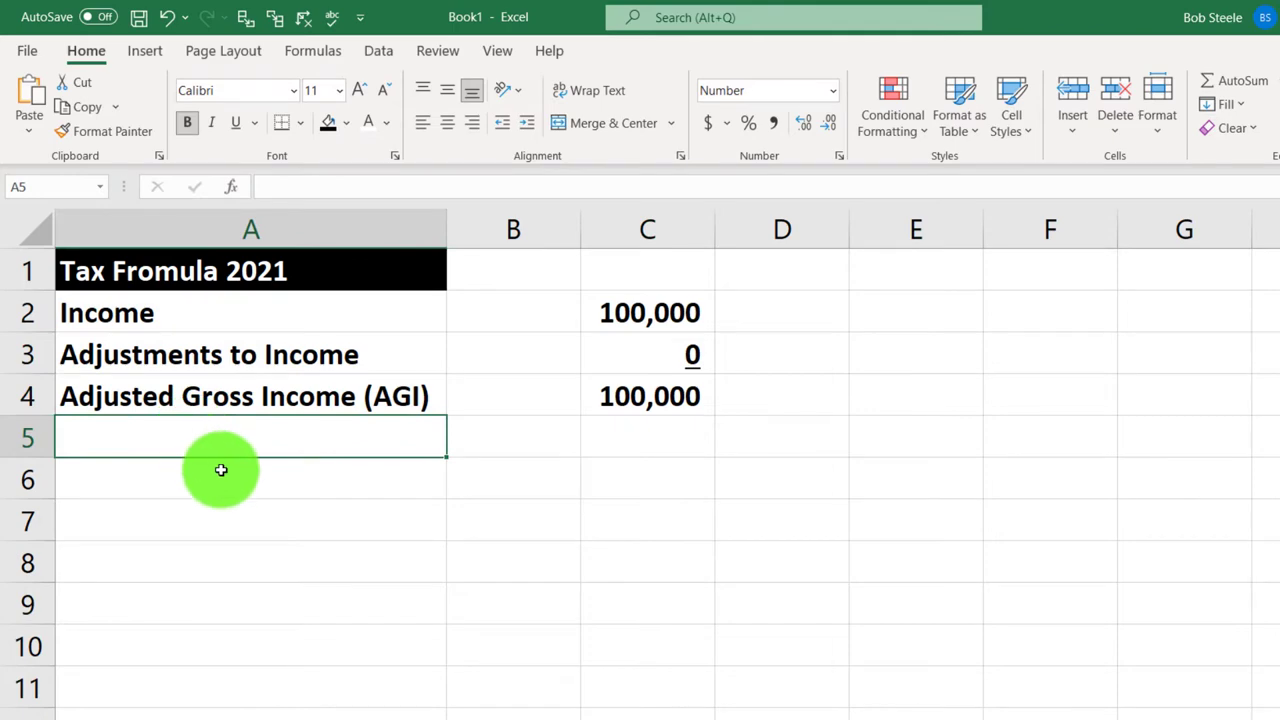
pyautogui.write('Greater of')
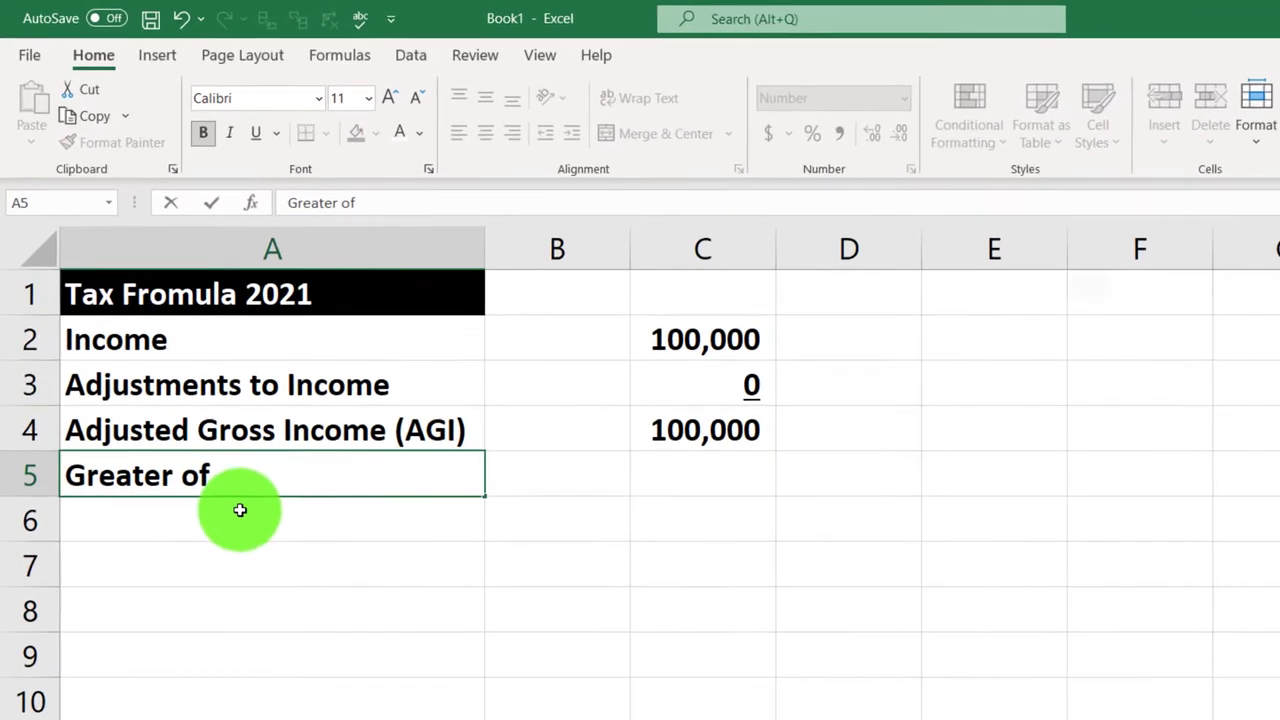
pyautogui.write(':')
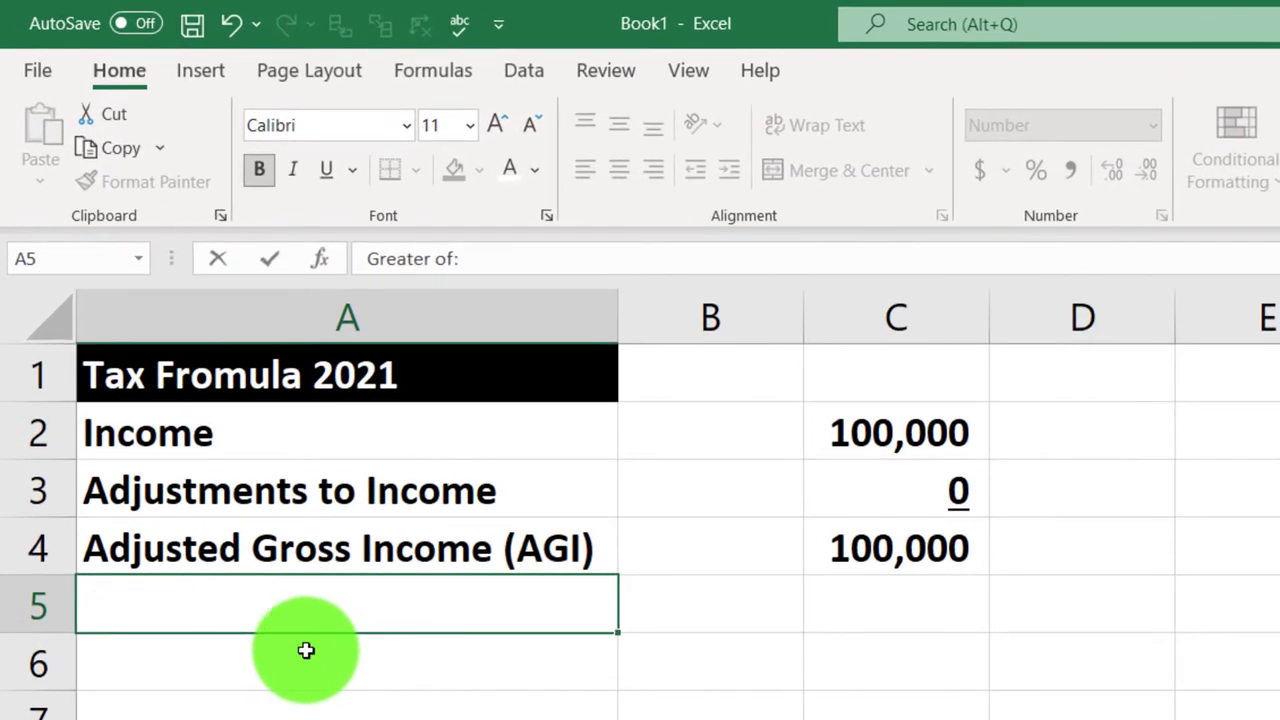
pyautogui.press('Return')
pyautogui.write('Itemiz')
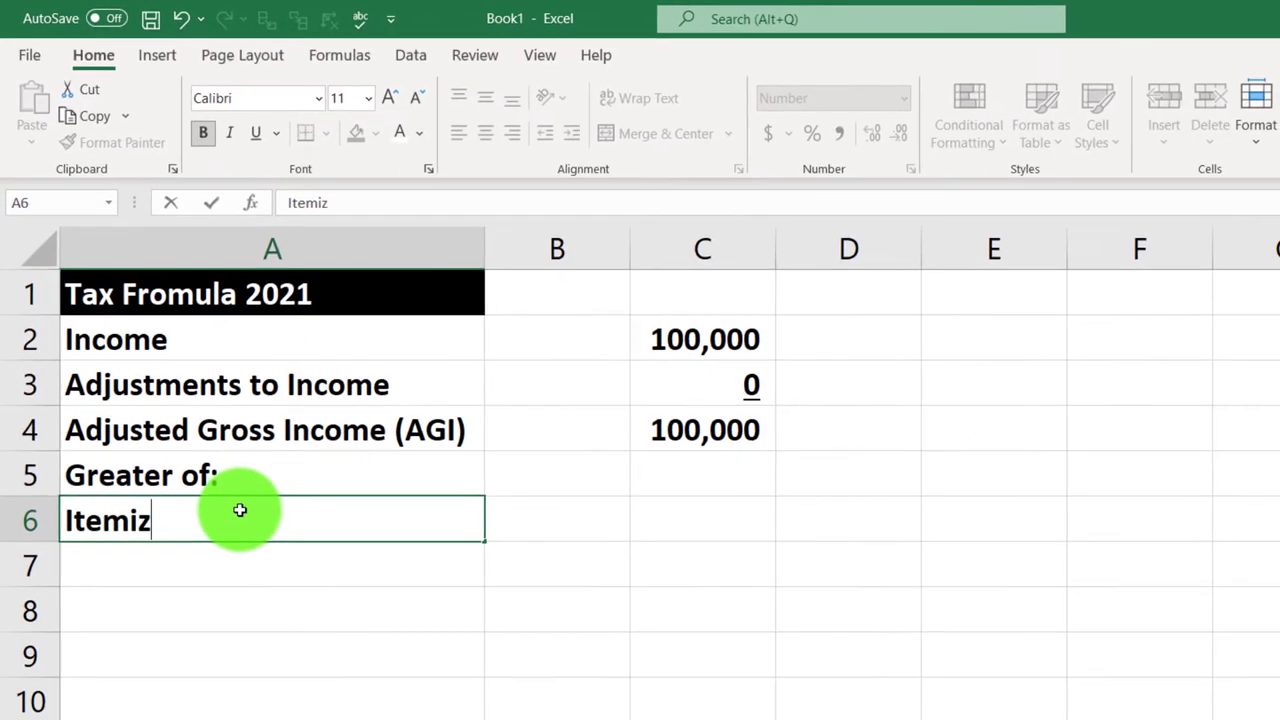
pyautogui.write('ed Deducti')
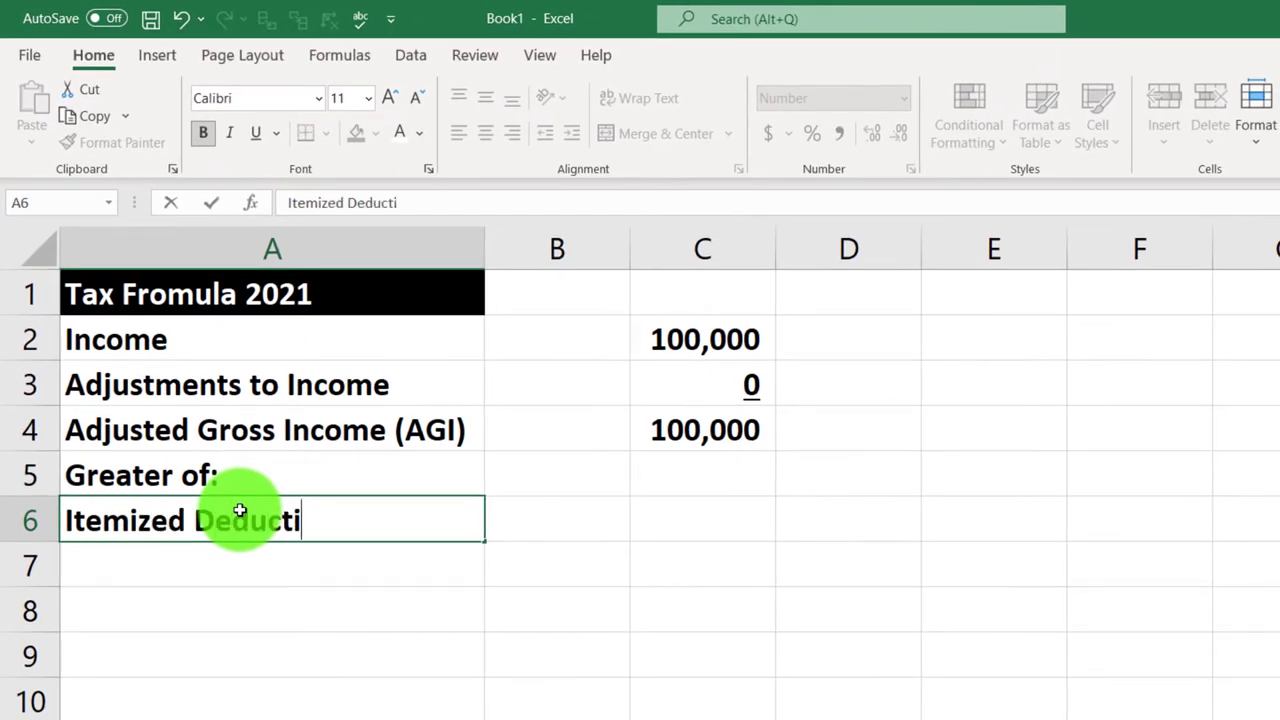
pyautogui.write('ons')
pyautogui.press('Return')
pyautogui.write('Stan')
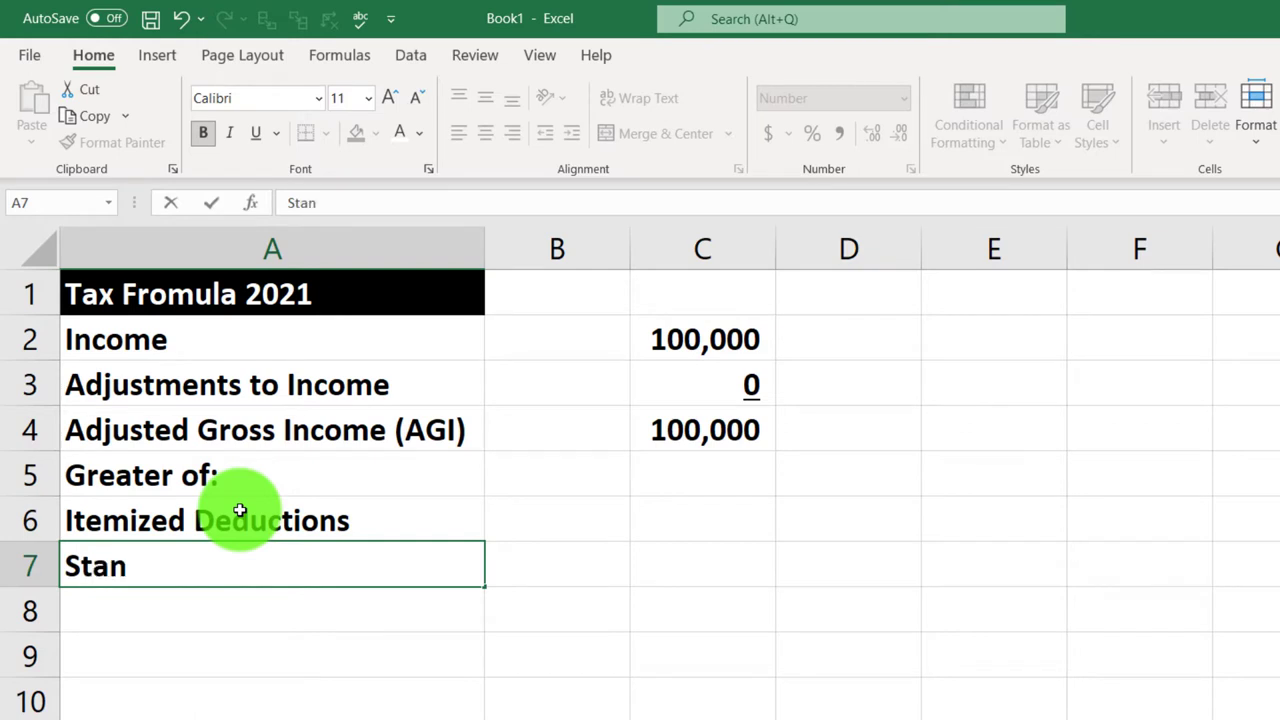
pyautogui.write('dard Deduction')
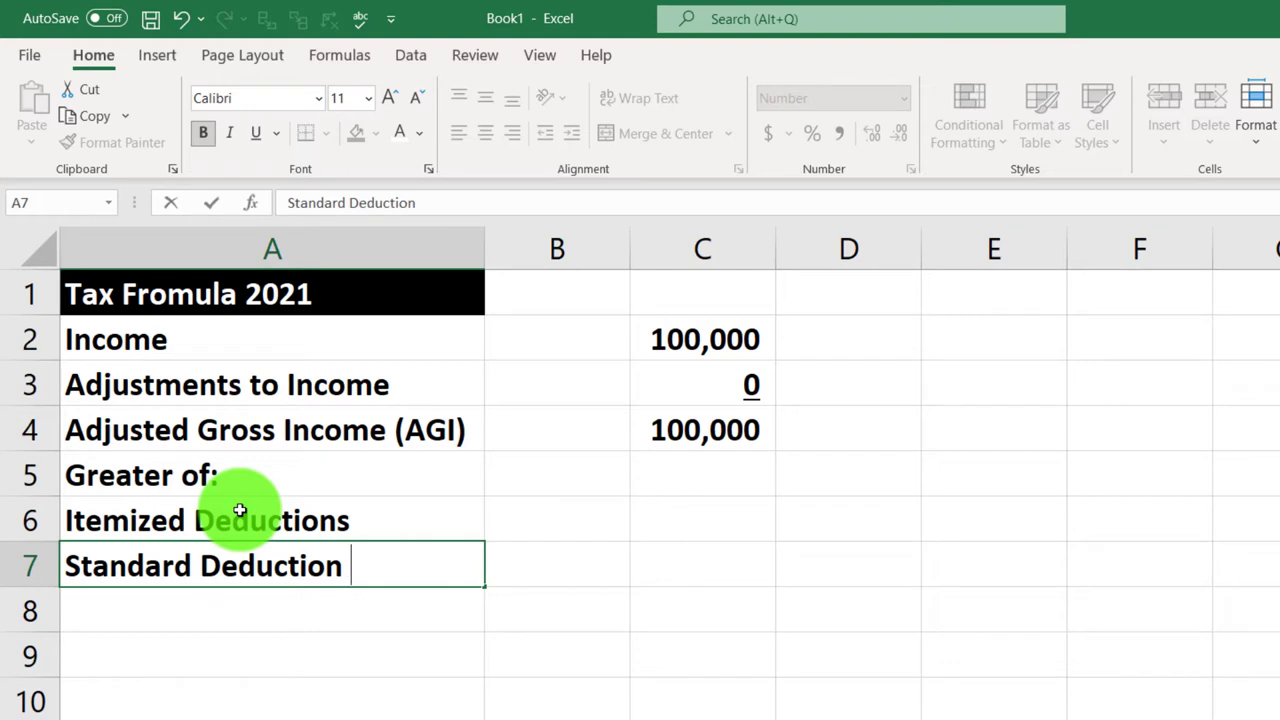
pyautogui.write('8')
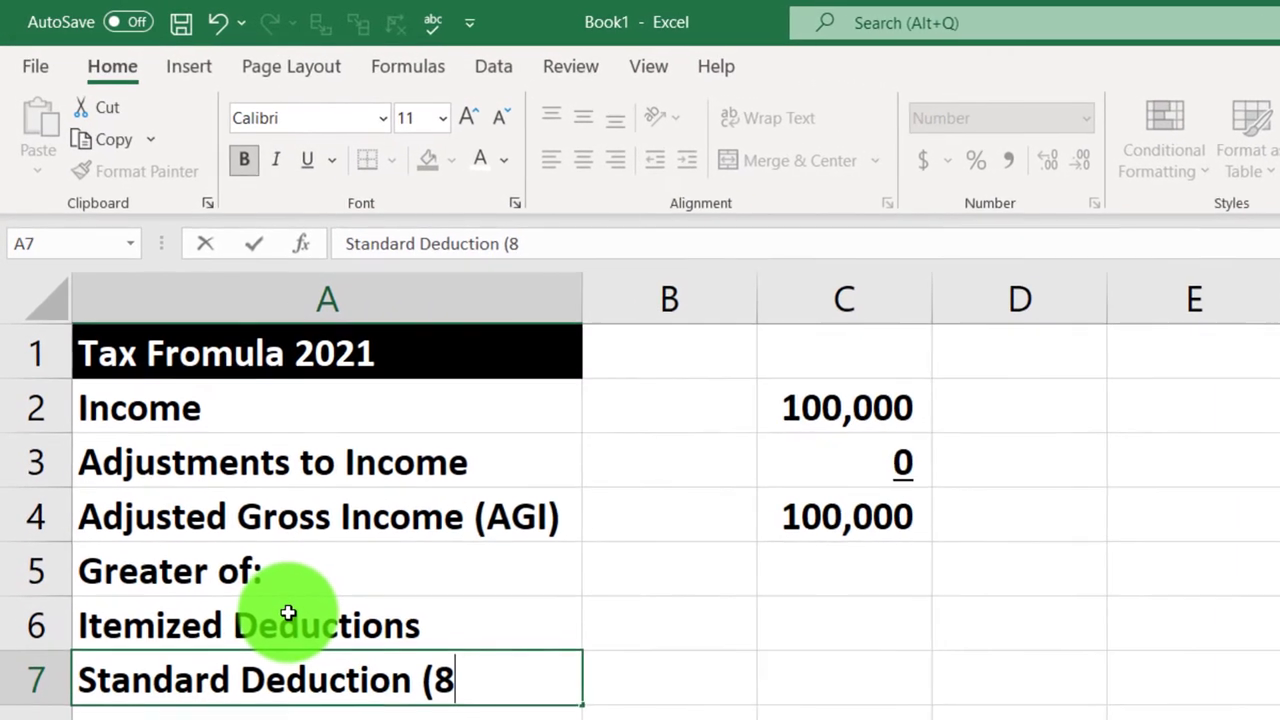
pyautogui.press('BackSpace')
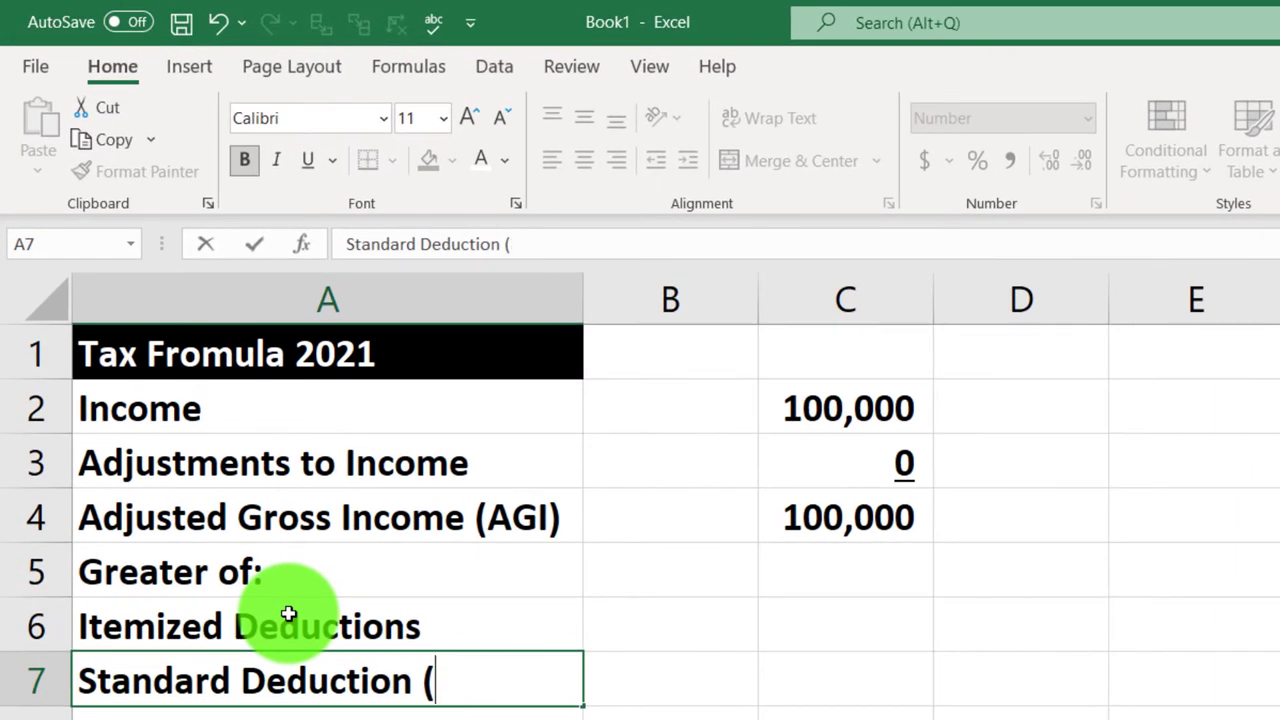
pyautogui.write('*)')
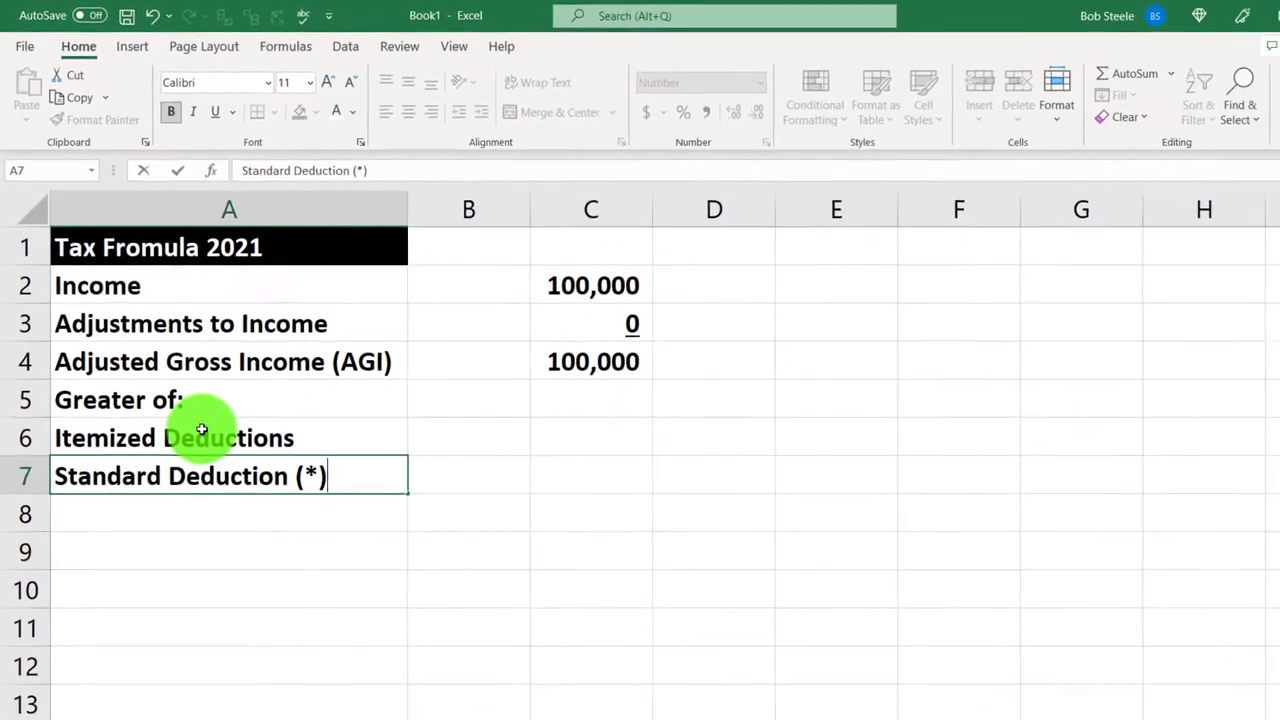
pyautogui.press('Return')
pyautogui.click(264, 574)
# - Scroll down and select cell A28, then switch to the Lacerte tax return
pyautogui.scroll(-2, 264, 574)
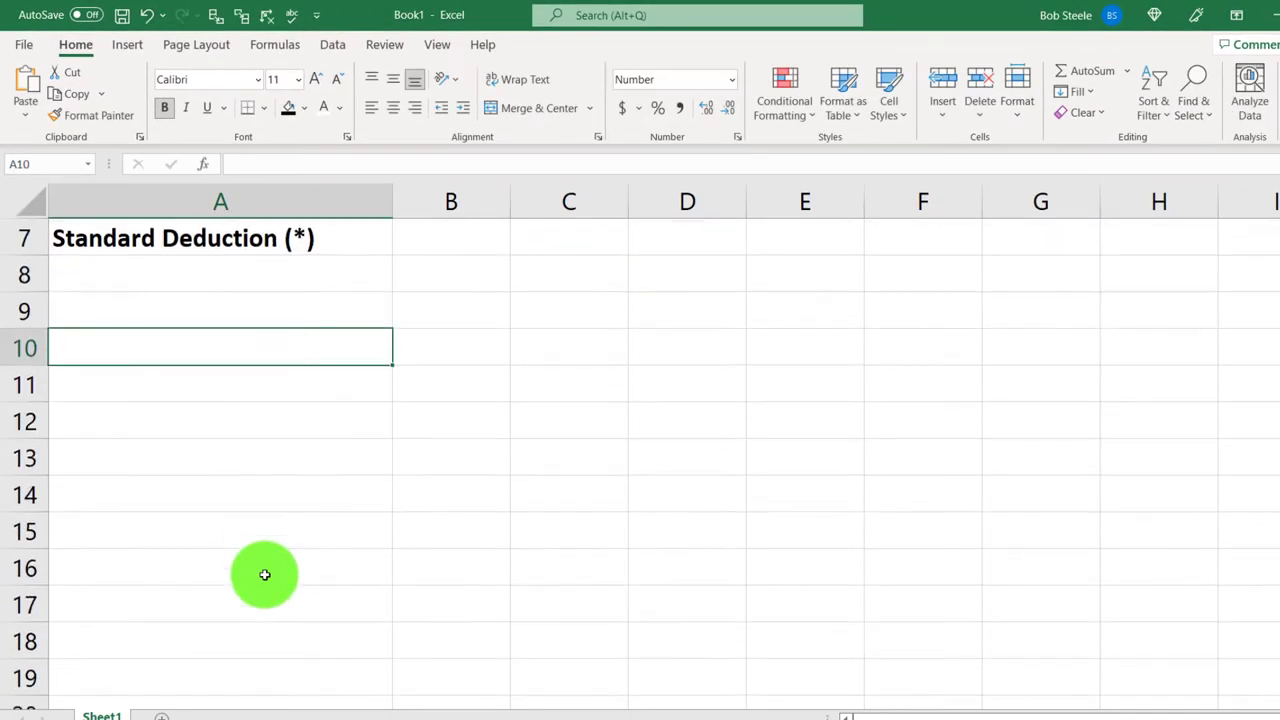
pyautogui.scroll(-2, 264, 574)
pyautogui.scroll(-1, 264, 574)
pyautogui.scroll(-1, 251, 546)
pyautogui.click(179, 495)
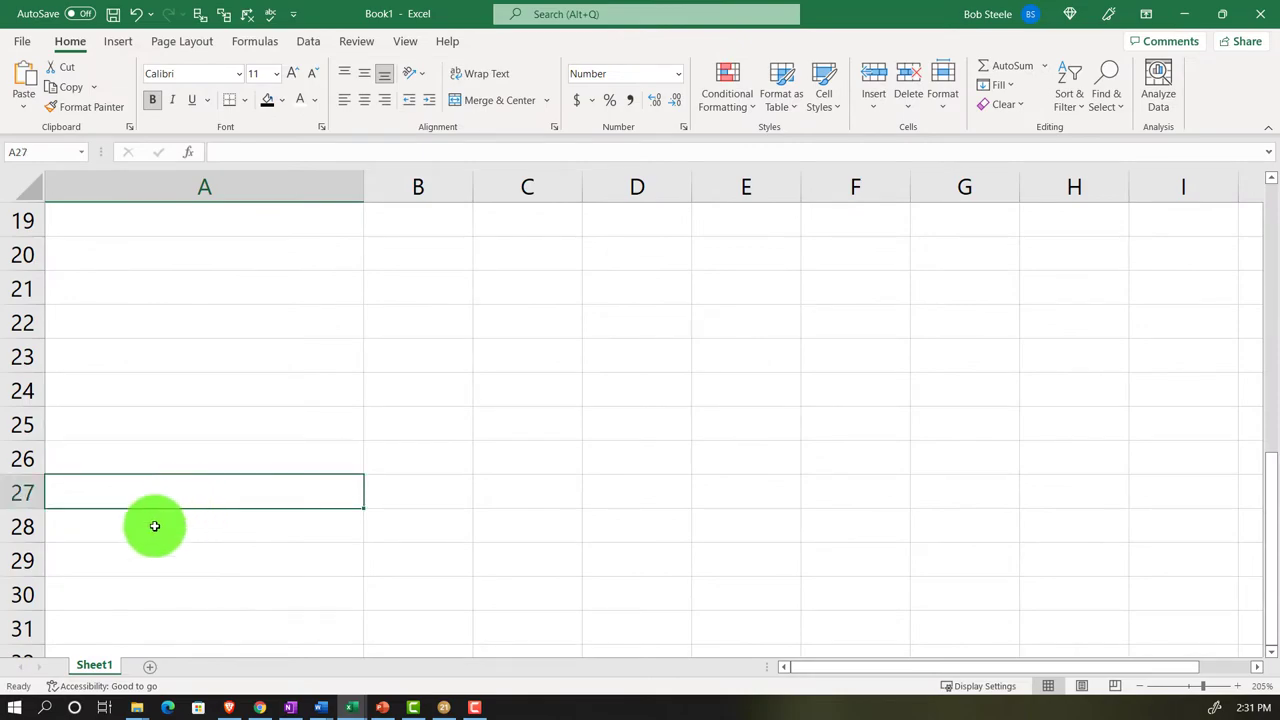
pyautogui.click(154, 523)
pyautogui.click(1100, 690)
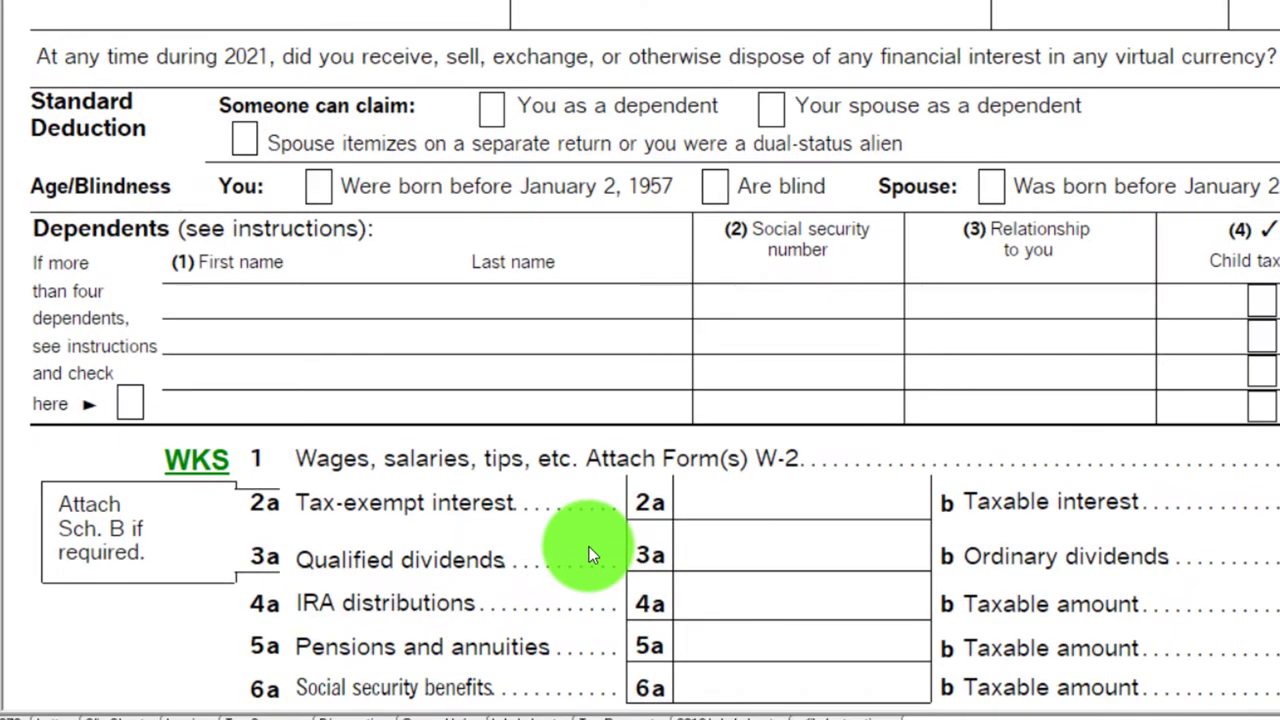
# - Scroll Form 1040 to the 12,550 standard deduction on line 12a and taxable income on line 15
pyautogui.scroll(-10, 520, 540)
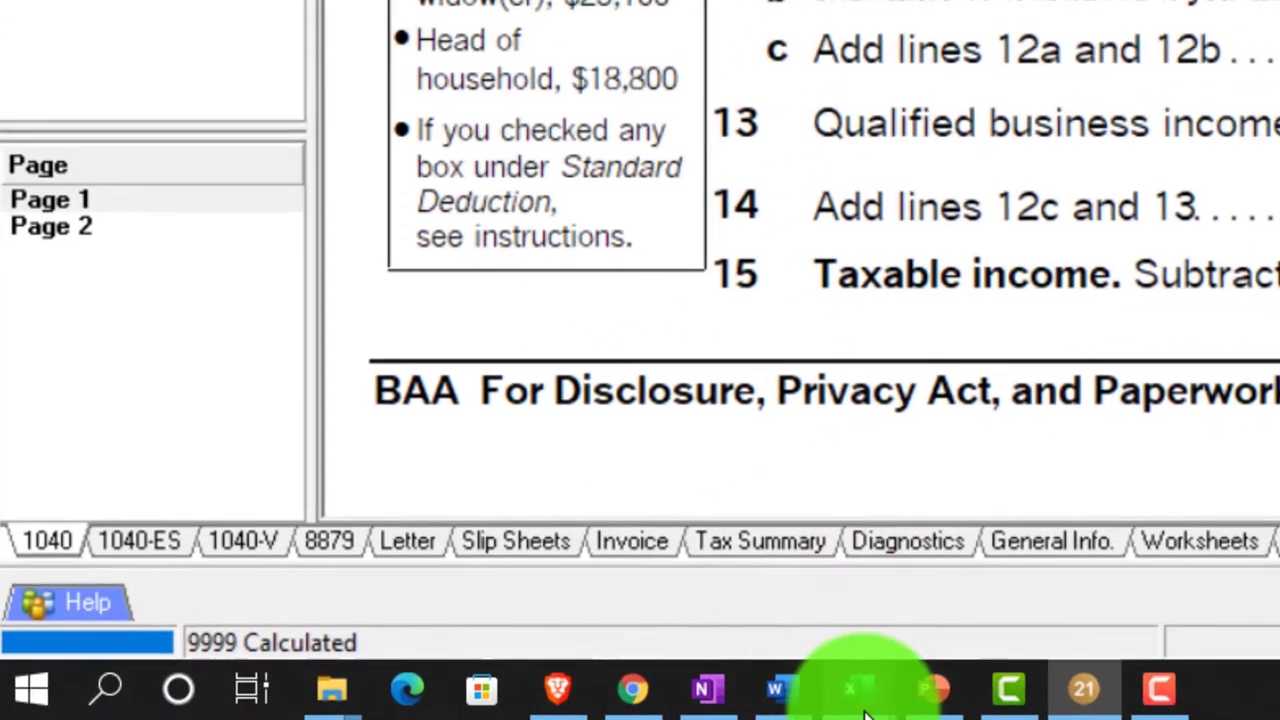
# - Back in Book1, enter the 'Standard Deduction:' heading in A28 and 'Single' below it
pyautogui.moveTo(870, 695)
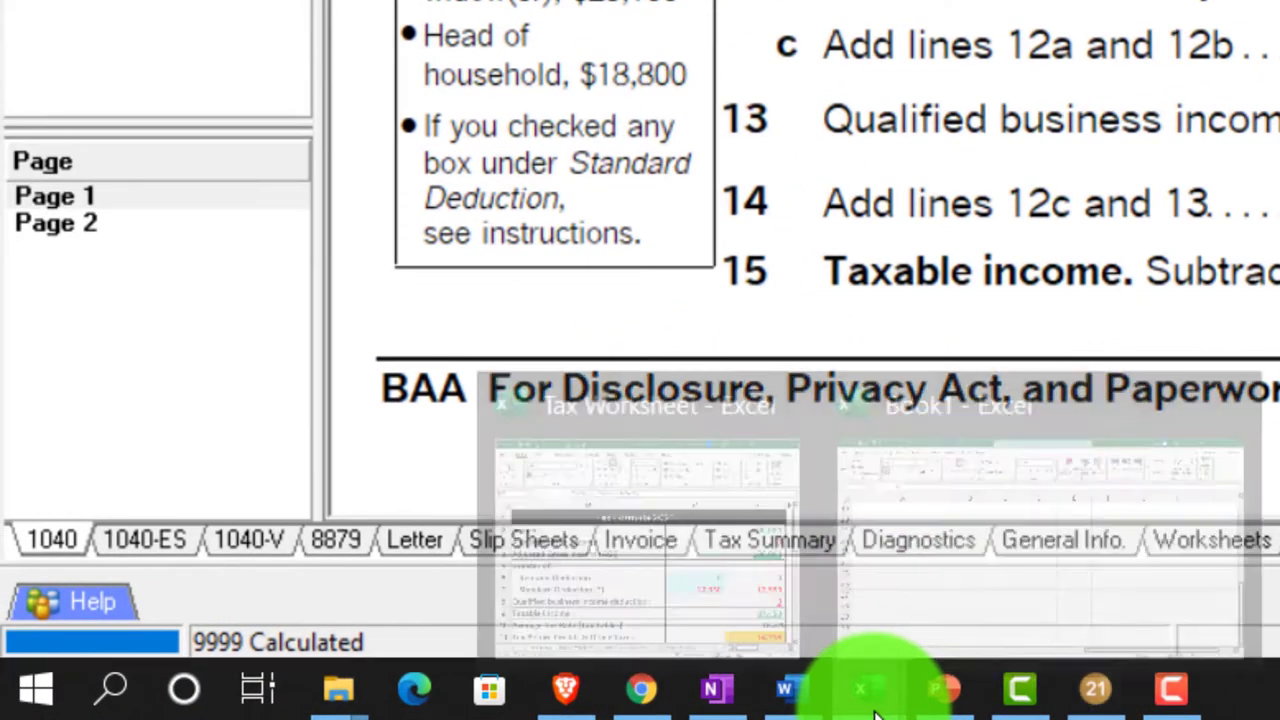
pyautogui.click(971, 540)
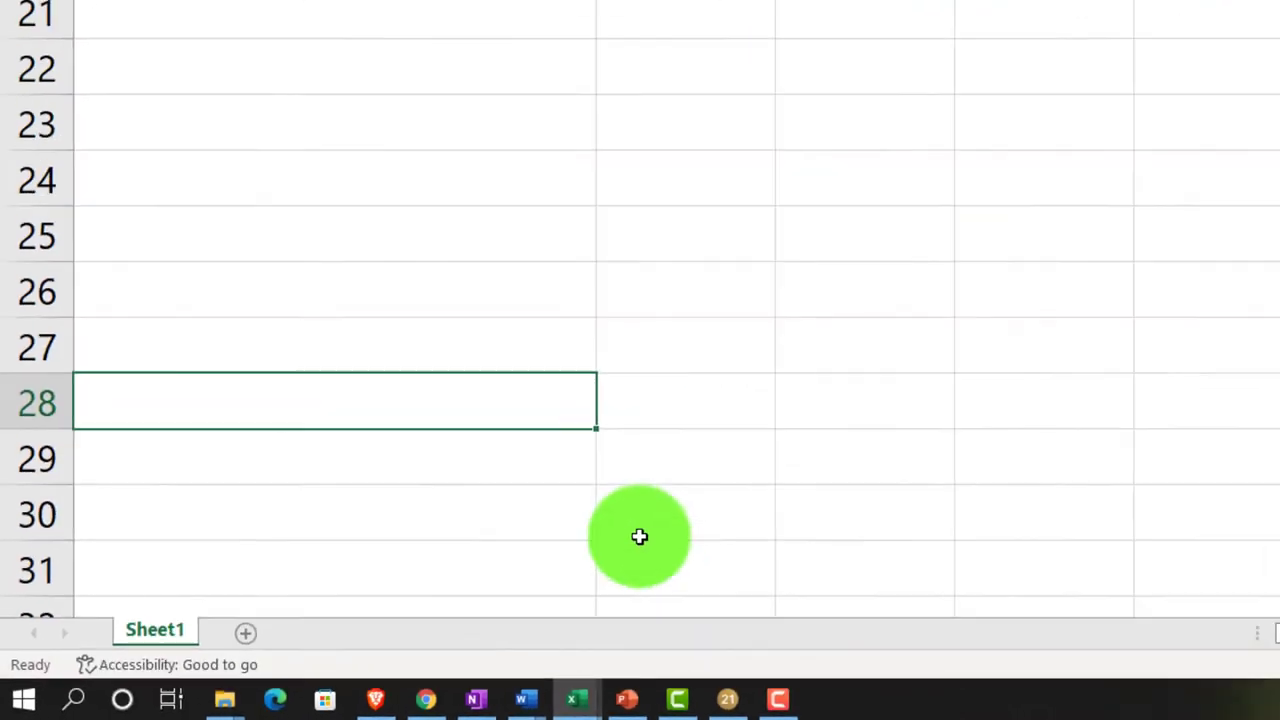
pyautogui.write('Sta')
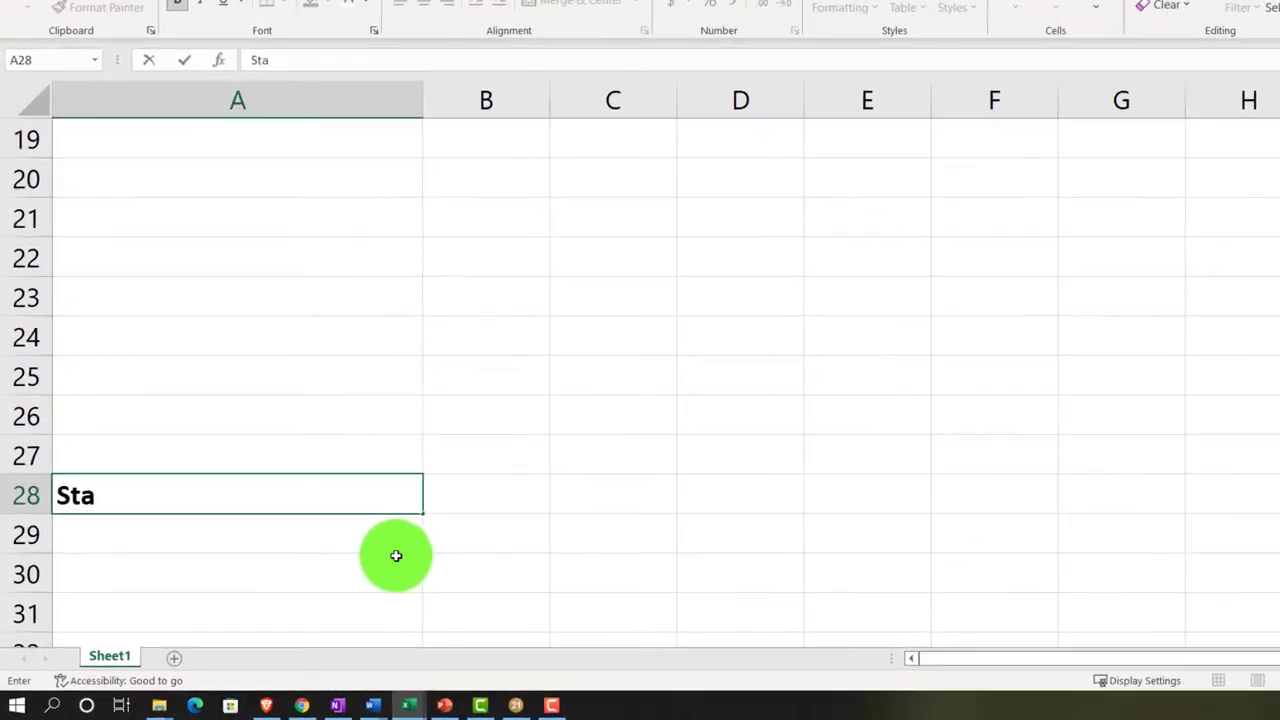
pyautogui.write('ndard Dedu')
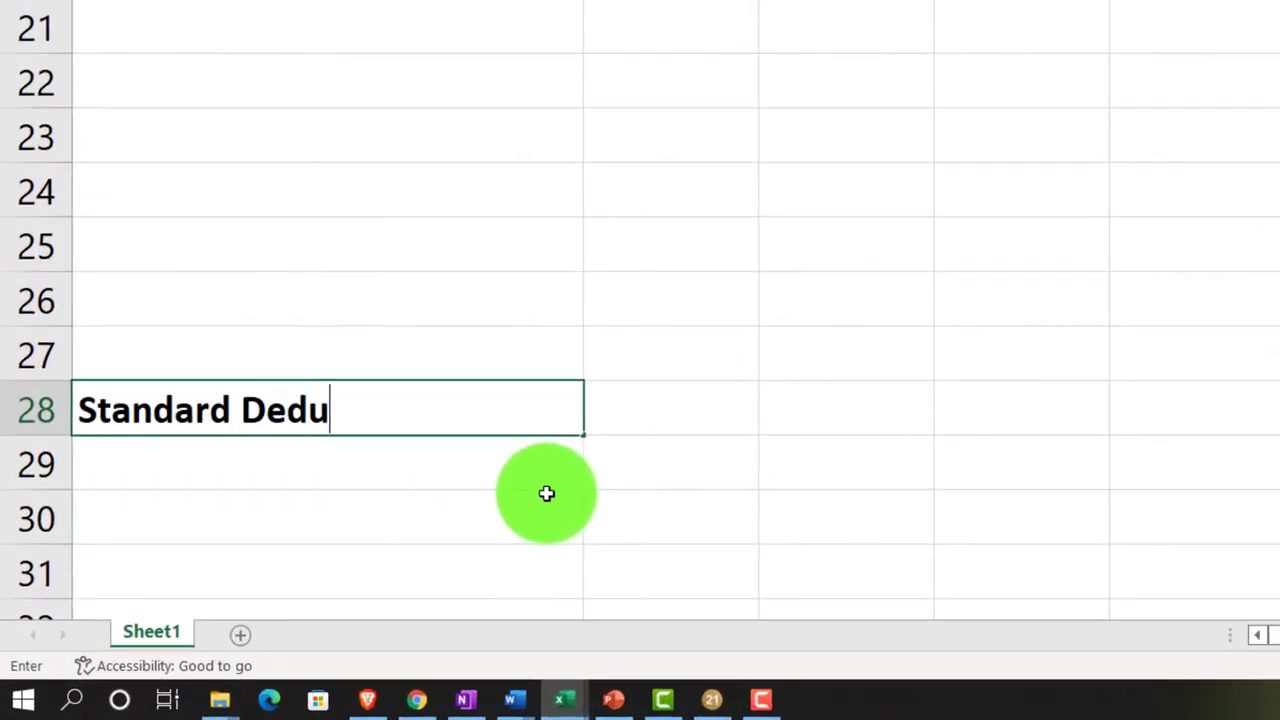
pyautogui.write('n')
pyautogui.write('n:')
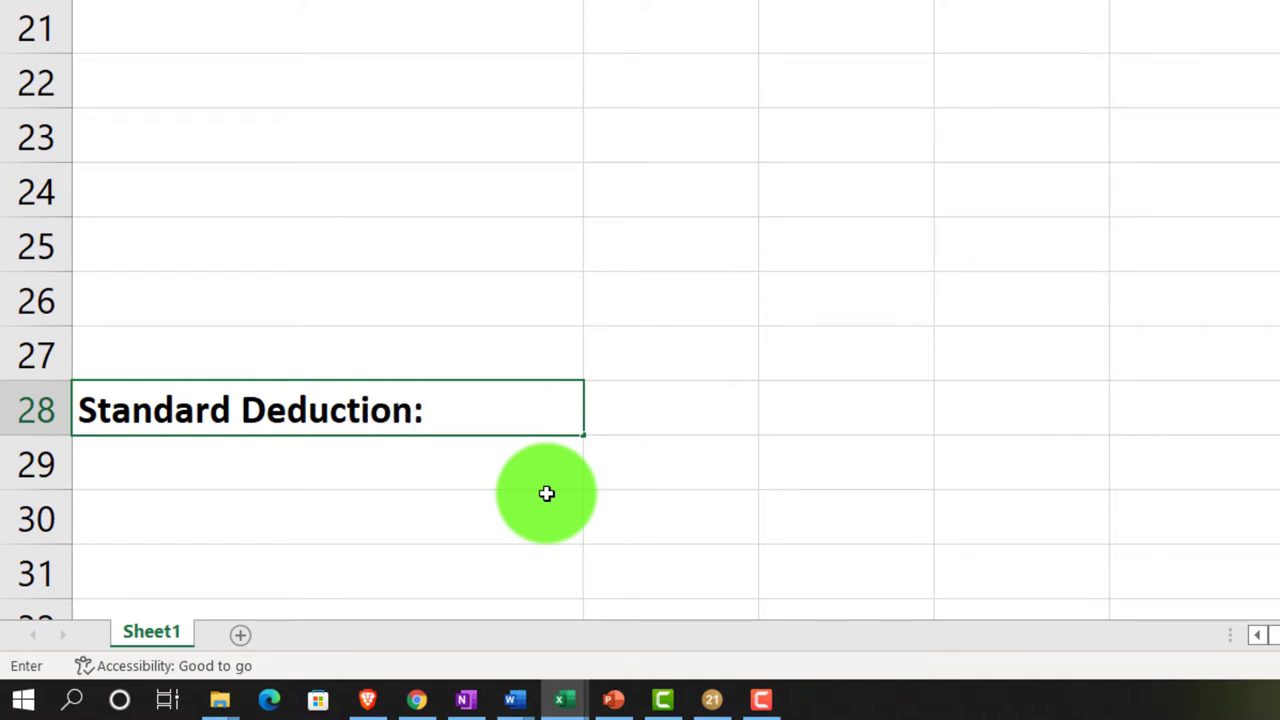
pyautogui.press('Return')
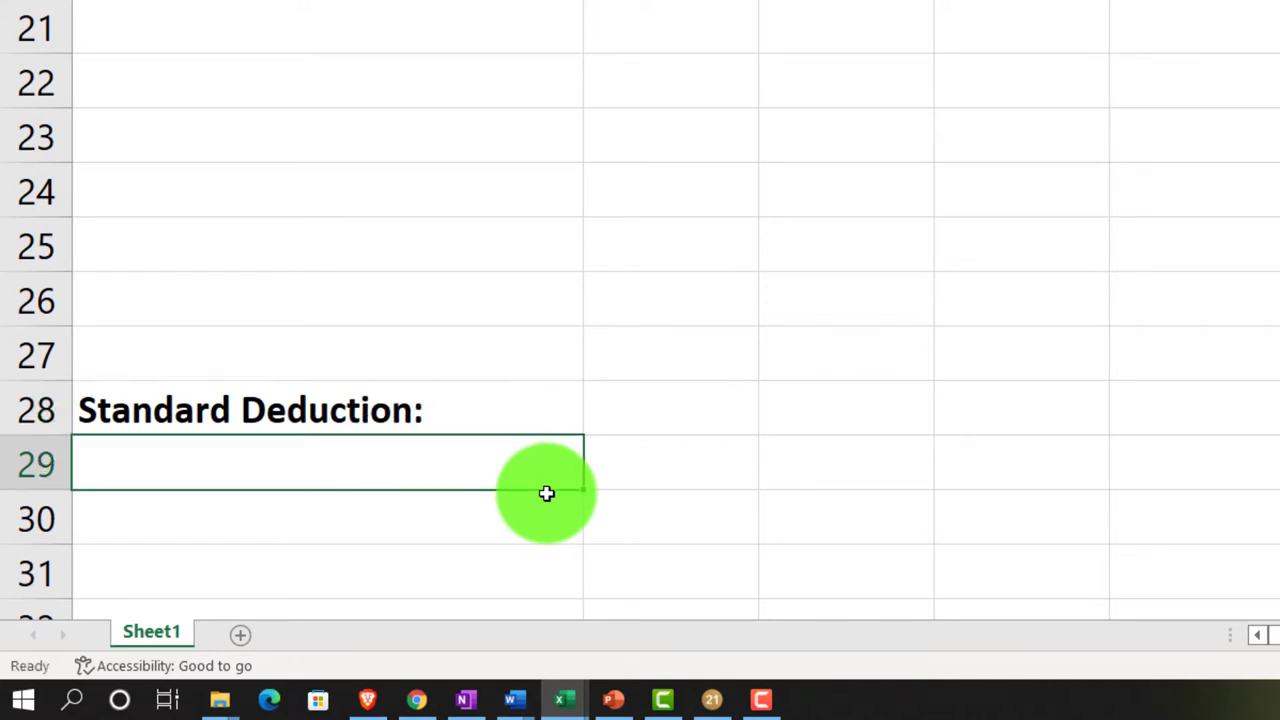
pyautogui.write('Single')
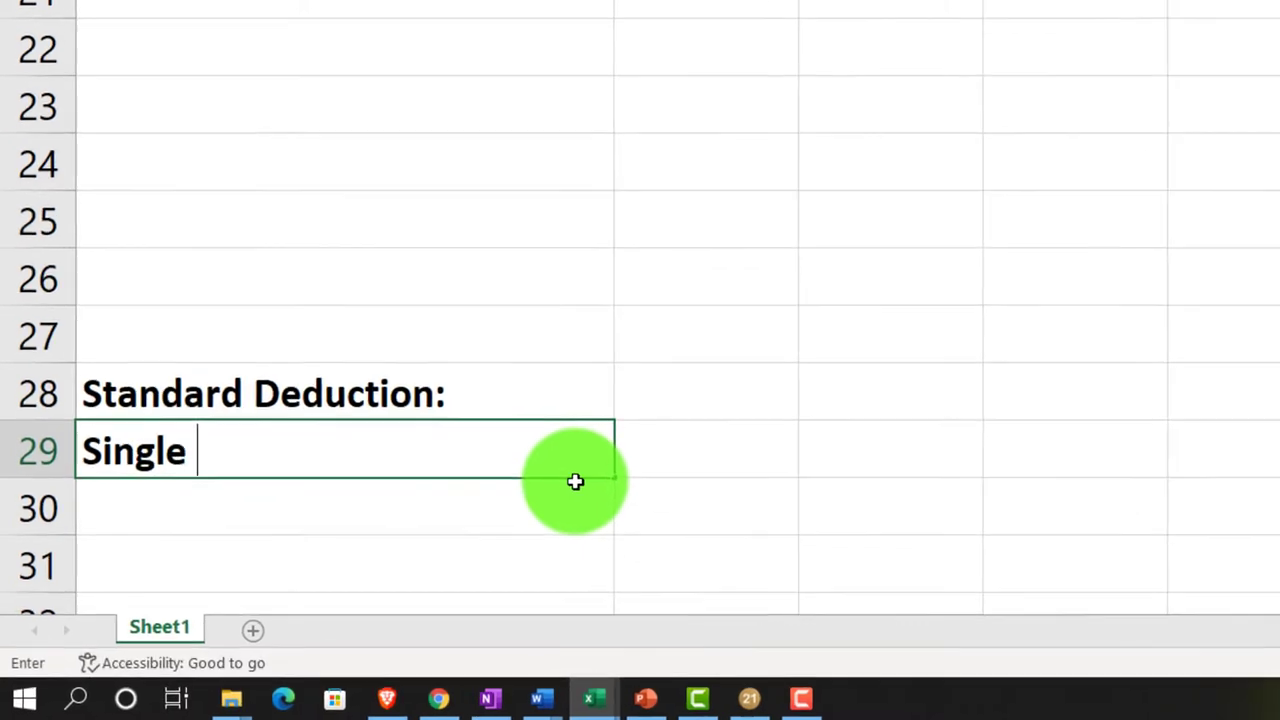
pyautogui.press('Return')
# - Add 'Married filing Joint (MFJ)', 'Head of Household (HOH)' and 'Over 65 or blind' beneath Single
pyautogui.write('Marri')
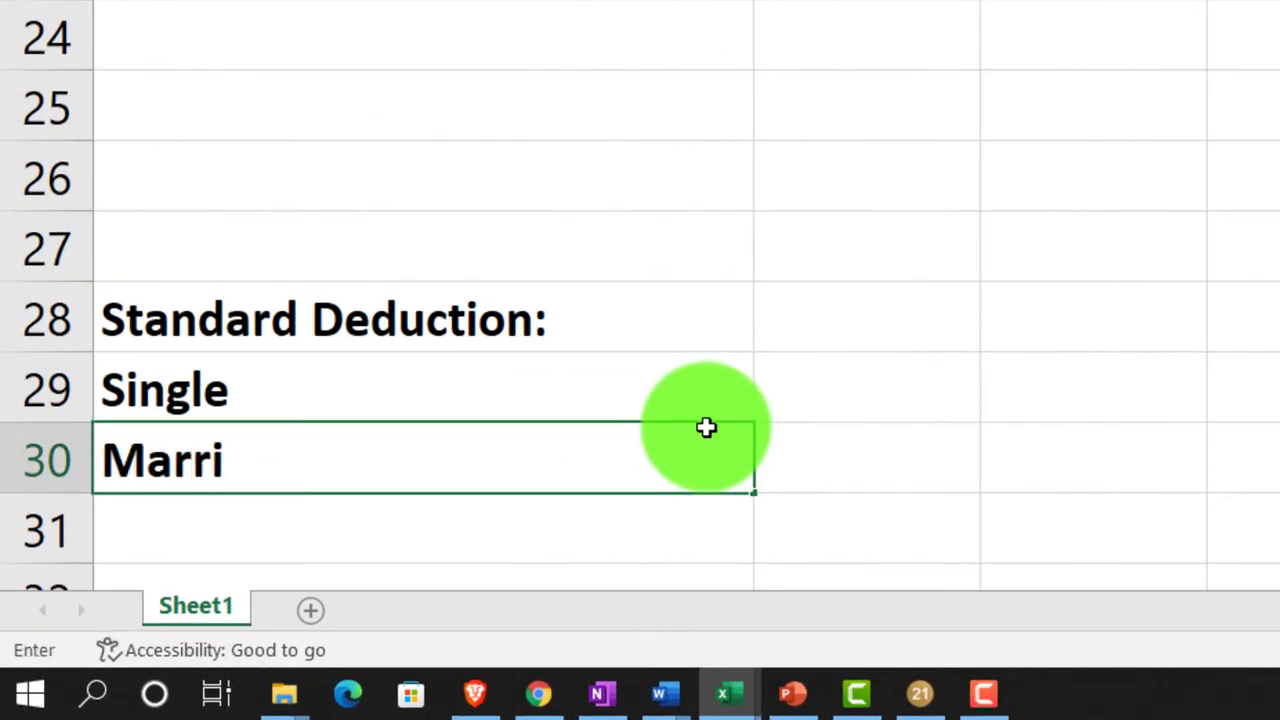
pyautogui.write('ed filing')
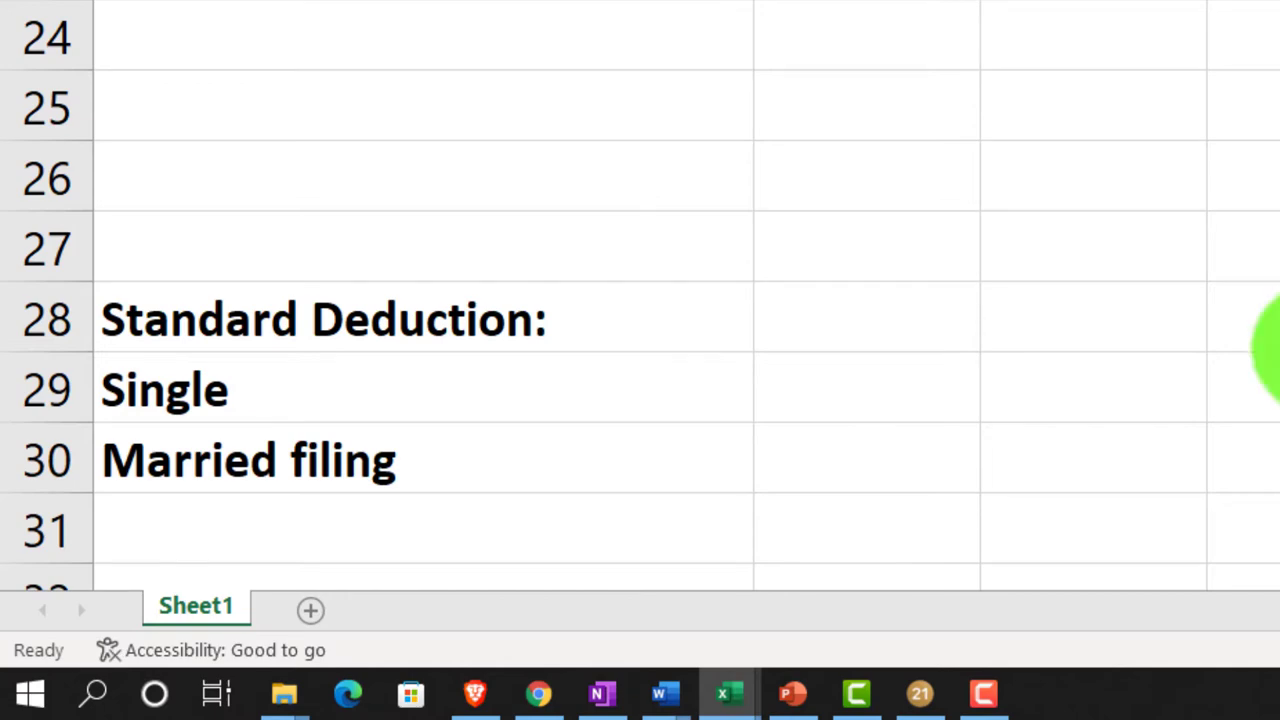
pyautogui.click(500, 453)
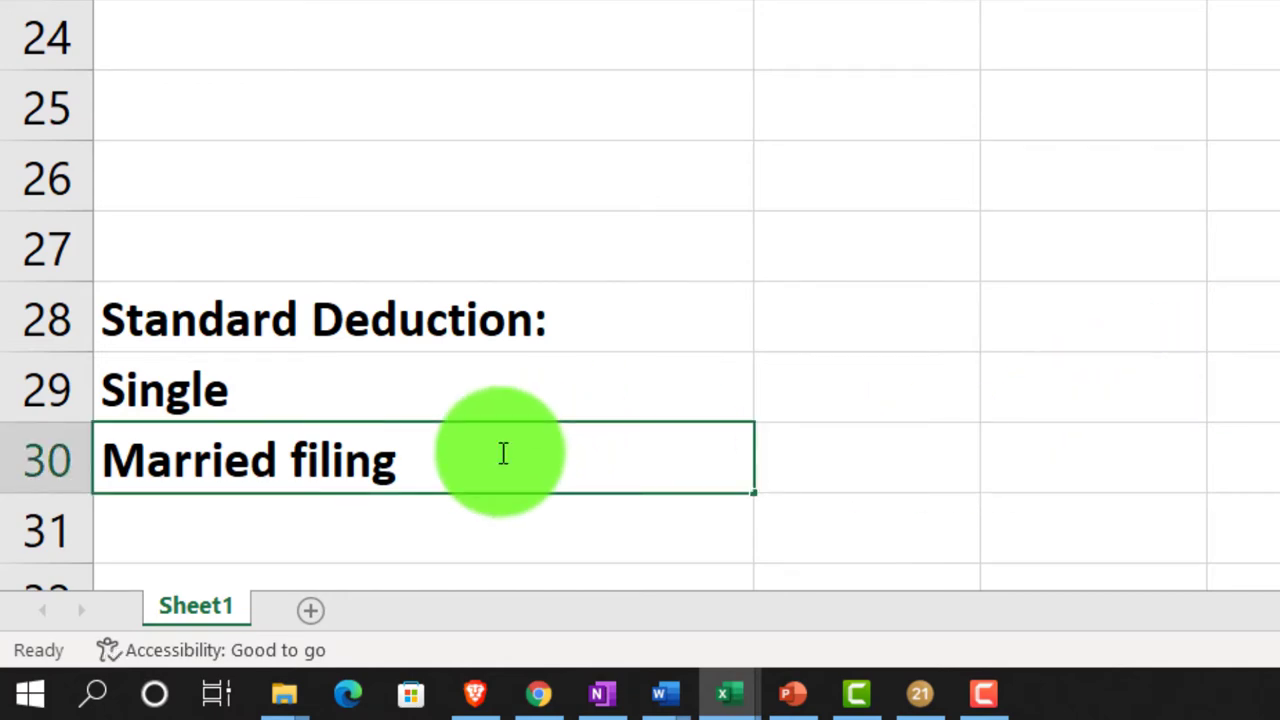
pyautogui.doubleClick(503, 453)
pyautogui.write('Joint (')
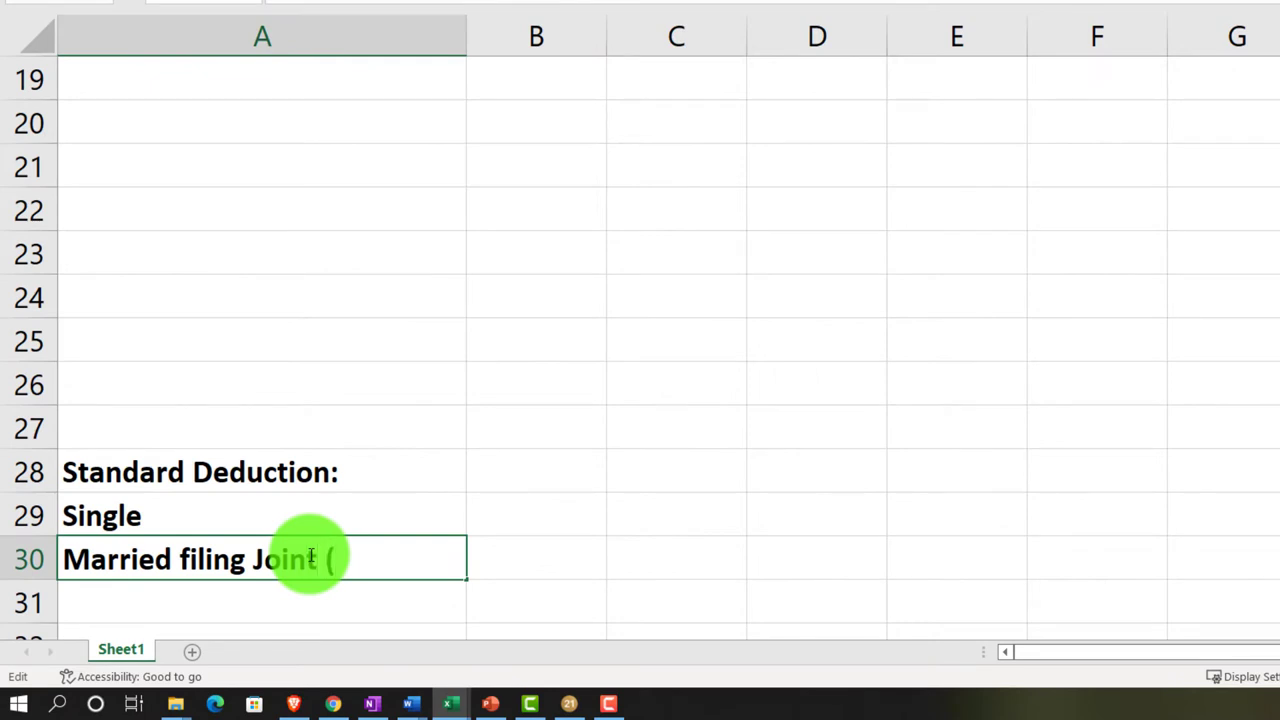
pyautogui.write('MFJ')
pyautogui.press('Return')
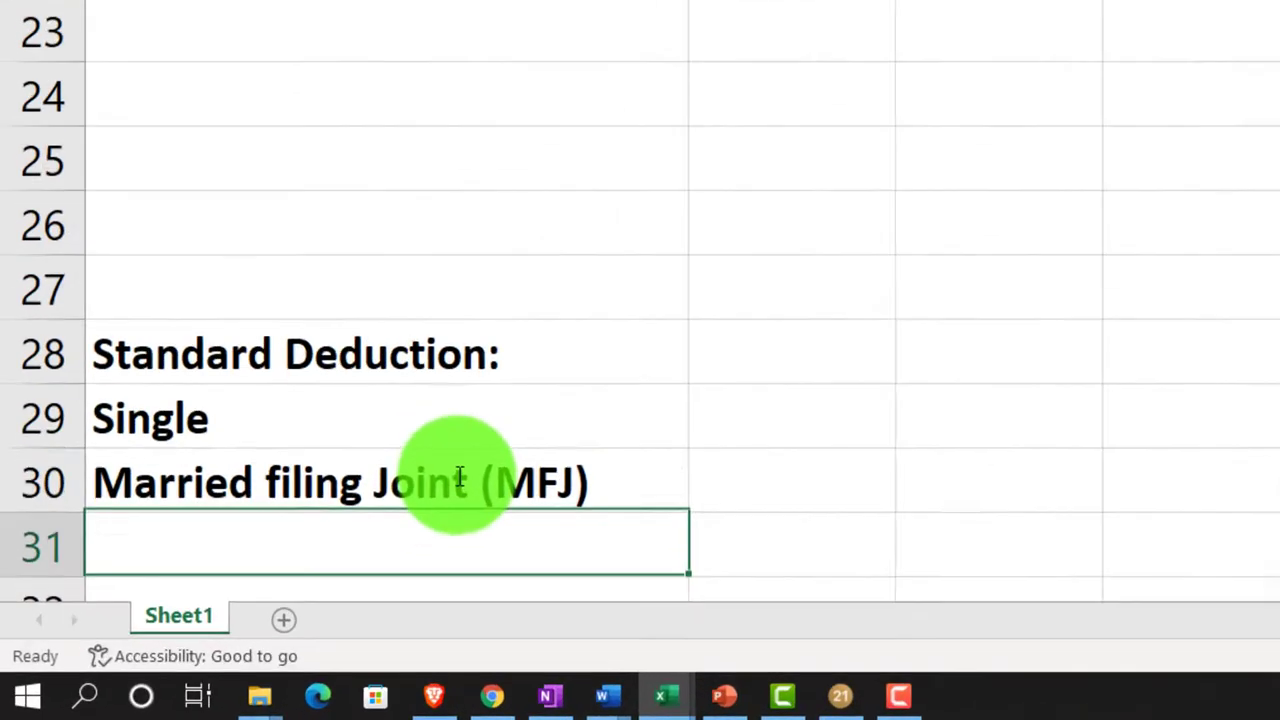
pyautogui.write('Head of')
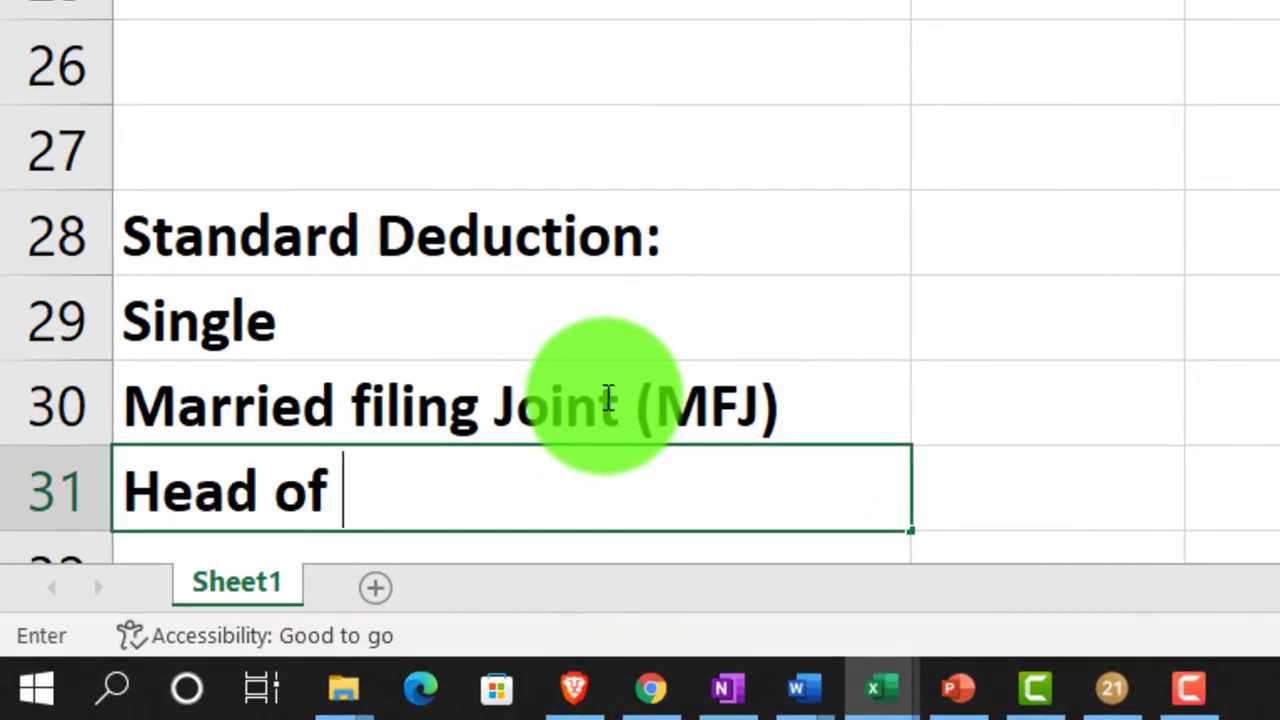
pyautogui.write('HOuse')
pyautogui.press('BackSpace')
pyautogui.press('BackSpace')
pyautogui.press('BackSpace')
pyautogui.press('BackSpace')
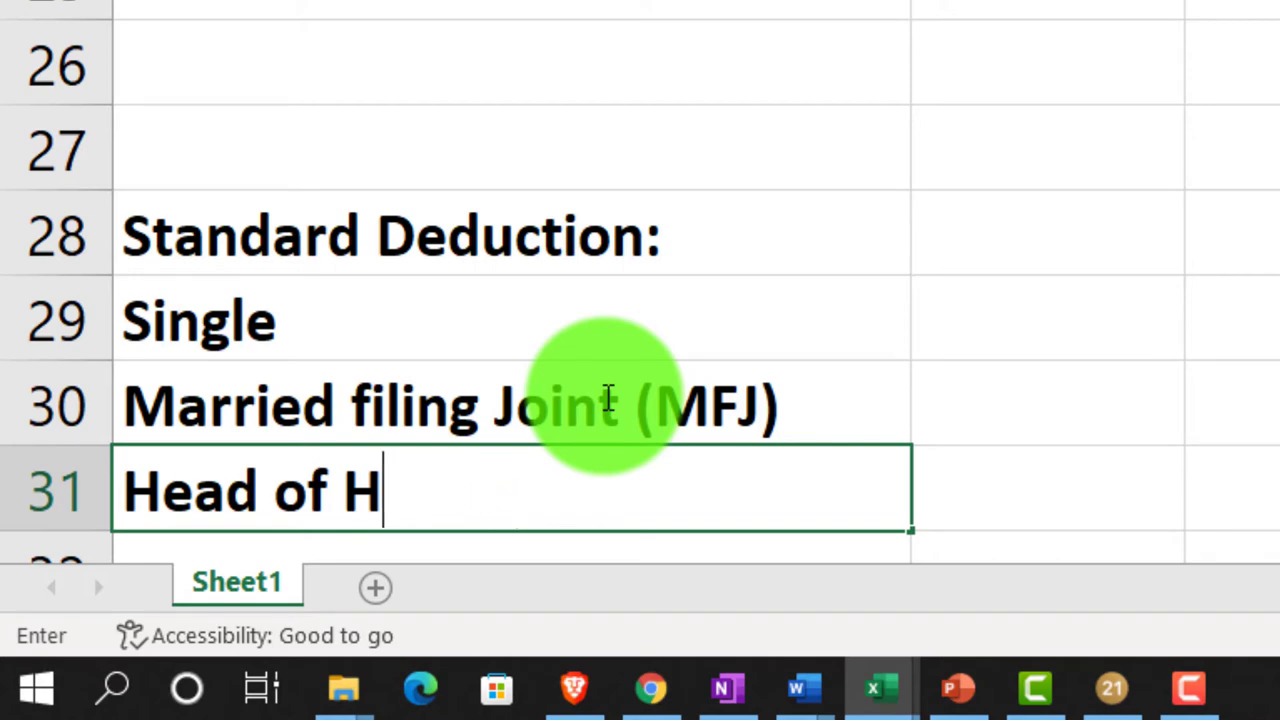
pyautogui.write('ousehold ')
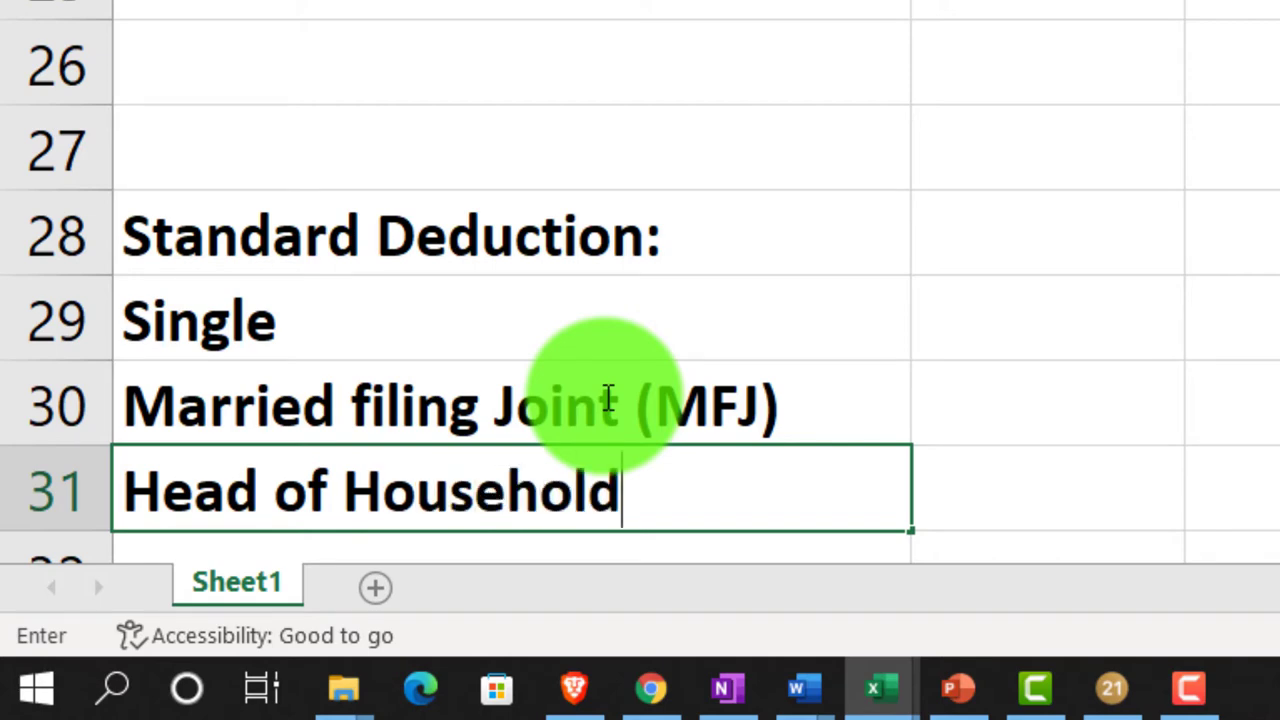
pyautogui.write('(H')
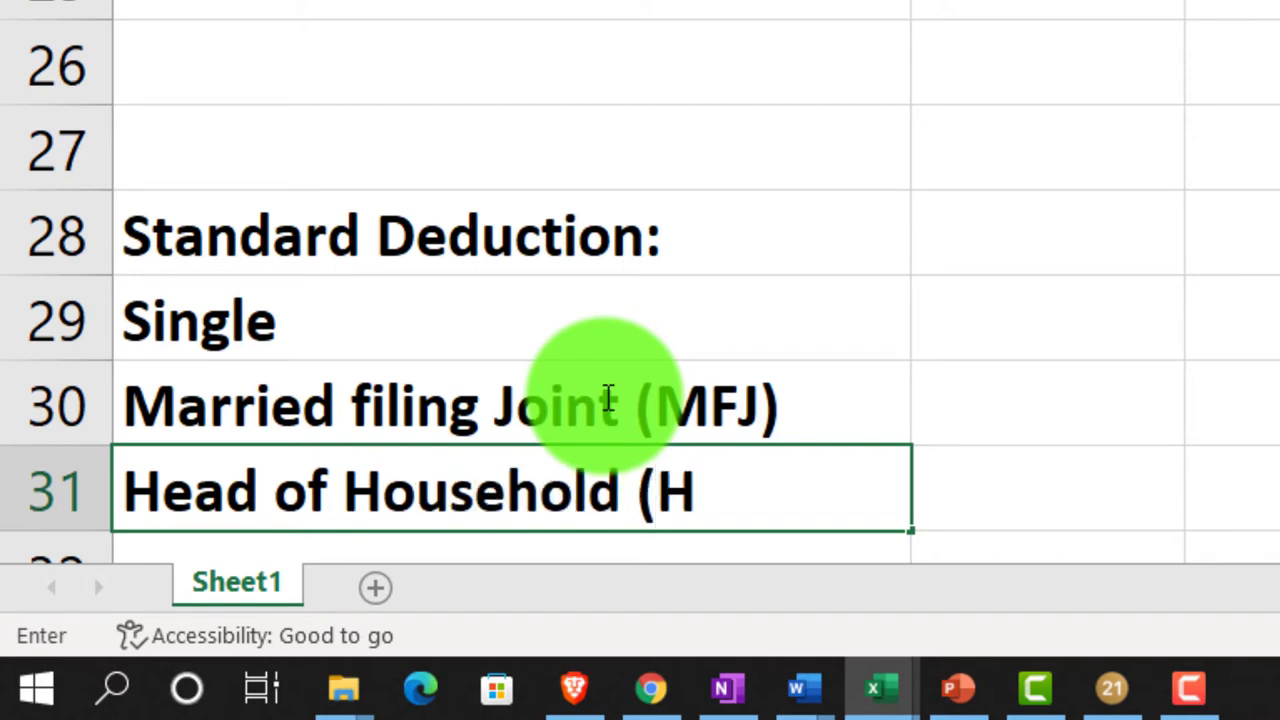
pyautogui.write('OH)')
pyautogui.press('Return')
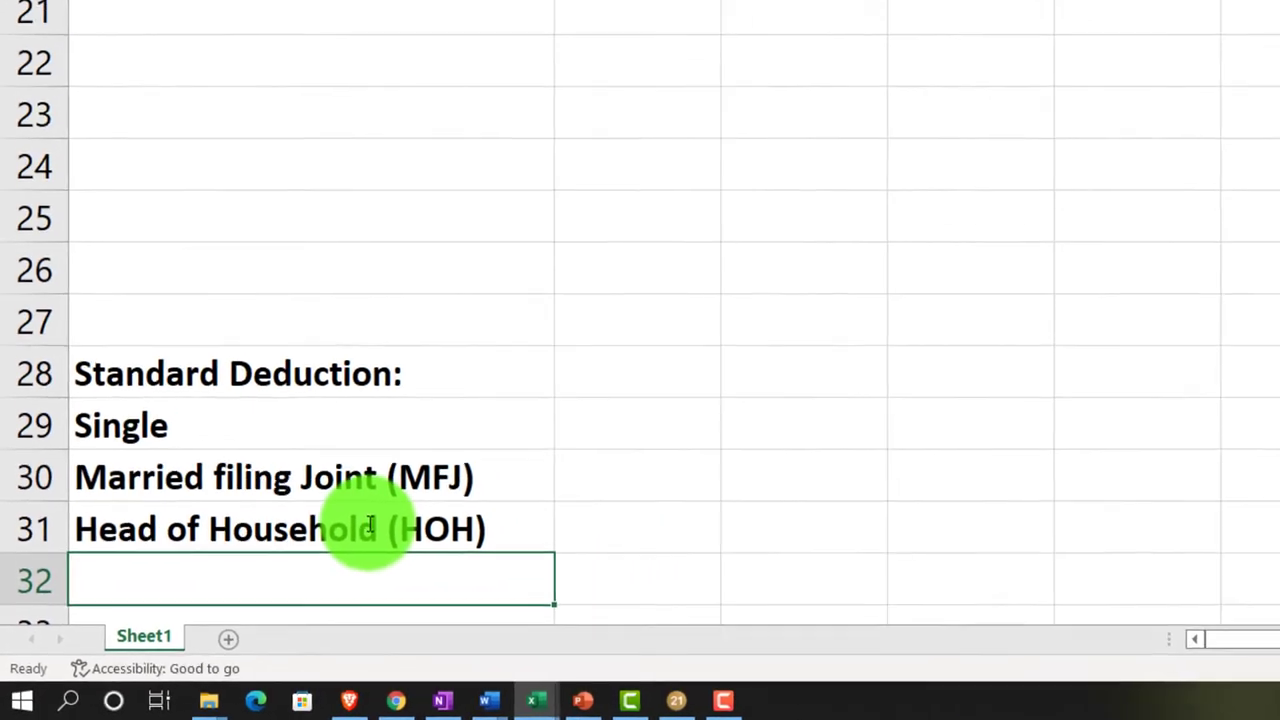
pyautogui.write('Over ')
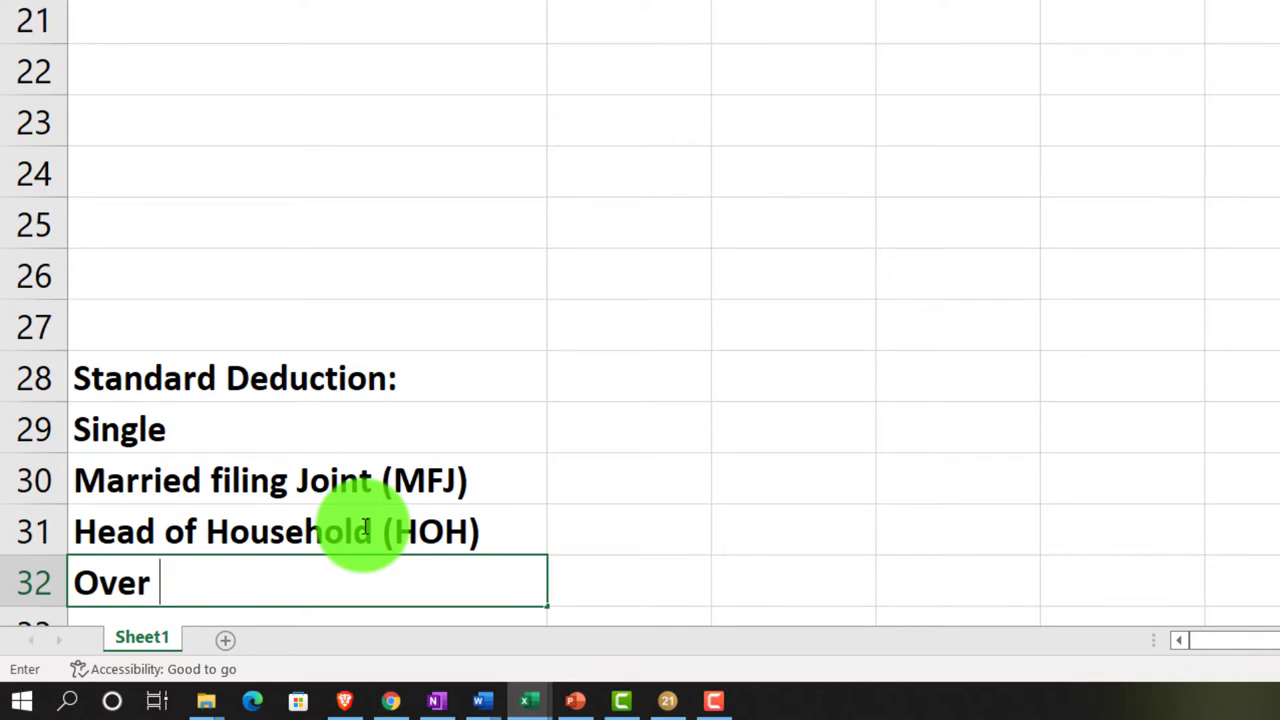
pyautogui.write('65 or b')
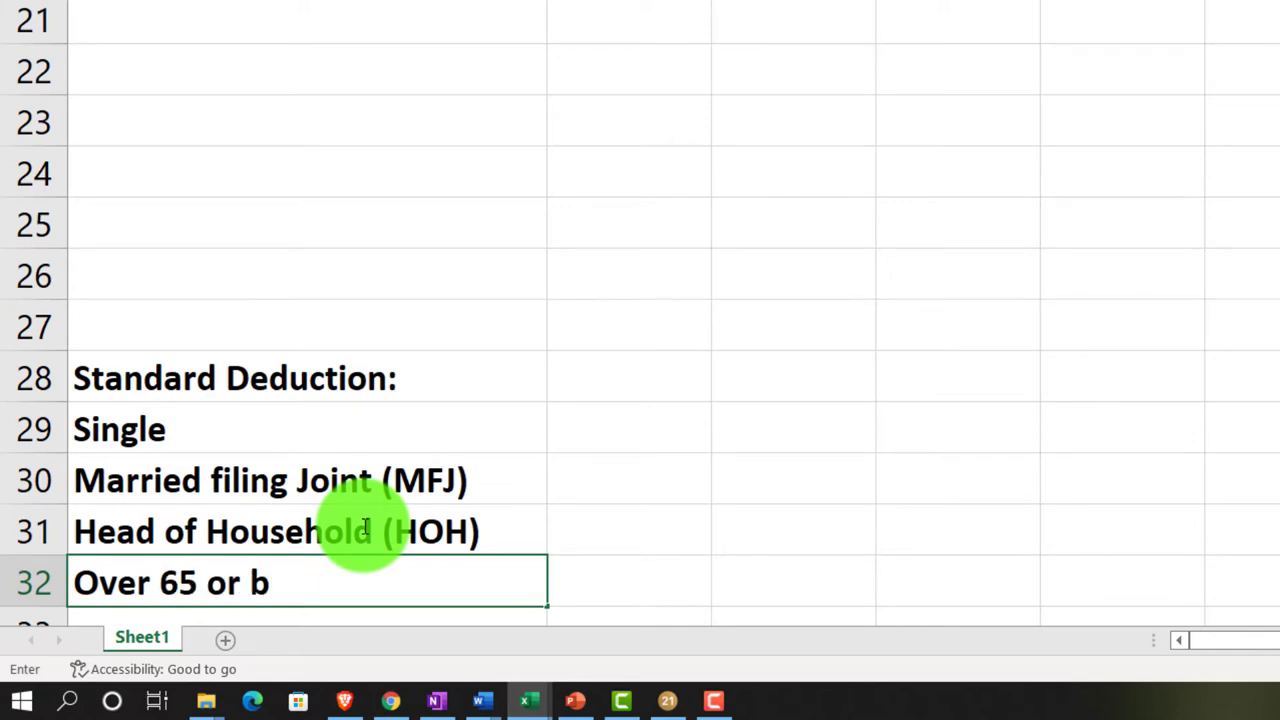
pyautogui.write('lind')
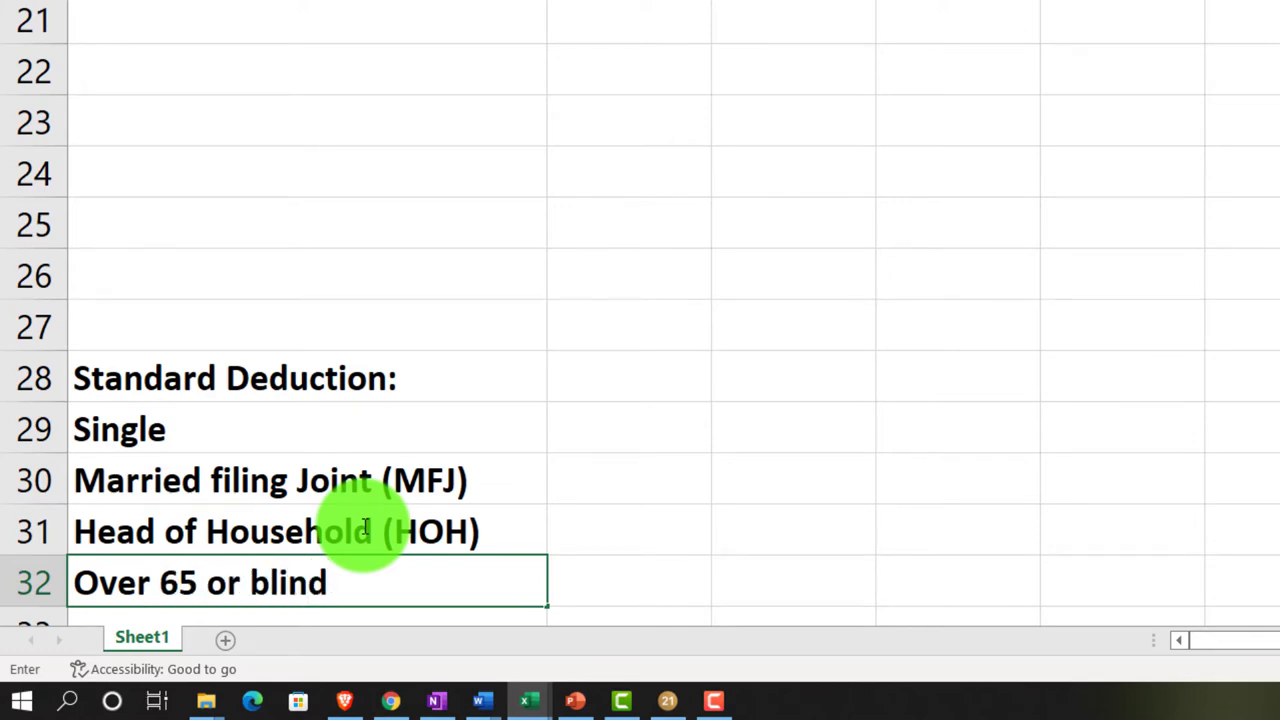
# - Extend the Single label to 'Single or Married Filing Seperate (MFS)' and widen column A
pyautogui.doubleClick(264, 438)
pyautogui.write('or ')
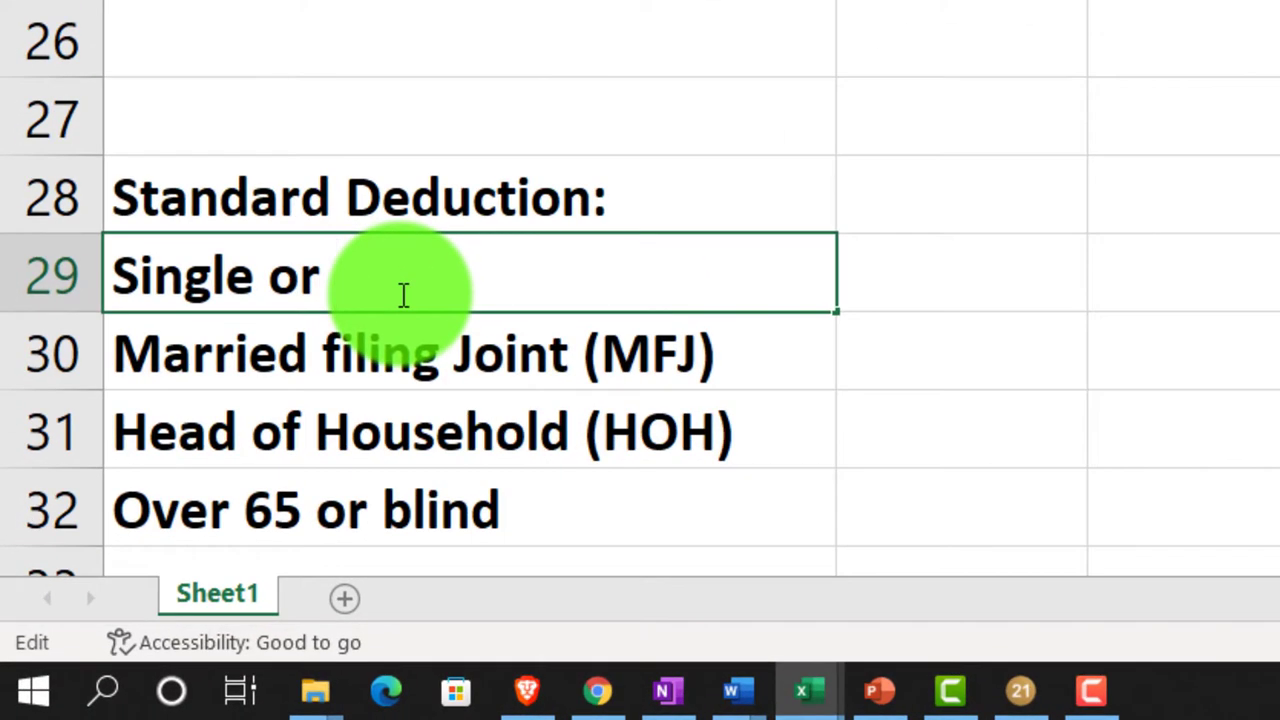
pyautogui.write('Married ')
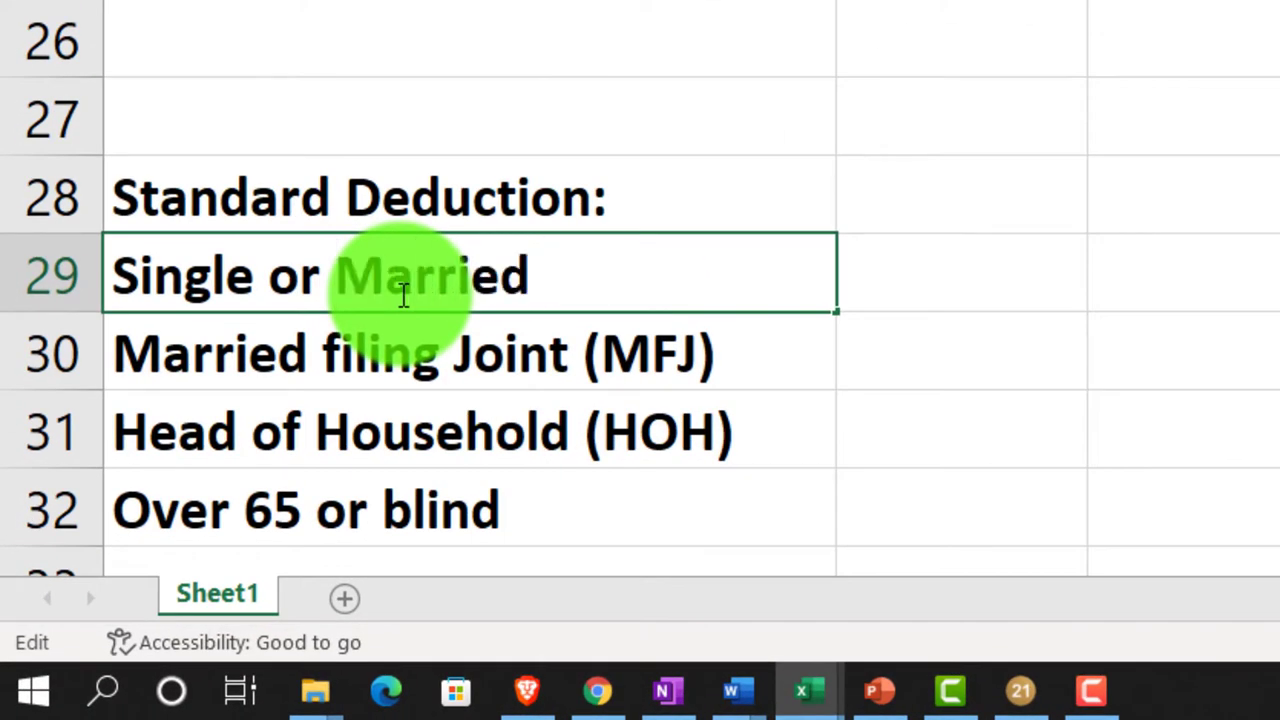
pyautogui.write('Filing Se')
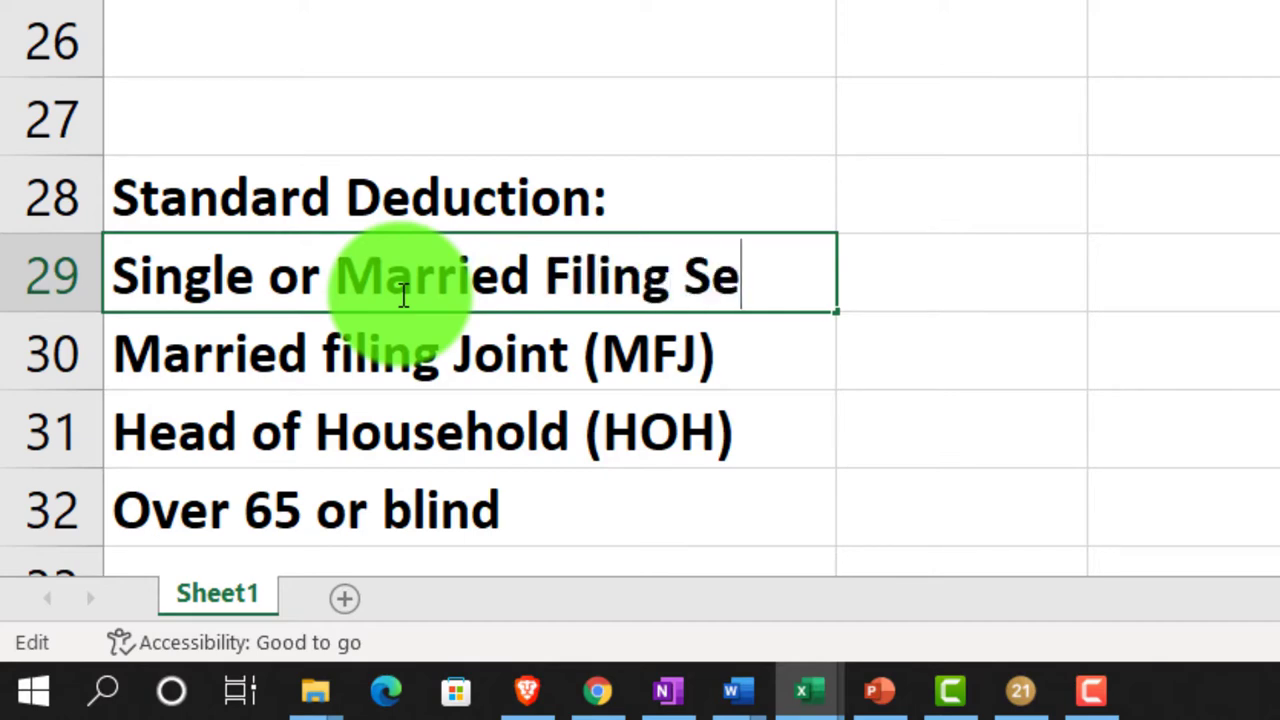
pyautogui.write('perate ')
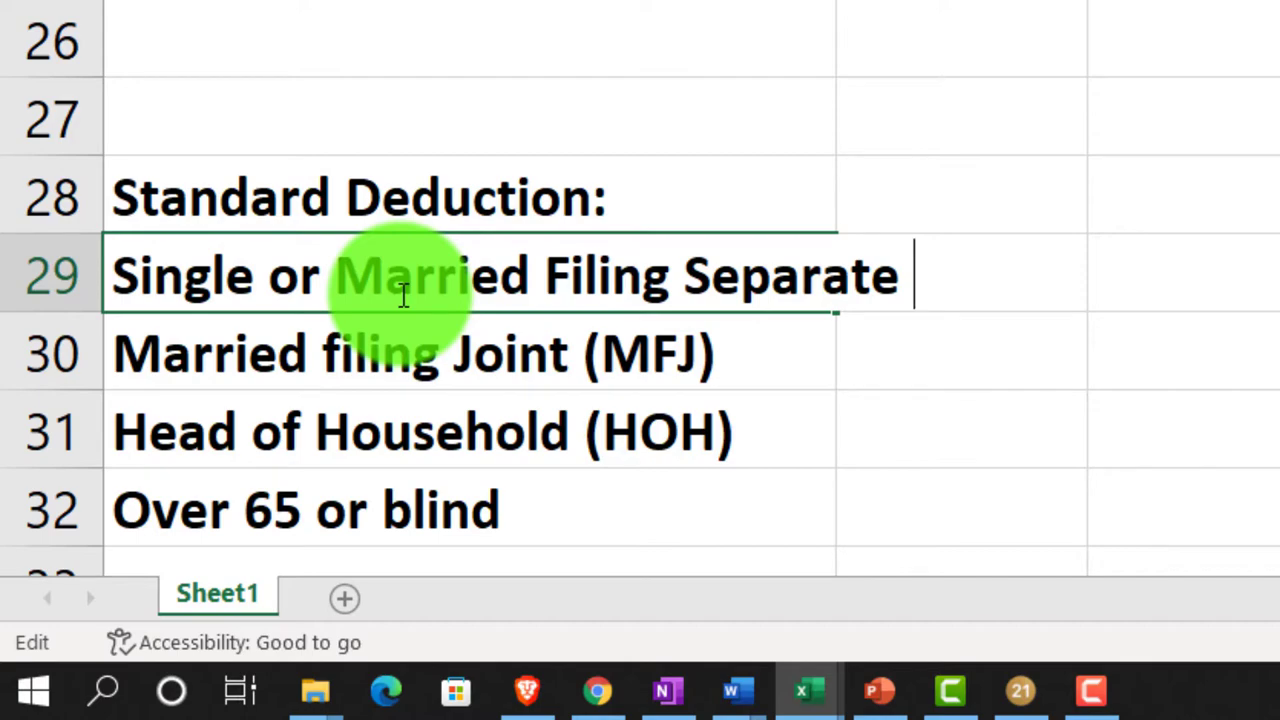
pyautogui.write('(MF')
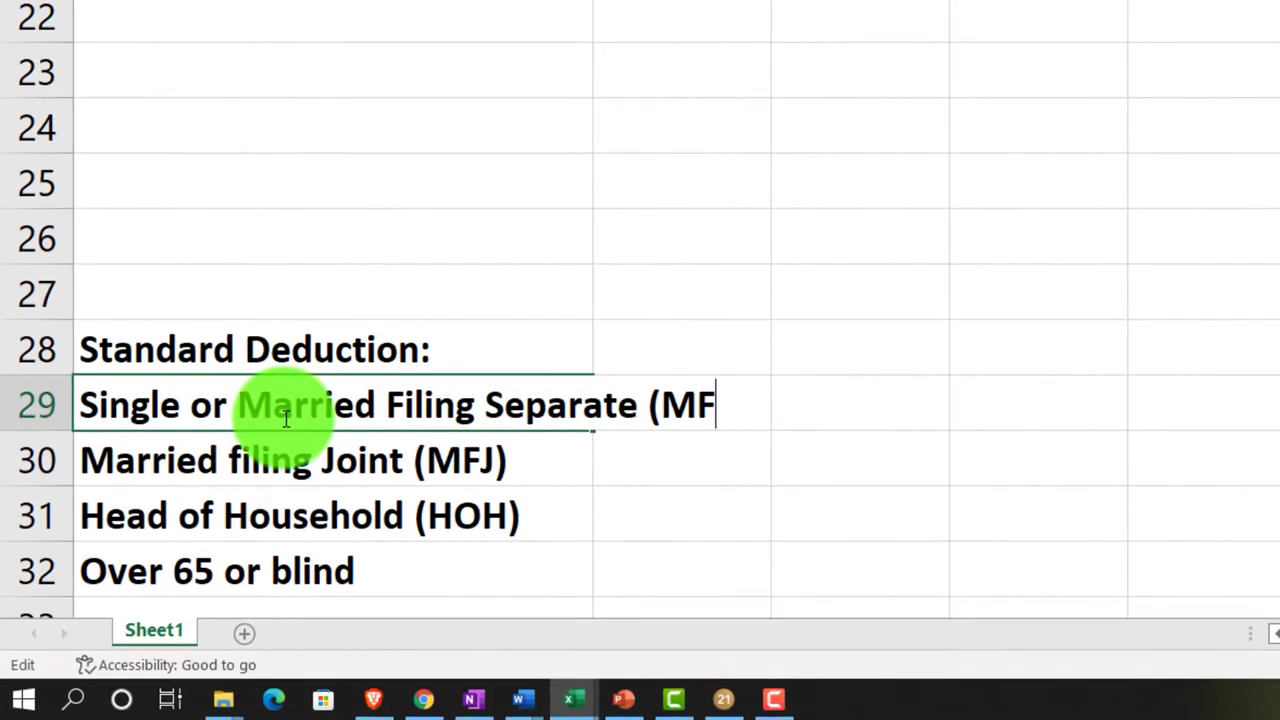
pyautogui.write('S')
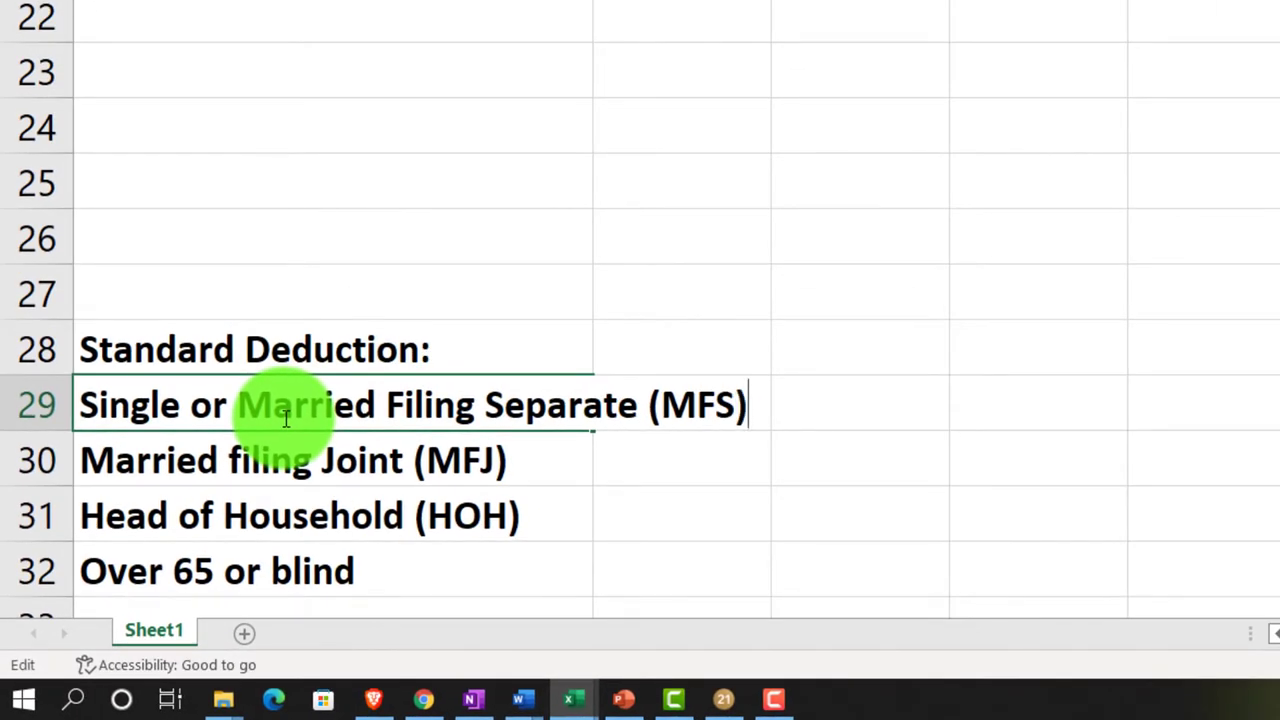
pyautogui.press('Return')
pyautogui.moveTo(391, 190); pyautogui.dragTo(511, 204)
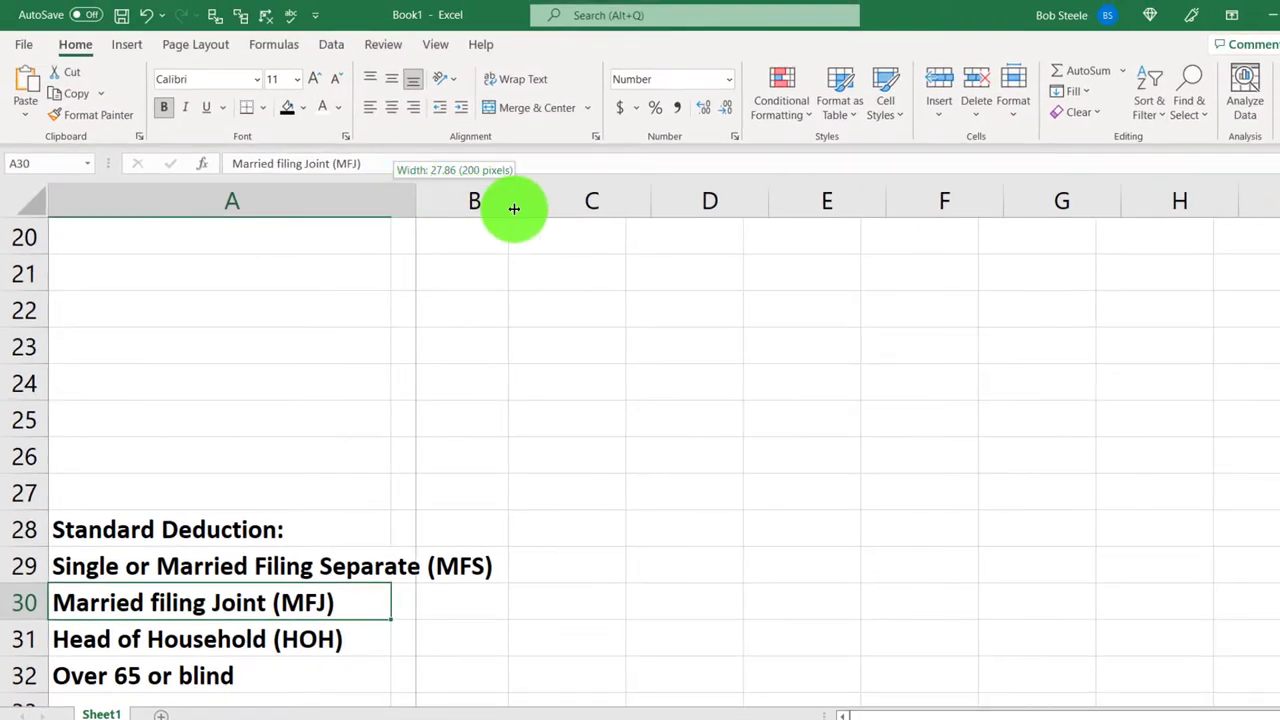
# - Enter 12,550 in B29, =B29*2 (25,100) in B30 and 18,800 in B31
pyautogui.click(543, 563)
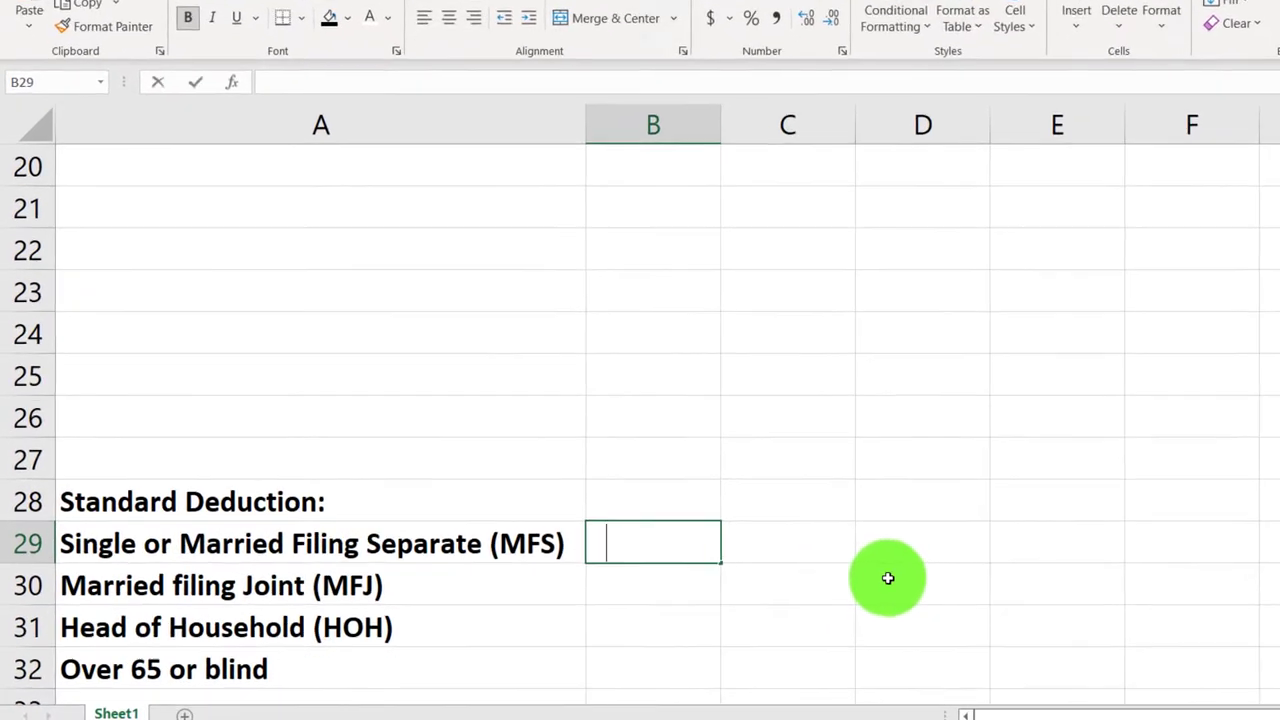
pyautogui.write('12,550')
pyautogui.press('Return')
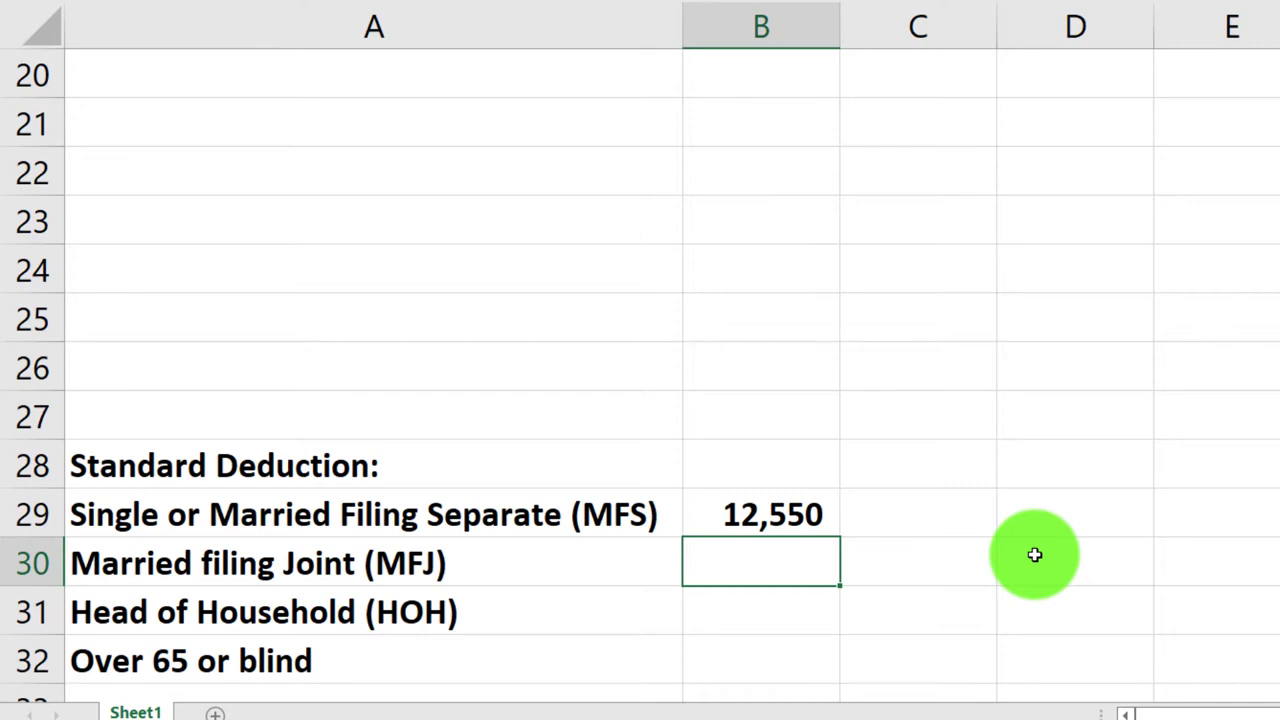
pyautogui.write('=')
pyautogui.press('Up')
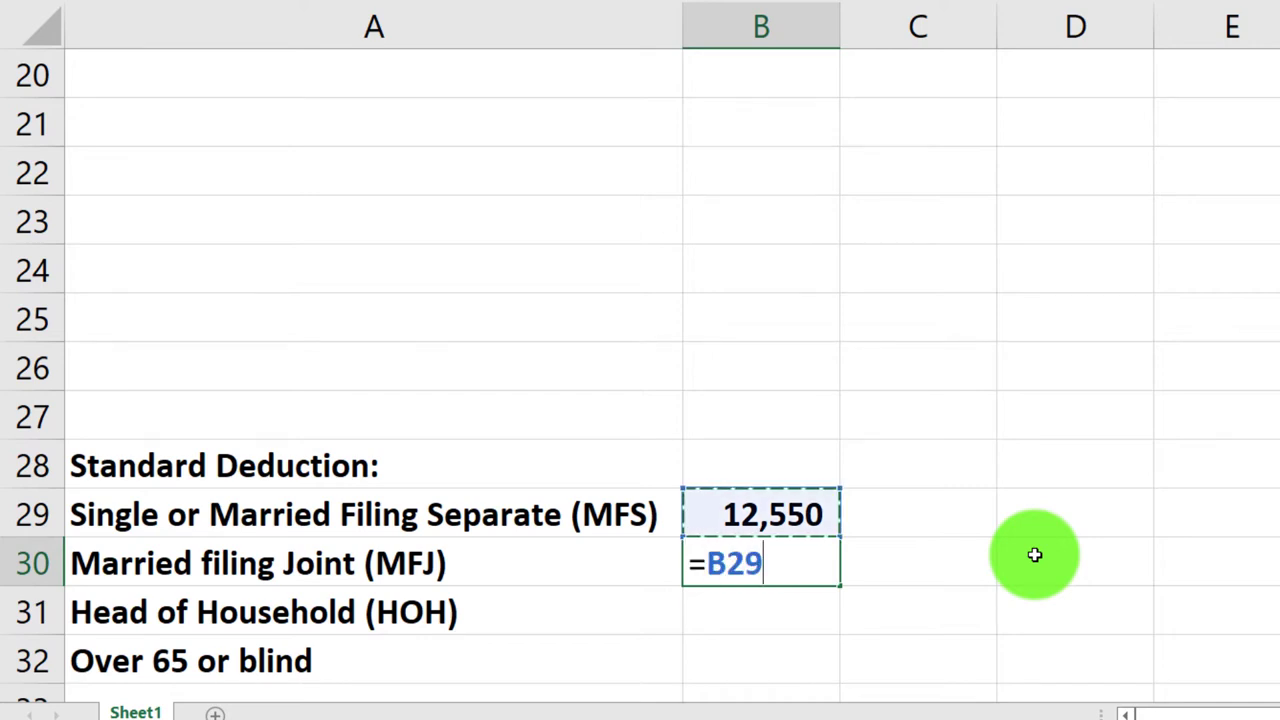
pyautogui.write('*2')
pyautogui.press('Return')
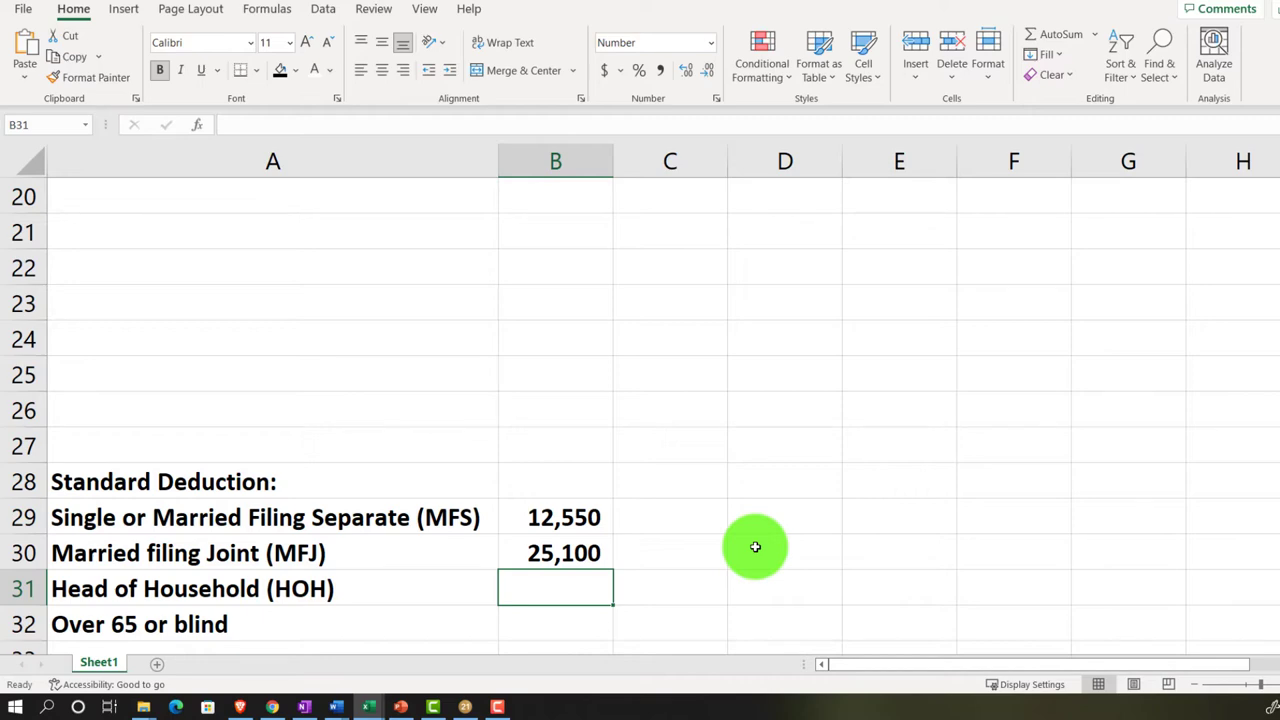
pyautogui.press('Up')
pyautogui.press('Up')
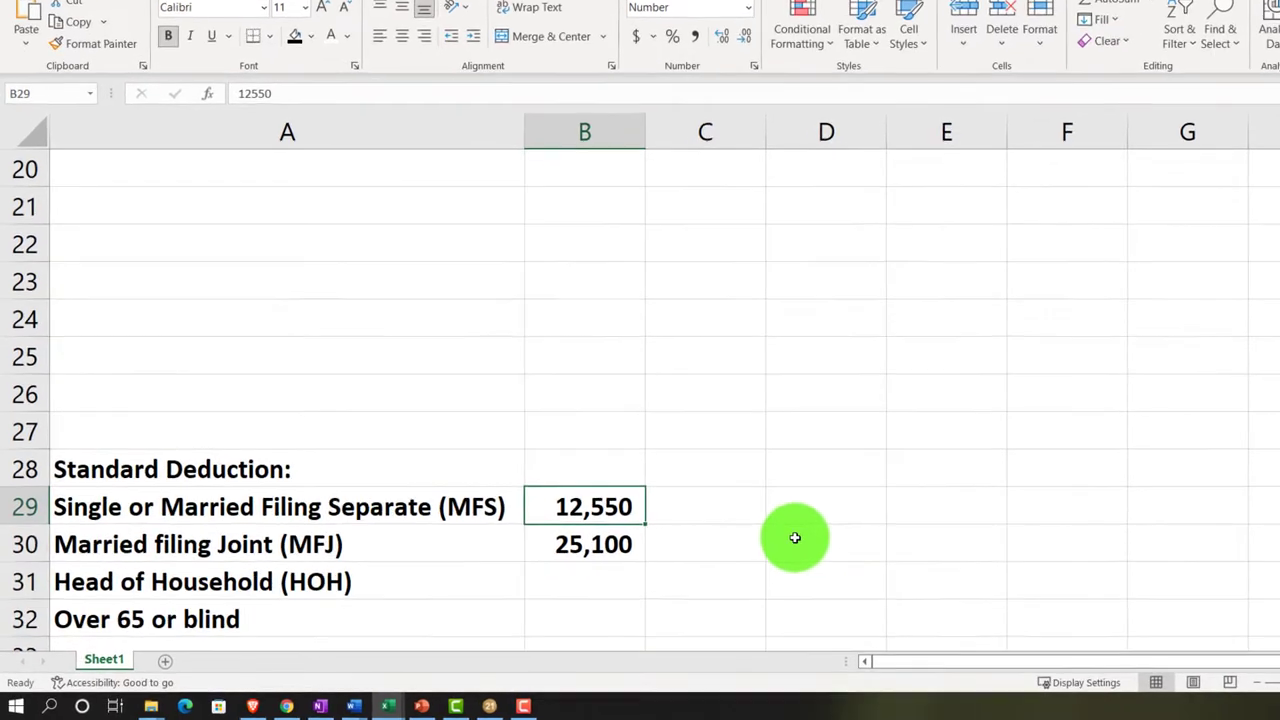
pyautogui.press('Down')
pyautogui.press('Down')
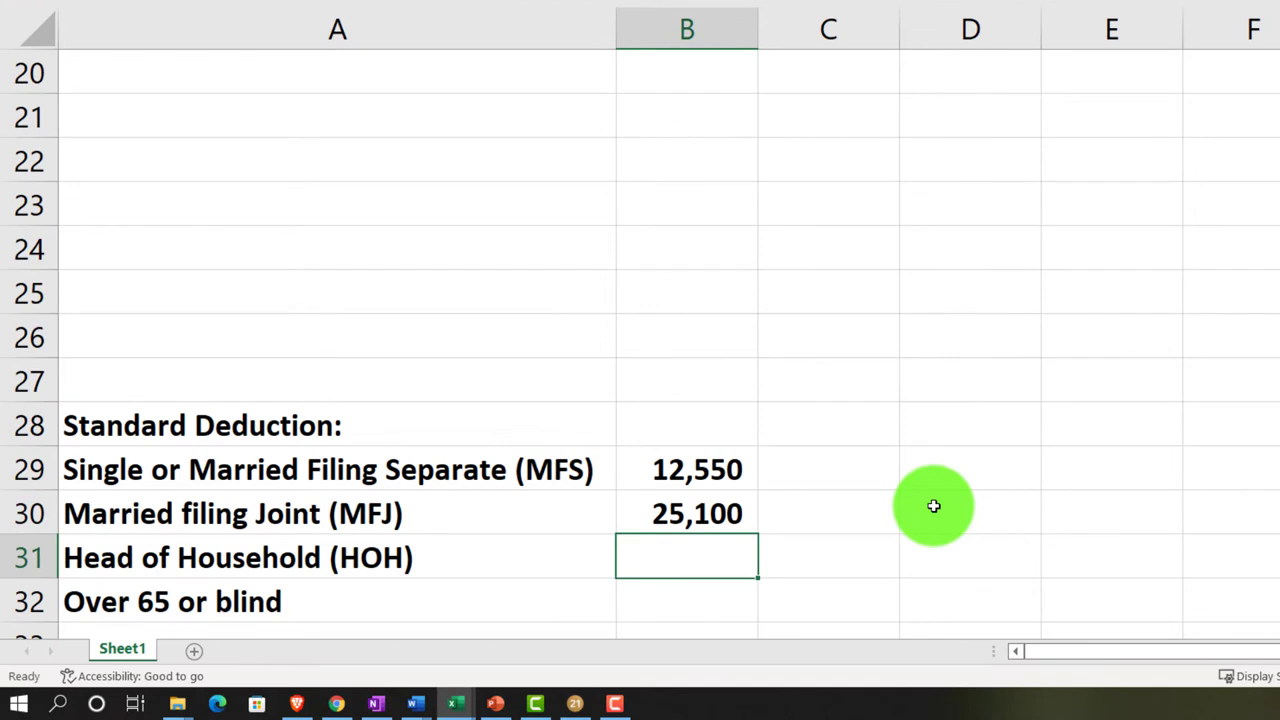
pyautogui.write('18,8')
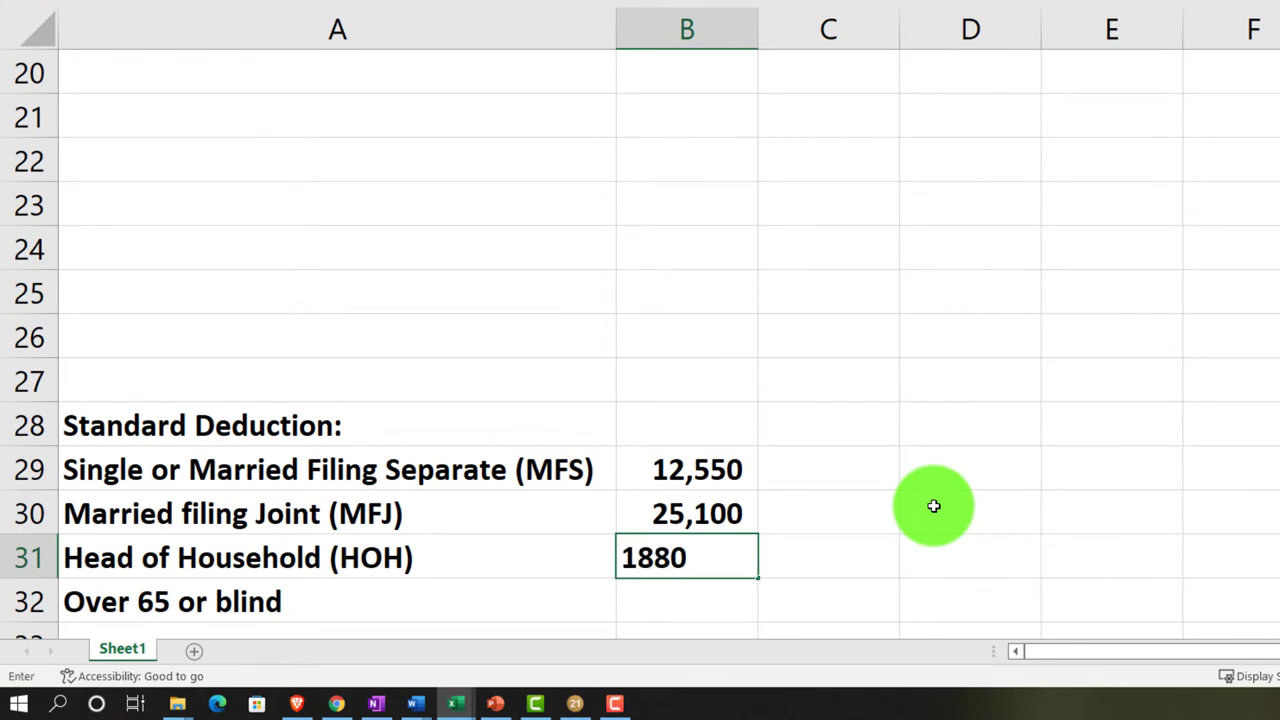
pyautogui.write('0')
pyautogui.press('Return')
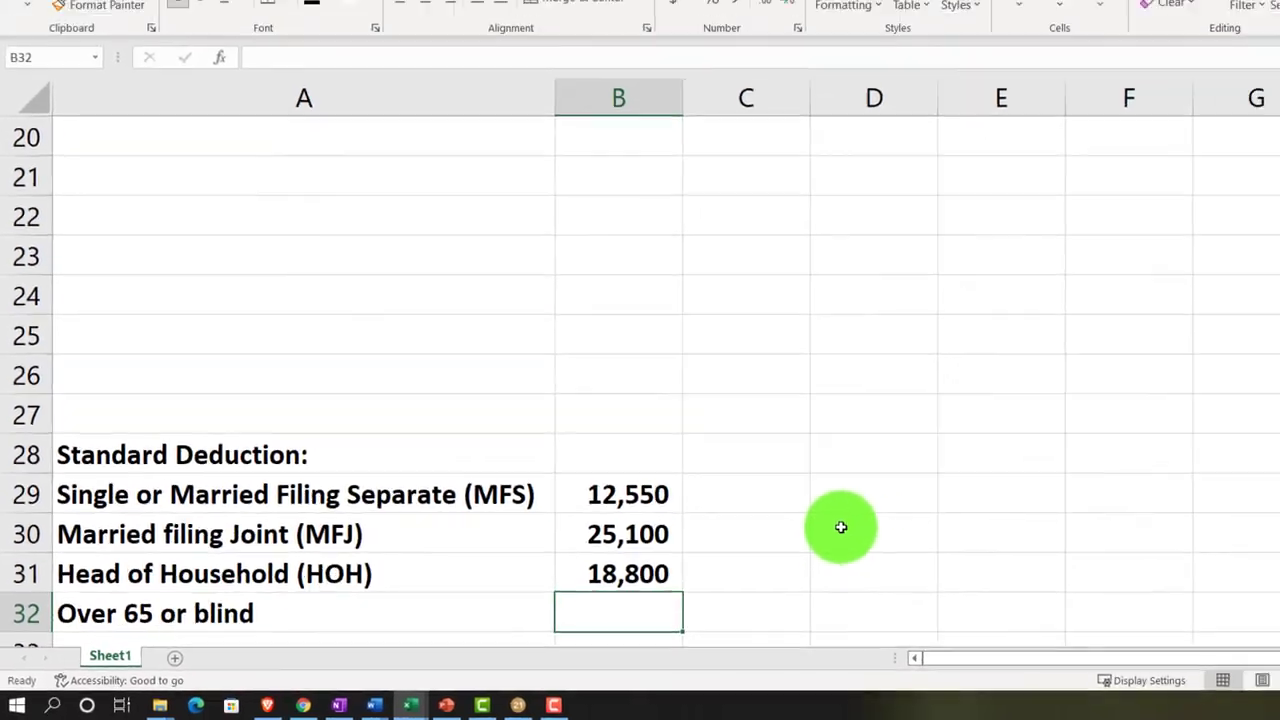
pyautogui.hotkey('alt', 'Tab')
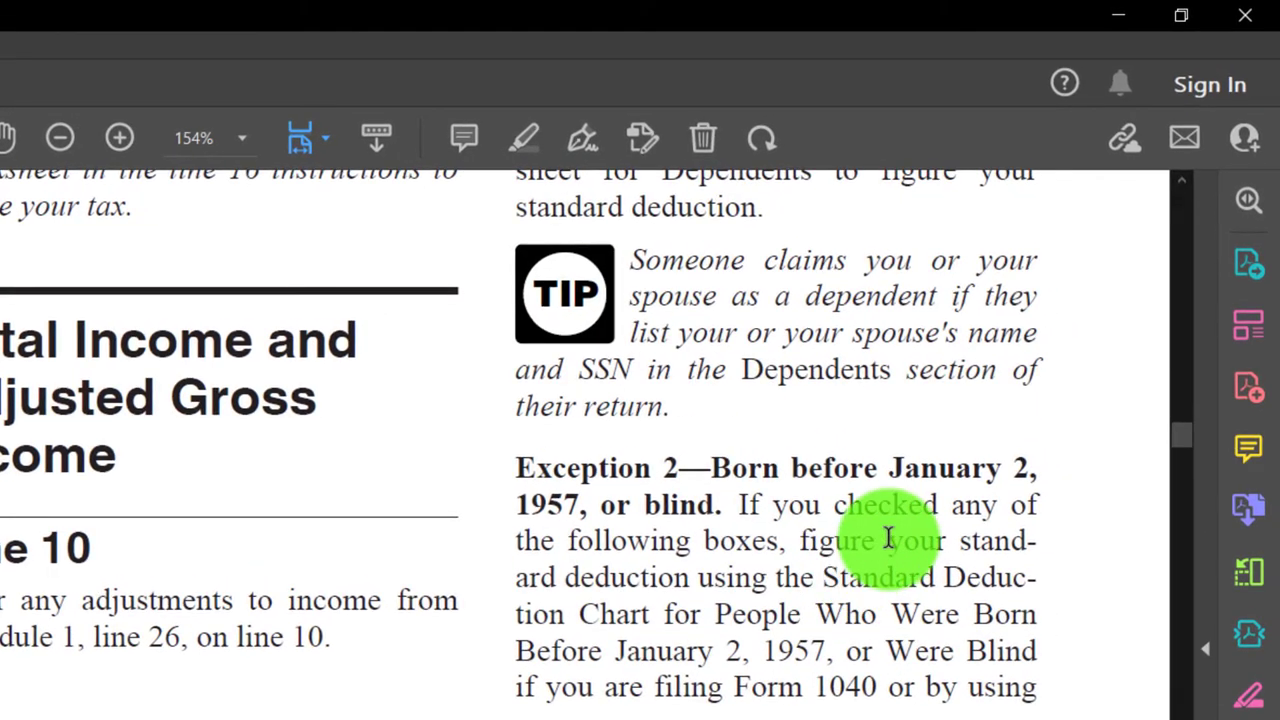
# - Scroll the 1040 instructions down to Line 13 Qualified Business Income Deduction, then switch to Lacerte
pyautogui.scroll(-10, 890, 530)
pyautogui.scroll(-10, 890, 530)
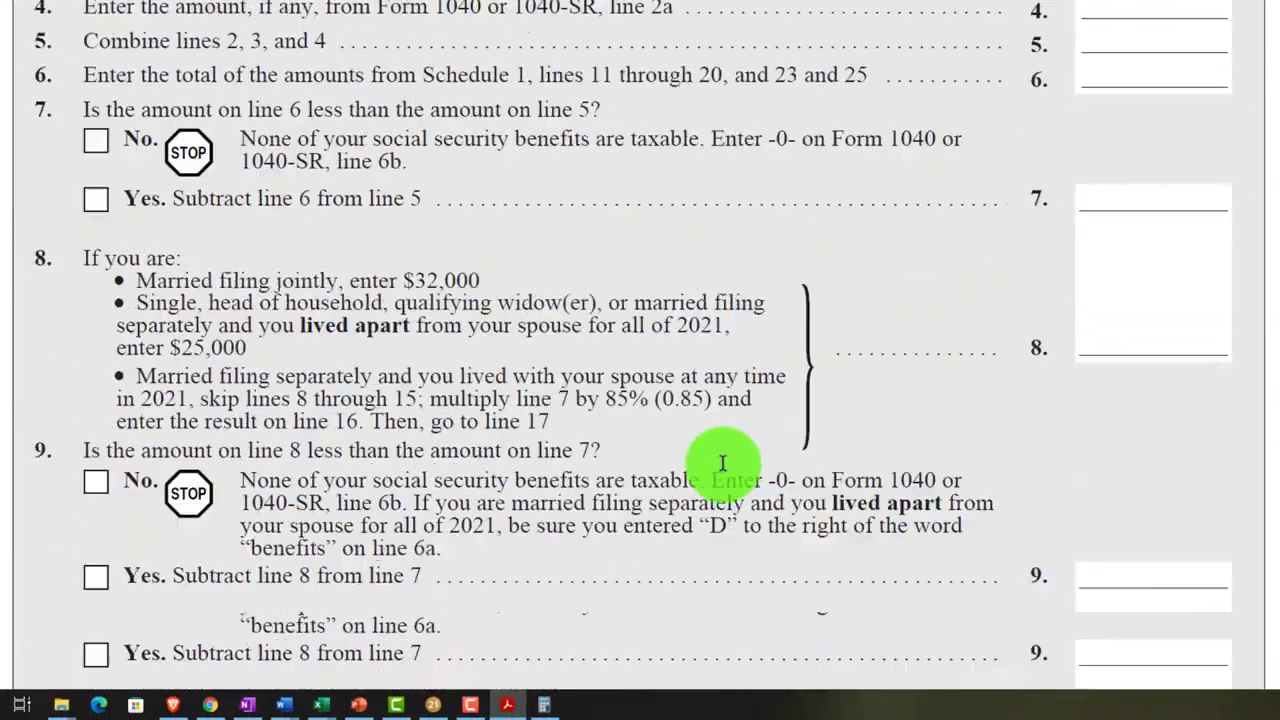
pyautogui.scroll(-5, 722, 463)
pyautogui.scroll(-5, 700, 446)
pyautogui.scroll(-5, 700, 446)
pyautogui.scroll(-2, 700, 444)
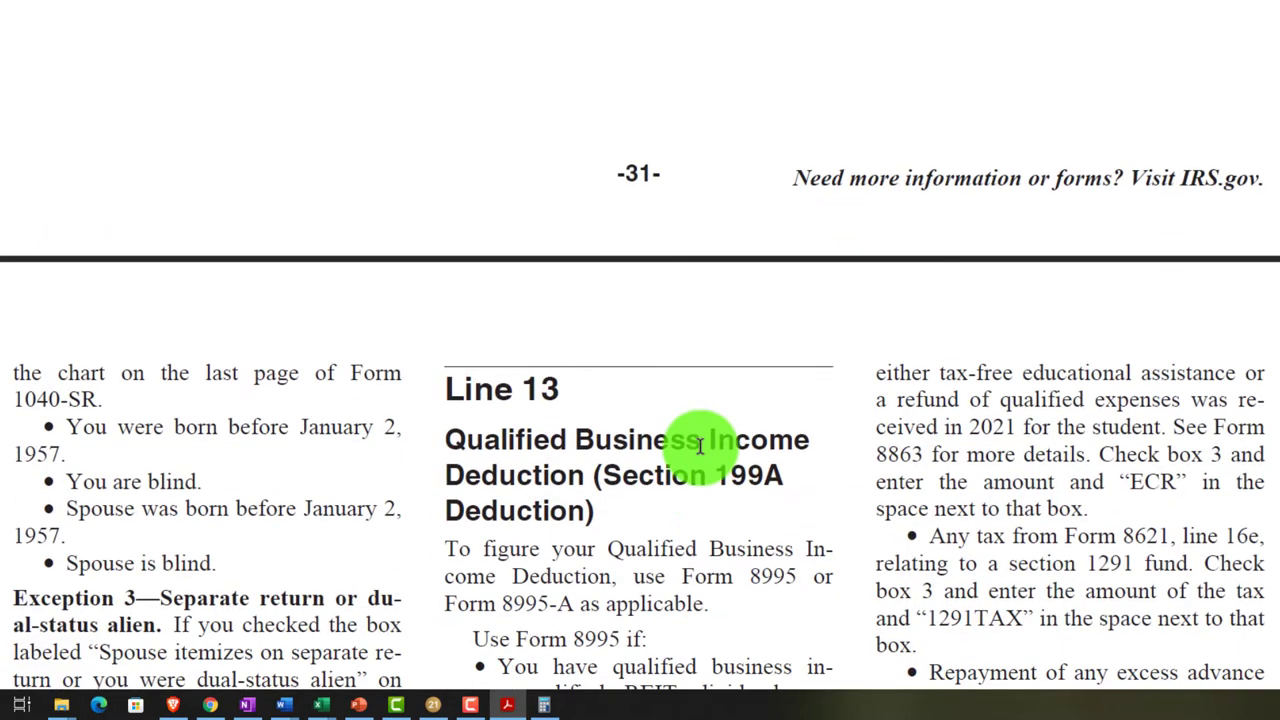
pyautogui.scroll(-2, 698, 441)
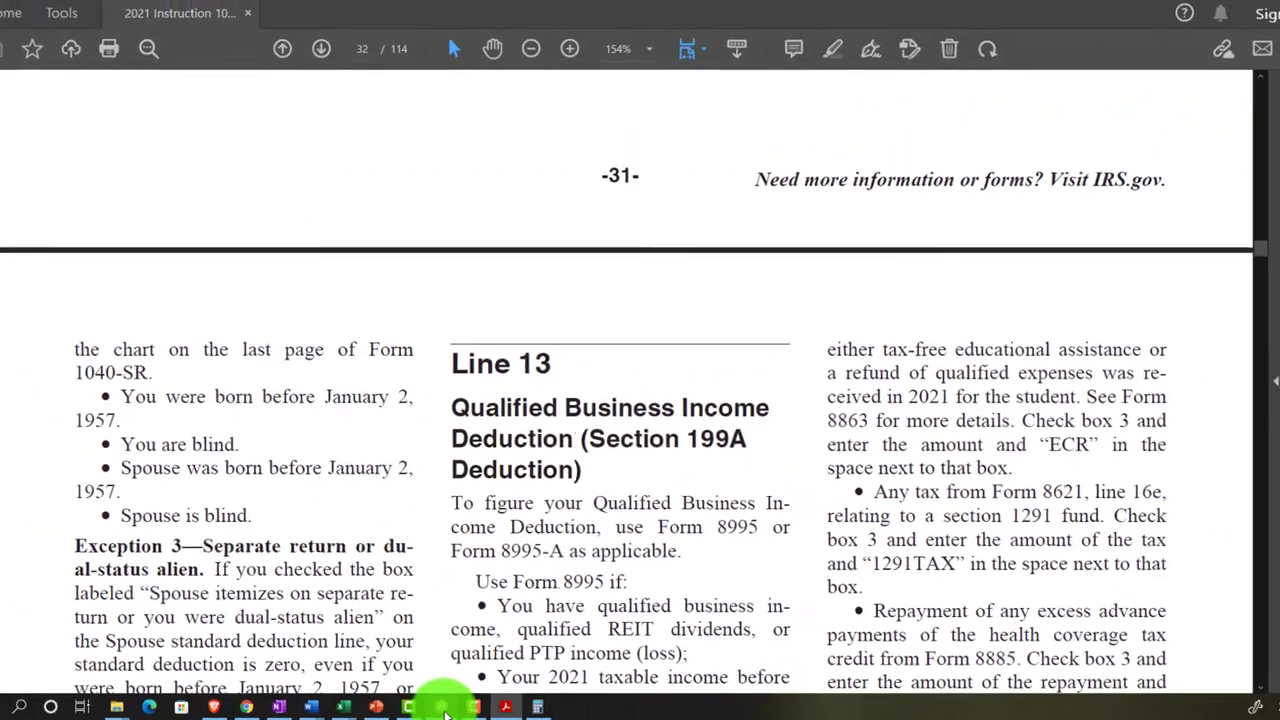
pyautogui.click(444, 708)
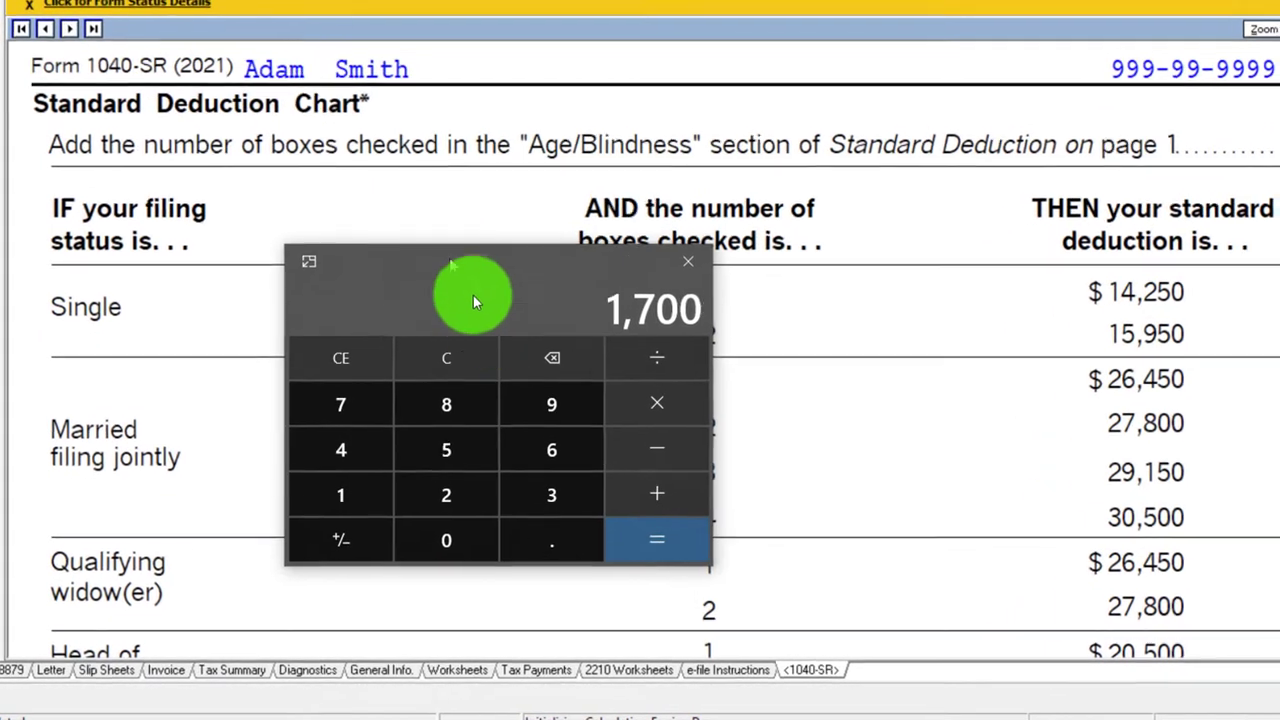
# - Compute 12,550 − 14,250, then 15,950 − 14,250 to get the 1,700 add-on
pyautogui.click(492, 358)
pyautogui.write('1')
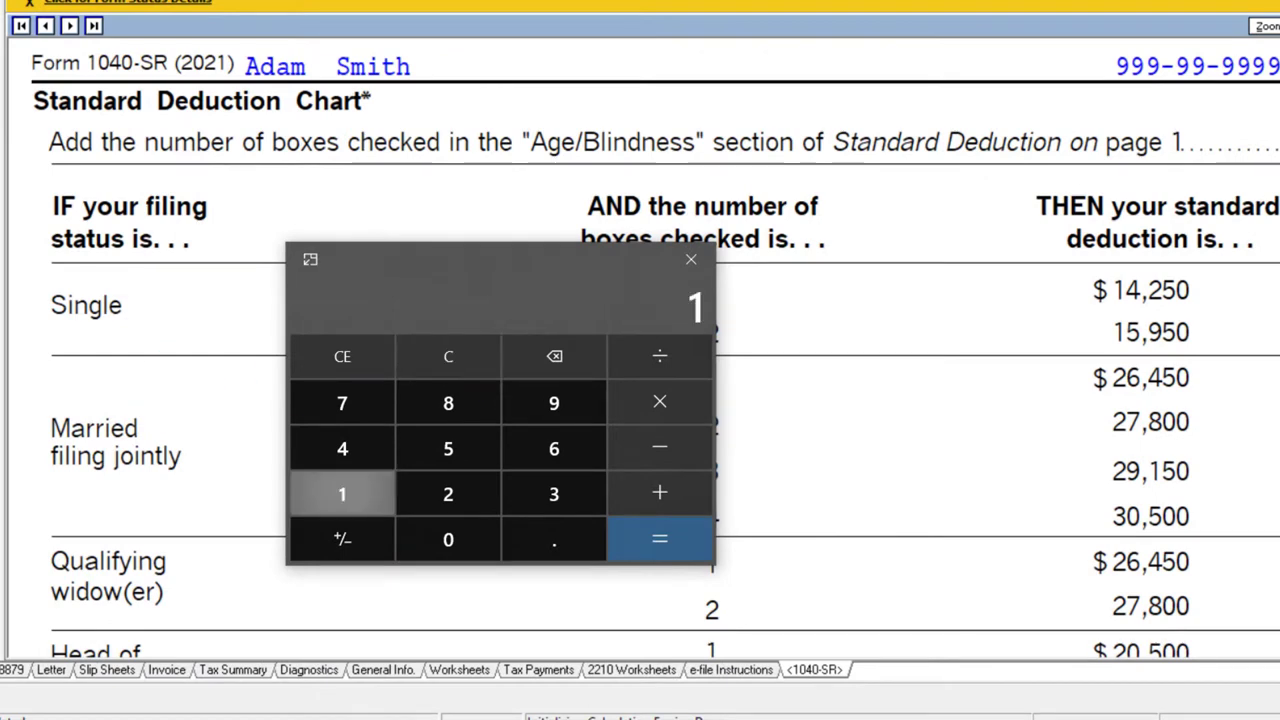
pyautogui.write('2550-1')
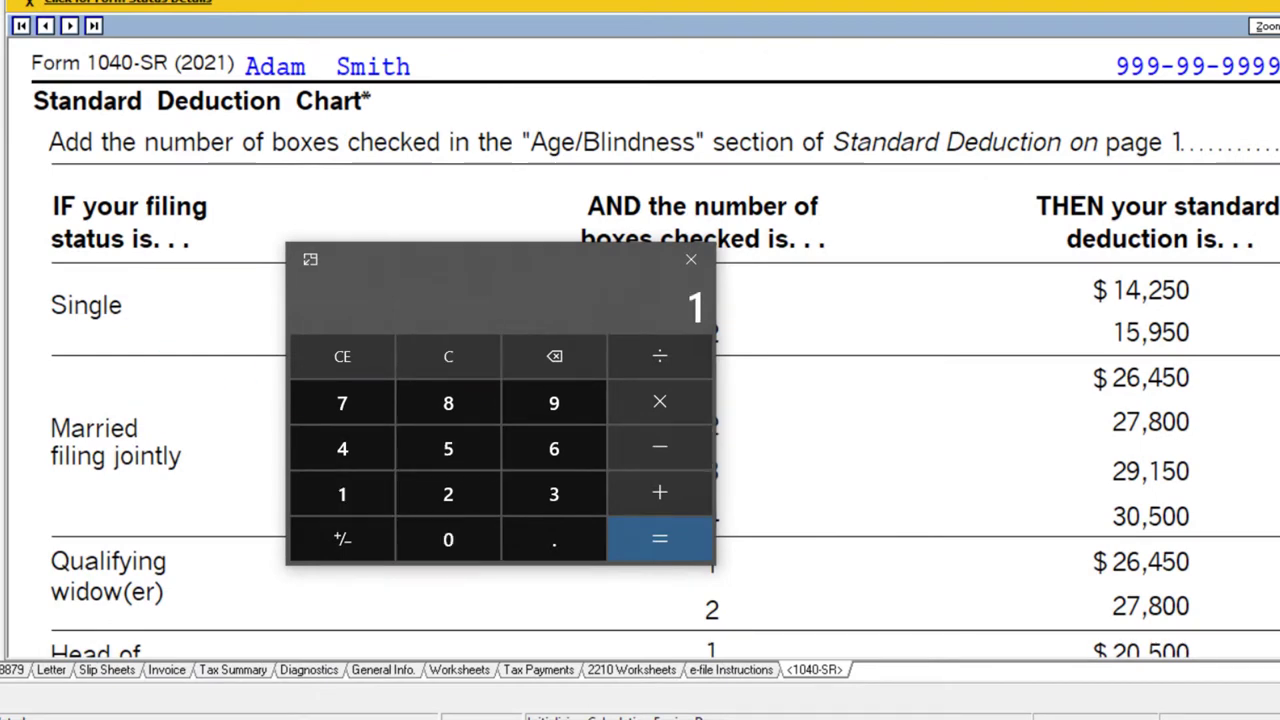
pyautogui.write('4250')
pyautogui.press('Return')
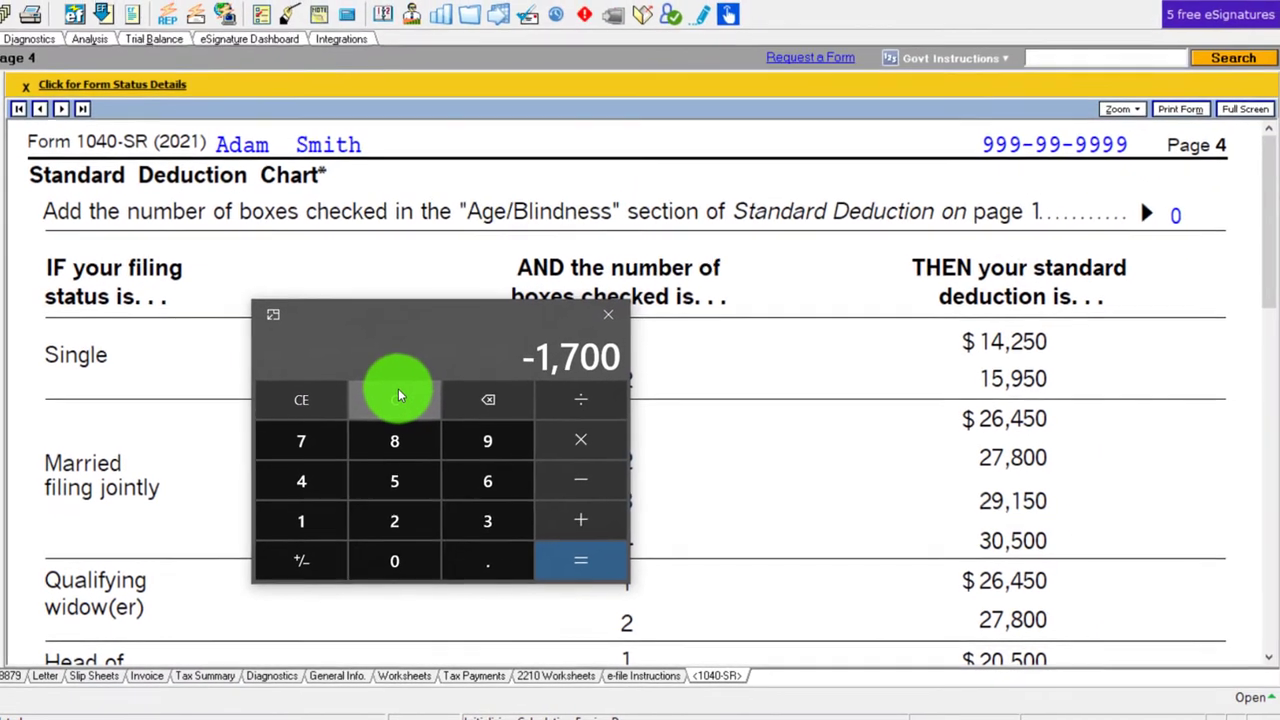
pyautogui.click(452, 350)
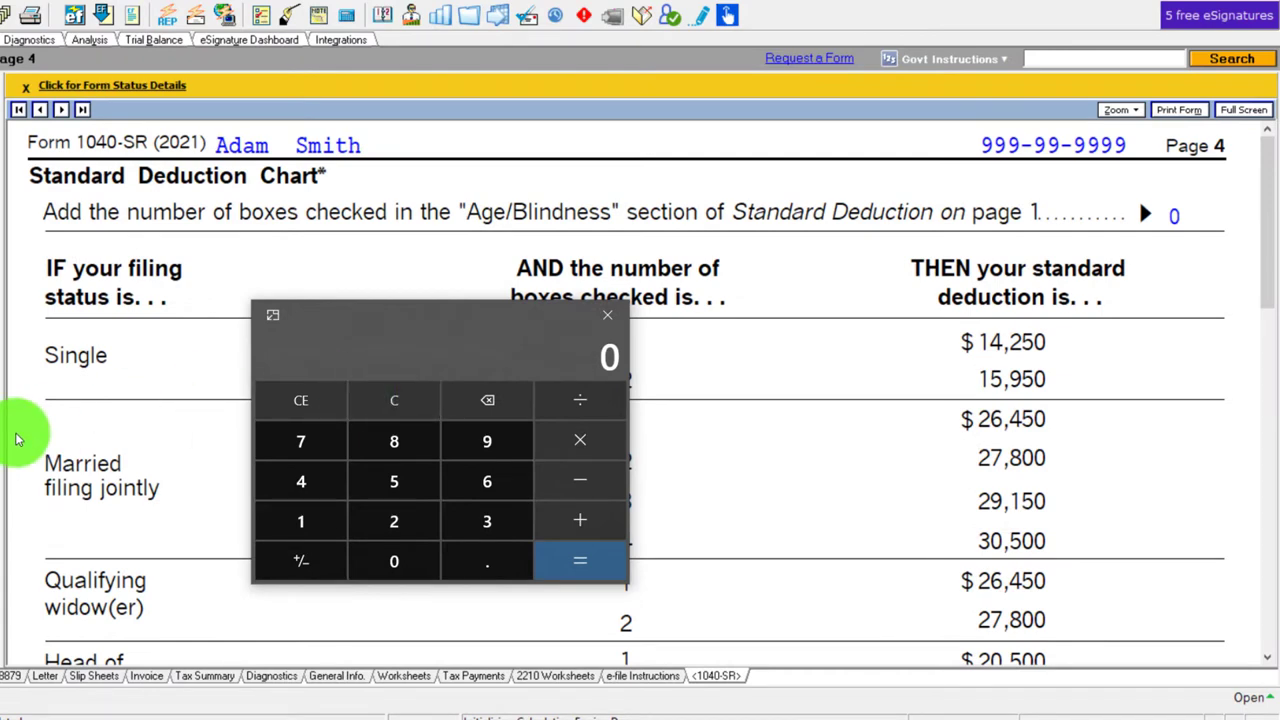
pyautogui.write('1')
pyautogui.write('5,950')
pyautogui.press('-')
pyautogui.write('1')
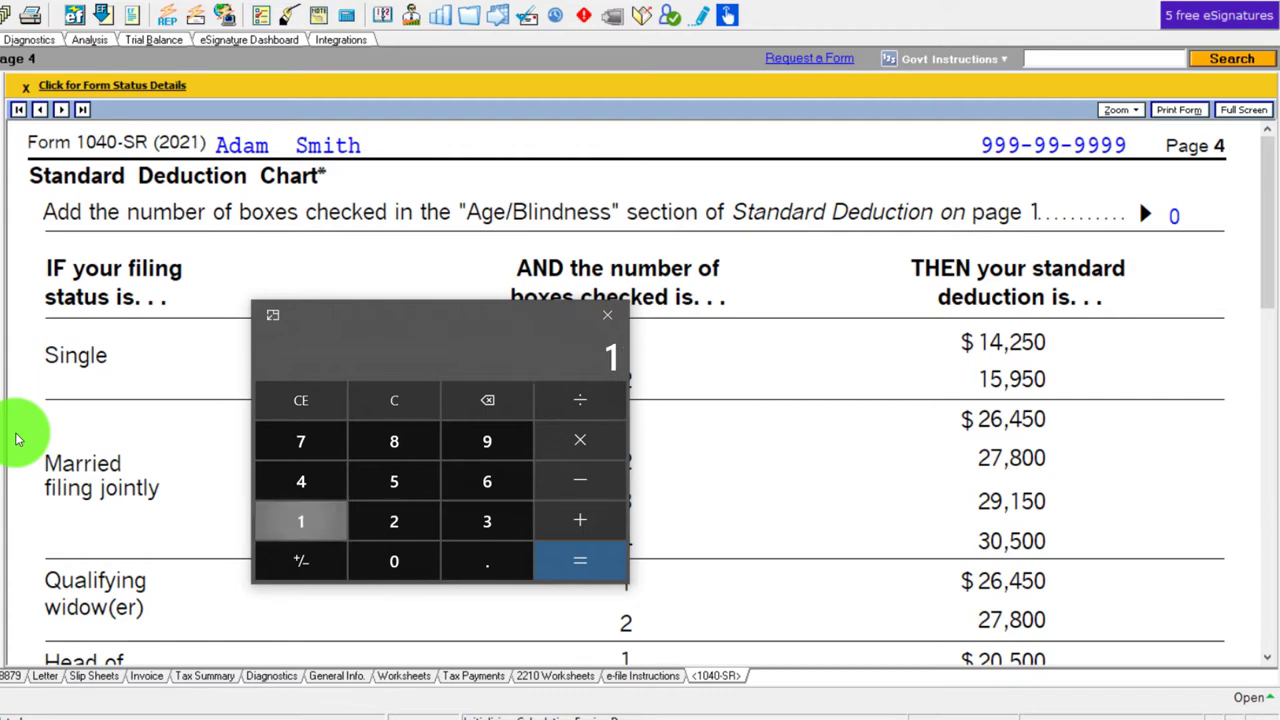
pyautogui.write('4250')
pyautogui.press('Return')
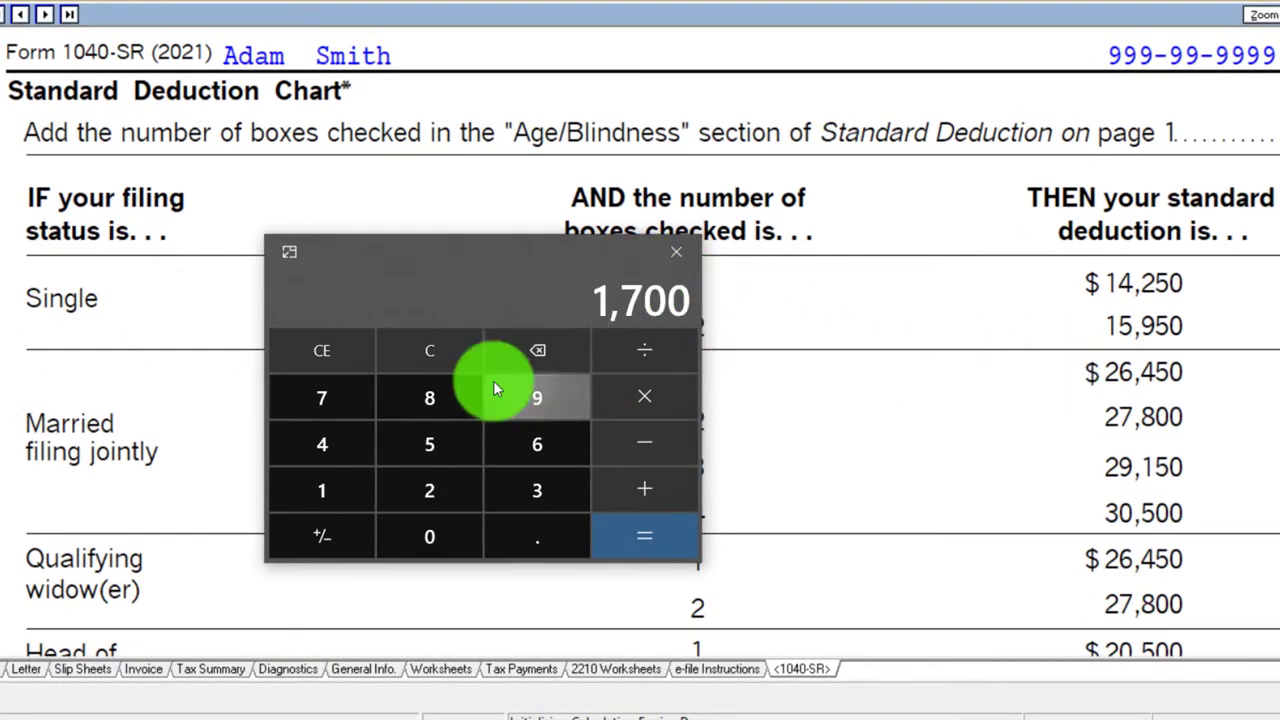
# - Clear the calculator and compute 25,100 minus 26,450, giving -1,350
pyautogui.click(450, 350)
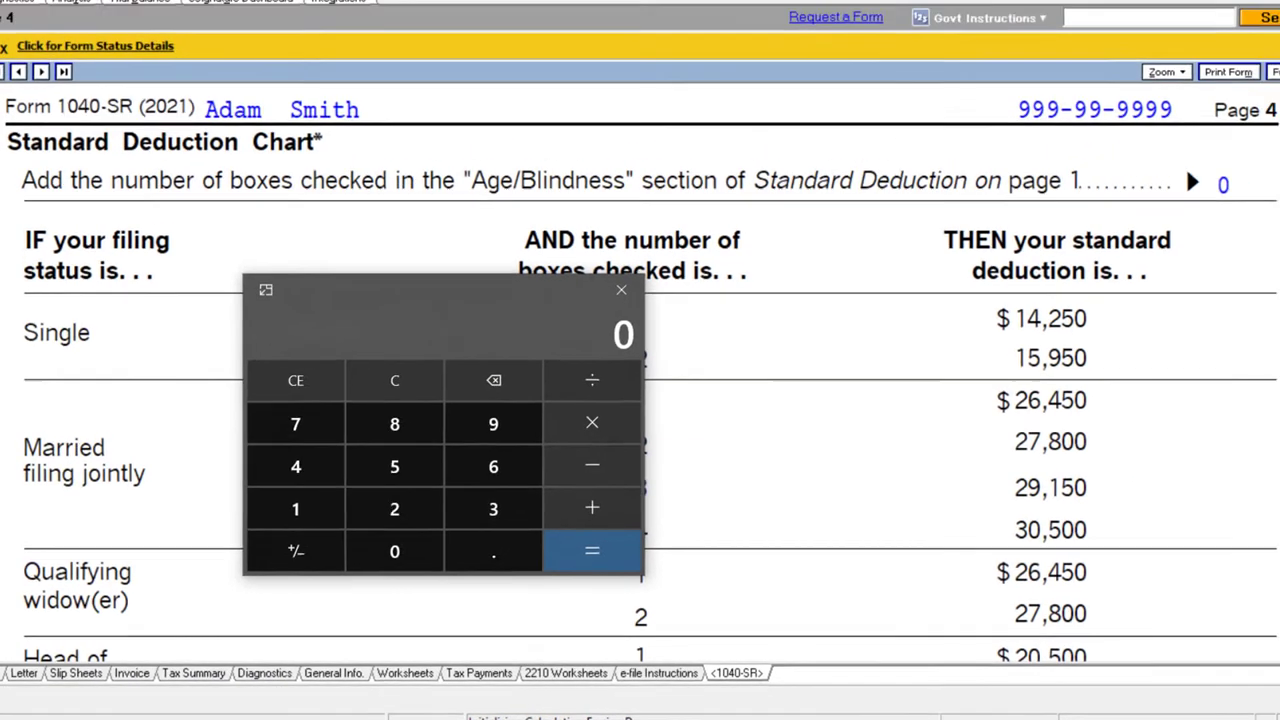
pyautogui.write('25100')
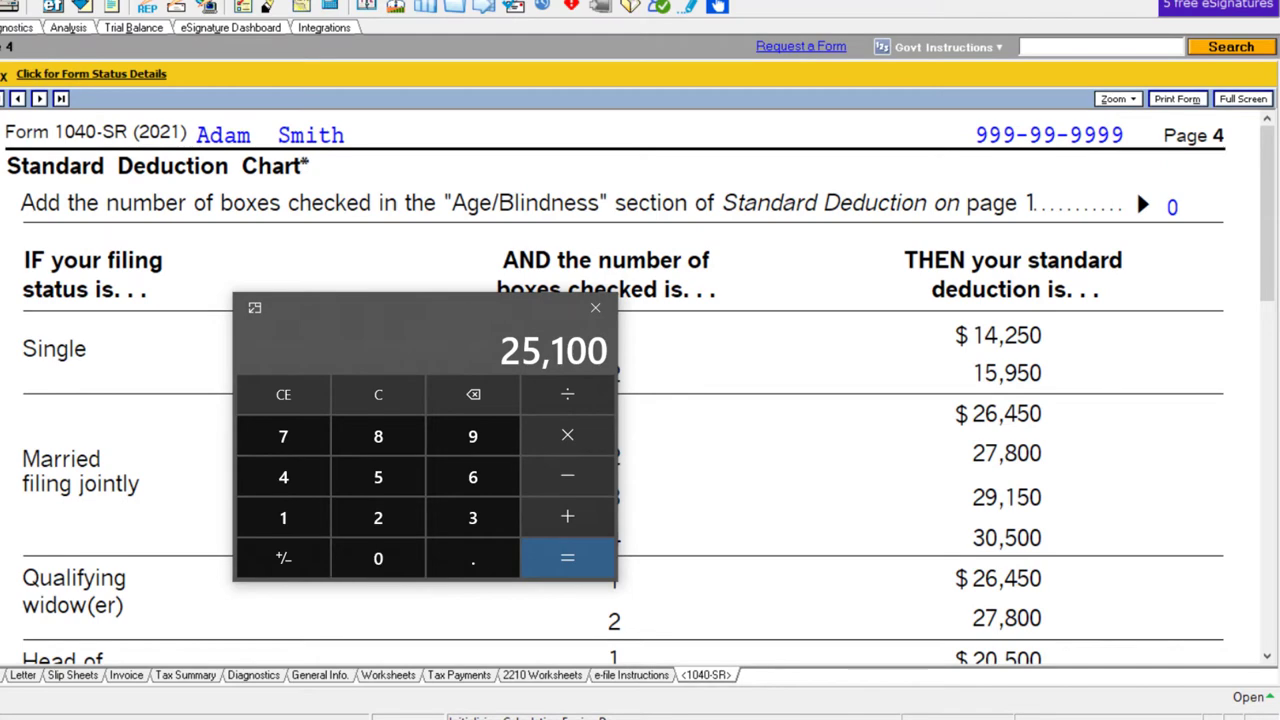
pyautogui.write('2')
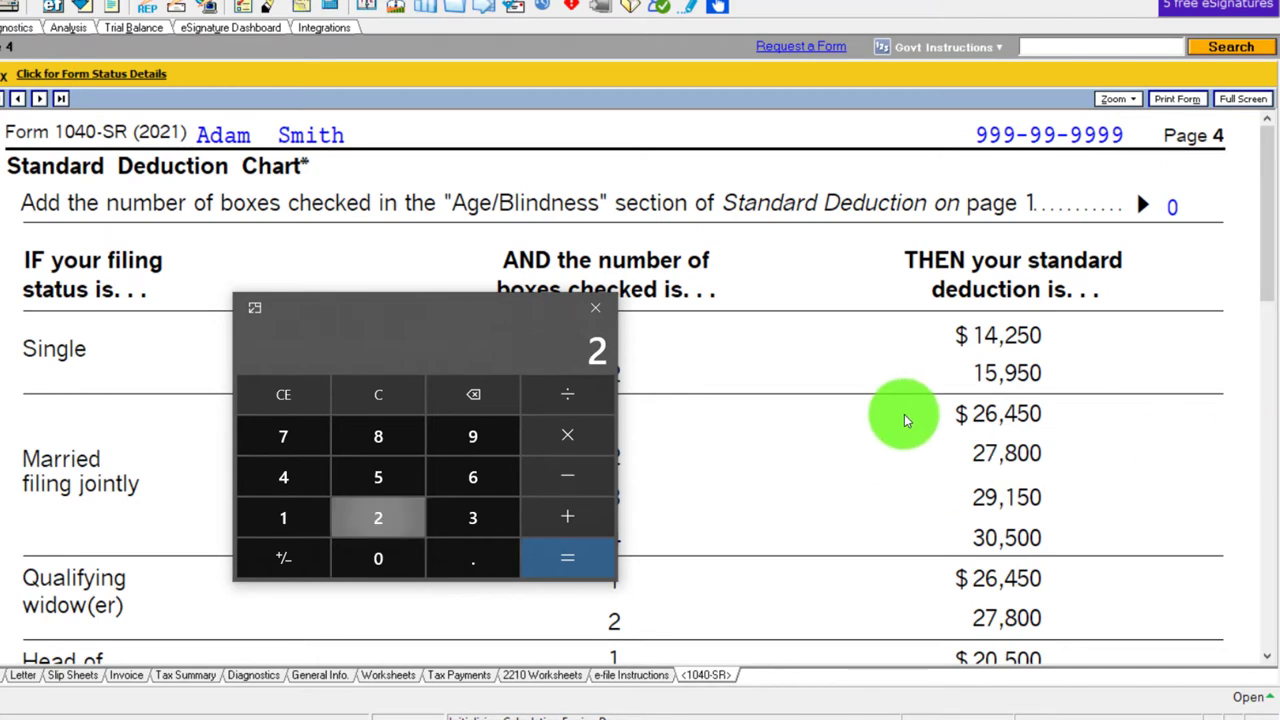
pyautogui.write('6450')
pyautogui.press('Return')
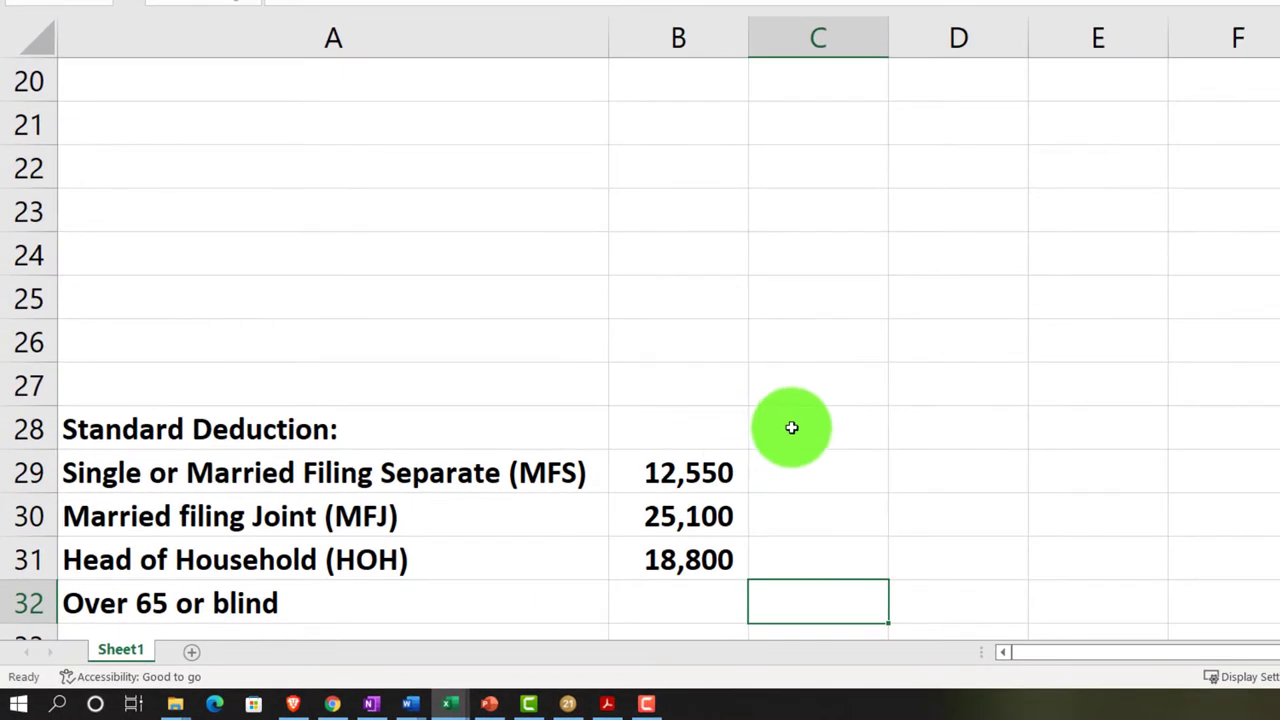
# - Enter the headers 'MFJ' in C28 and 'Single HOH' in D28
pyautogui.click(685, 469)
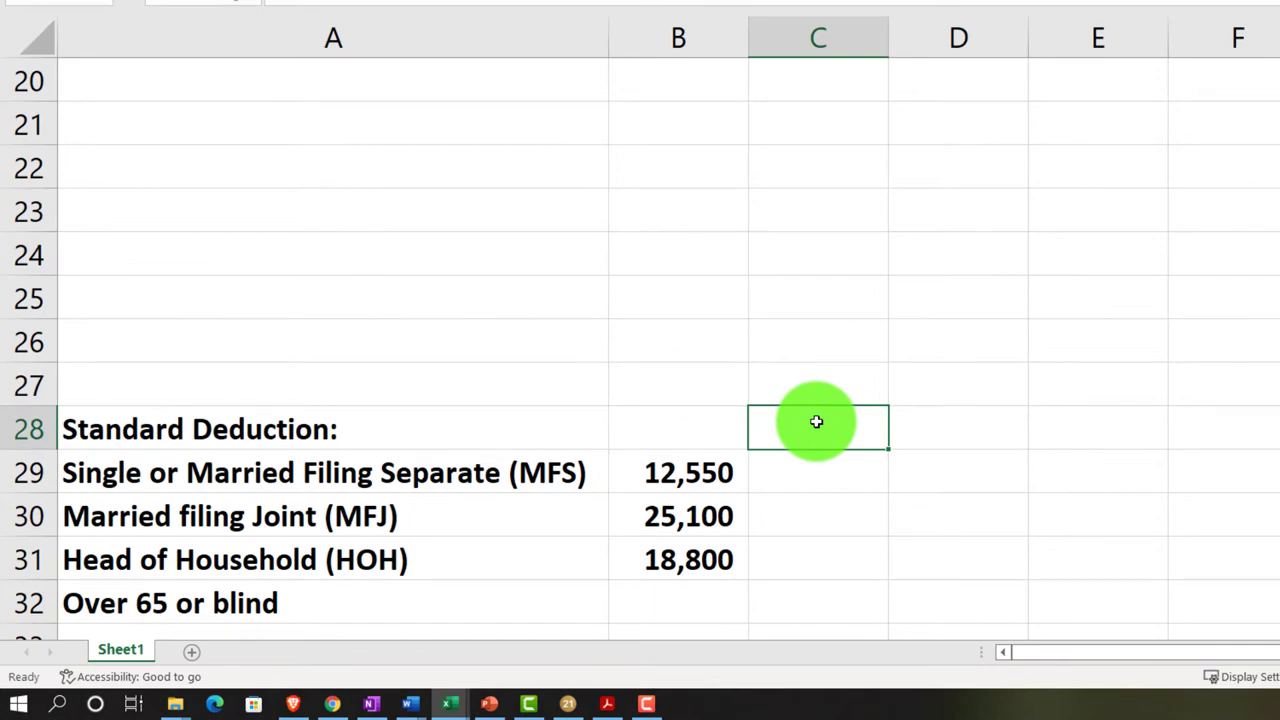
pyautogui.write('MFJ')
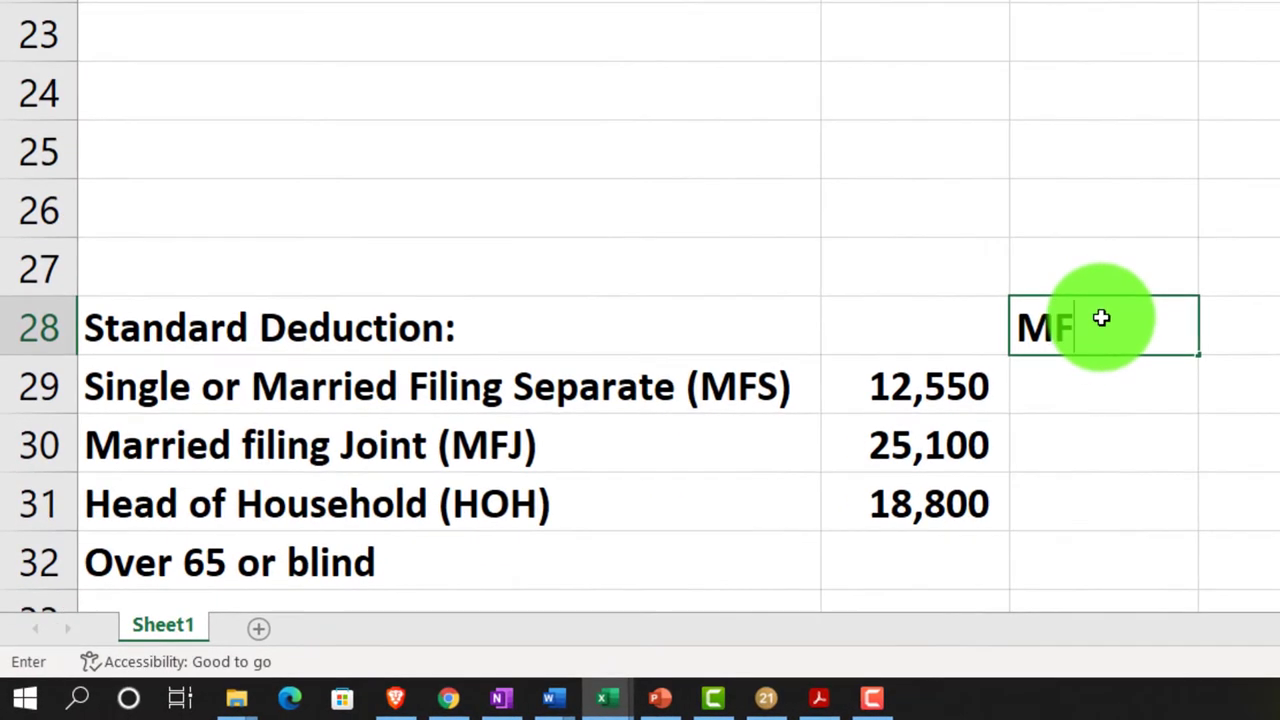
pyautogui.press('Tab')
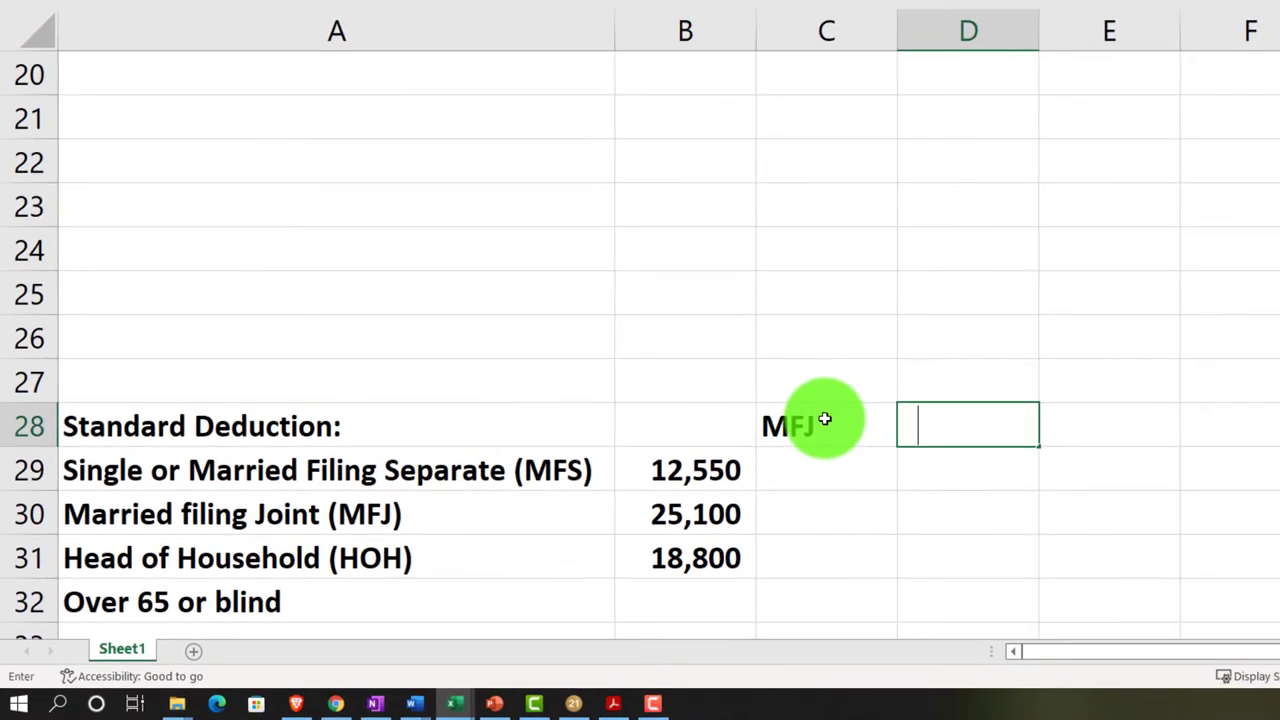
pyautogui.write('Single ')
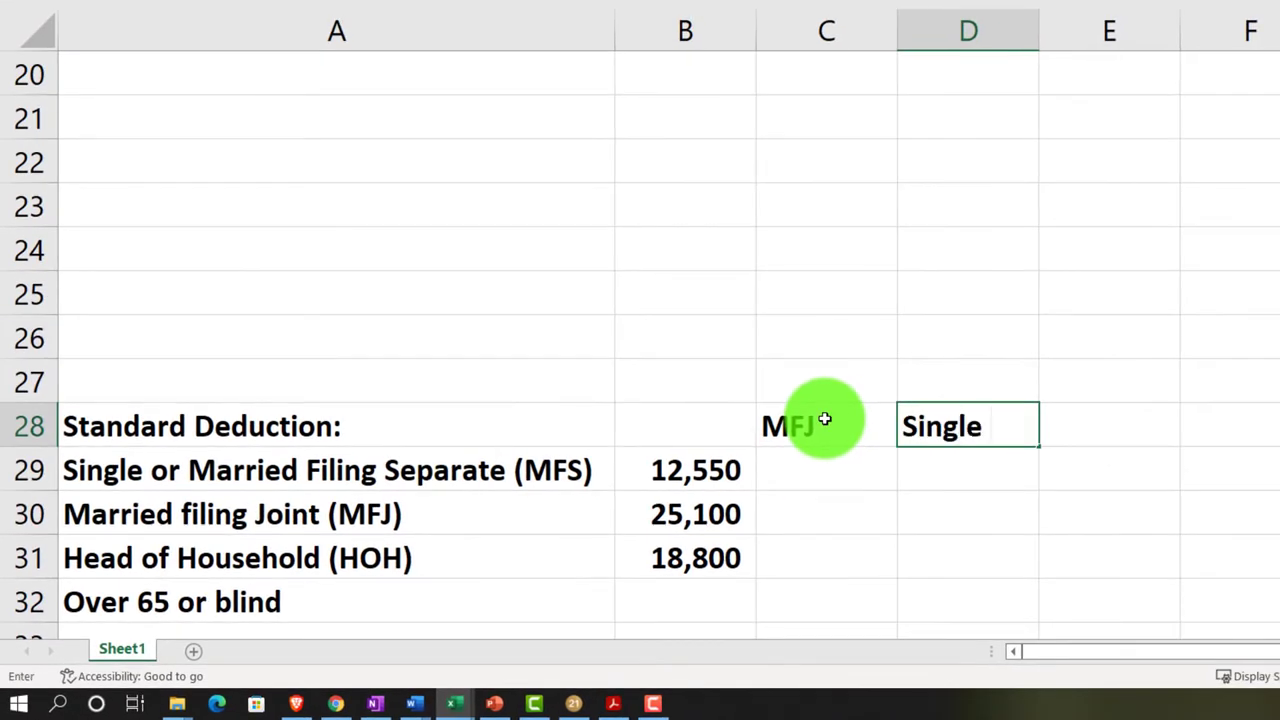
pyautogui.write('HOG')
pyautogui.press('BackSpace')
pyautogui.write('H')
pyautogui.press('Return')
# - Center C28:D28 and give the headers white text on a black fill
pyautogui.moveTo(825, 420); pyautogui.dragTo(960, 425)
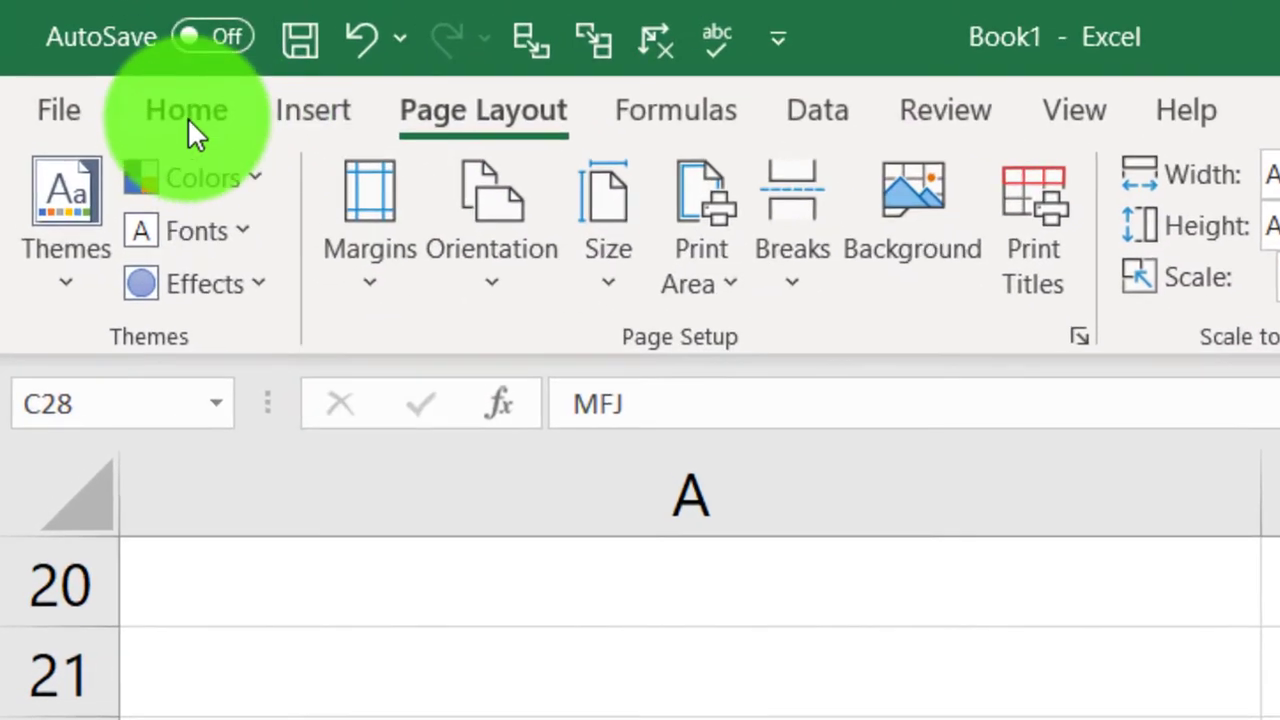
pyautogui.click(187, 117)
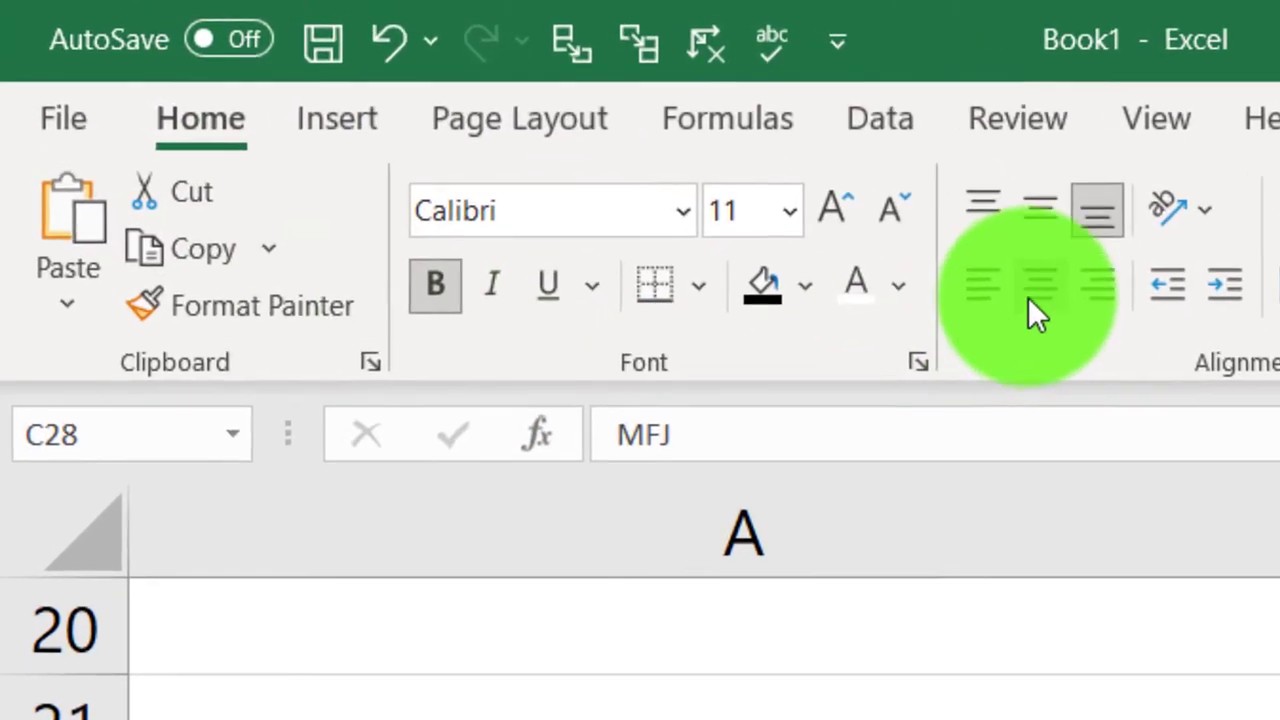
pyautogui.click(969, 265)
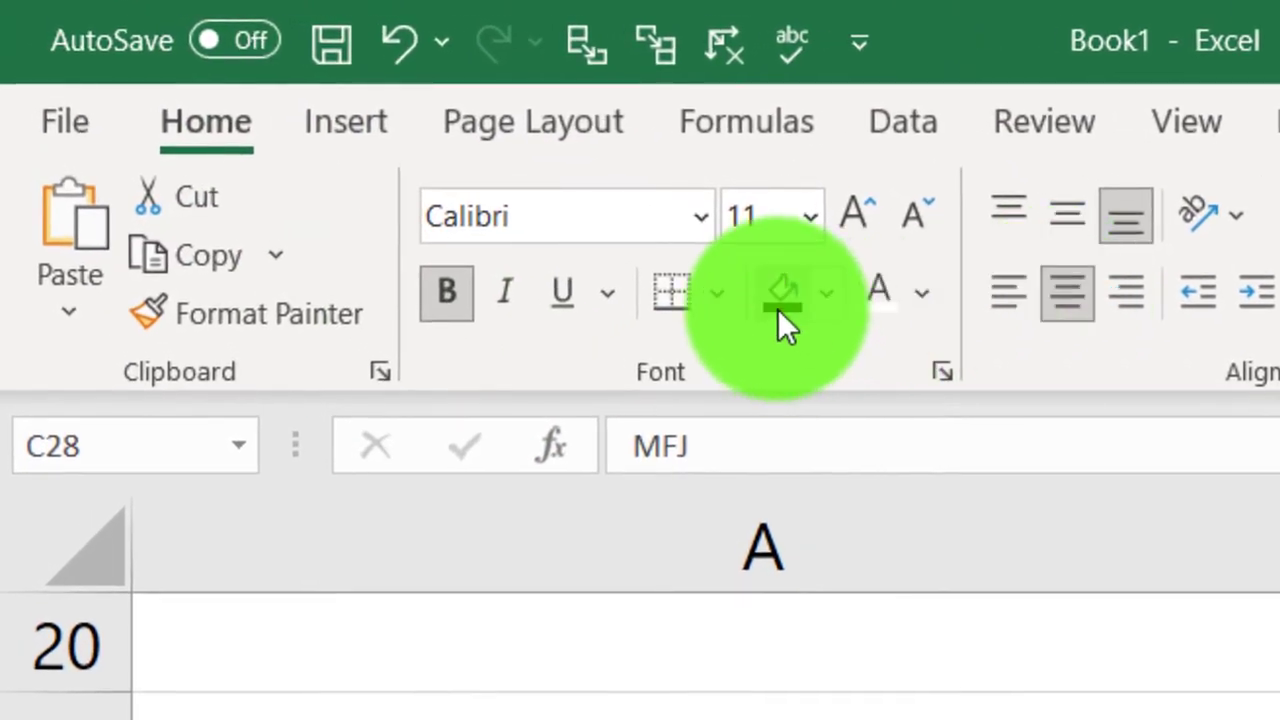
pyautogui.click(881, 290)
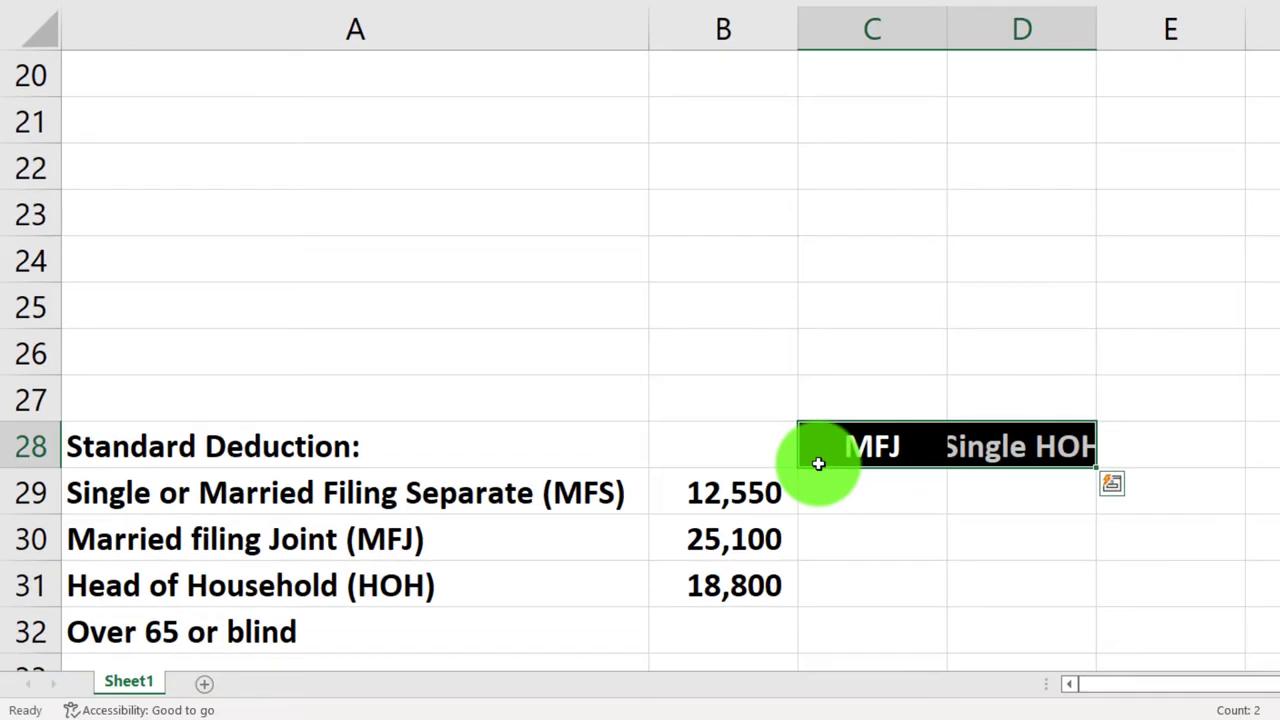
pyautogui.click(866, 495)
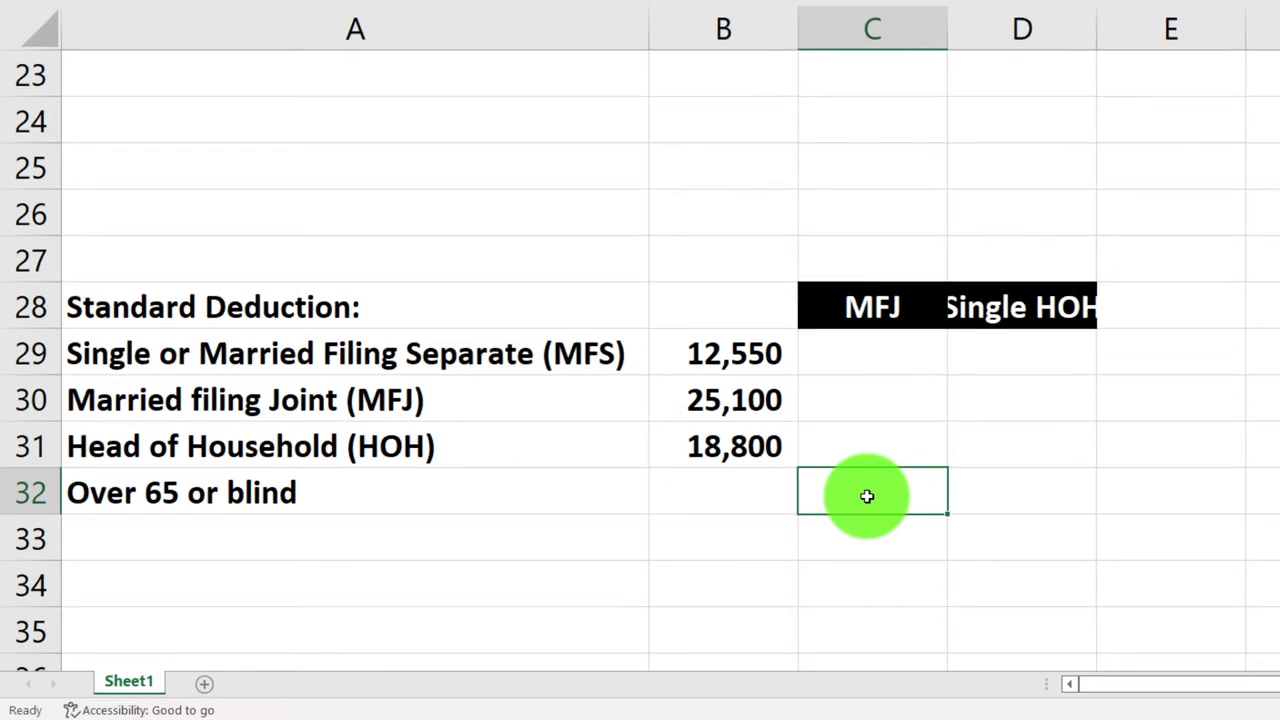
# - Enter 1,350 in C32 and 1,700 in D32 for the Over 65 or blind add-on
pyautogui.write('1,35')
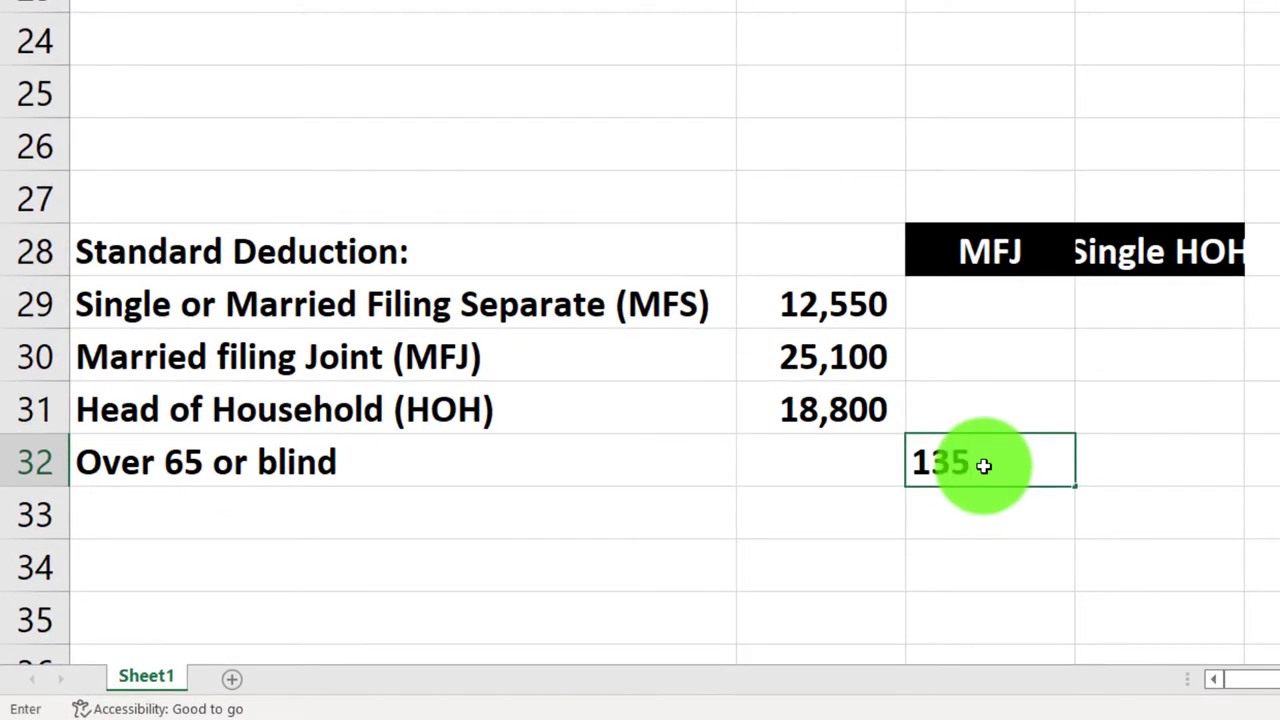
pyautogui.write('0')
pyautogui.press('Return')
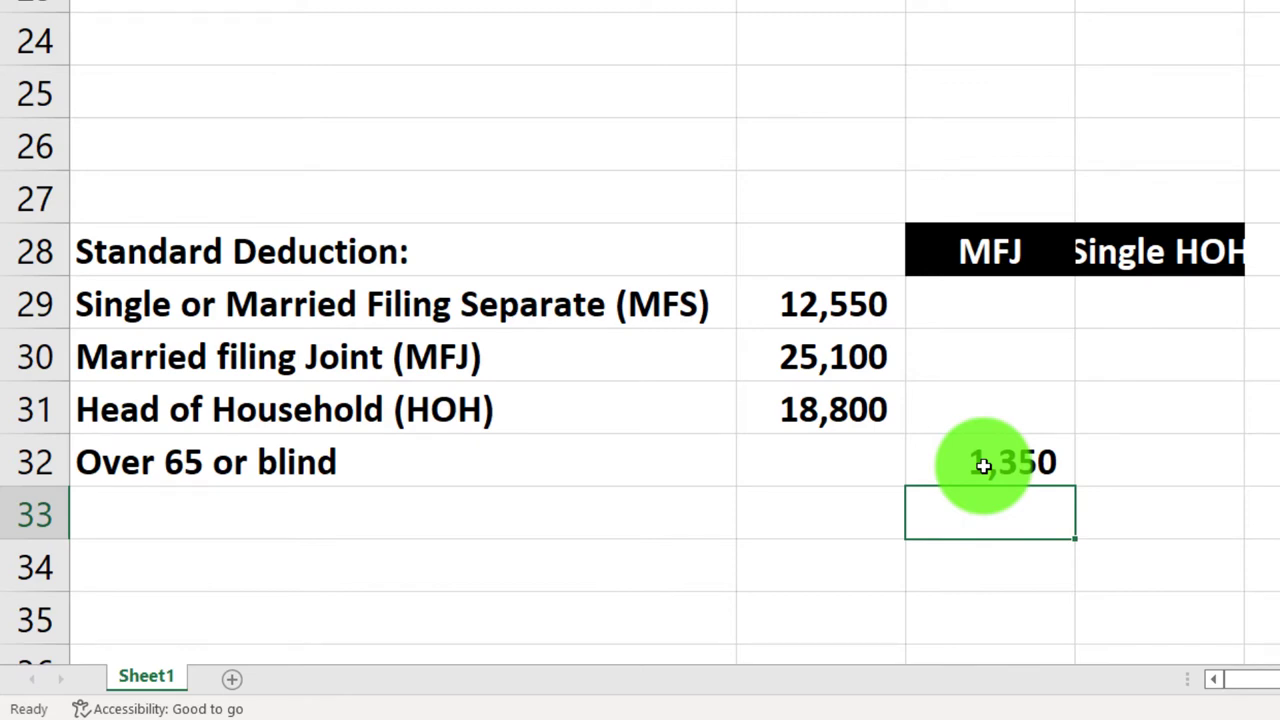
pyautogui.press('Up')
pyautogui.press('Right')
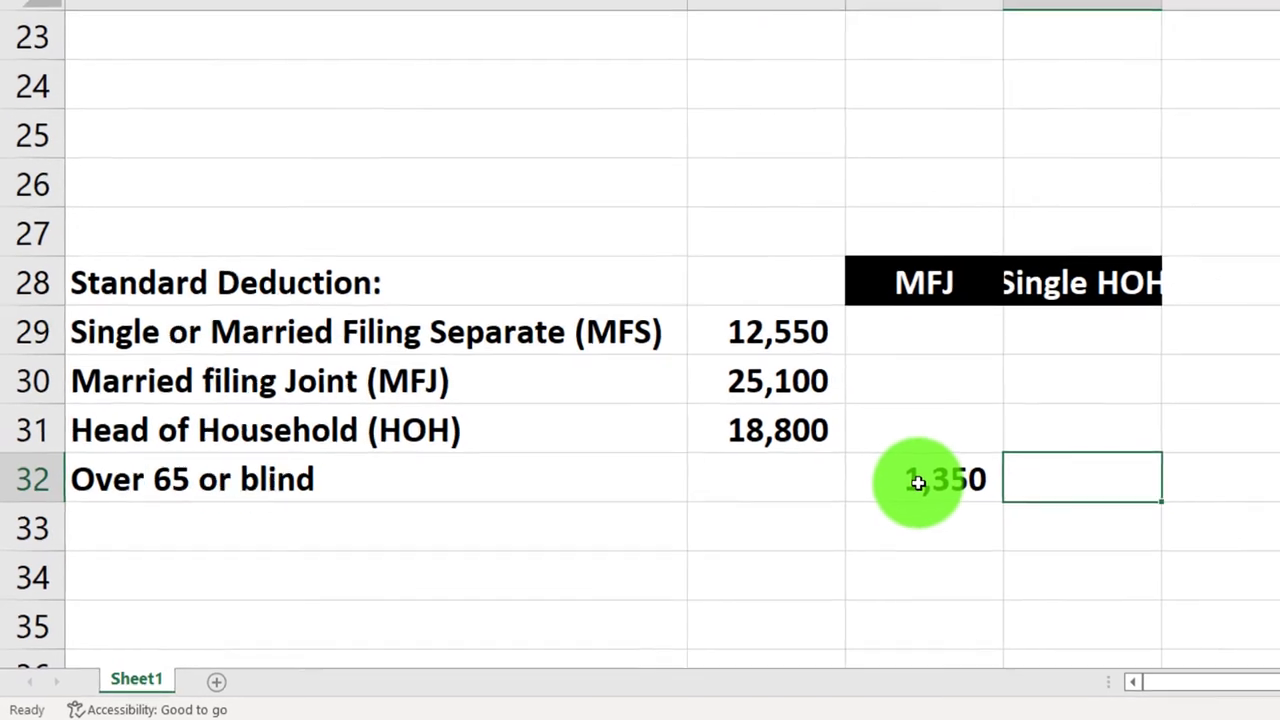
pyautogui.write('1700')
pyautogui.press('Return')
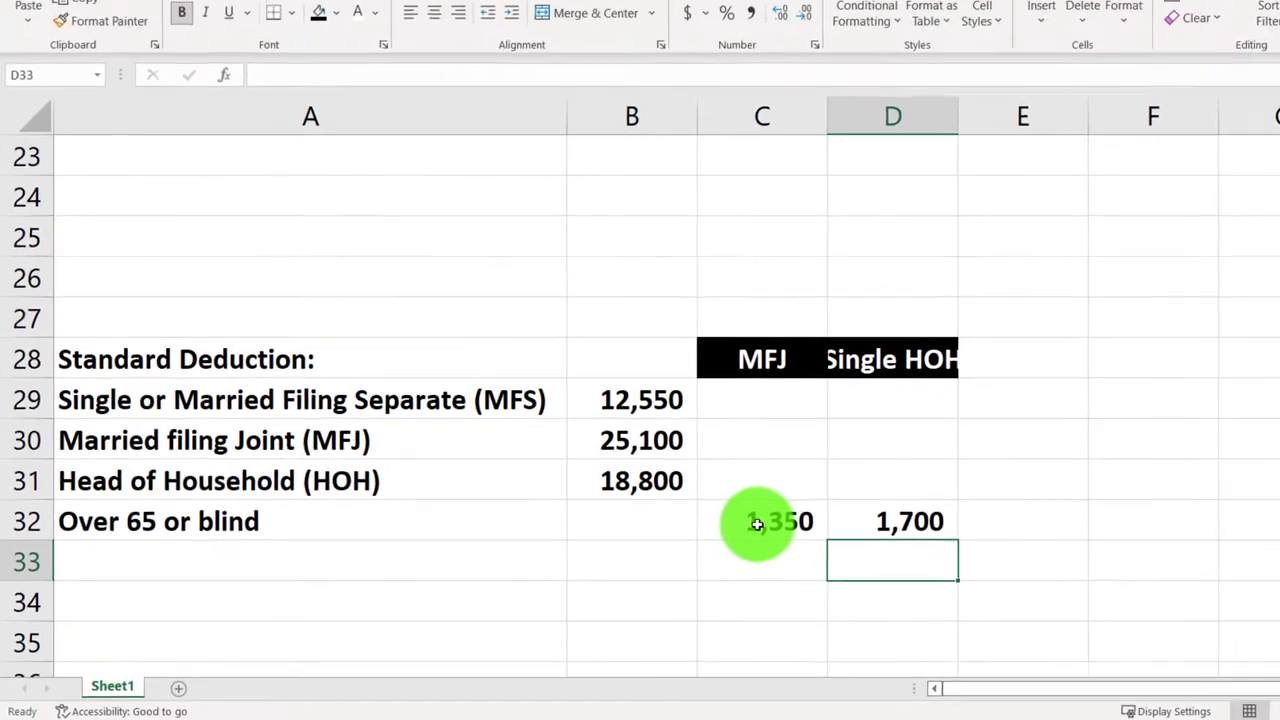
pyautogui.press('Home')
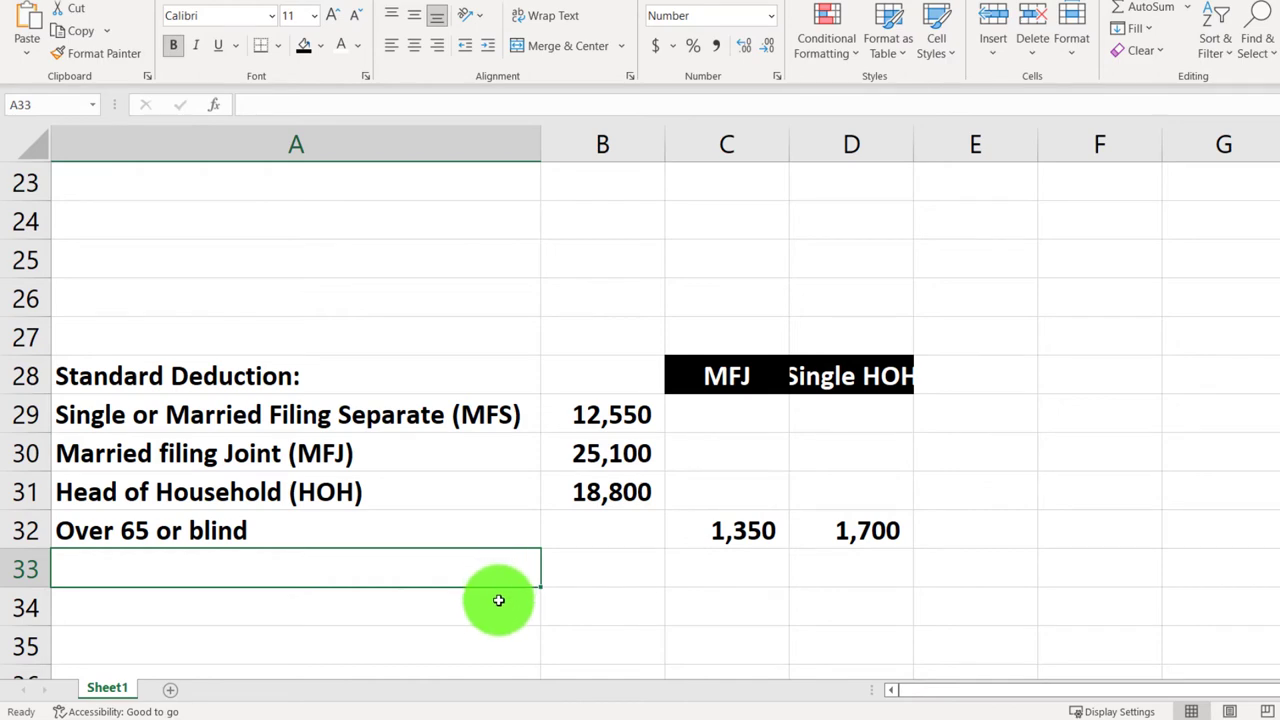
pyautogui.click(498, 600)
# - Set B7 to =B29 so the Standard Deduction shows the single filer's 12,550
pyautogui.scroll(8, 499, 602)
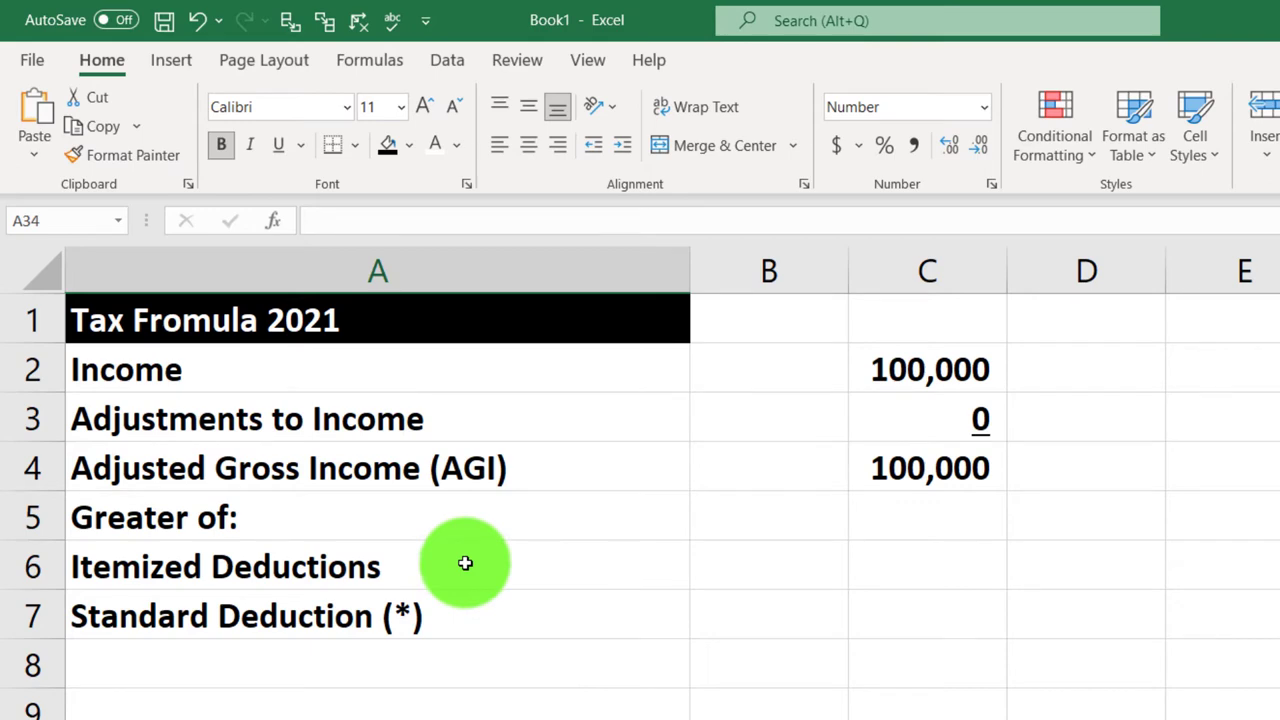
pyautogui.click(778, 620)
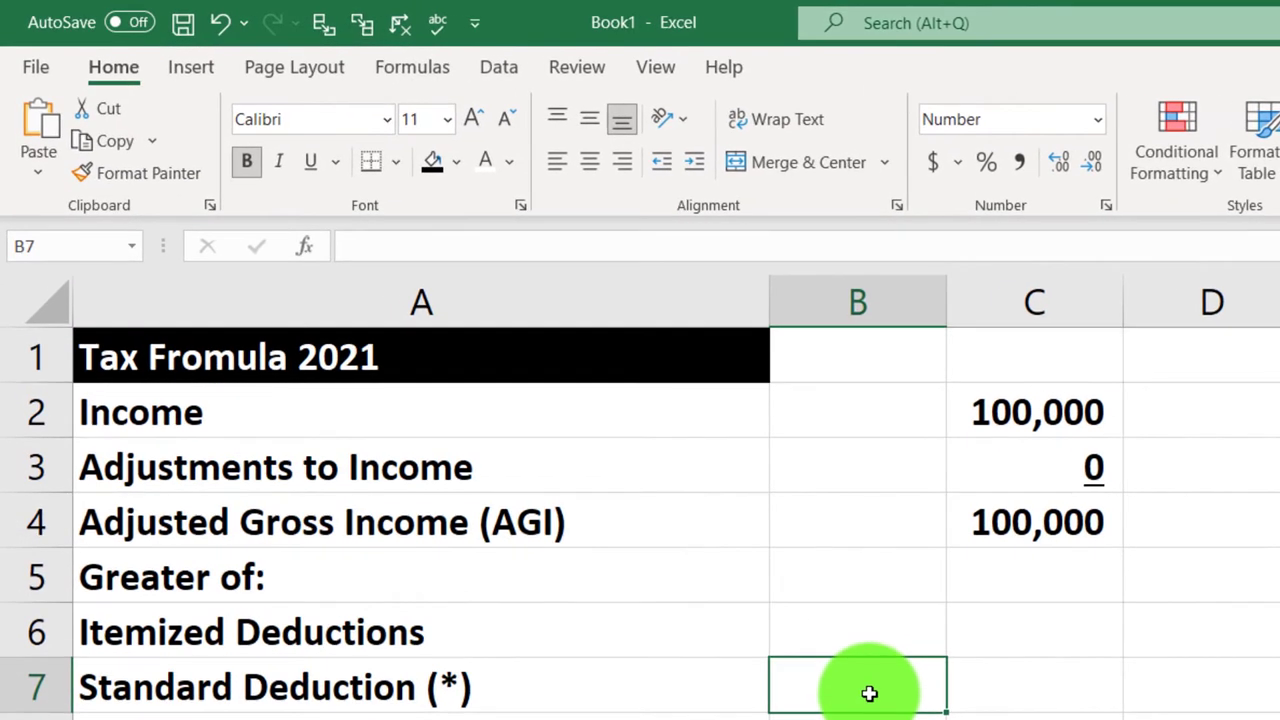
pyautogui.write('=')
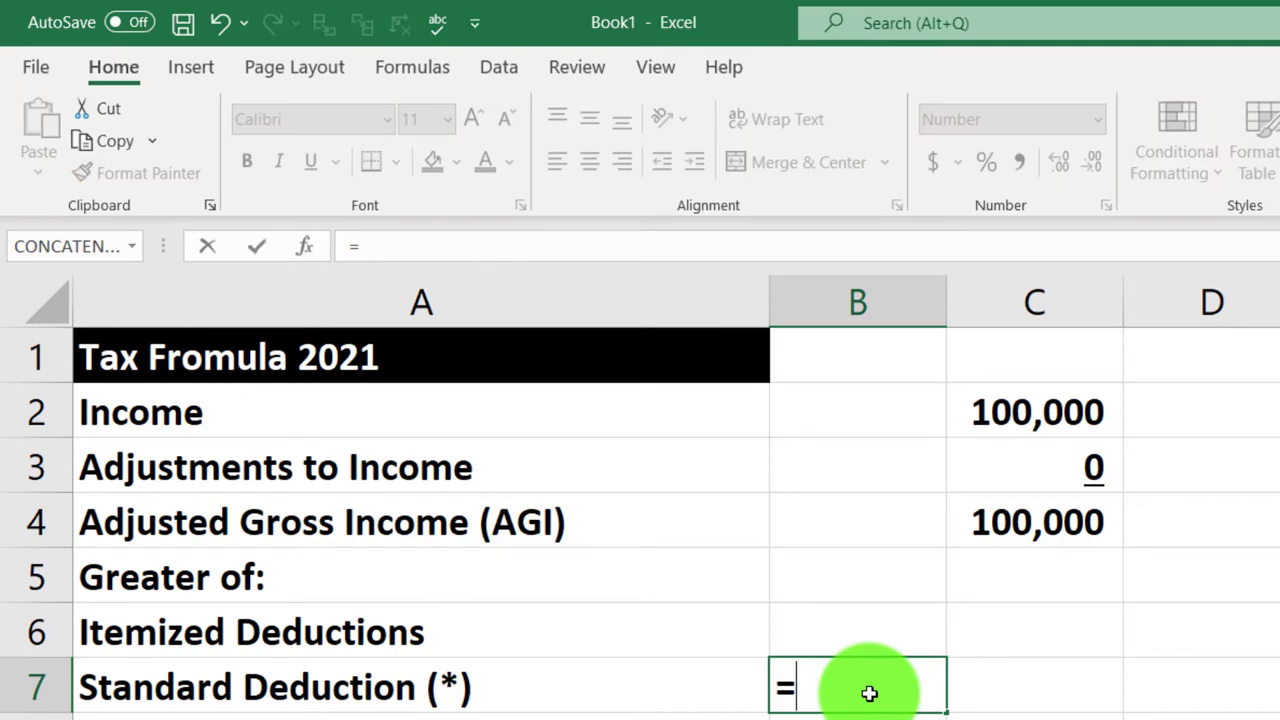
pyautogui.press('Down')
pyautogui.press('Down')
pyautogui.press('Down')
pyautogui.press('Down')
pyautogui.press('Down')
pyautogui.press('Down')
pyautogui.press('Down')
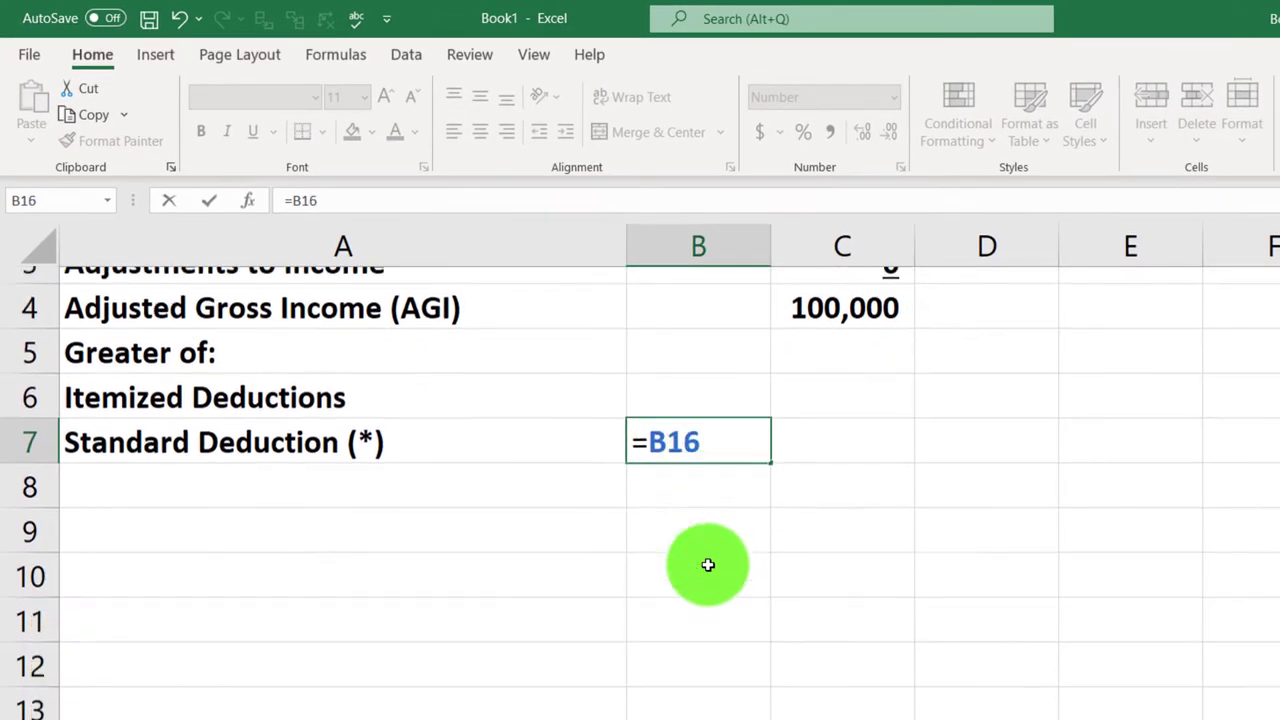
pyautogui.press('Down')
pyautogui.press('Down')
pyautogui.press('Down')
pyautogui.press('Down')
pyautogui.press('Down')
pyautogui.press('Down')
pyautogui.press('Down')
pyautogui.press('Down')
pyautogui.press('Down')
pyautogui.press('Down')
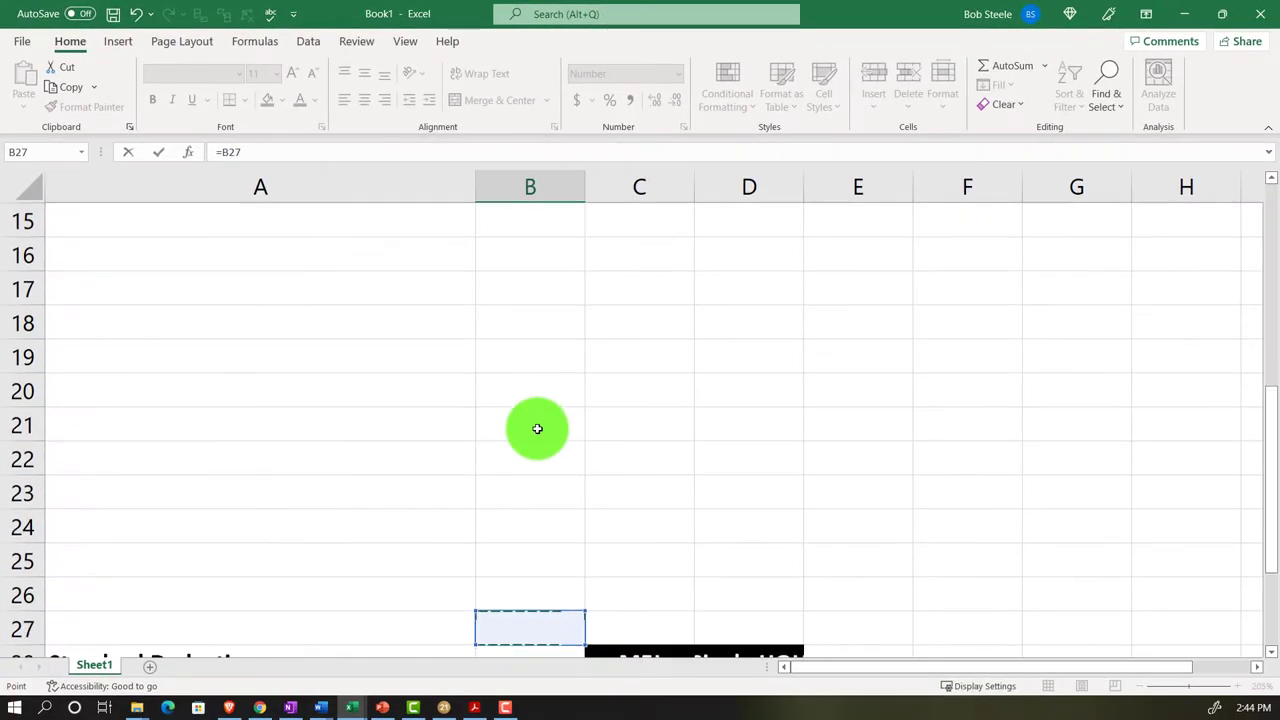
pyautogui.press('Down')
pyautogui.press('Down')
pyautogui.press('Down')
pyautogui.press('Down')
pyautogui.press('Up')
pyautogui.press('Up')
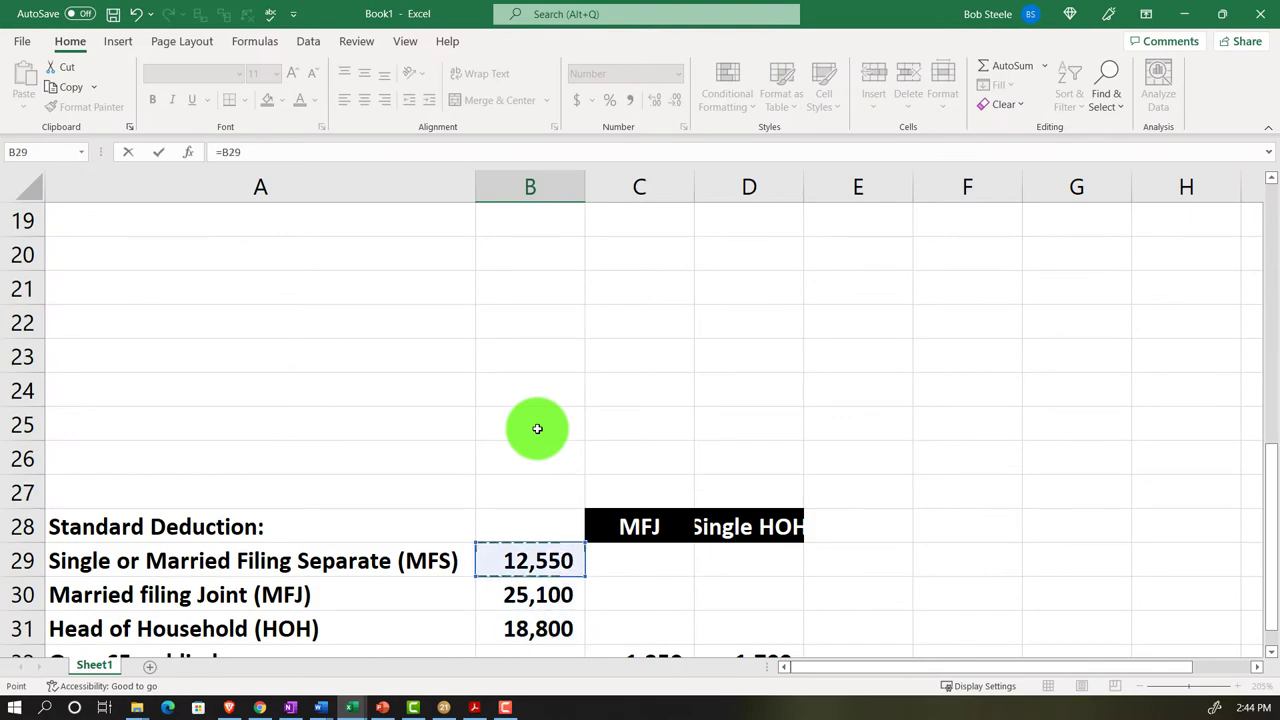
pyautogui.press('Return')
pyautogui.press('Up')
pyautogui.press('Up')
pyautogui.press('Up')
pyautogui.press('Up')
pyautogui.press('Up')
pyautogui.press('Up')
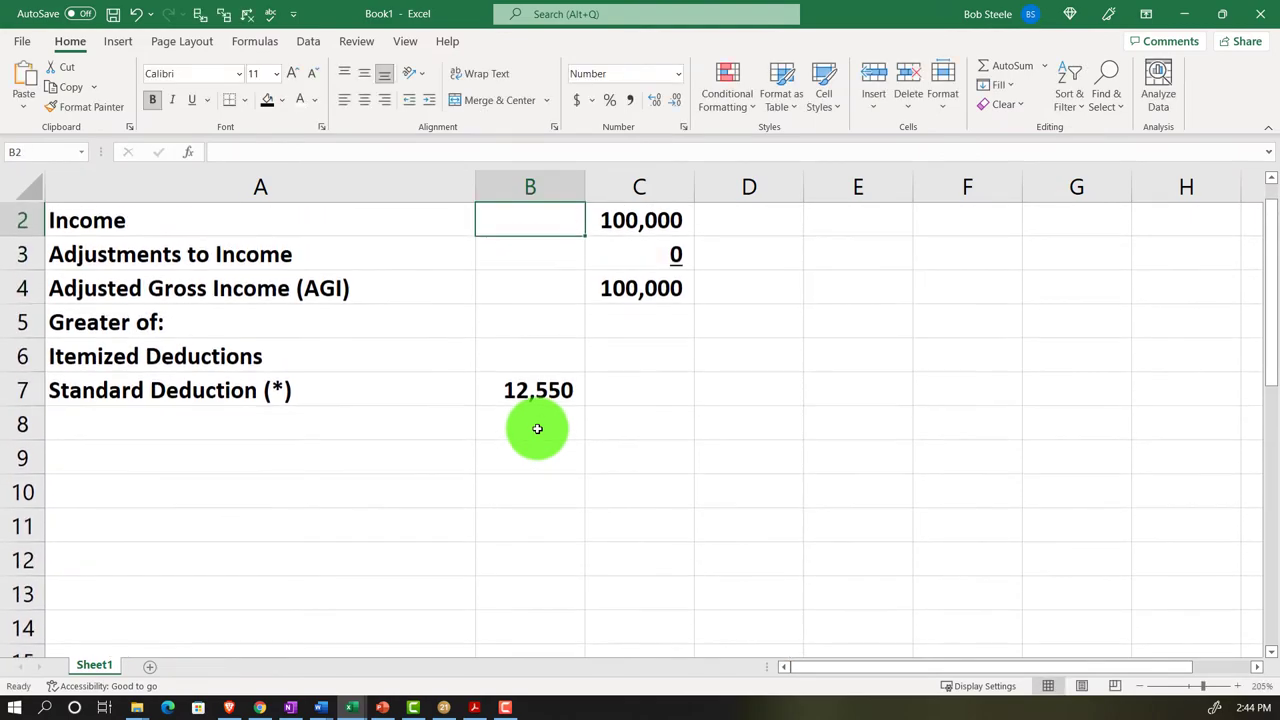
pyautogui.press('Down')
pyautogui.press('Down')
pyautogui.press('Down')
pyautogui.press('Down')
pyautogui.press('Down')
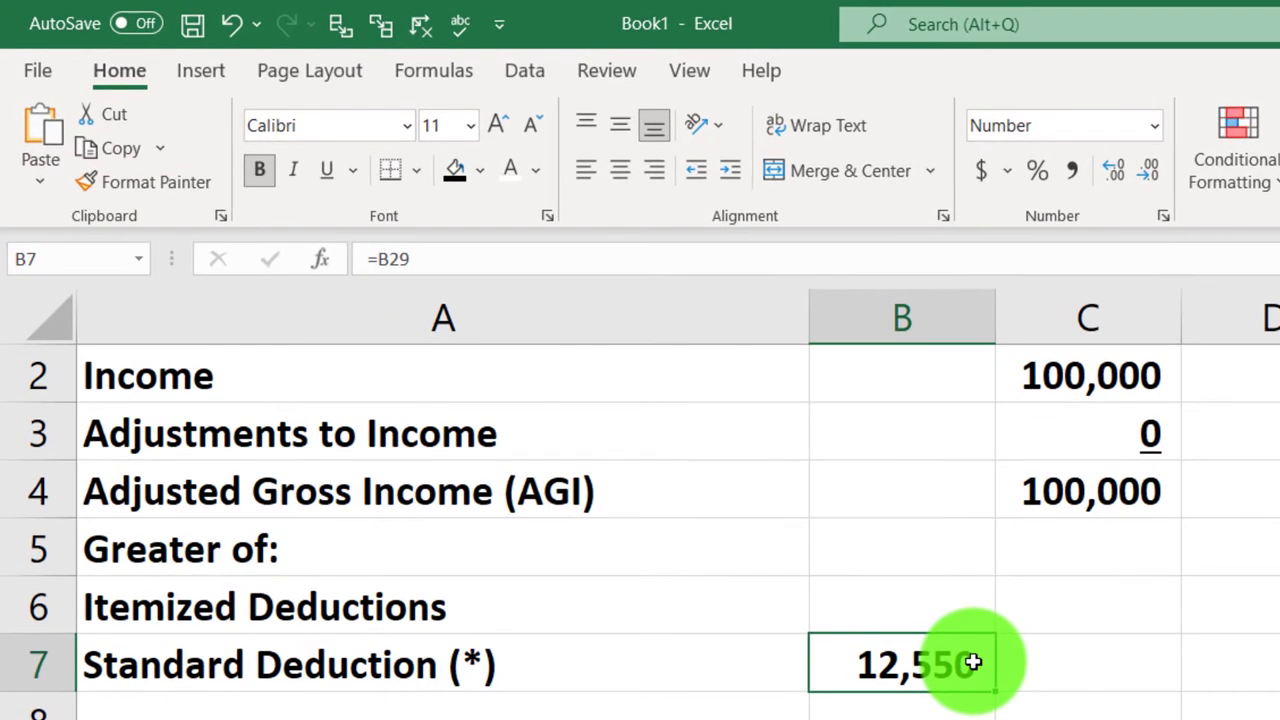
pyautogui.moveTo(588, 604); pyautogui.dragTo(586, 648)
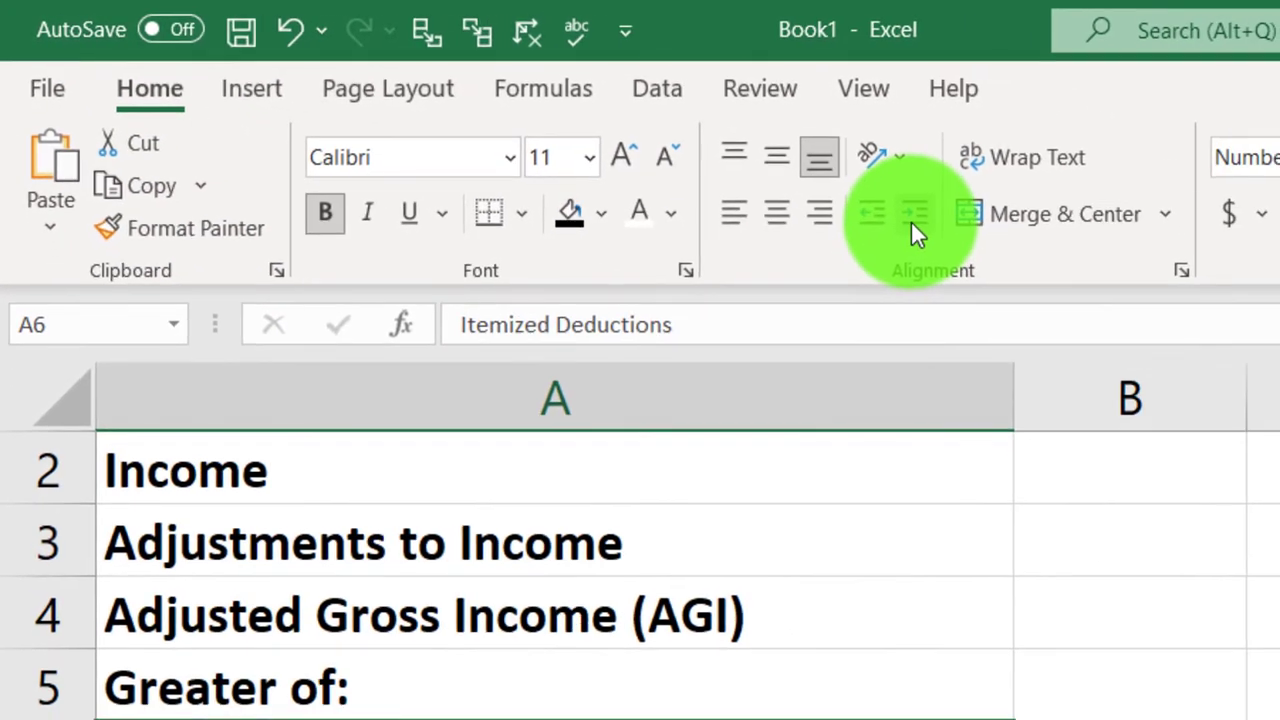
# - Indent the Itemized and Standard Deduction labels and enter 0 as itemized deductions in B6
pyautogui.click(911, 220)
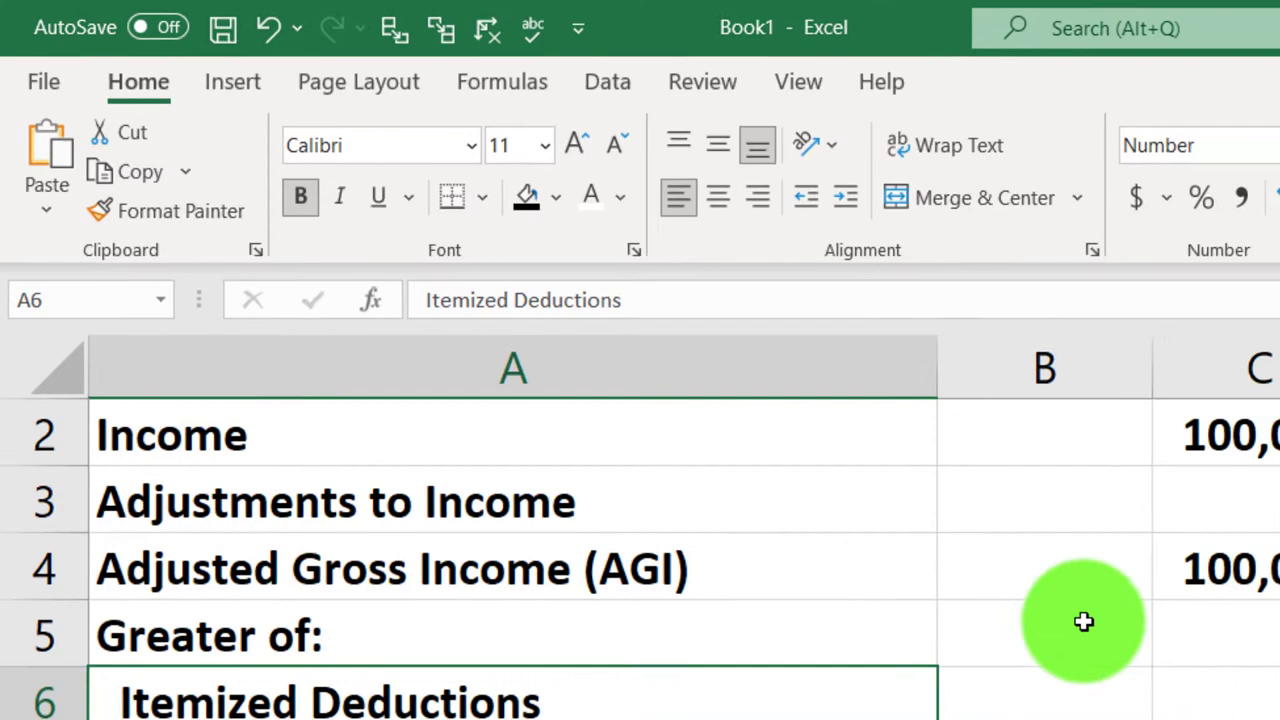
pyautogui.click(851, 549)
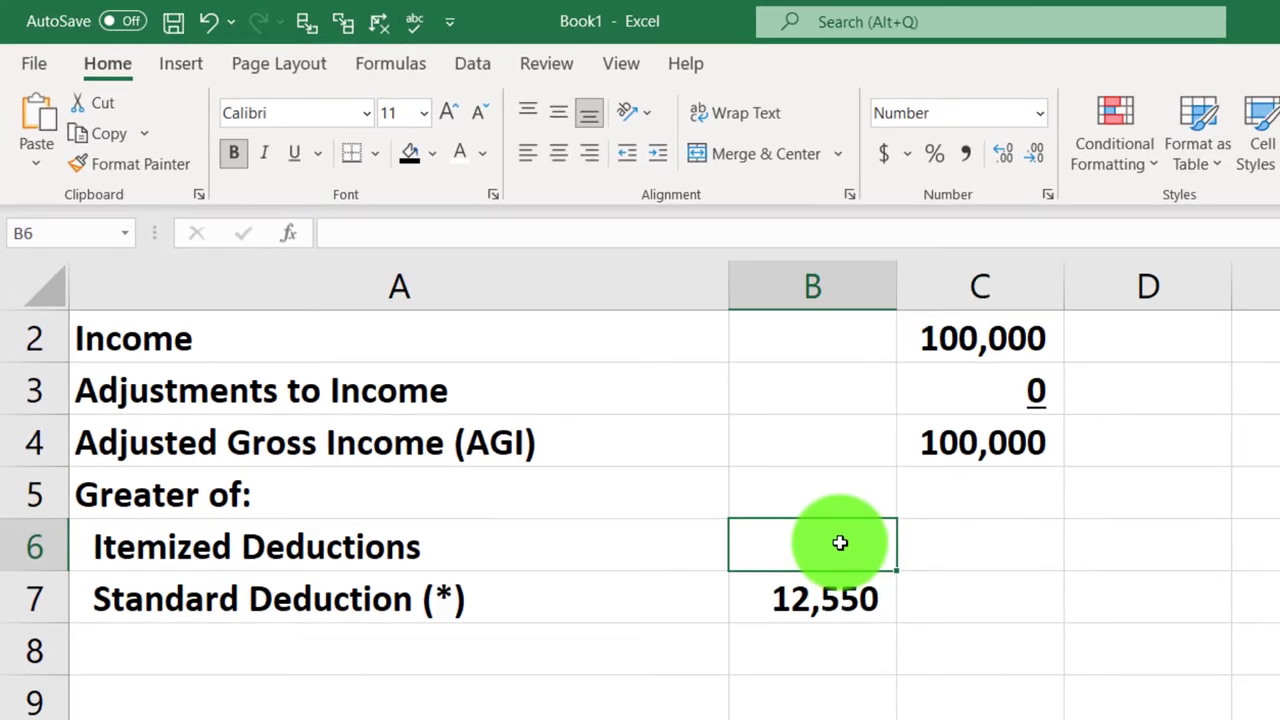
pyautogui.write('0')
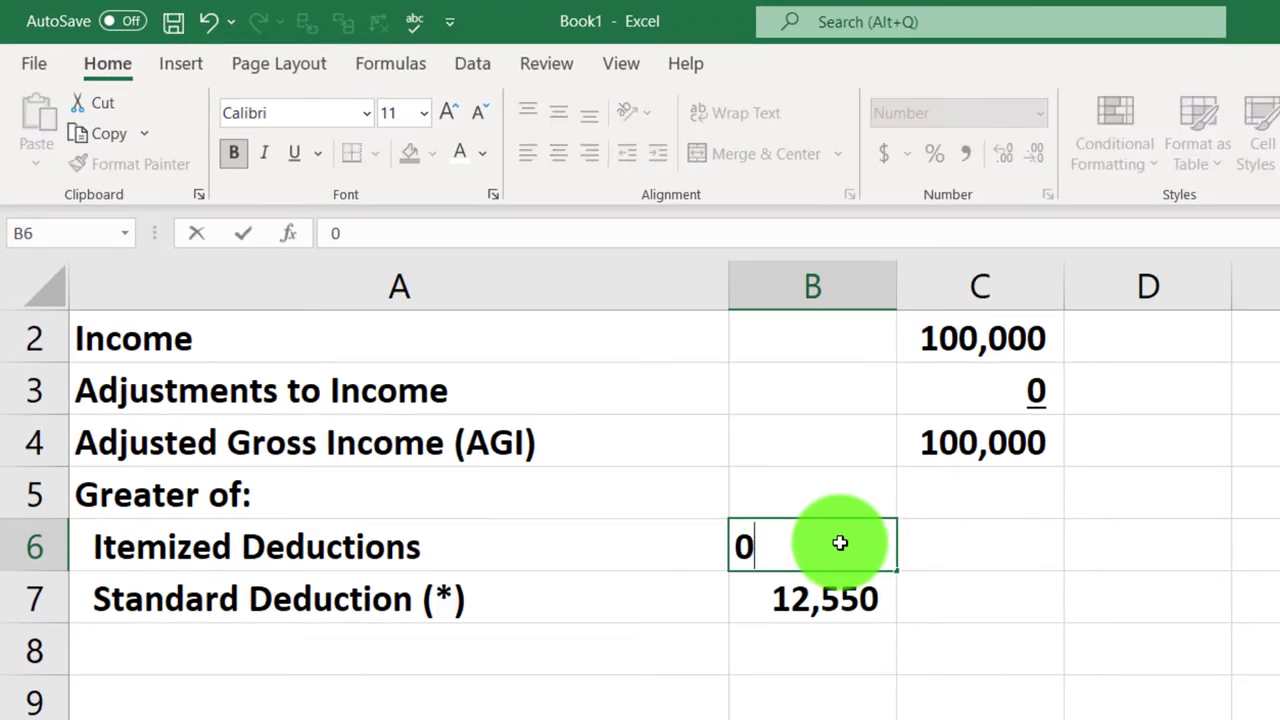
pyautogui.press('Return')
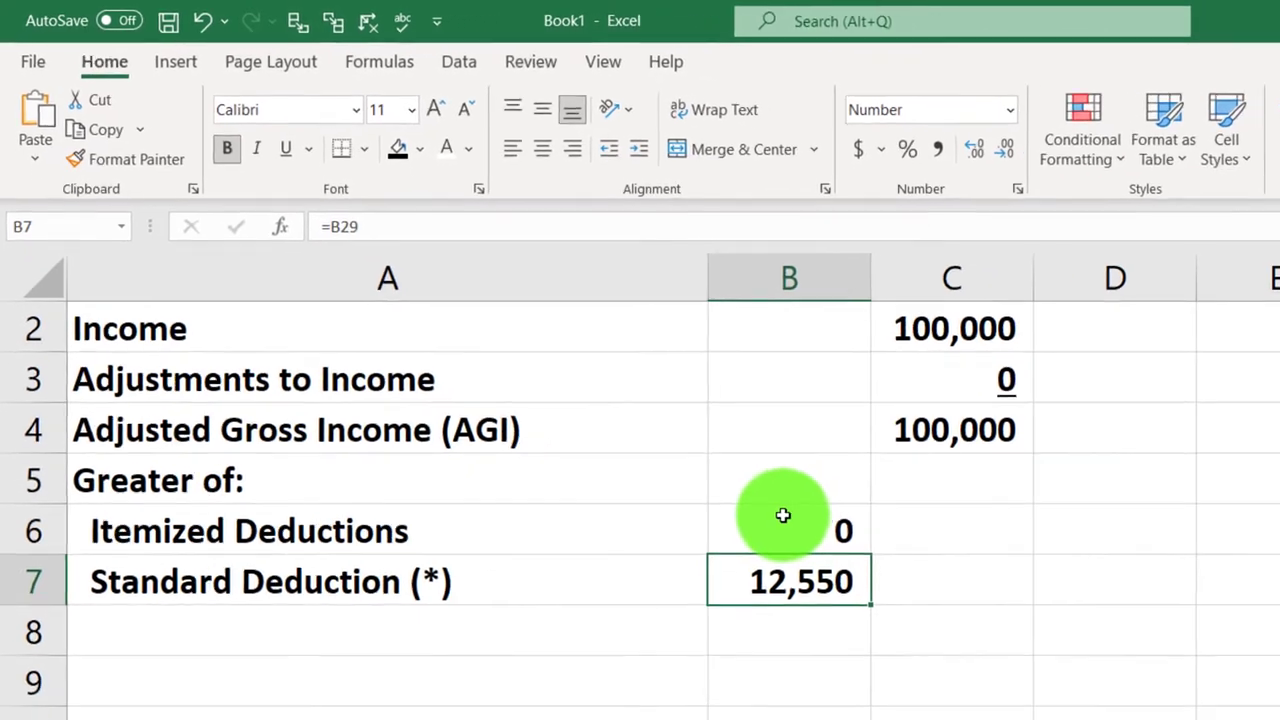
pyautogui.moveTo(760, 497); pyautogui.dragTo(746, 540)
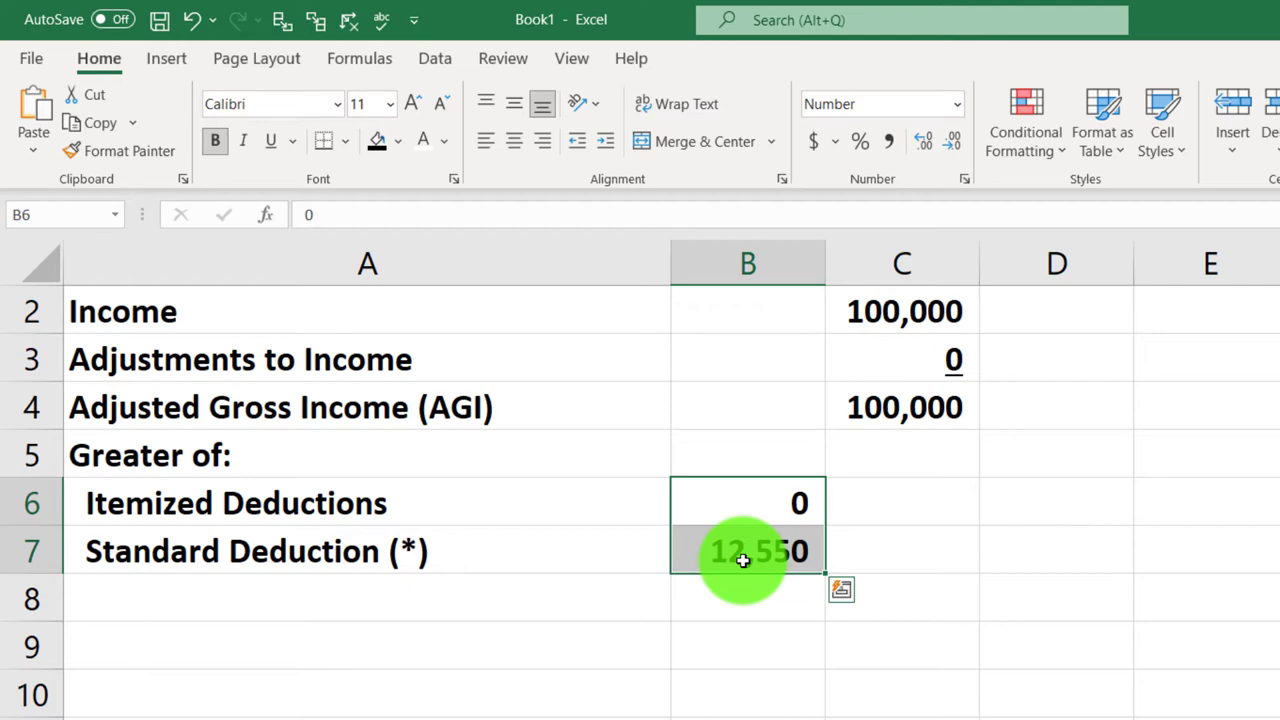
pyautogui.click(894, 554)
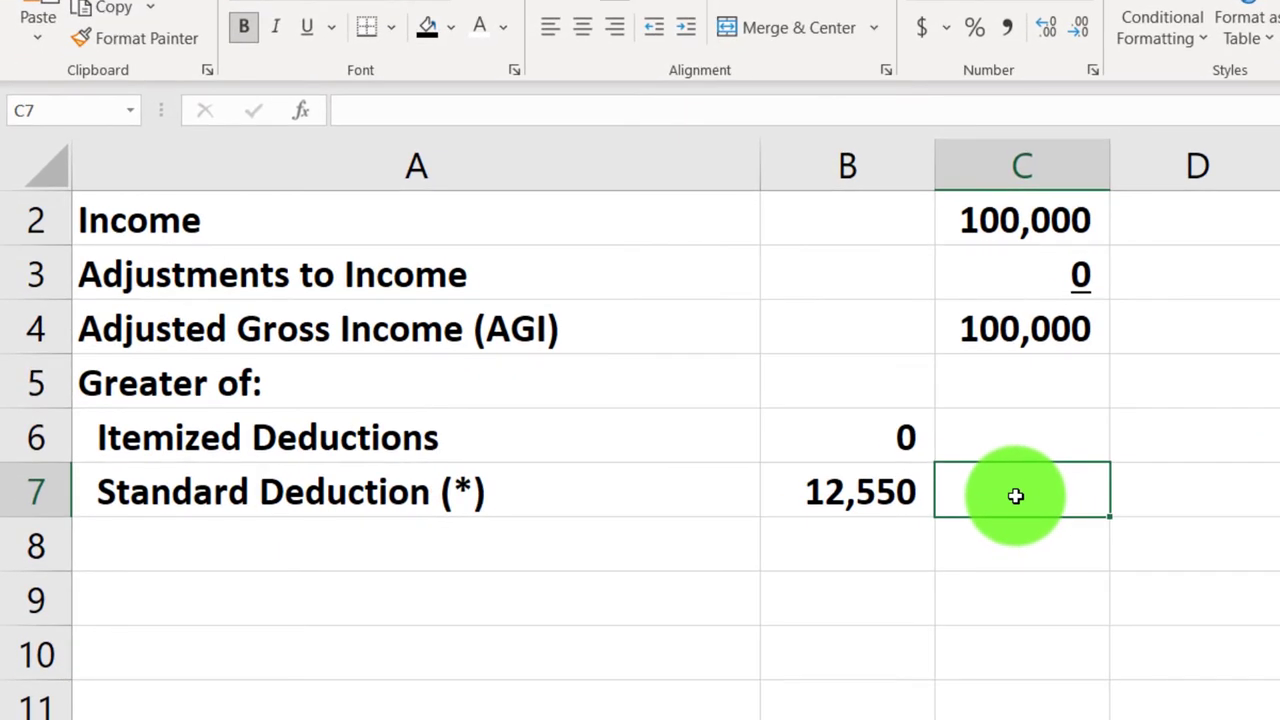
pyautogui.moveTo(986, 441); pyautogui.dragTo(988, 478)
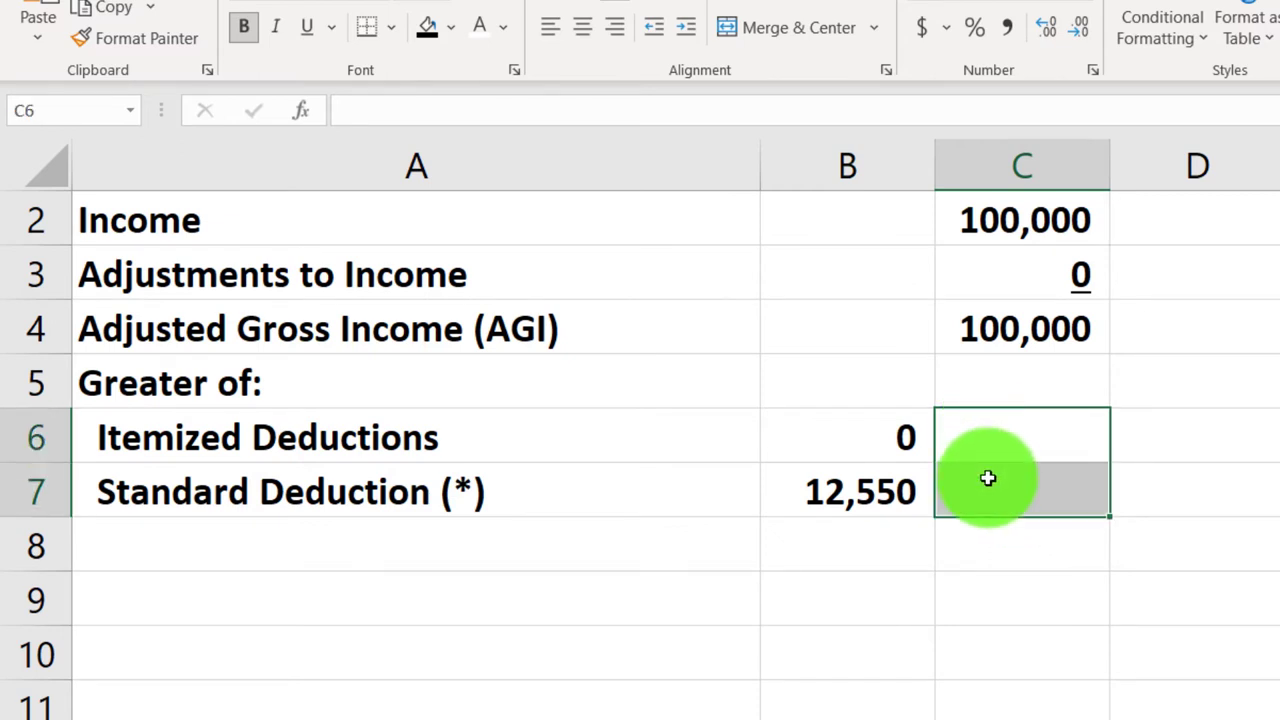
pyautogui.click(1001, 433)
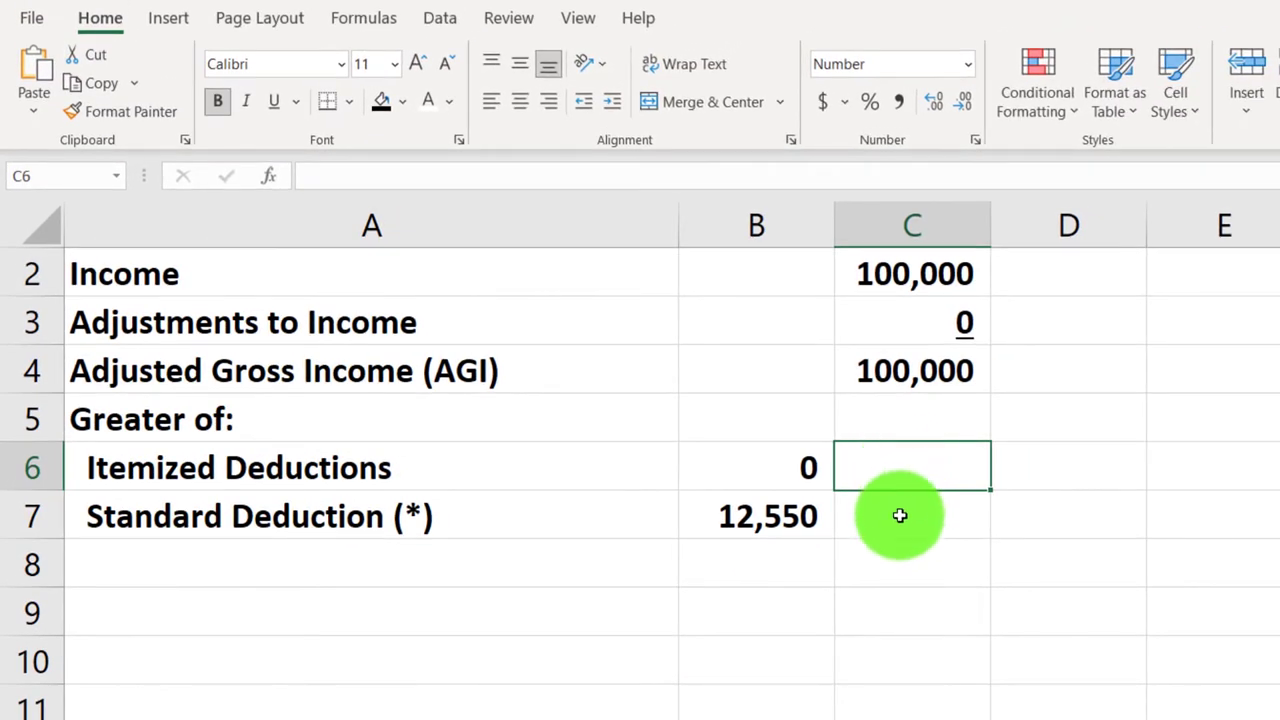
# - Change the itemized deductions in B6 to 200 and check both deduction values
pyautogui.click(790, 470)
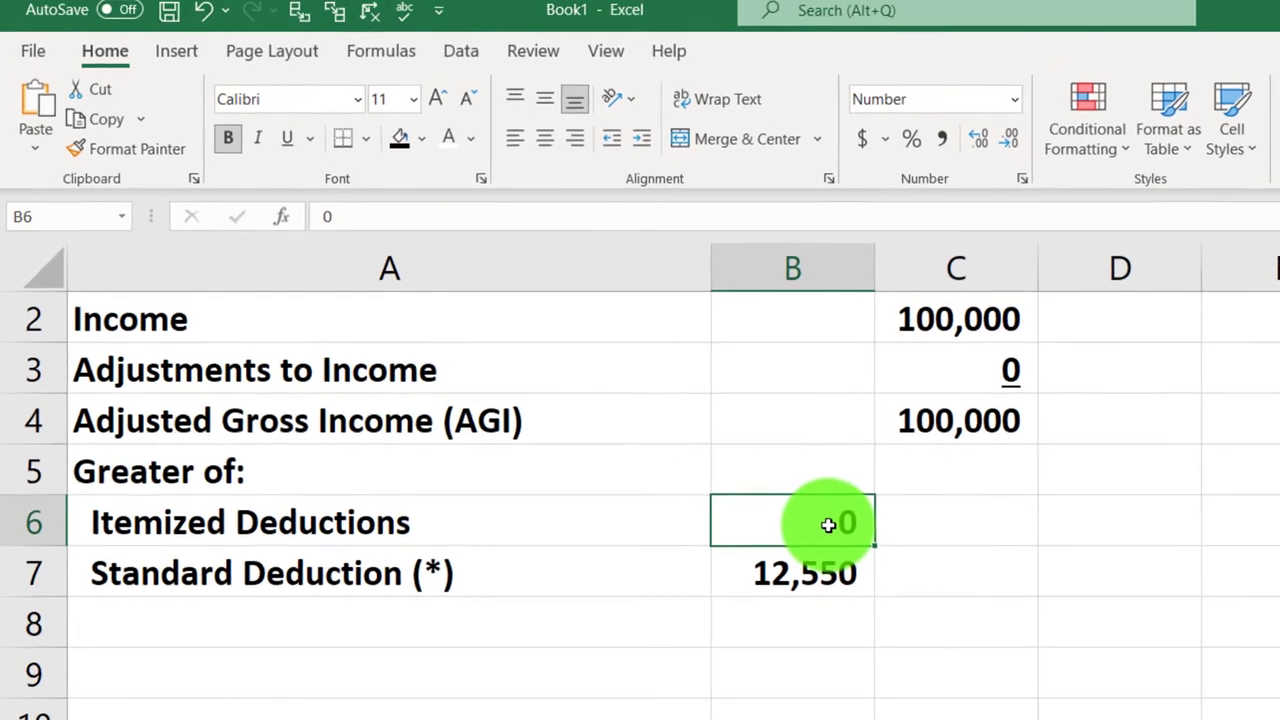
pyautogui.write('200')
pyautogui.press('Return')
pyautogui.press('Right')
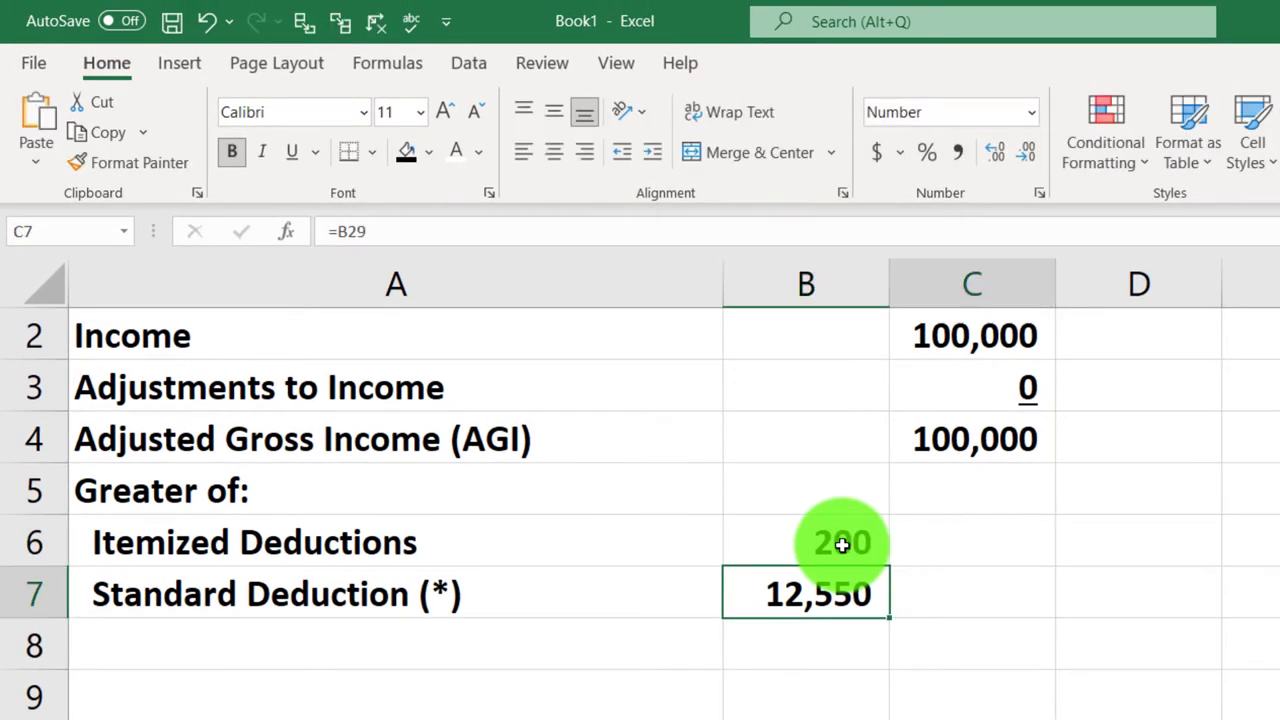
pyautogui.press('Up')
pyautogui.click(842, 543)
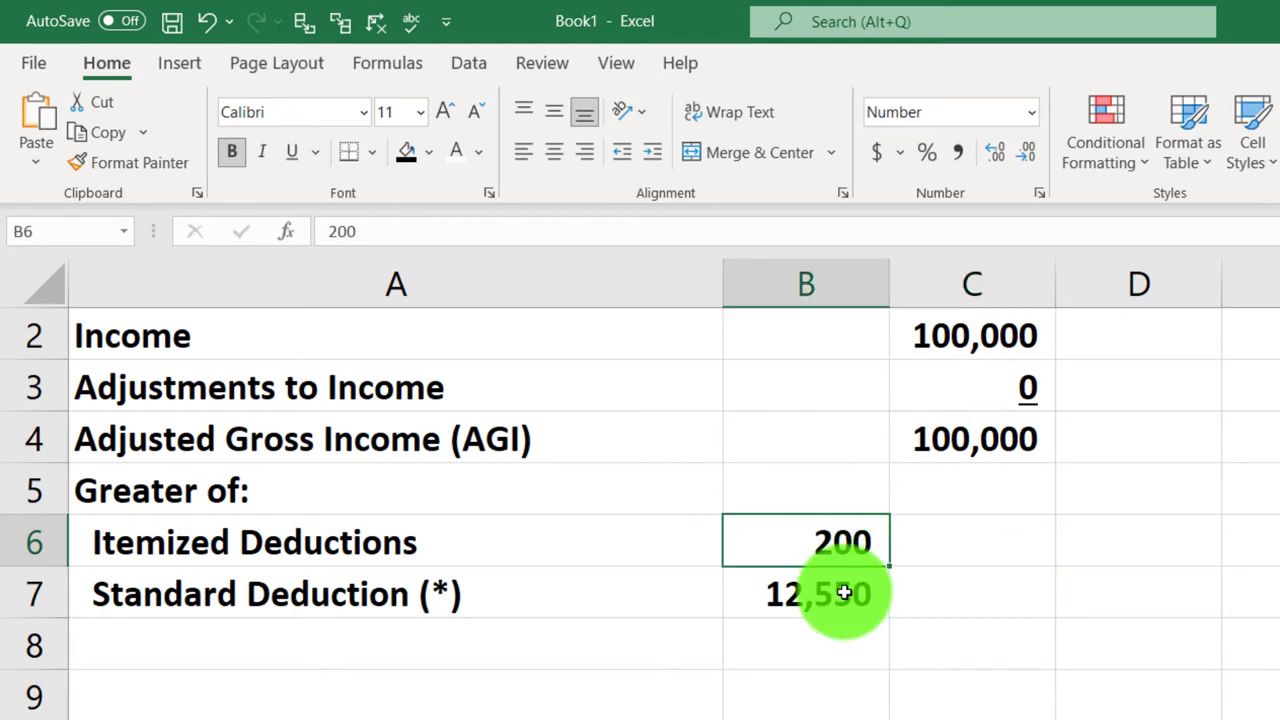
pyautogui.click(849, 585)
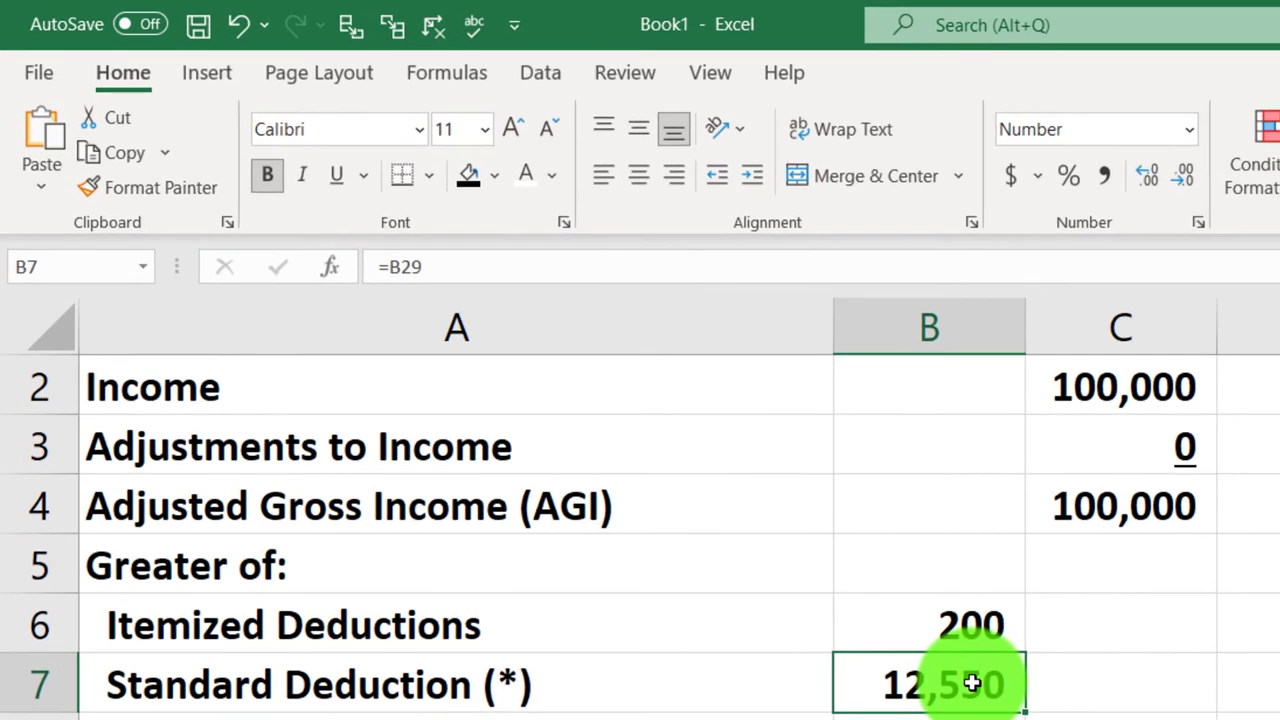
pyautogui.click(1089, 610)
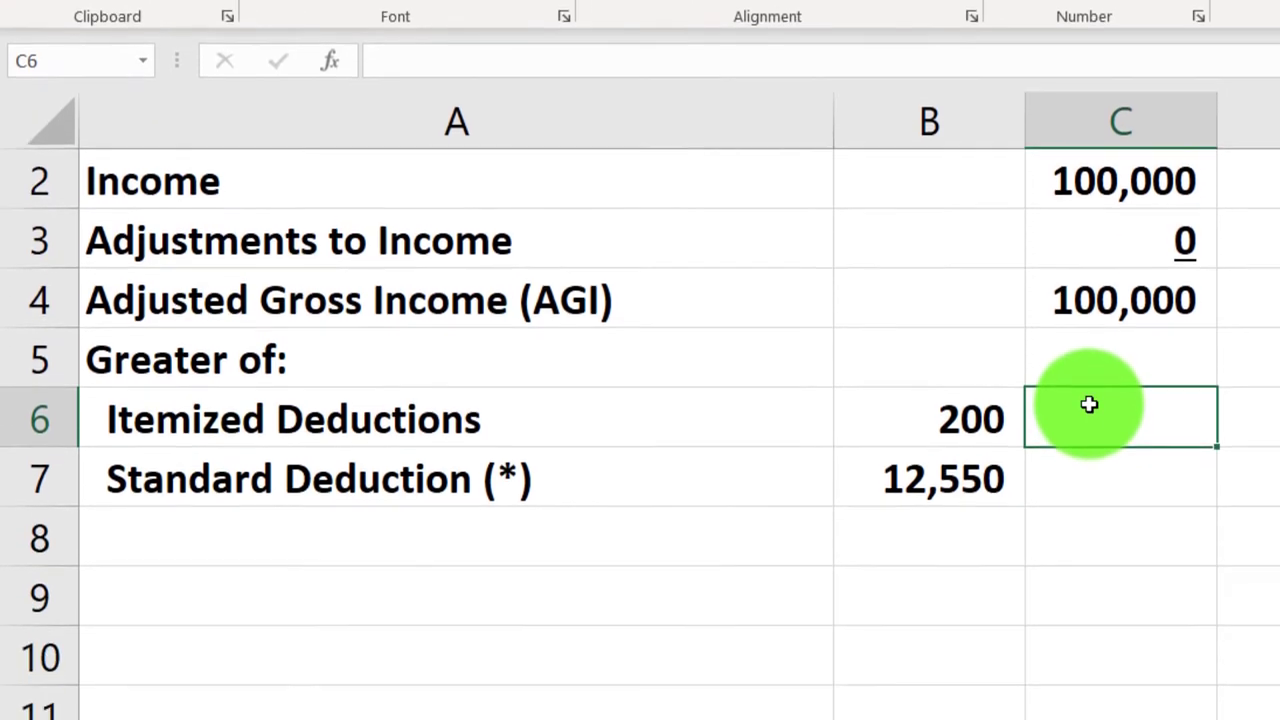
# - Enter =IF(B6>B7,B6,0) in C6, returning itemized deductions only when larger
pyautogui.write('=')
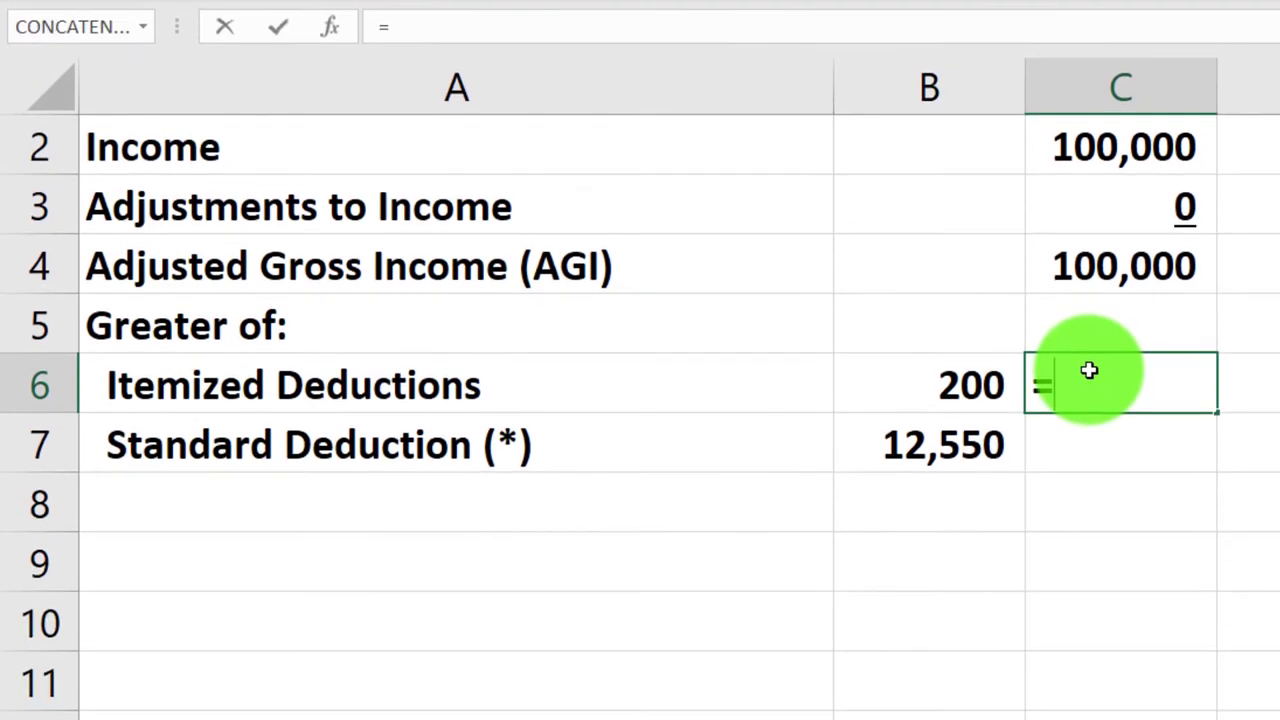
pyautogui.write('if')
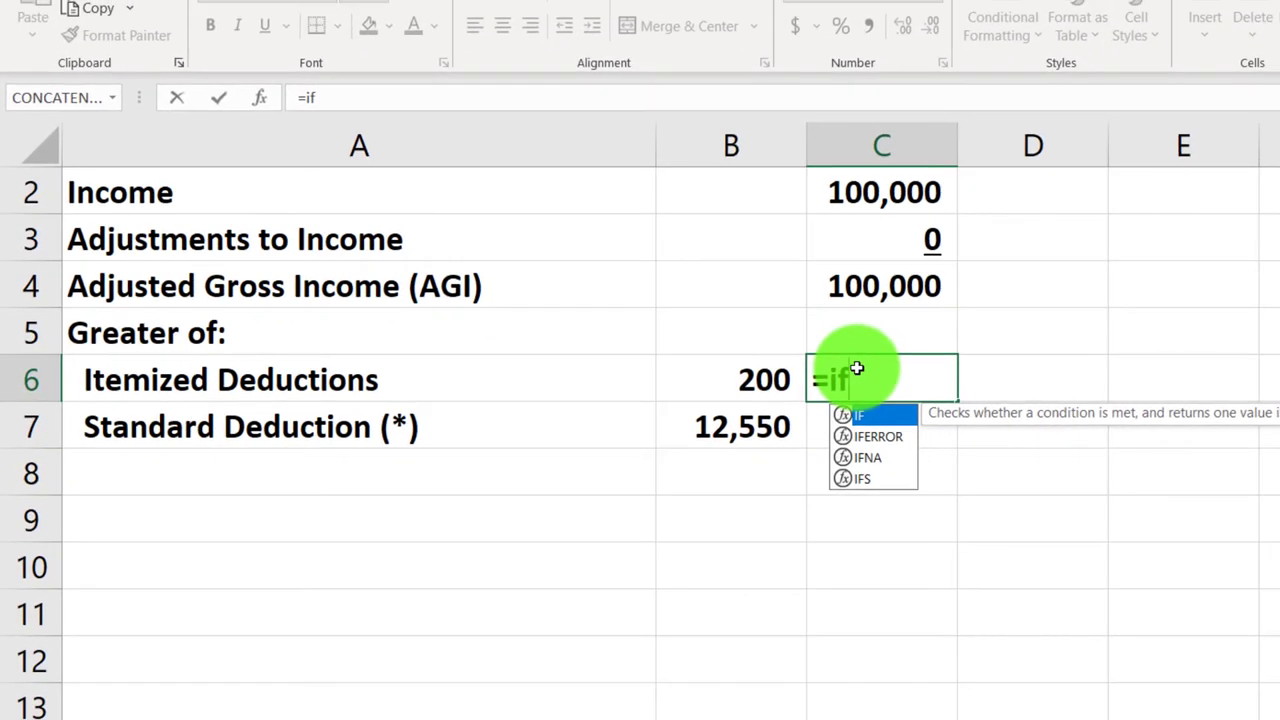
pyautogui.doubleClick(845, 413)
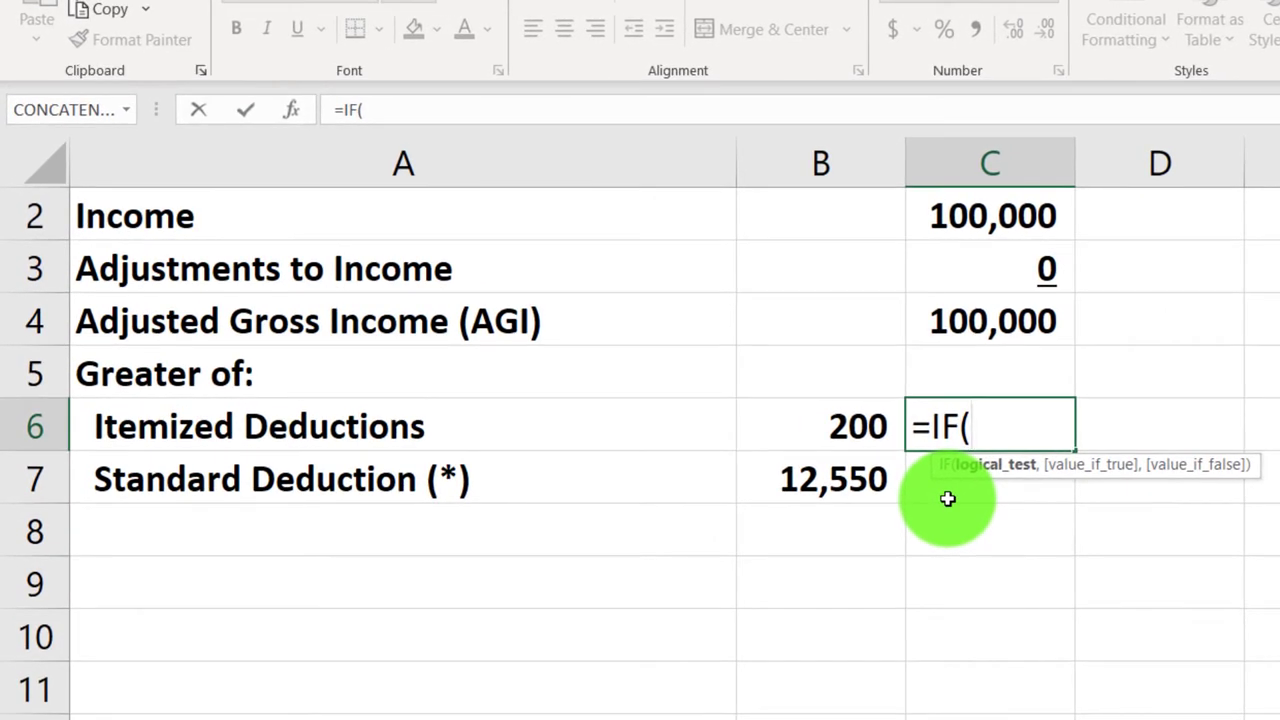
pyautogui.click(852, 431)
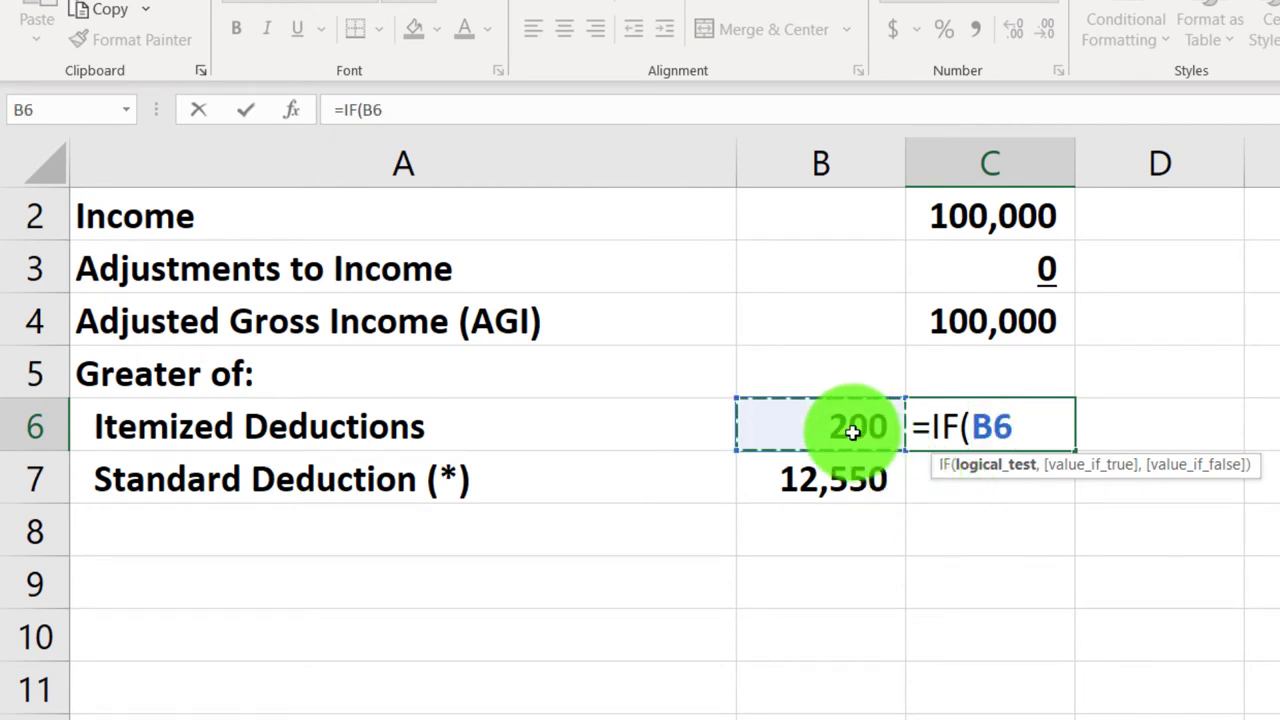
pyautogui.write('>')
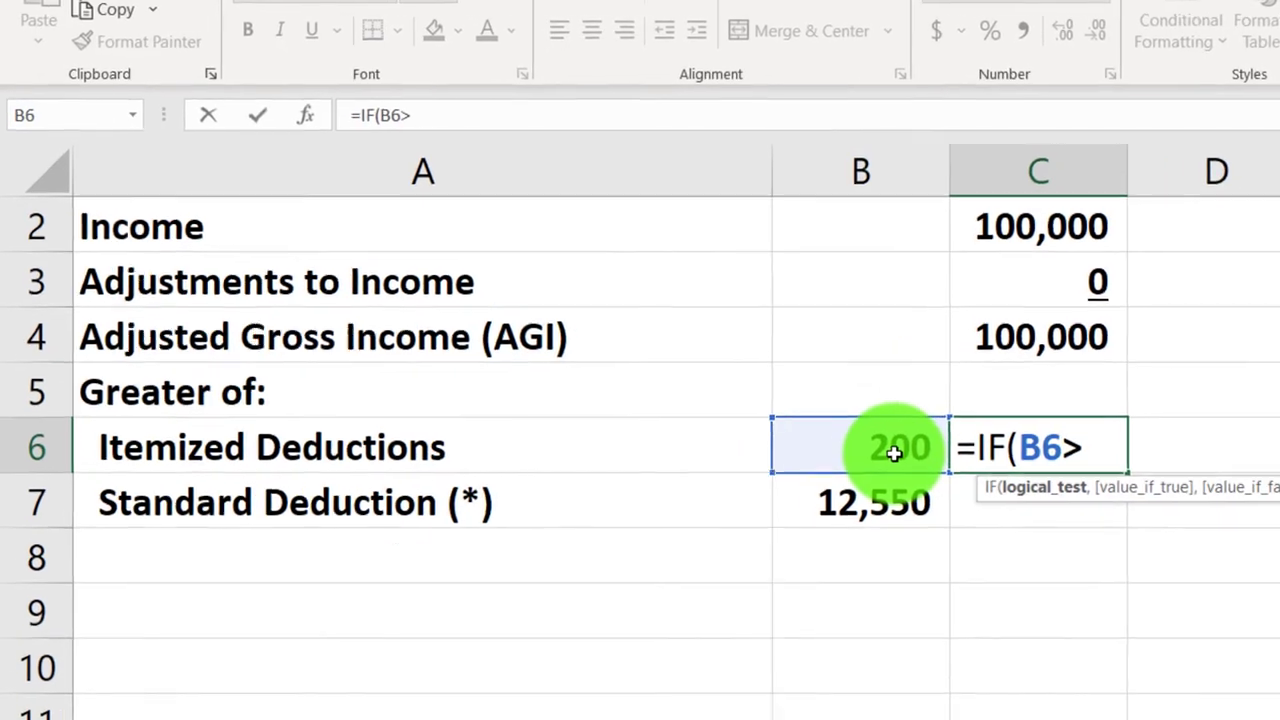
pyautogui.click(978, 561)
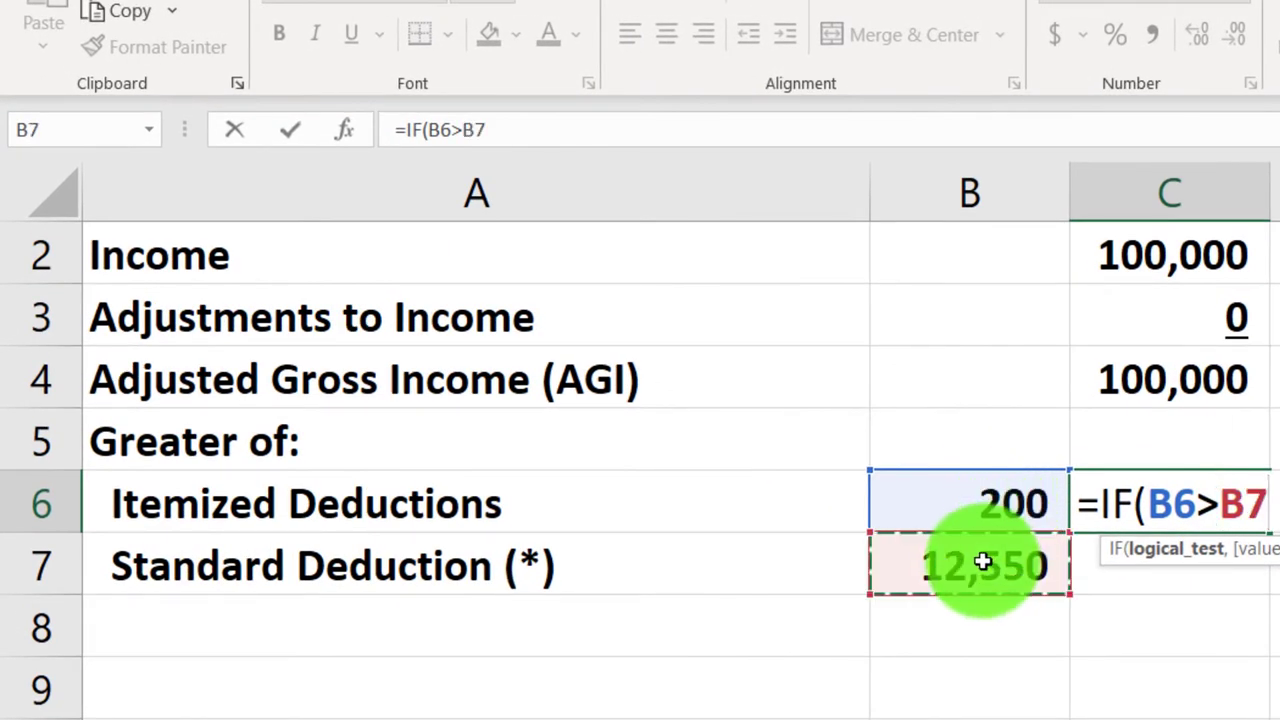
pyautogui.write(',')
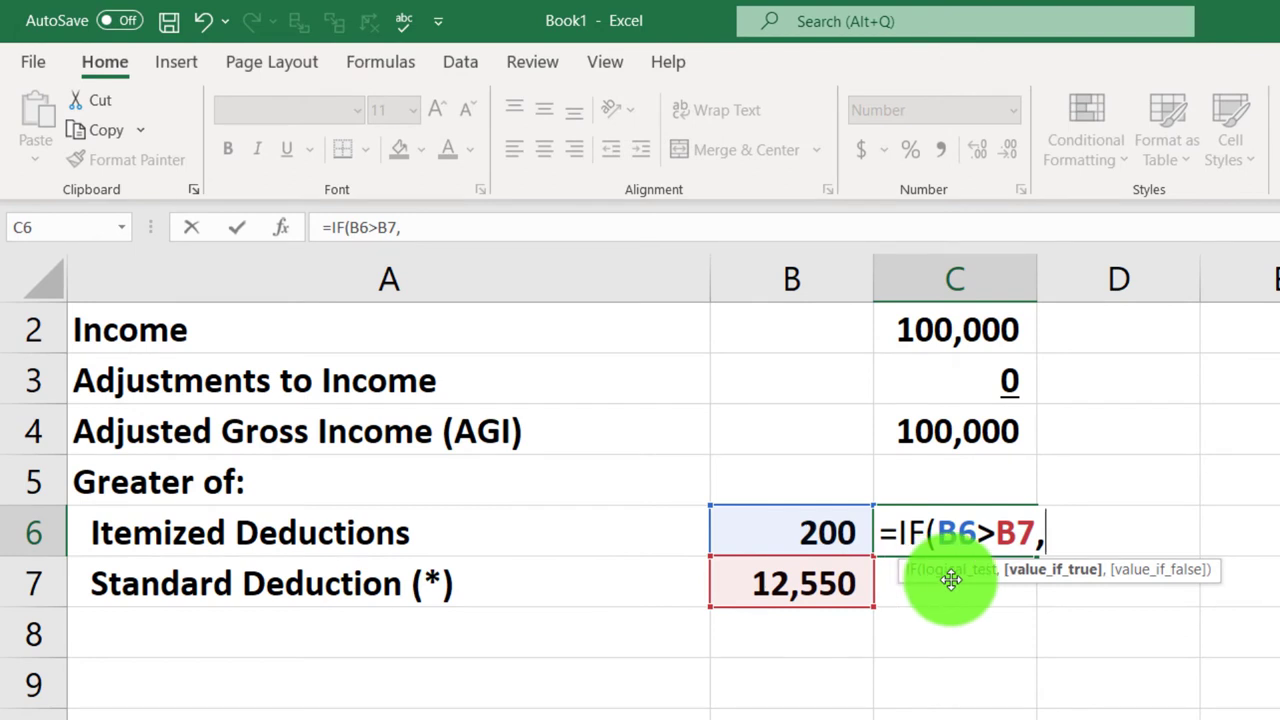
pyautogui.click(817, 531)
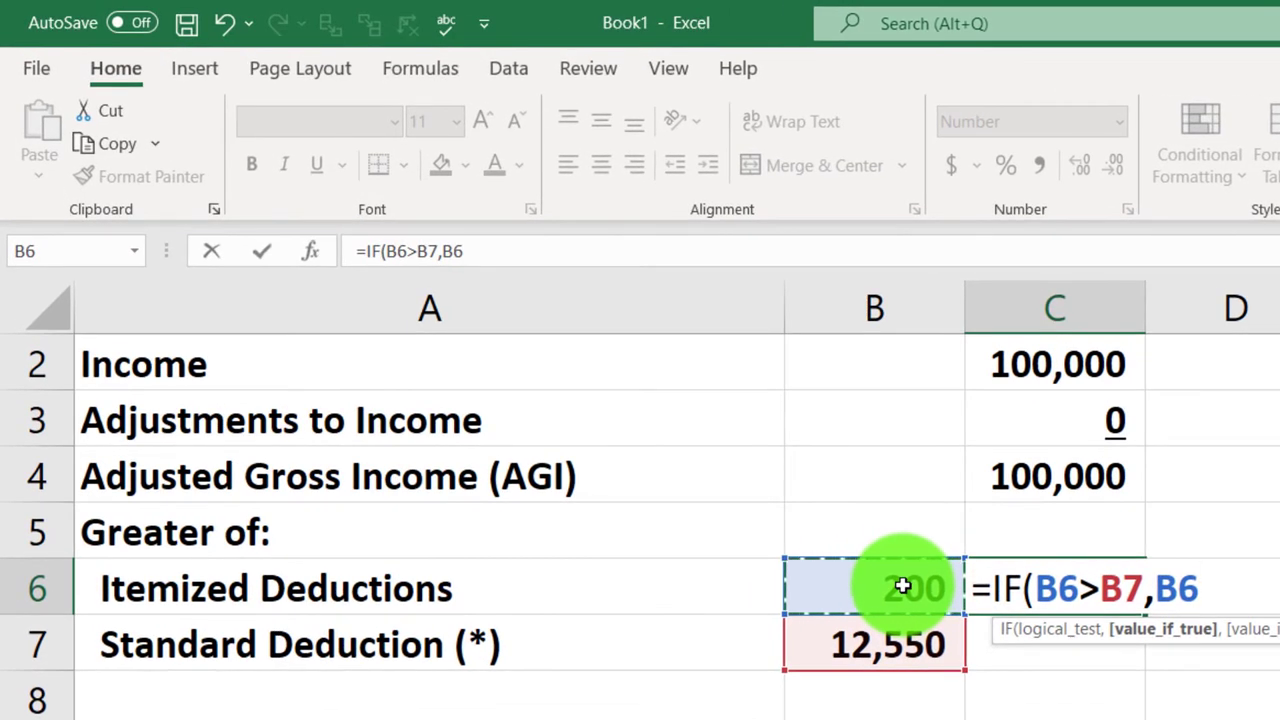
pyautogui.write(',')
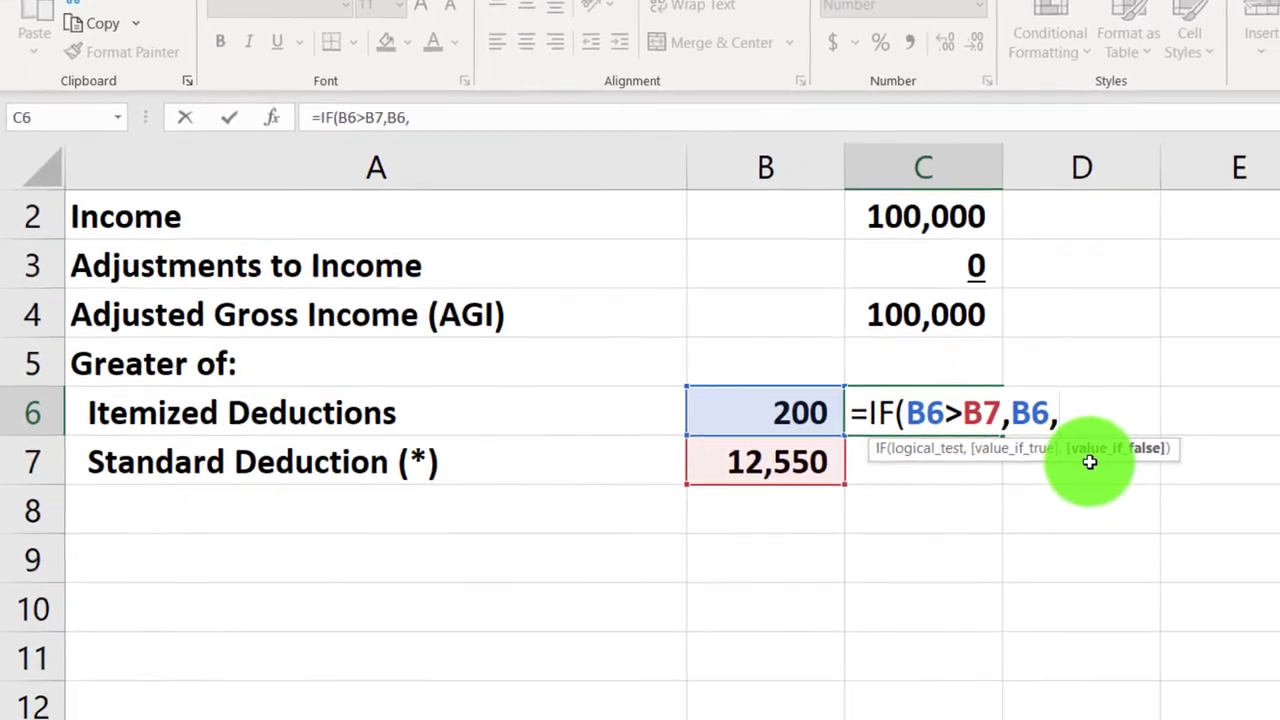
pyautogui.write('0')
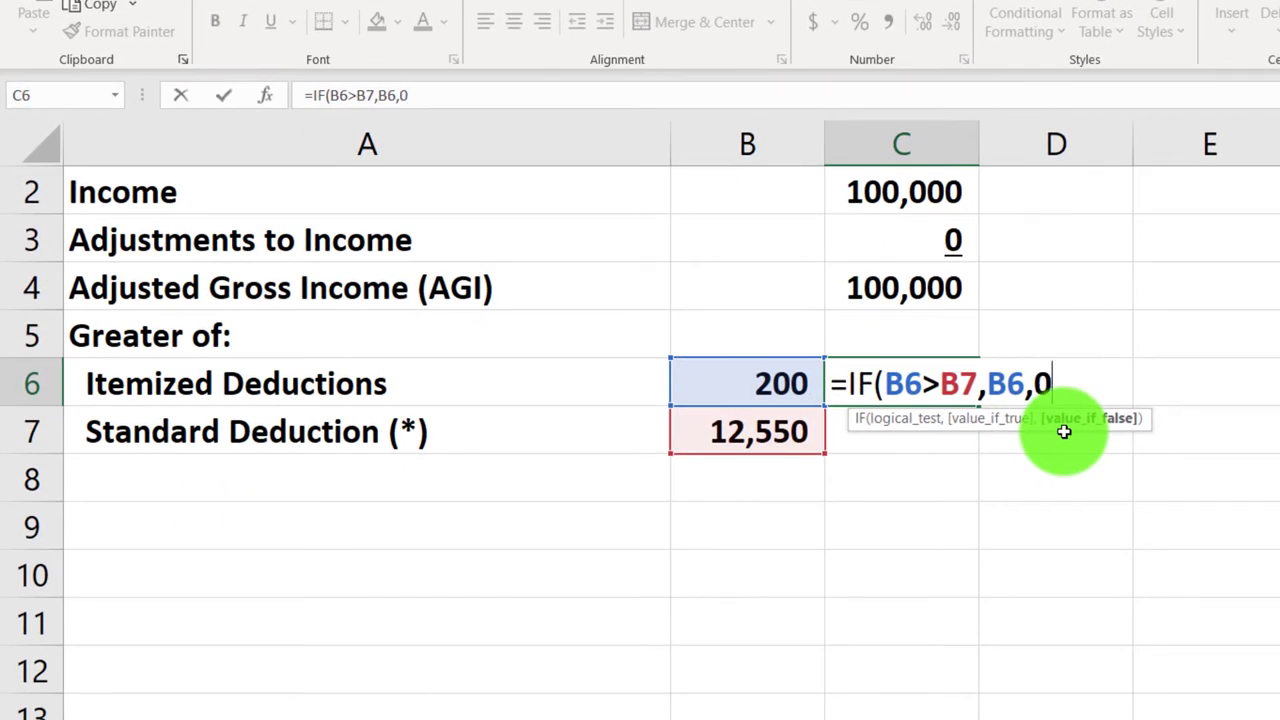
pyautogui.write(')')
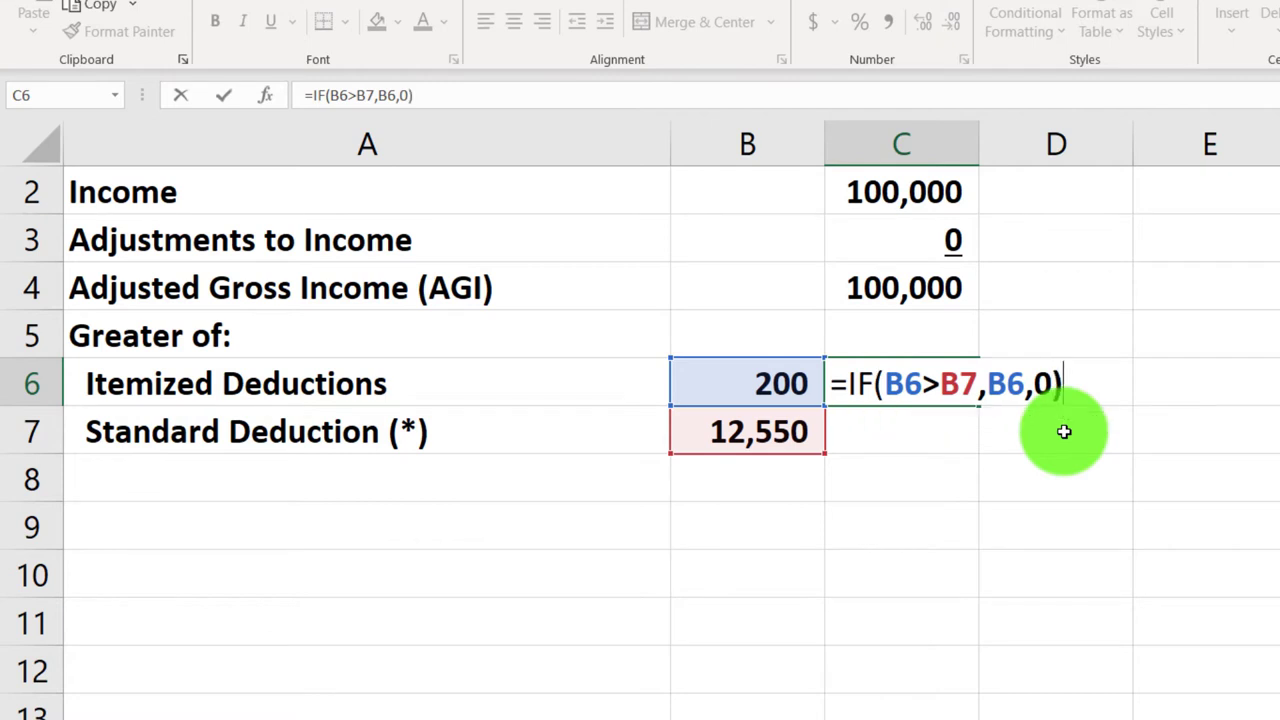
pyautogui.press('BackSpace')
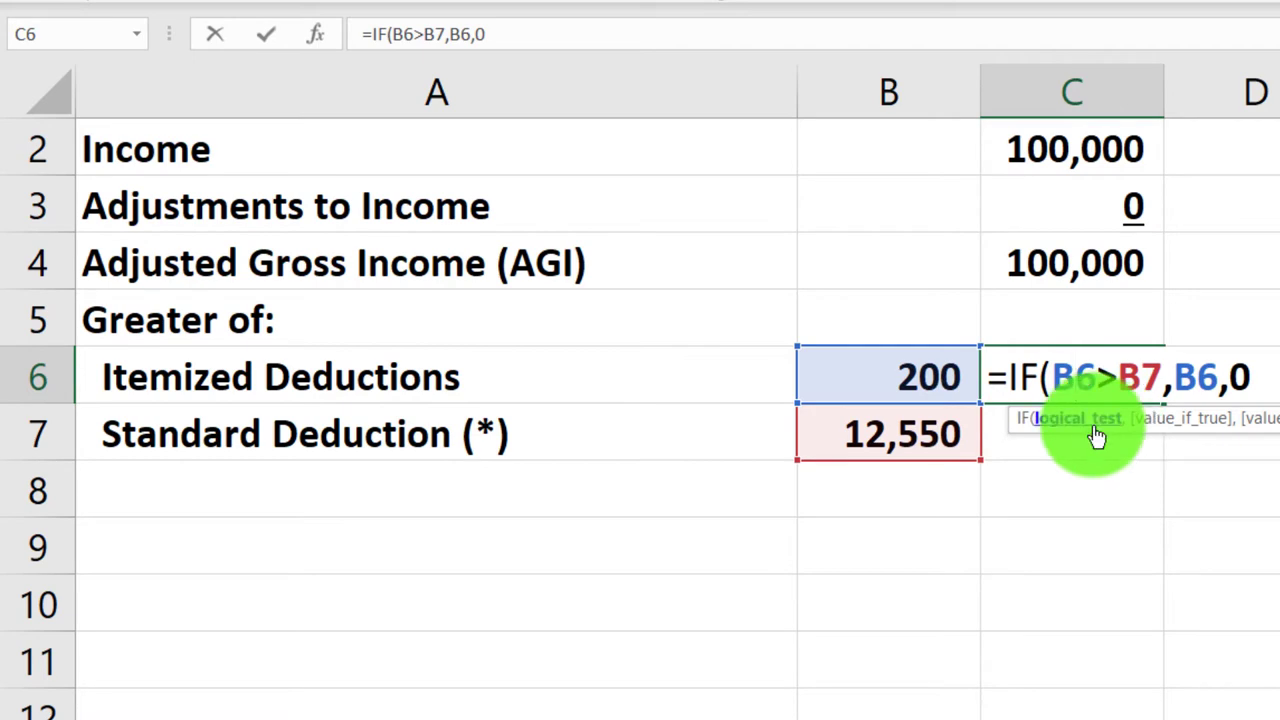
pyautogui.press('Right')
pyautogui.press('Right')
pyautogui.press('Right')
pyautogui.press('Right')
pyautogui.press('Right')
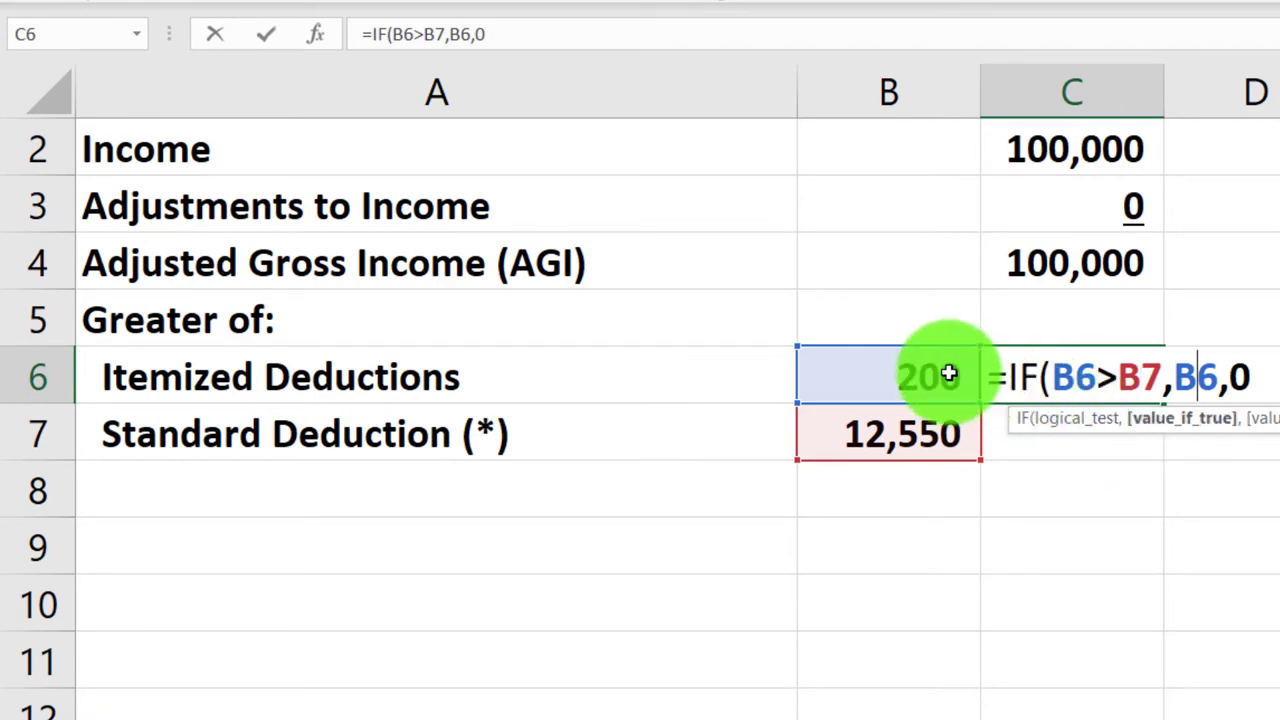
pyautogui.press('Right')
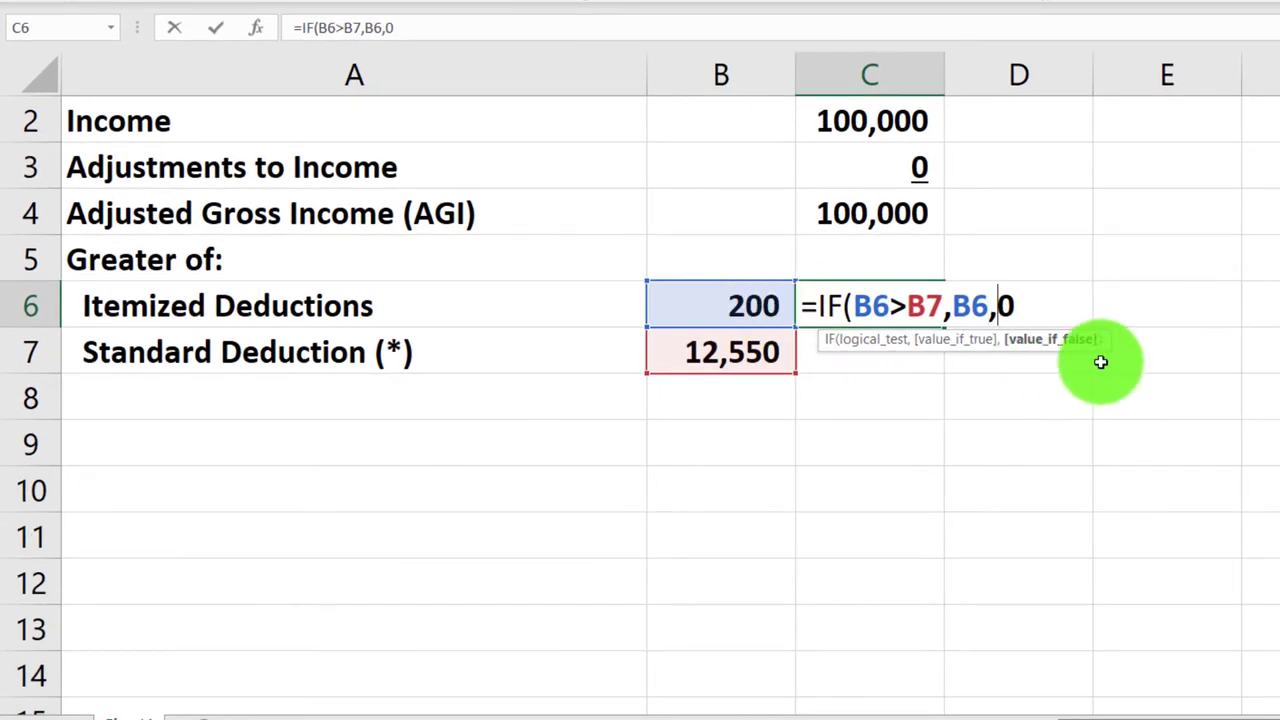
pyautogui.press('Return')
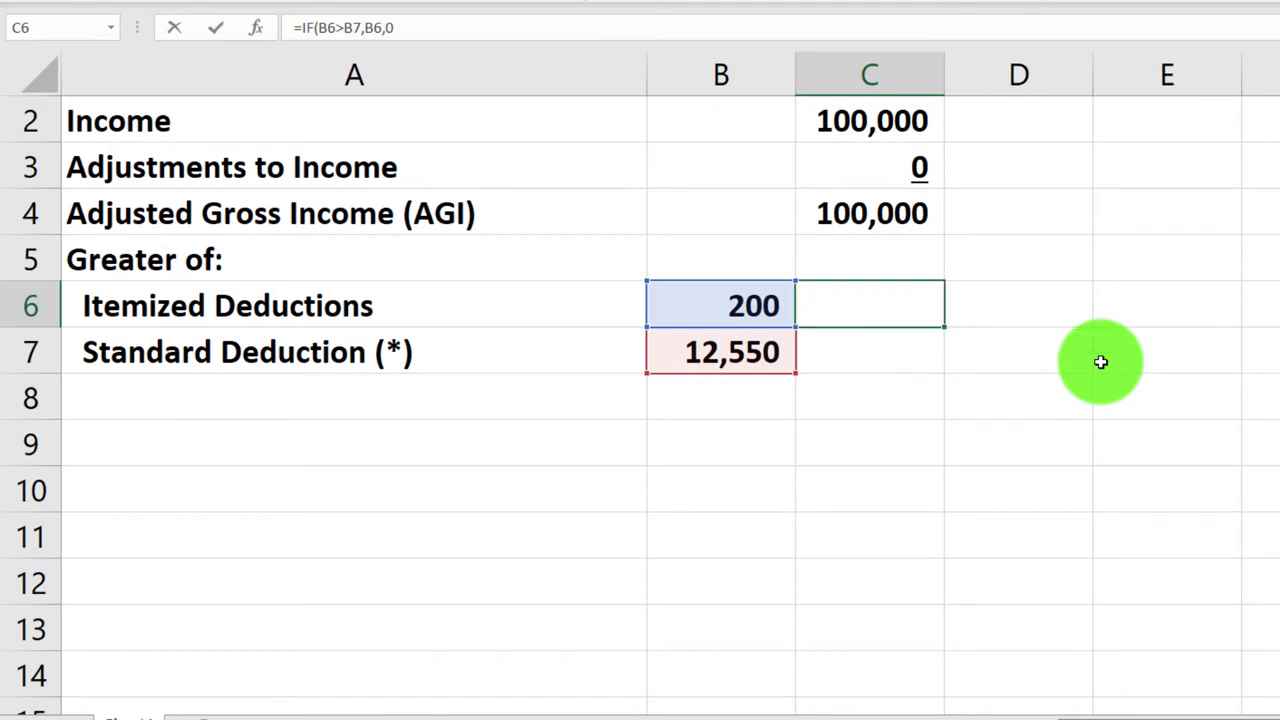
# - Set the itemized deductions in B6 to 14,000
pyautogui.press('Up')
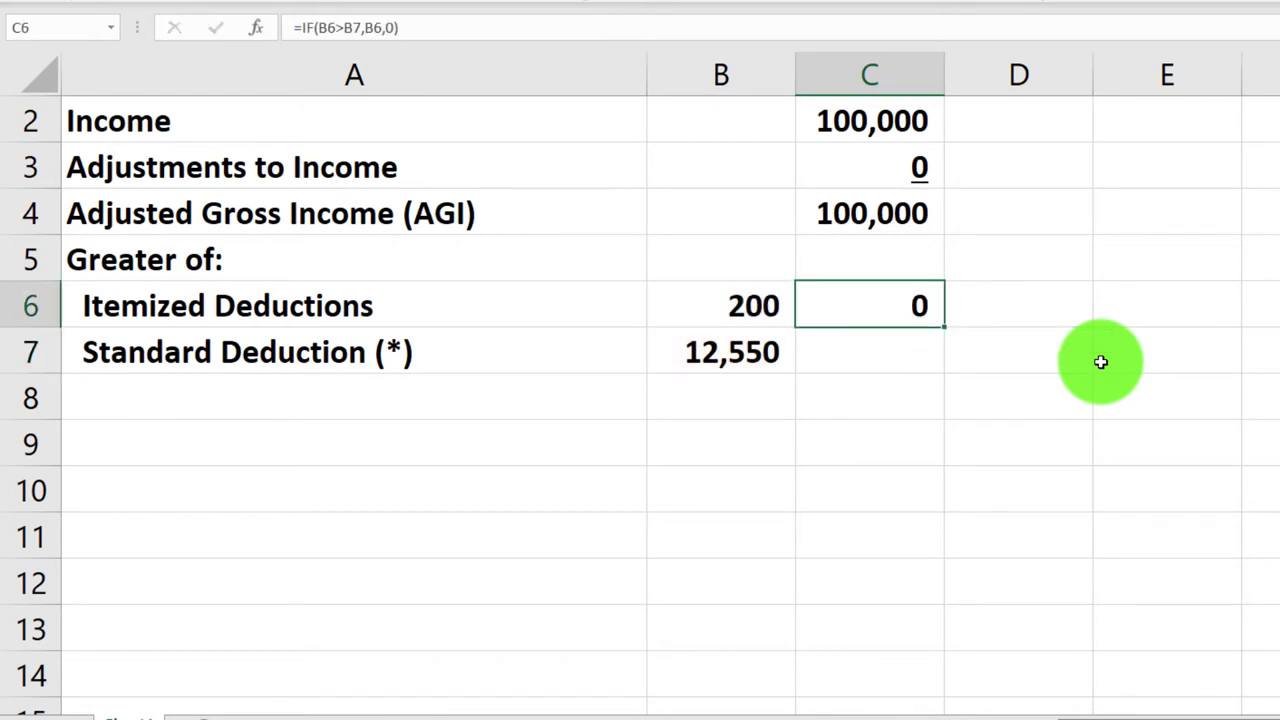
pyautogui.press('Left')
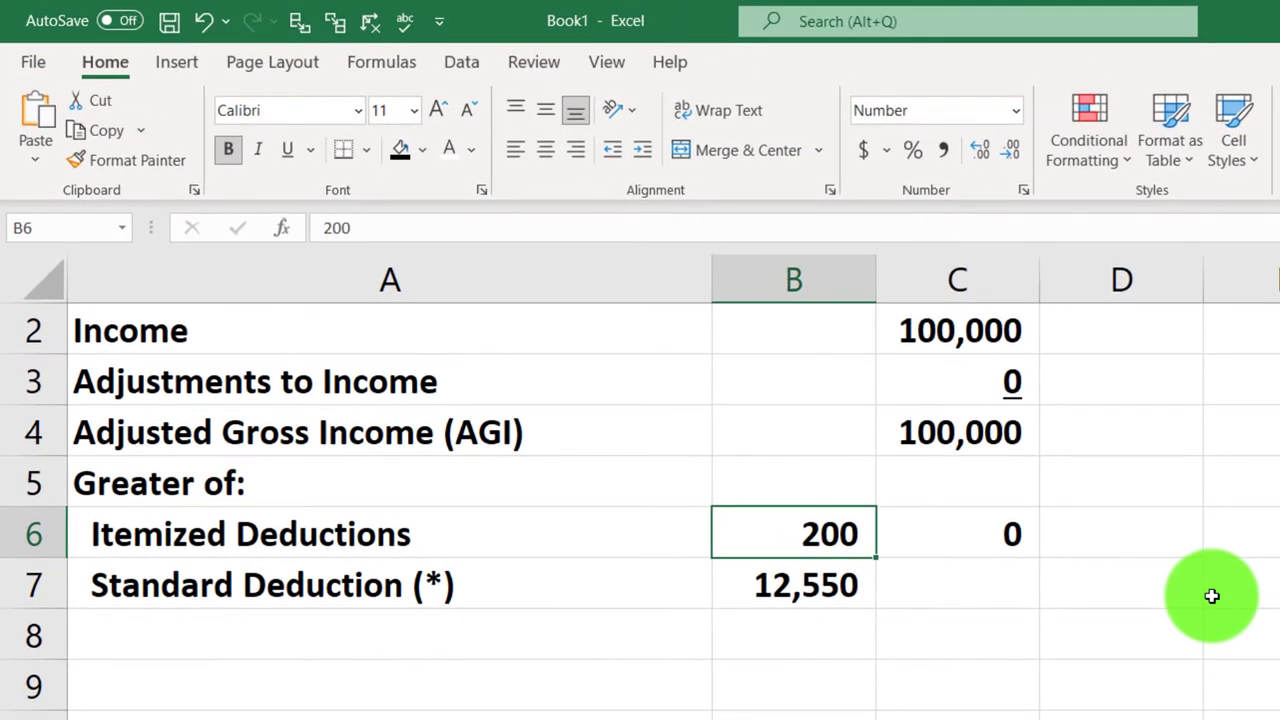
pyautogui.press('Down')
pyautogui.press('Up')
pyautogui.write('14,000')
pyautogui.press('Return')
# - Clear the formula from C6 and set the itemized deductions in B6 to 0
pyautogui.press('Up')
pyautogui.press('Right')
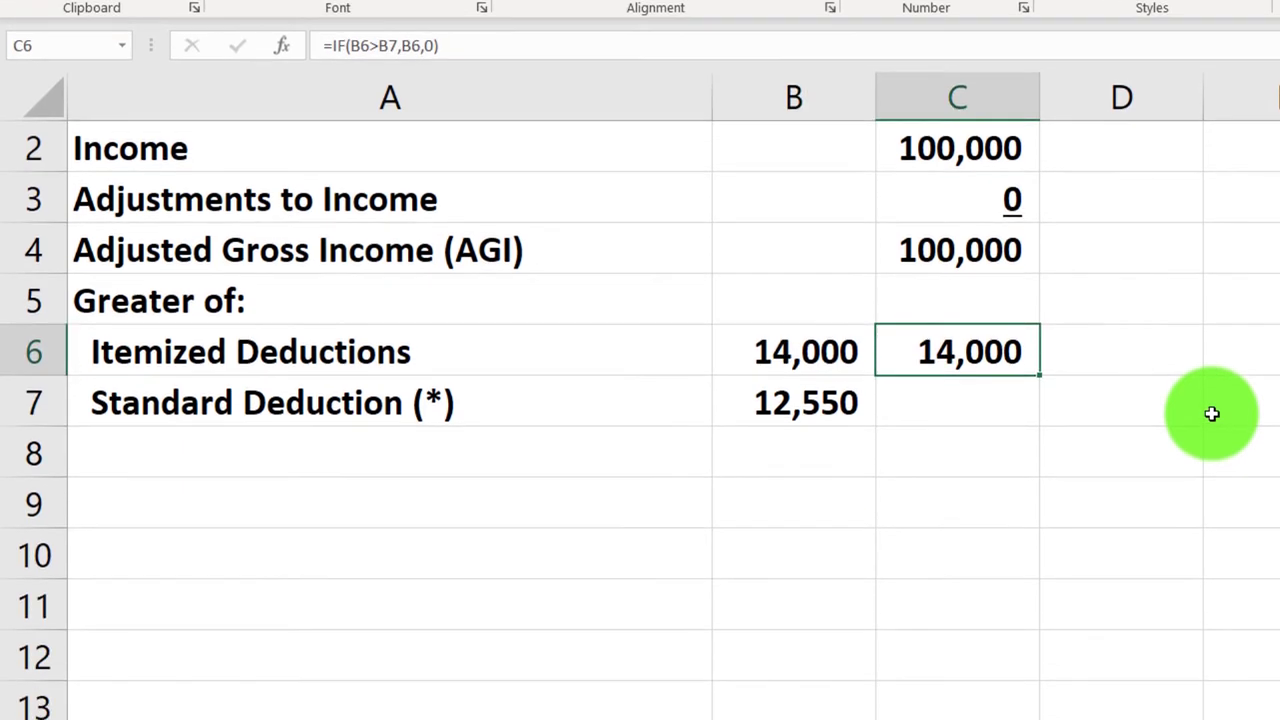
pyautogui.press('Delete')
pyautogui.press('Left')
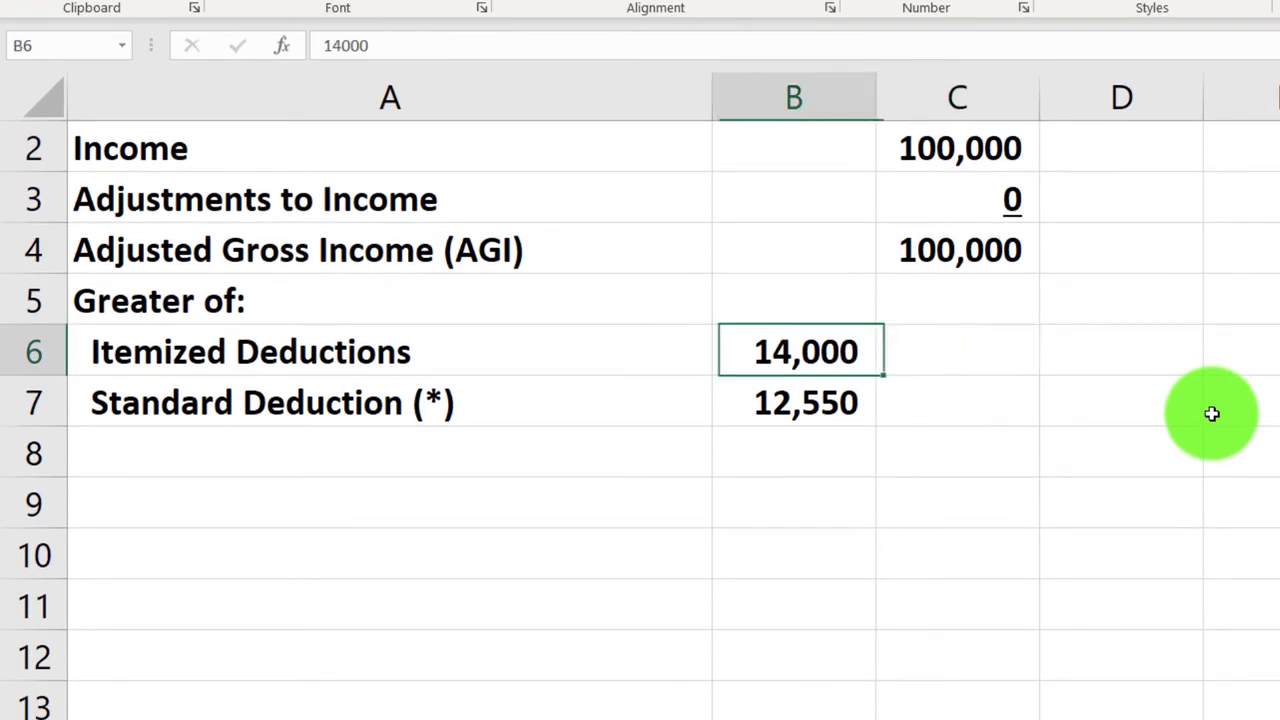
pyautogui.press('Down')
pyautogui.press('Right')
pyautogui.press('Left')
pyautogui.press('Up')
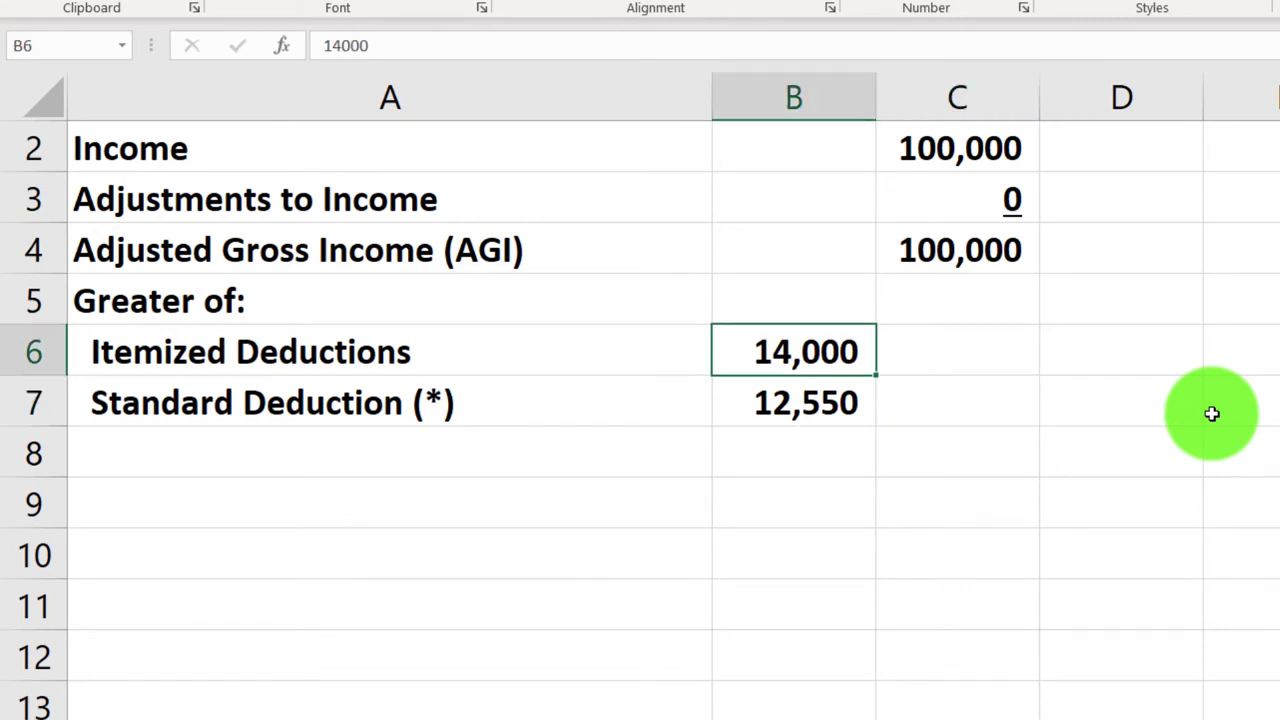
pyautogui.write('0')
pyautogui.press('Return')
# - Undo the B6 change and the cleared C6 formula
pyautogui.press('Down')
pyautogui.press('Right')
pyautogui.press('Up')
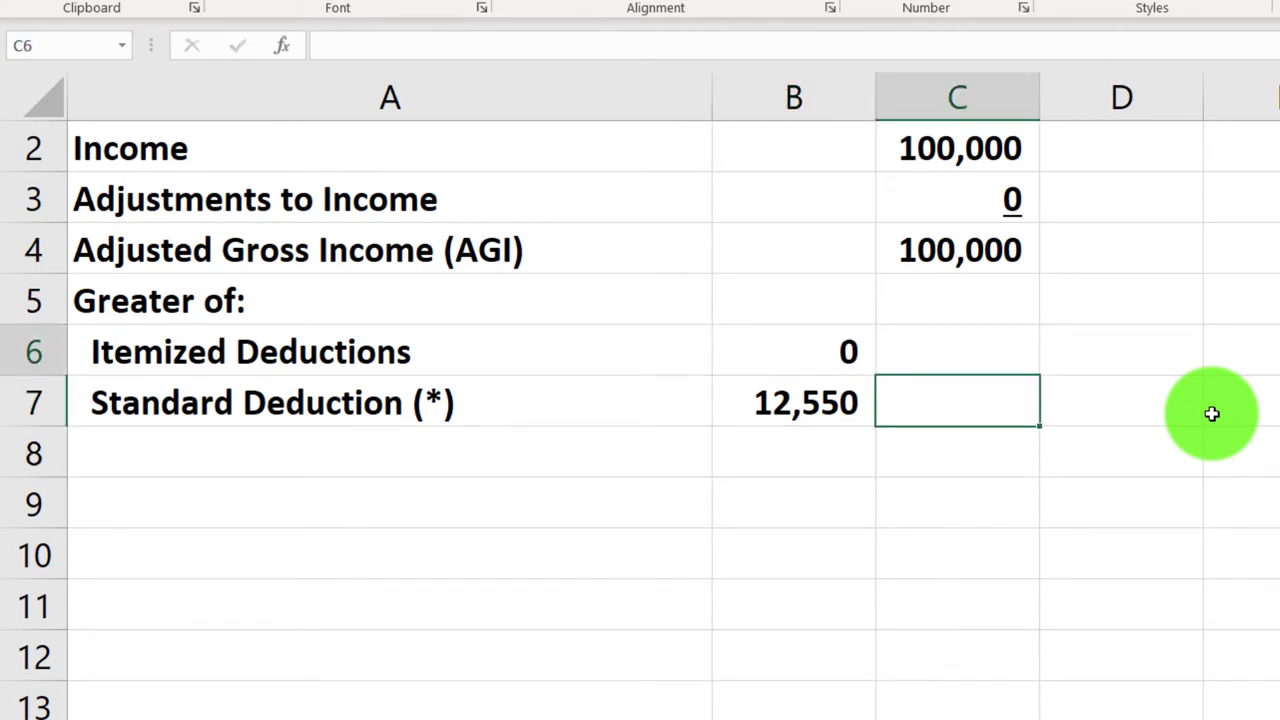
pyautogui.press('Up')
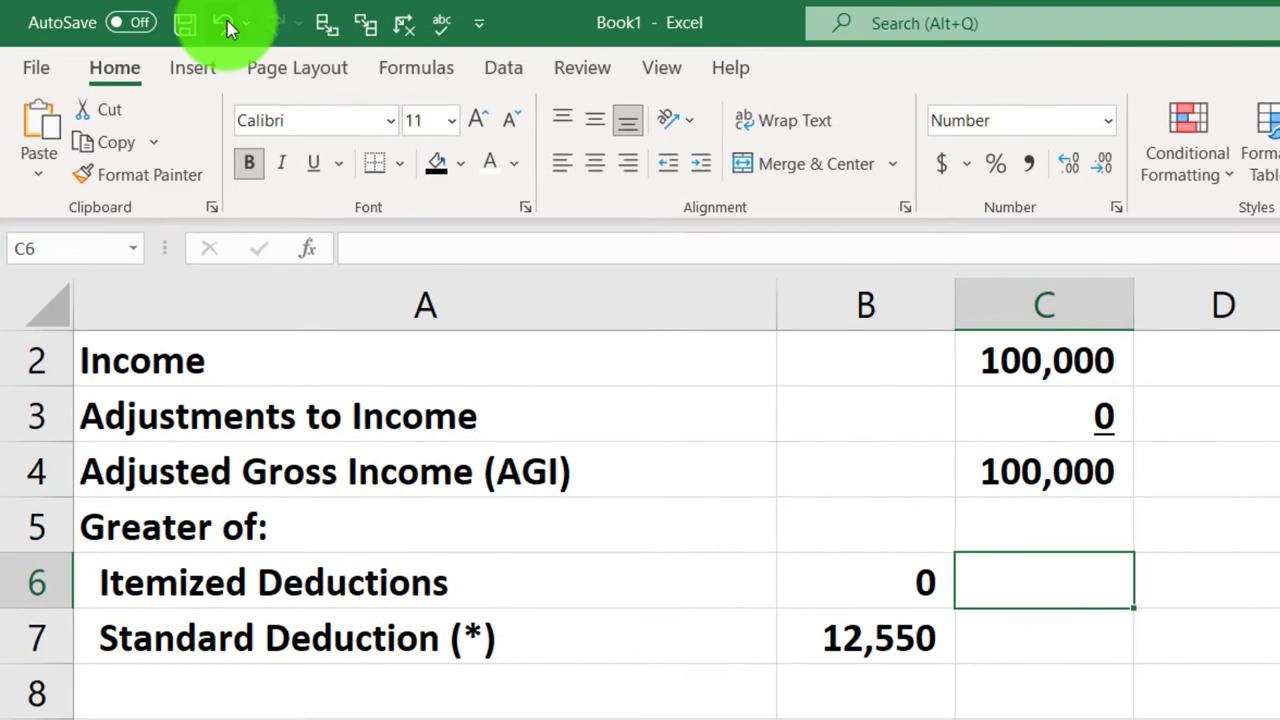
pyautogui.click(224, 26)
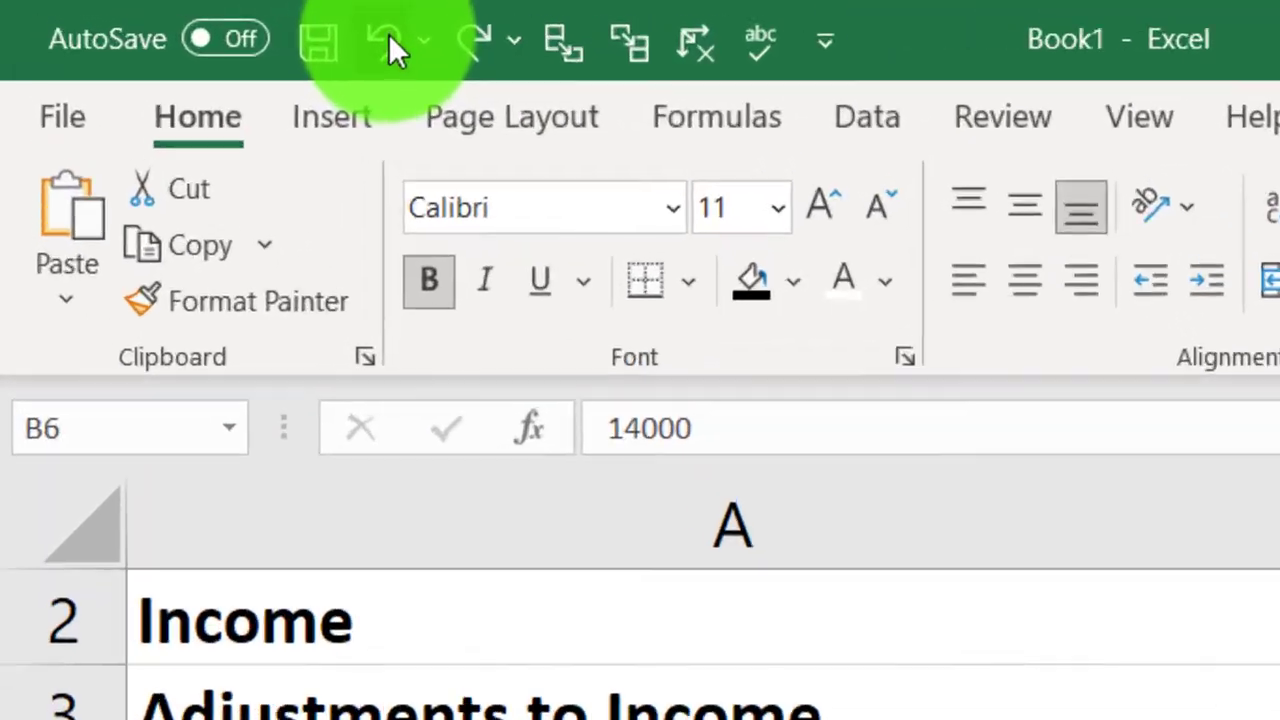
pyautogui.click(225, 26)
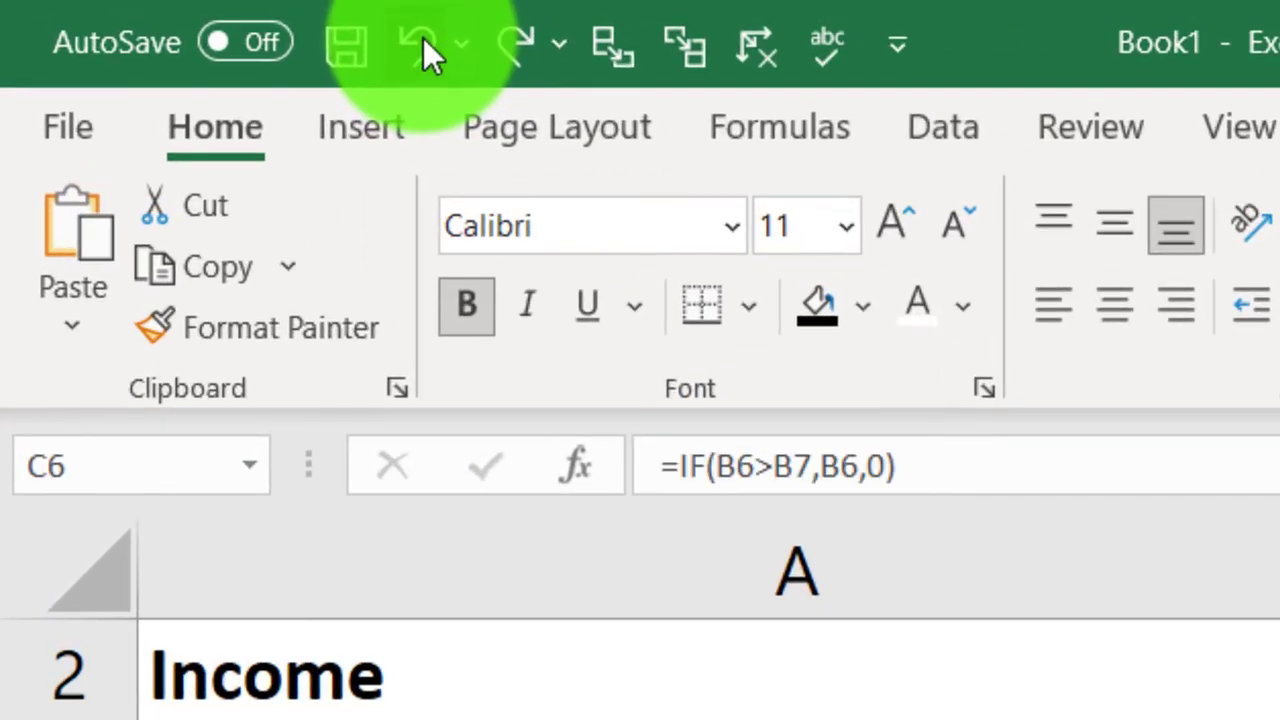
# - Undo the remaining test edits, restoring 14,000 in B6 and an empty C7
pyautogui.click(423, 42)
pyautogui.click(193, 22)
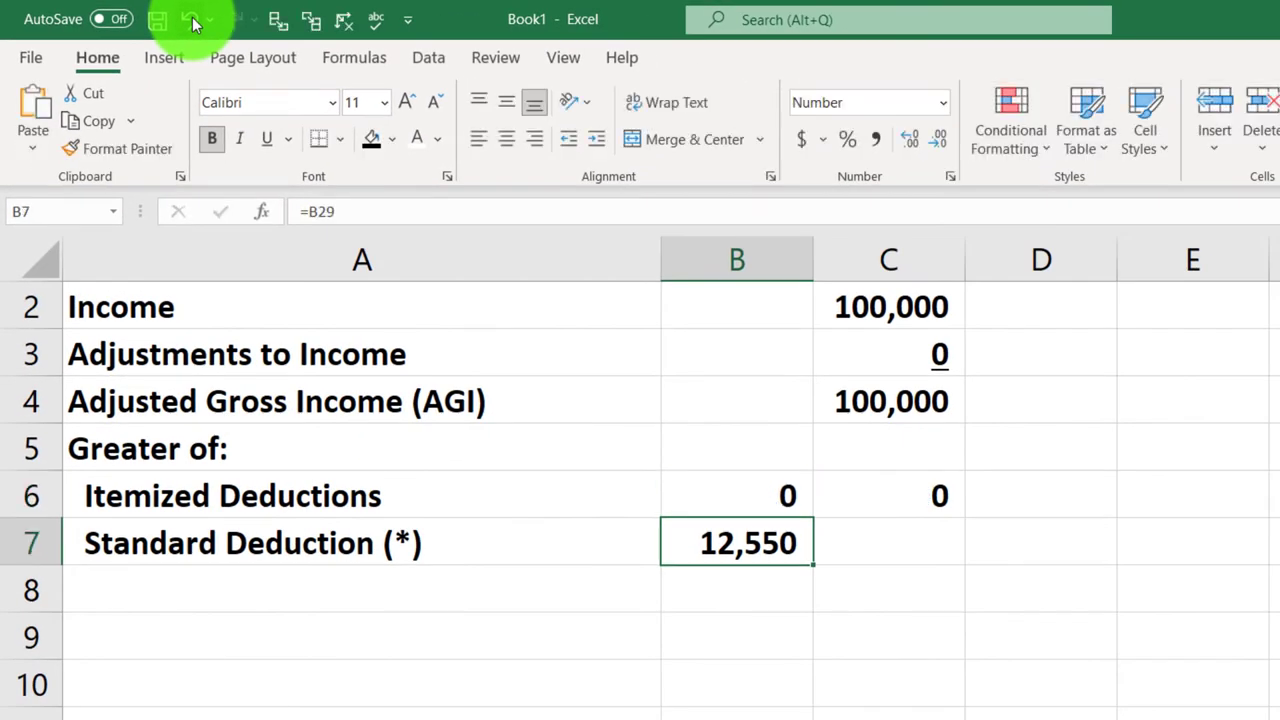
pyautogui.click(193, 22)
# - Enter =-IF(B7>B6,B7,0) in C7 to return the standard deduction when larger
pyautogui.write('-')
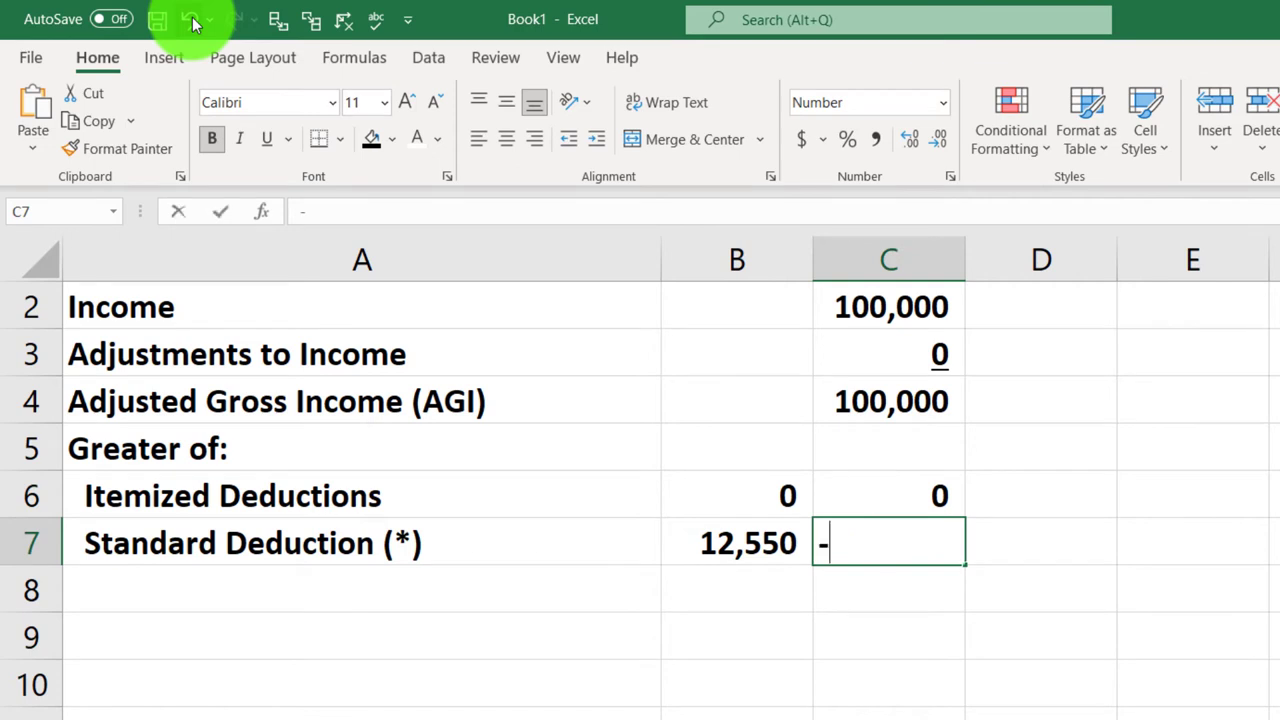
pyautogui.write('if')
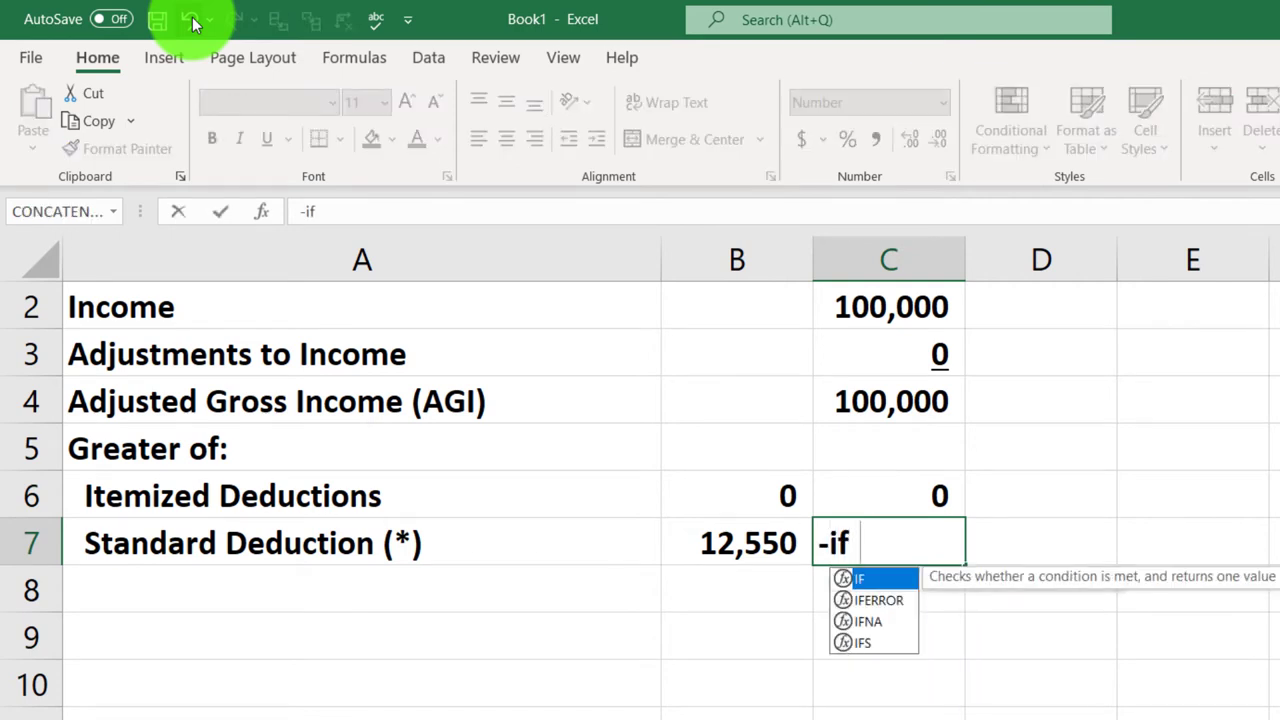
pyautogui.write('(')
pyautogui.press('Left')
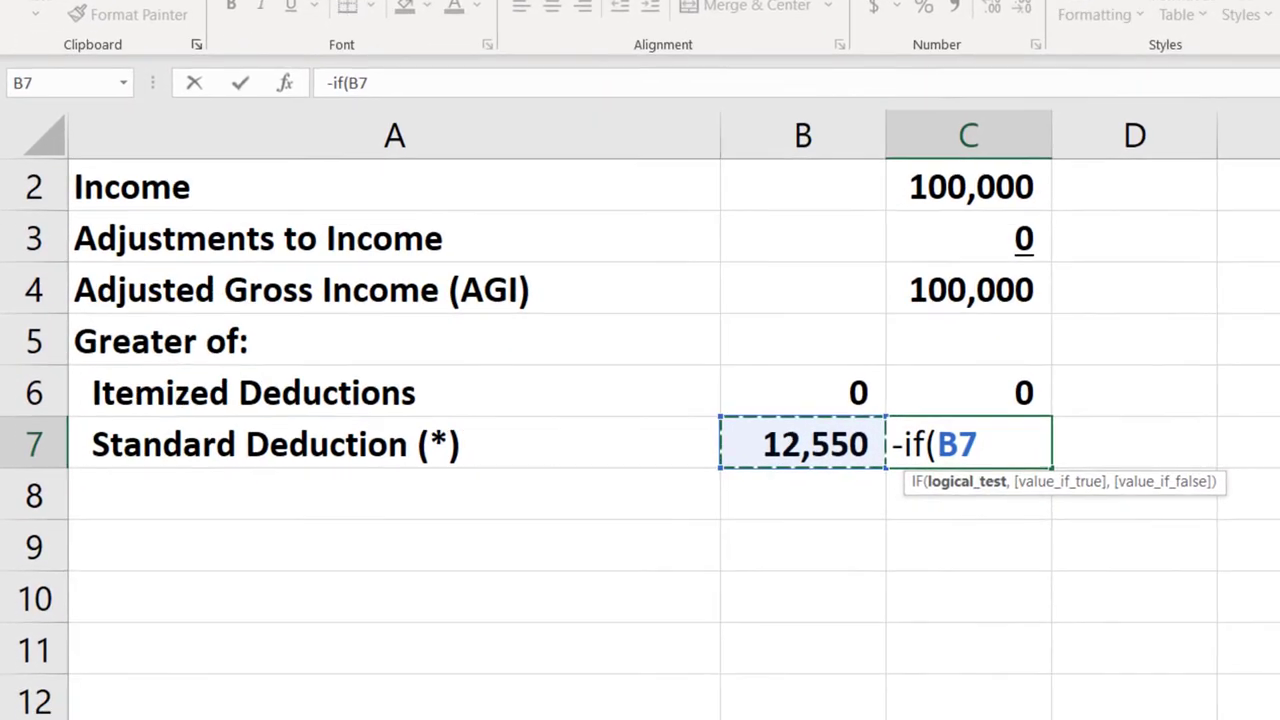
pyautogui.write('>')
pyautogui.press('Up')
pyautogui.press('Left')
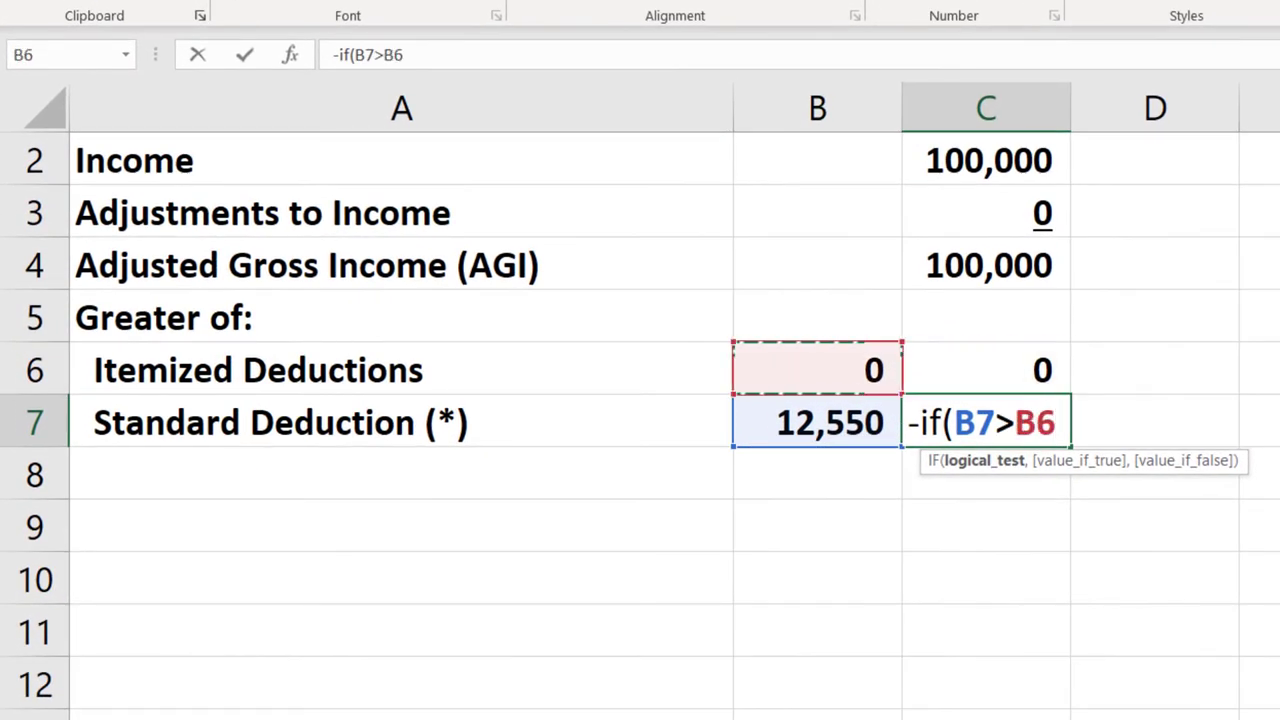
pyautogui.write(',')
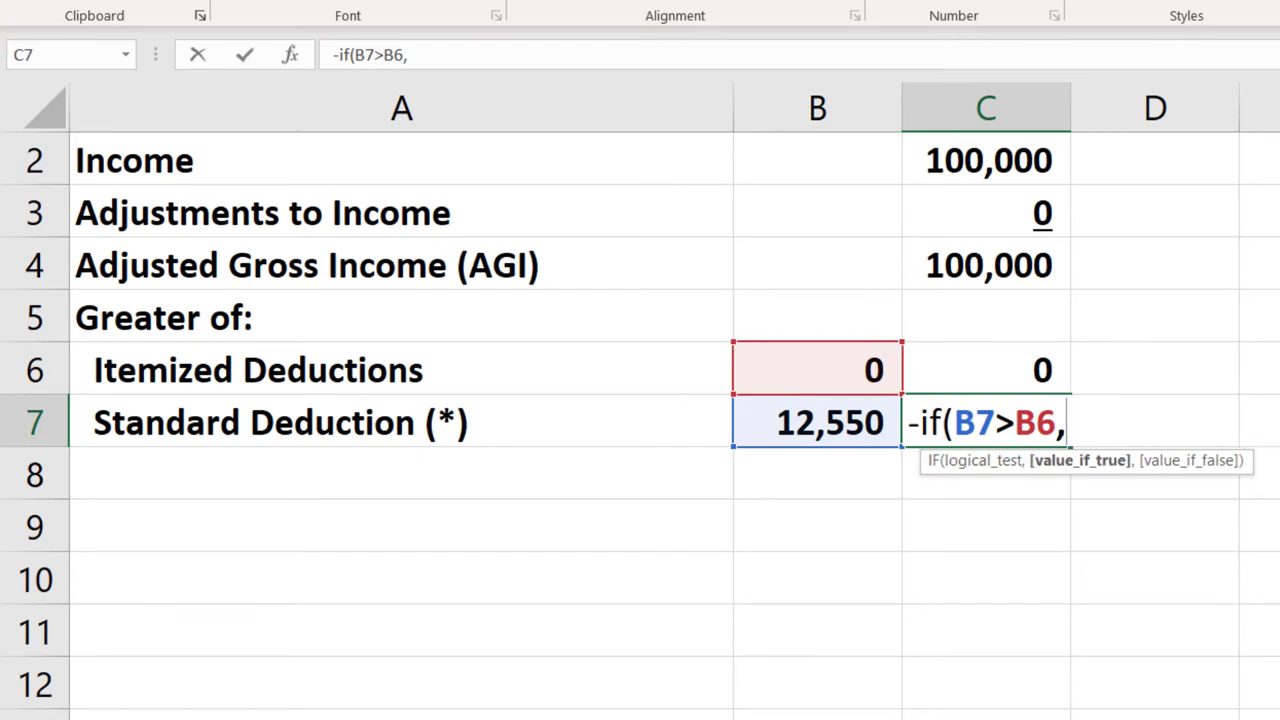
pyautogui.press('Left')
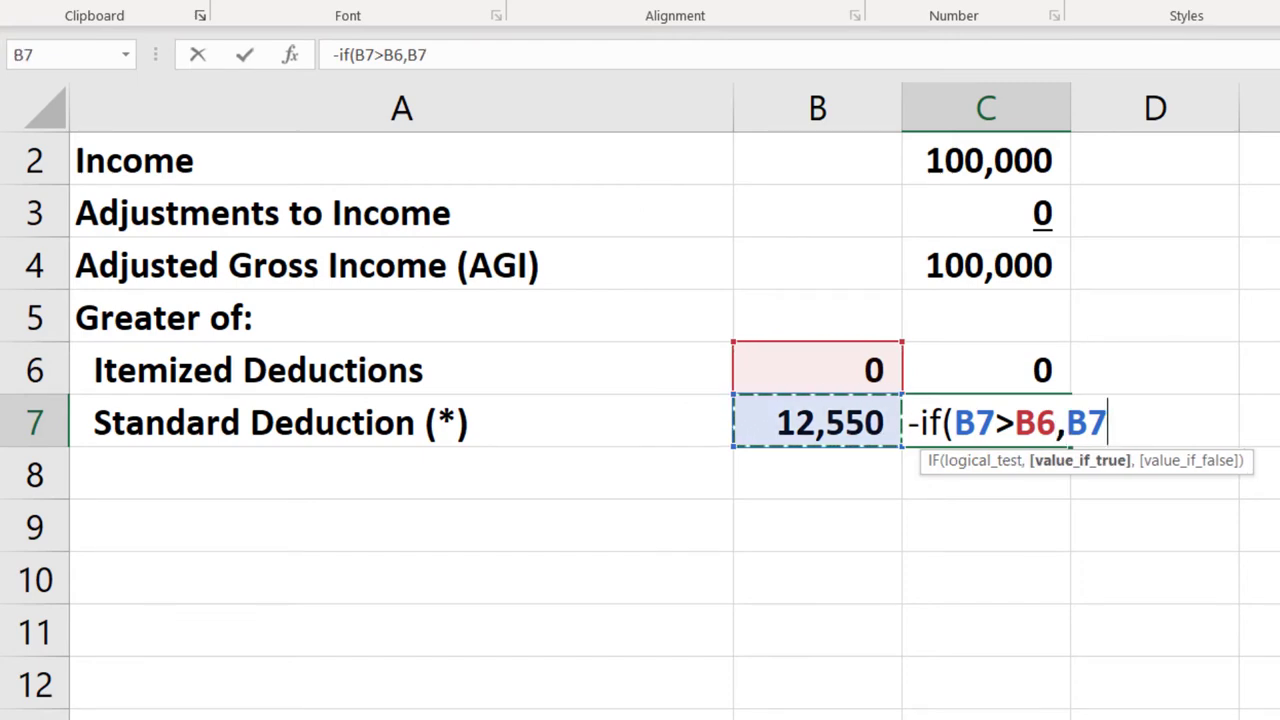
pyautogui.write(',')
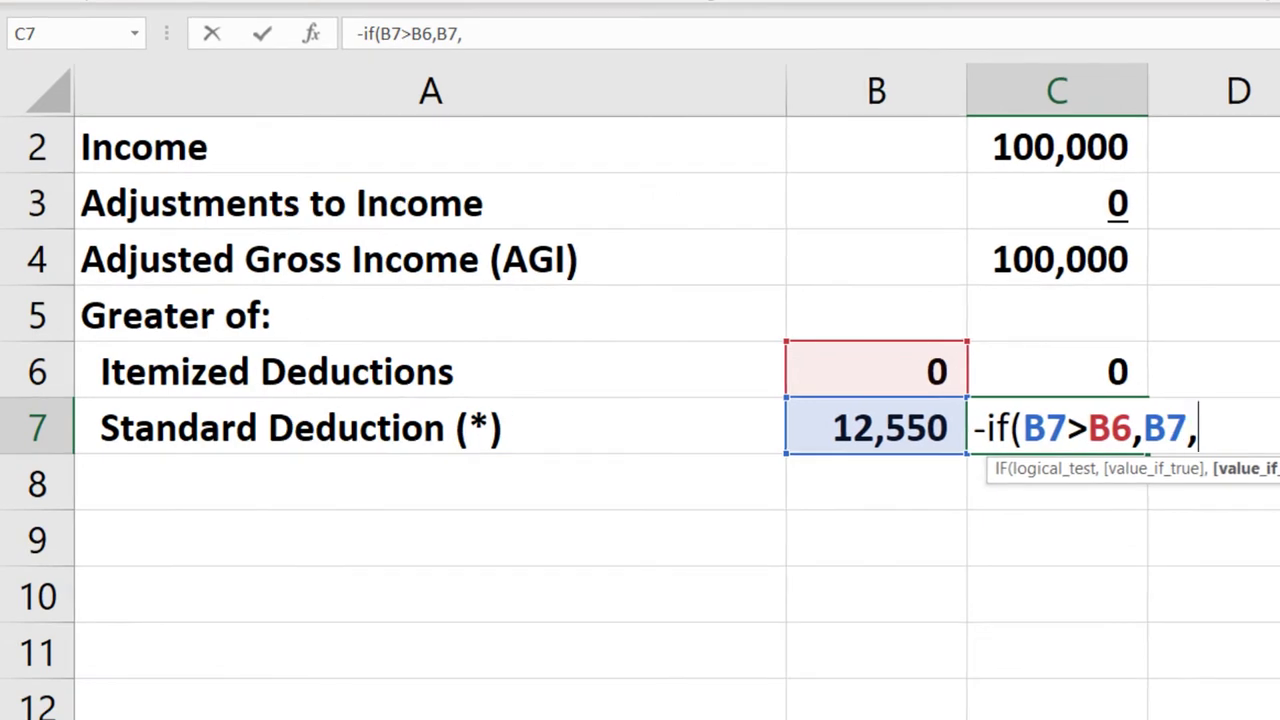
pyautogui.write('0')
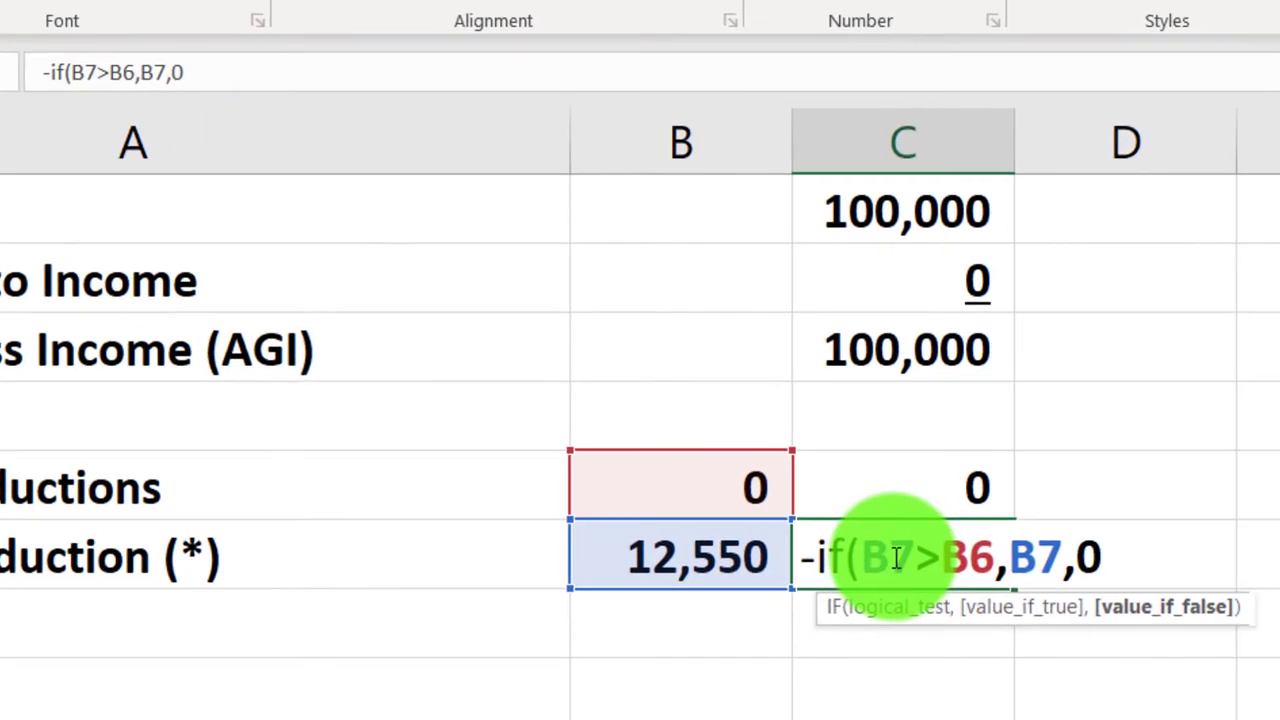
pyautogui.click(1048, 428)
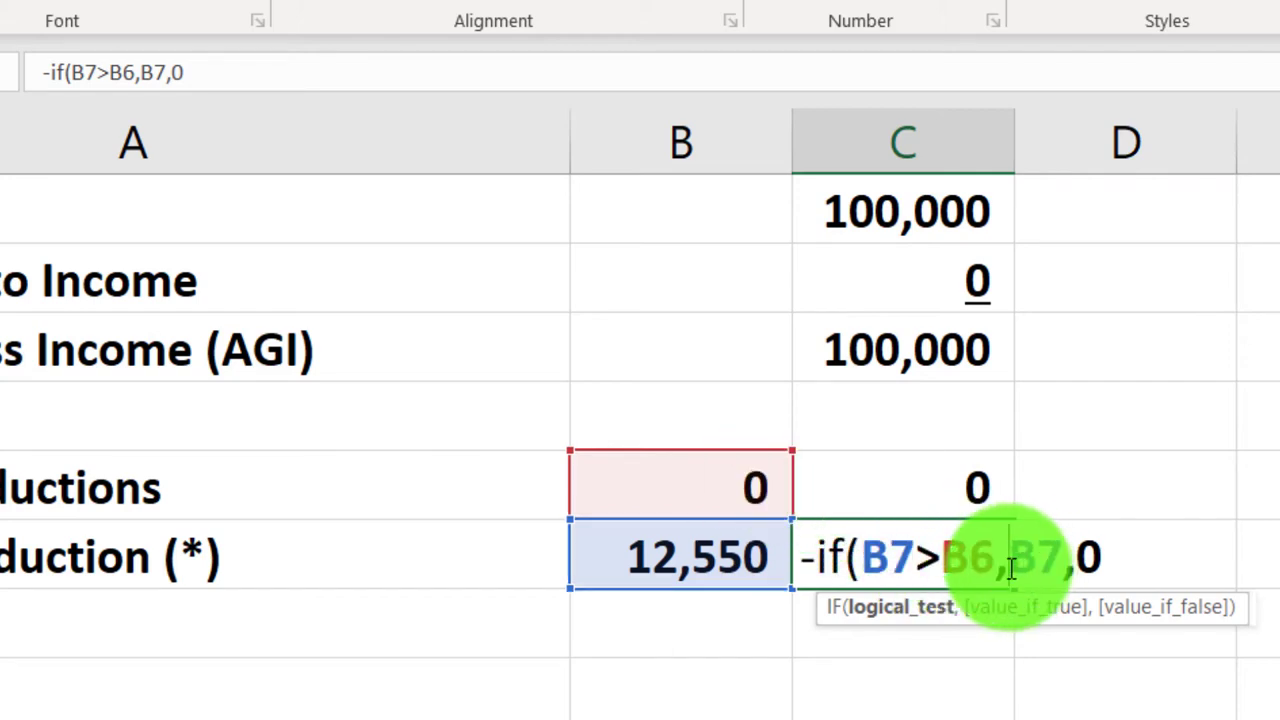
pyautogui.click(1008, 566)
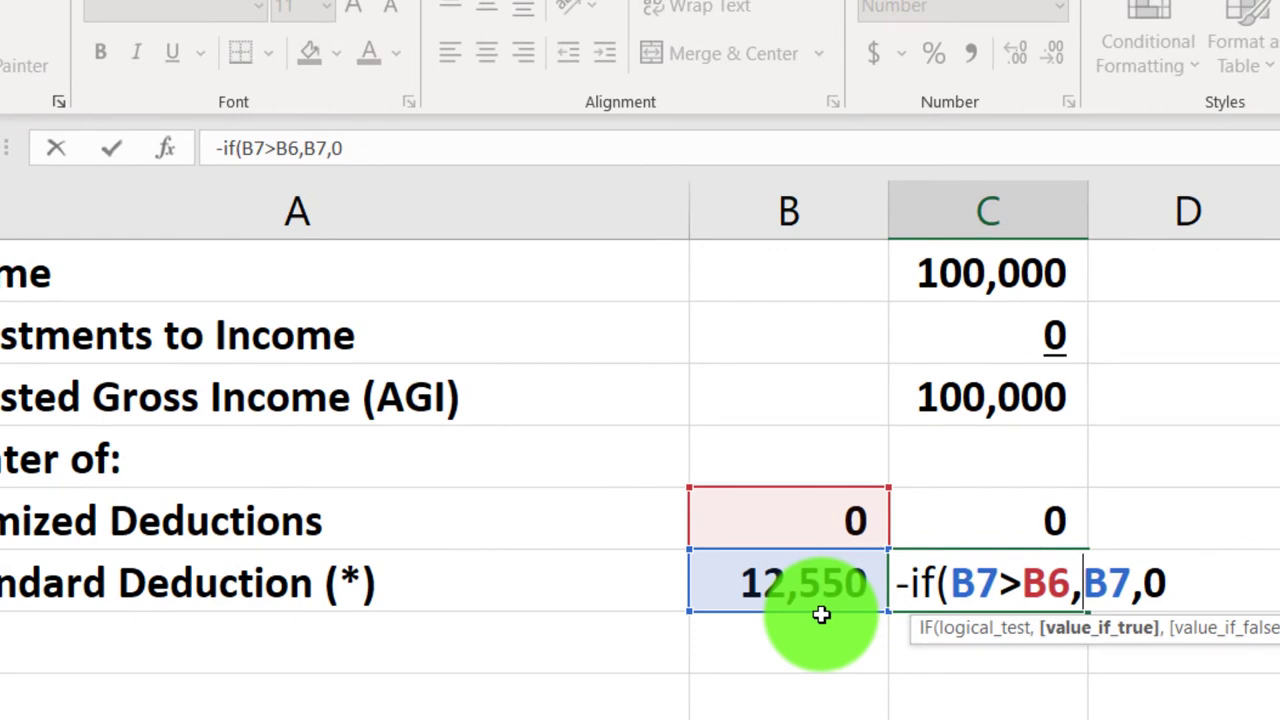
pyautogui.press('Right')
pyautogui.press('Right')
pyautogui.press('Right')
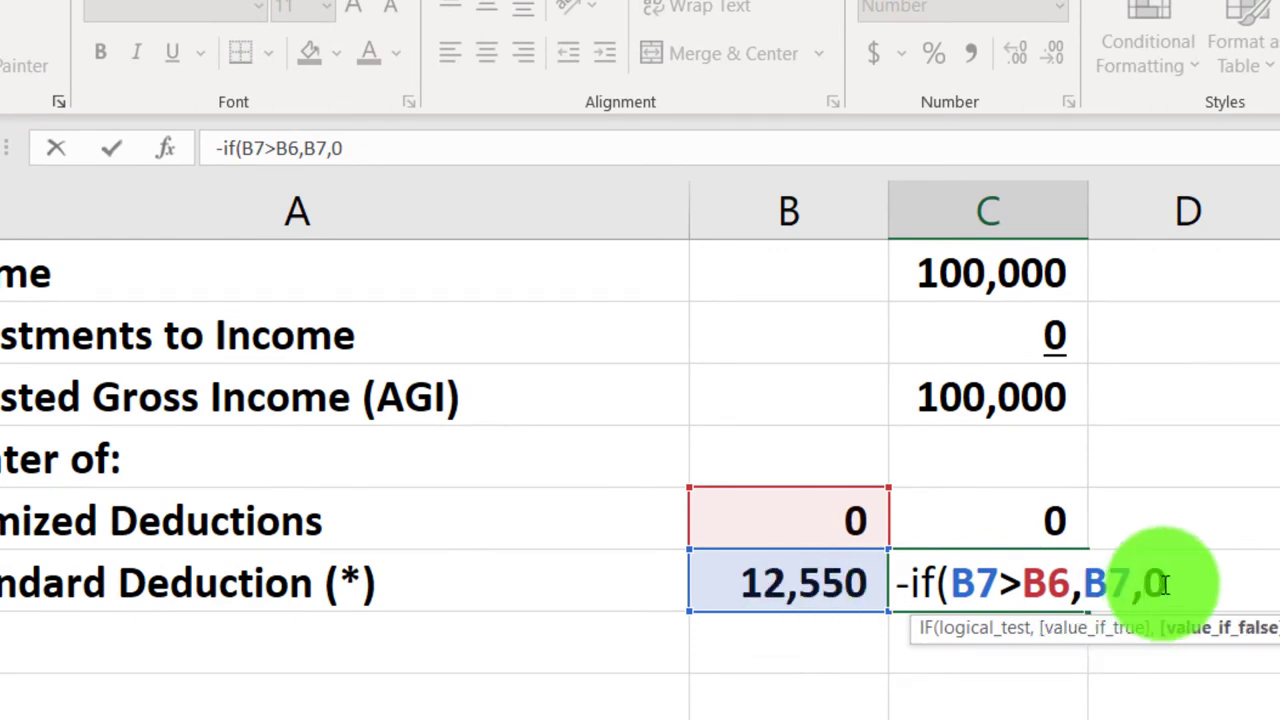
# - Commit C7's formula, then delete its leading minus so it reads =IF(B7>B6,B7,0)
pyautogui.press('Return')
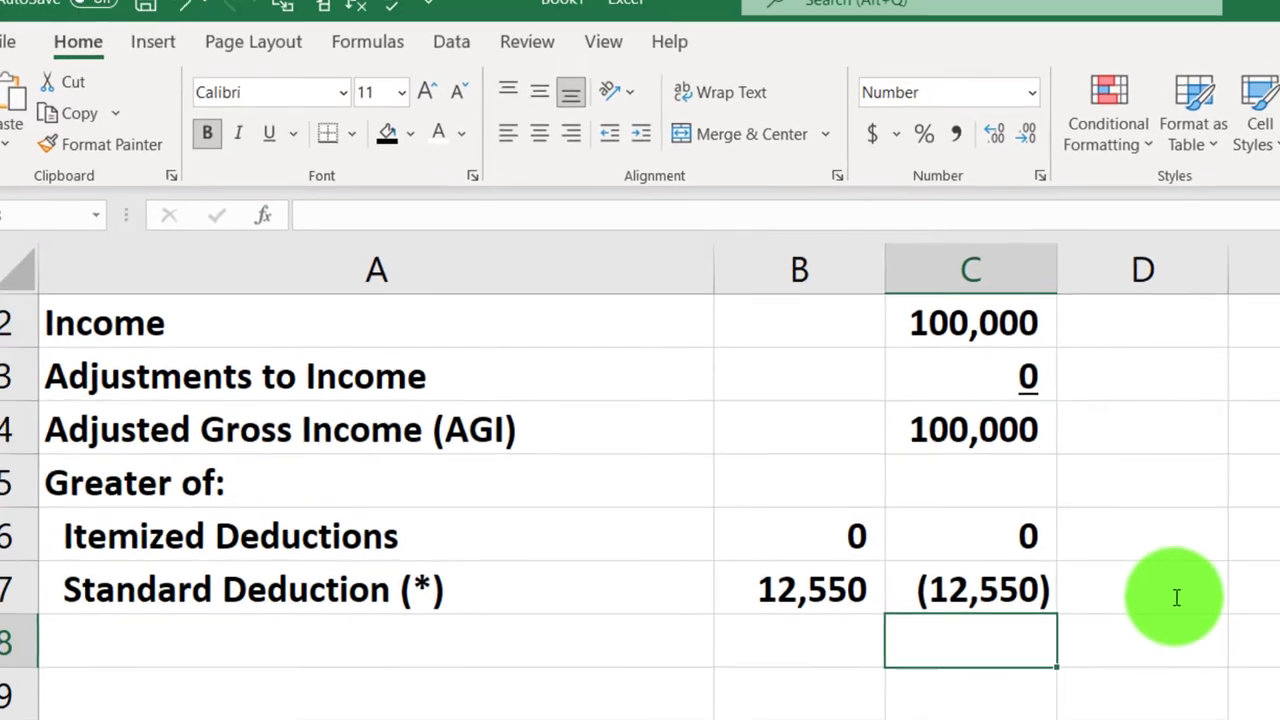
pyautogui.press('Up')
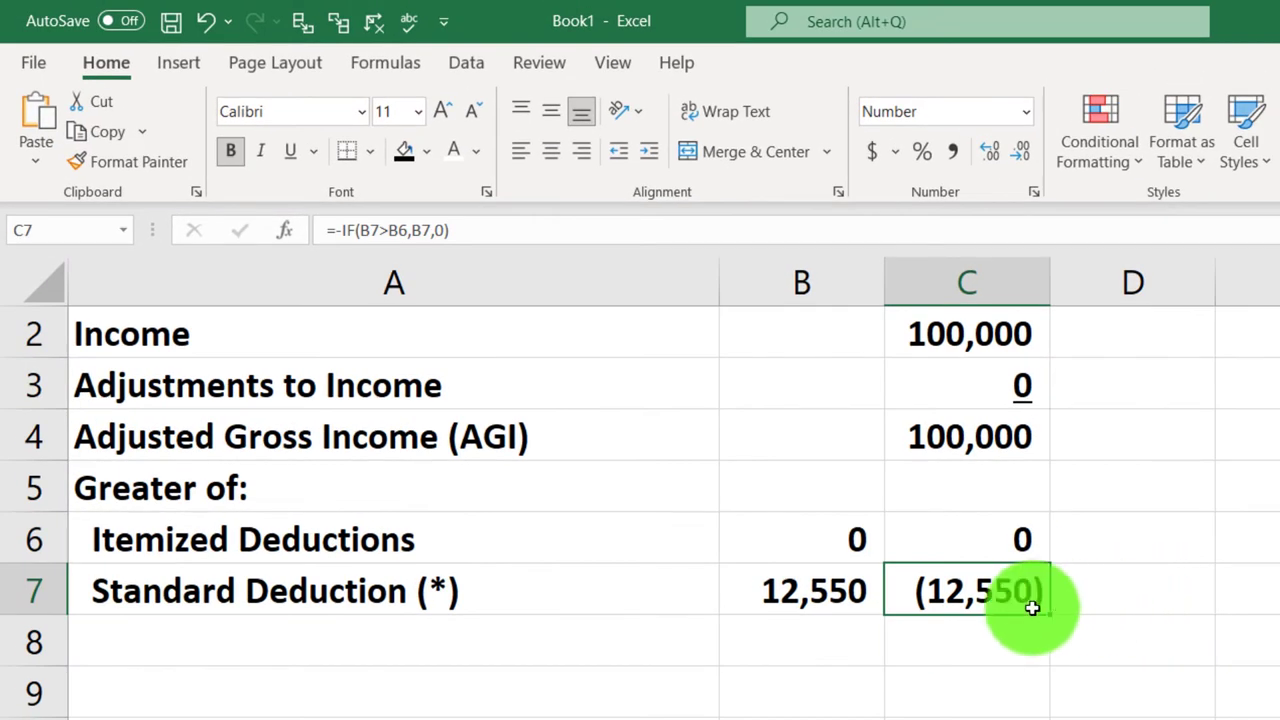
pyautogui.doubleClick(936, 595)
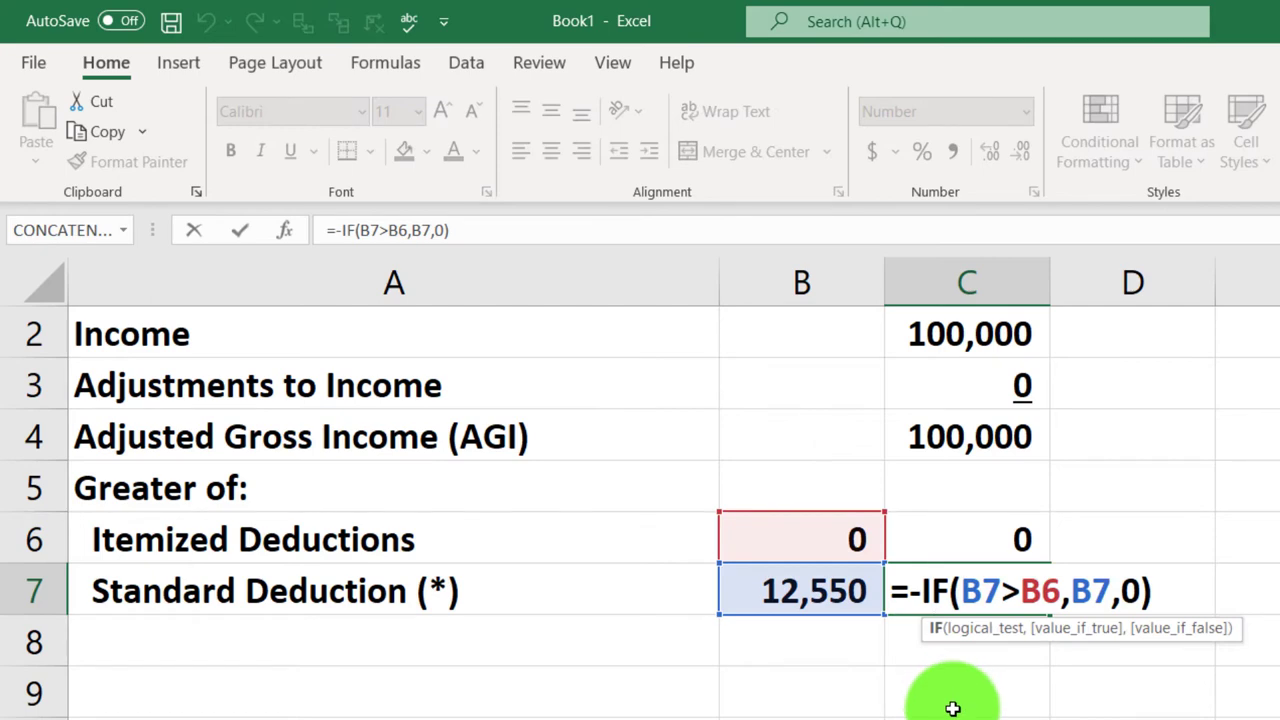
pyautogui.press('Left')
pyautogui.press('BackSpace')
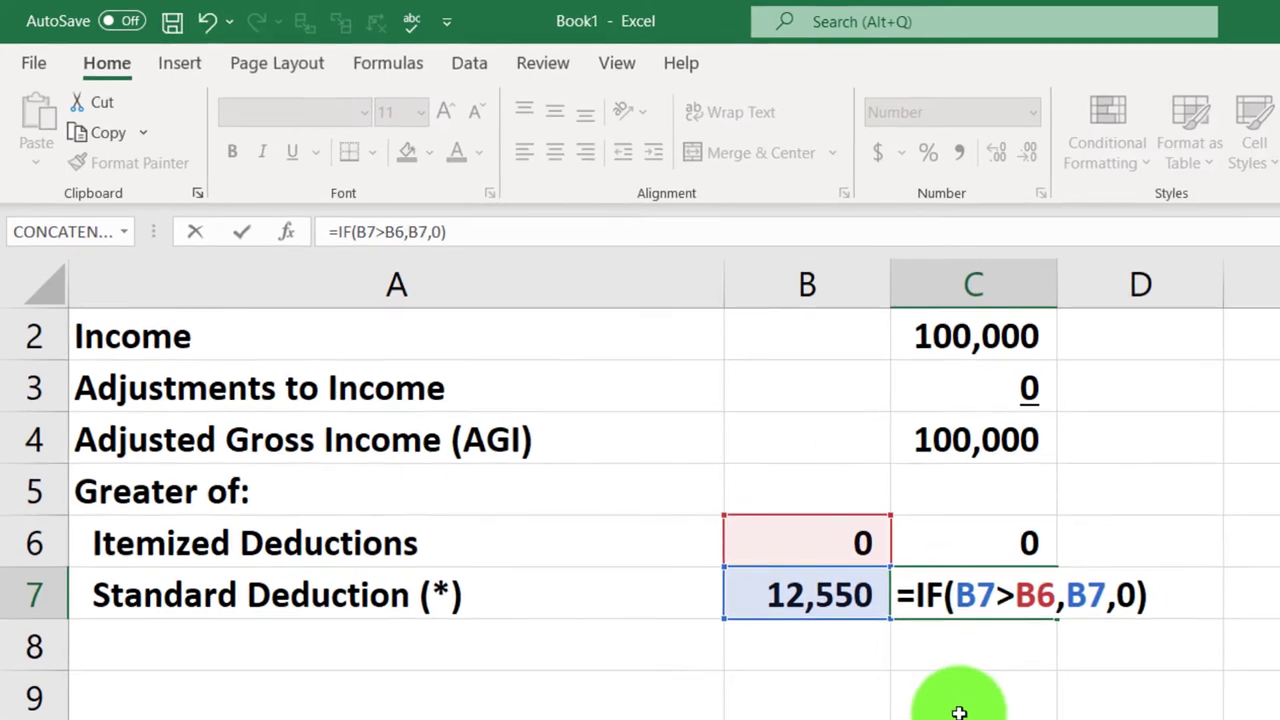
pyautogui.press('Return')
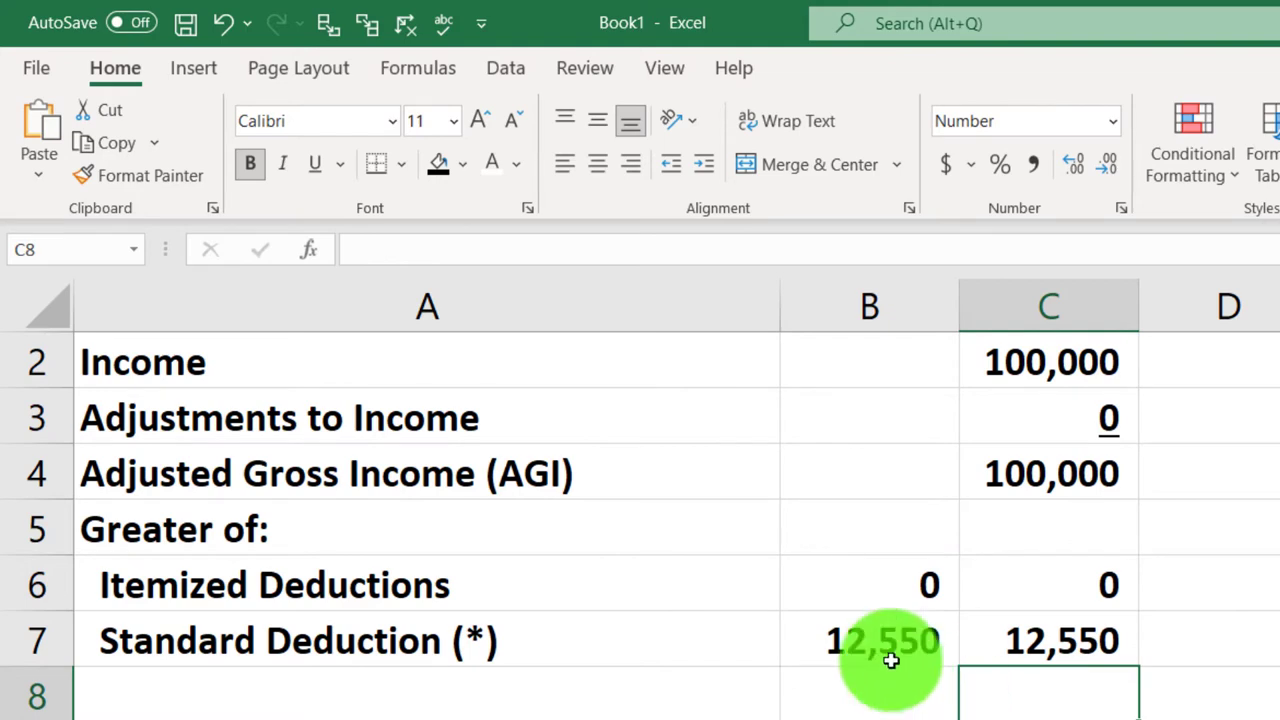
pyautogui.click(820, 595)
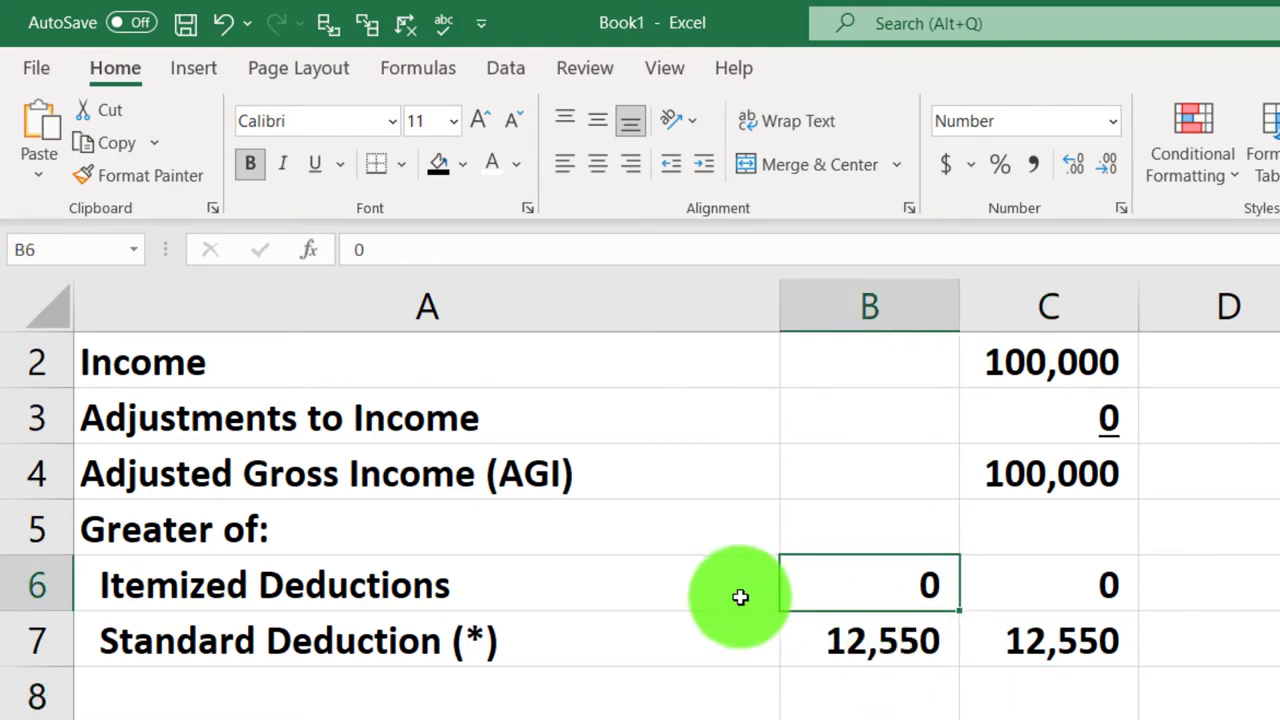
pyautogui.write('14,000')
pyautogui.press('Return')
pyautogui.press('Up')
pyautogui.press('Right')
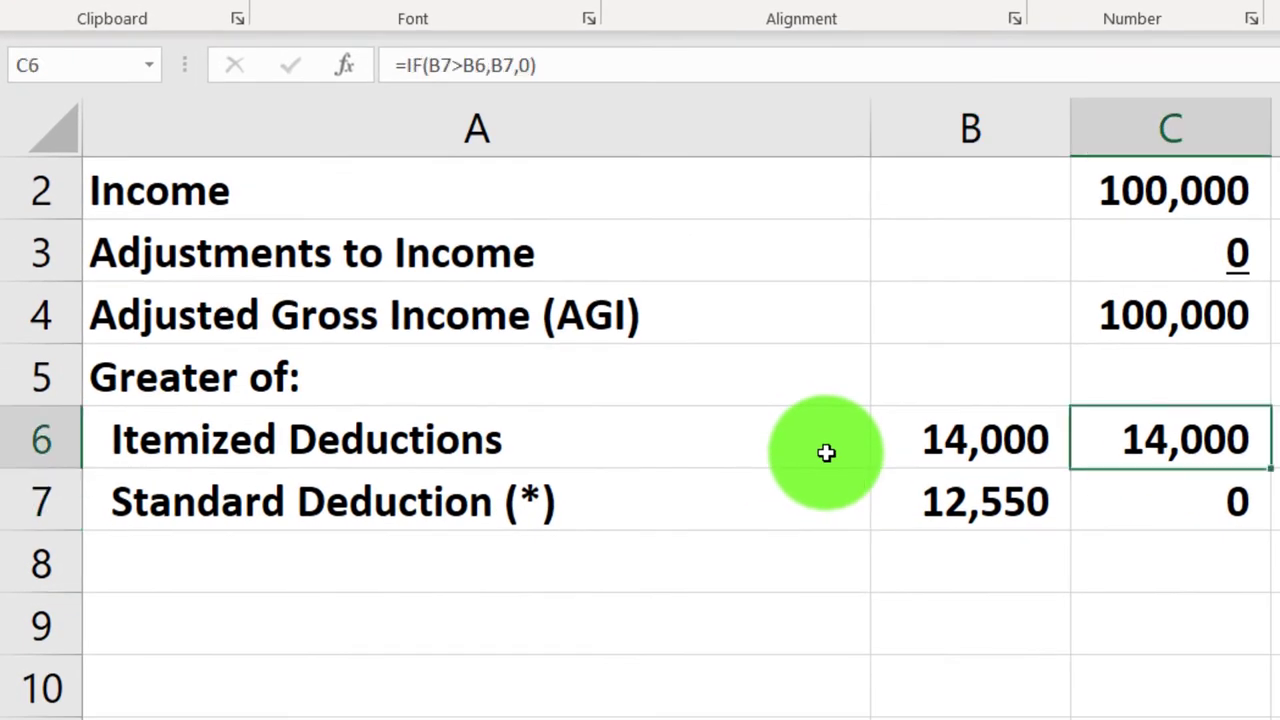
pyautogui.press('Down')
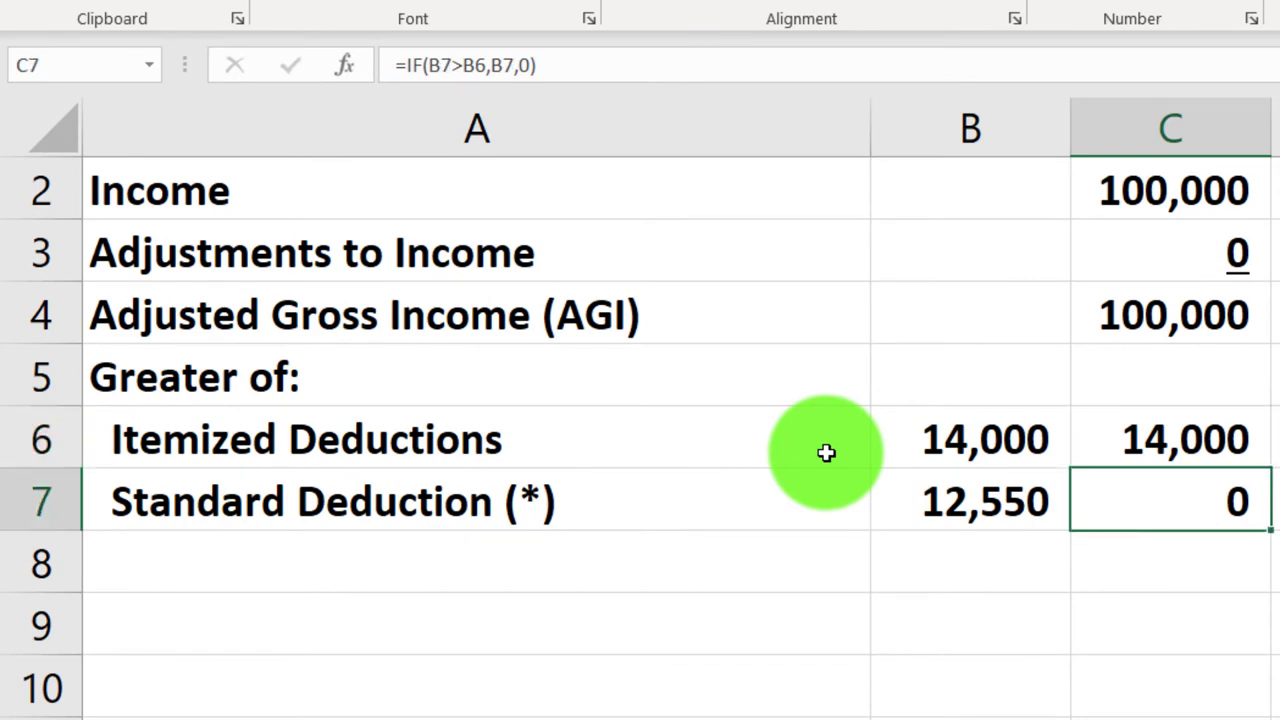
pyautogui.press('Up')
pyautogui.press('Down')
pyautogui.press('Up')
pyautogui.press('Left')
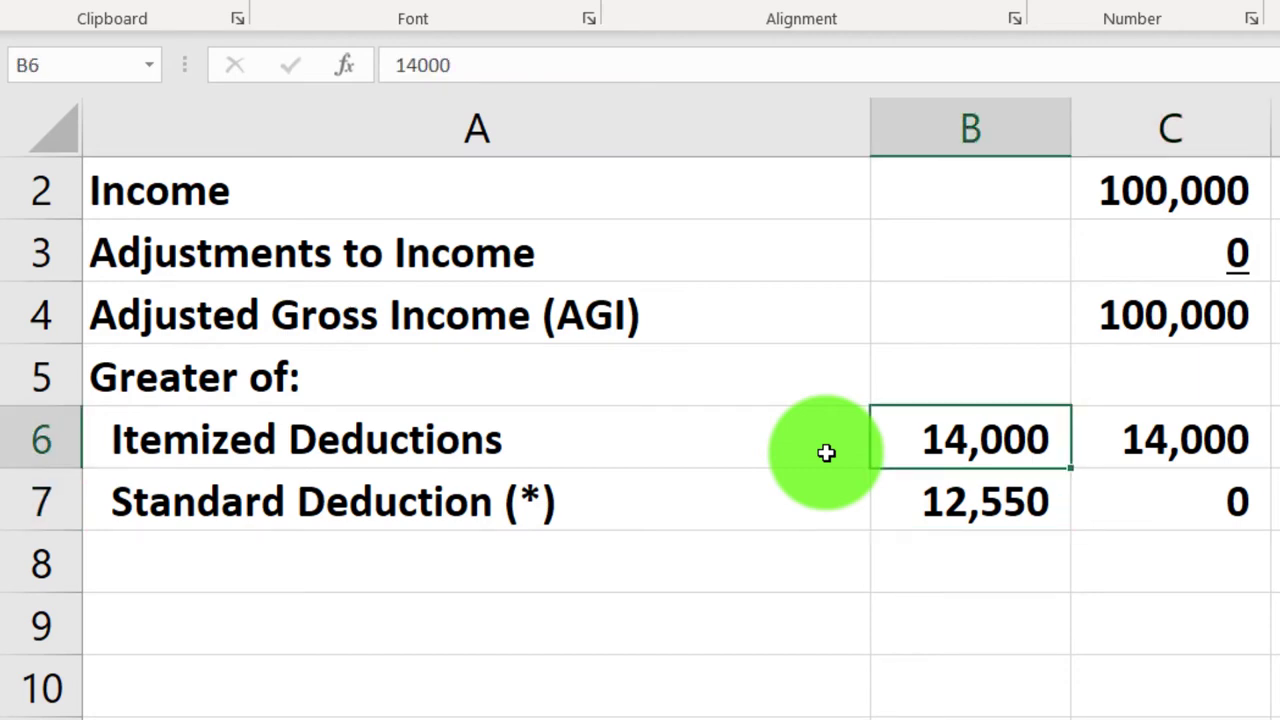
pyautogui.press('Down')
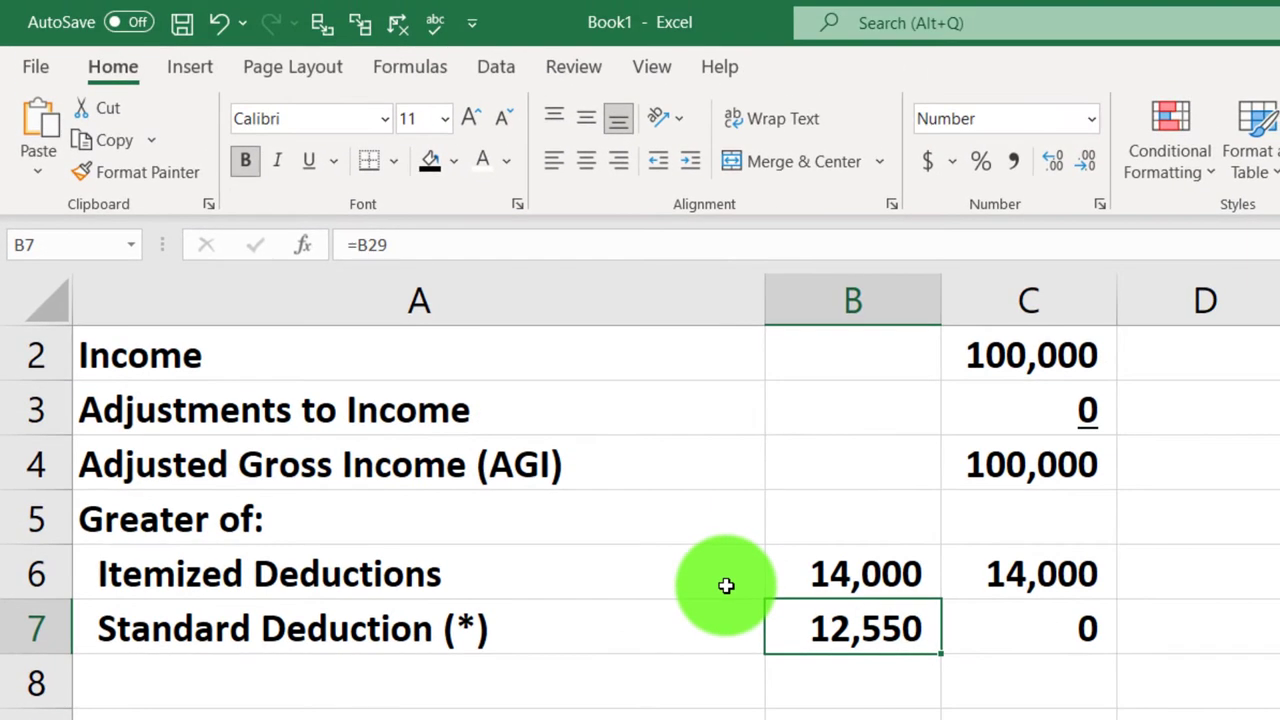
pyautogui.press('Up')
pyautogui.write('0')
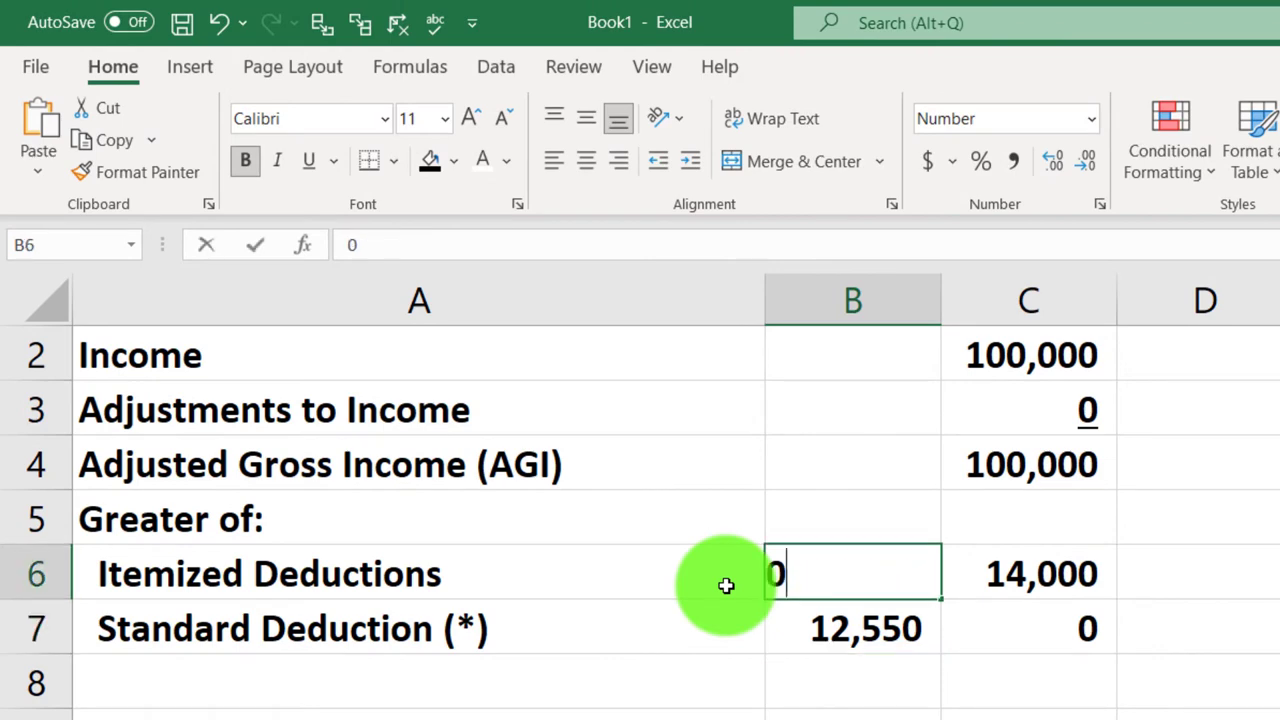
pyautogui.press('Return')
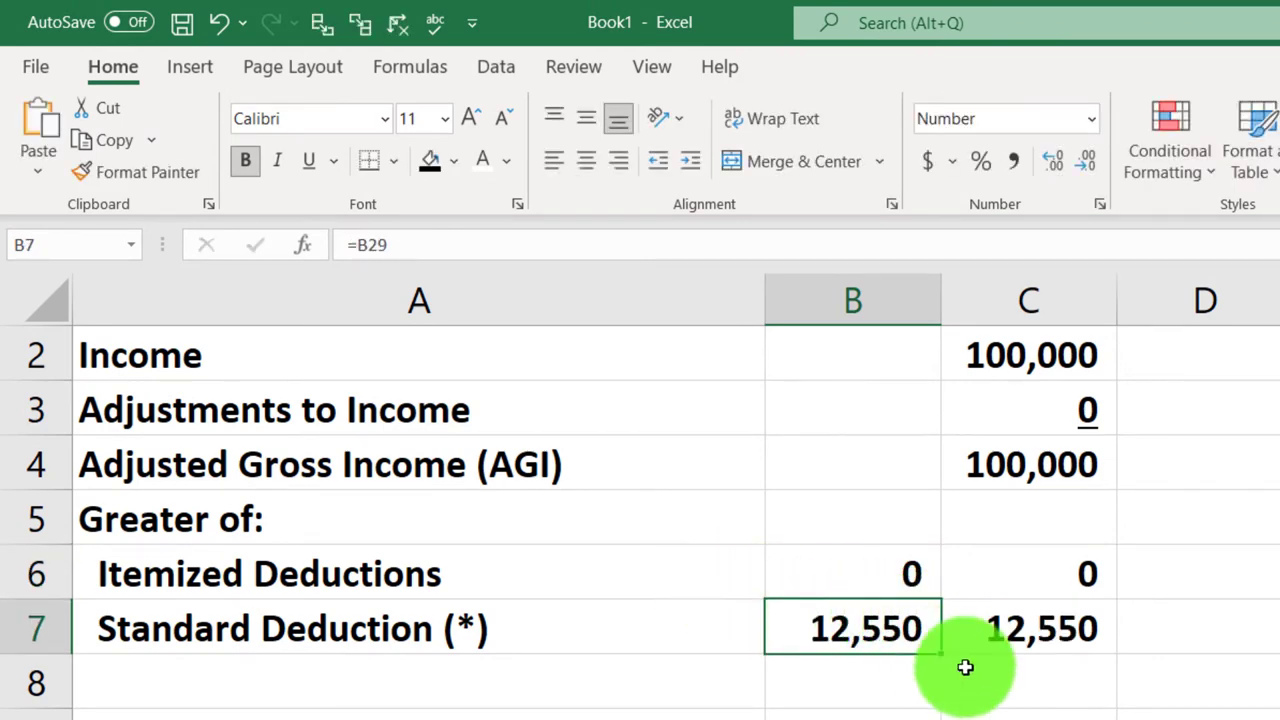
pyautogui.click(1008, 671)
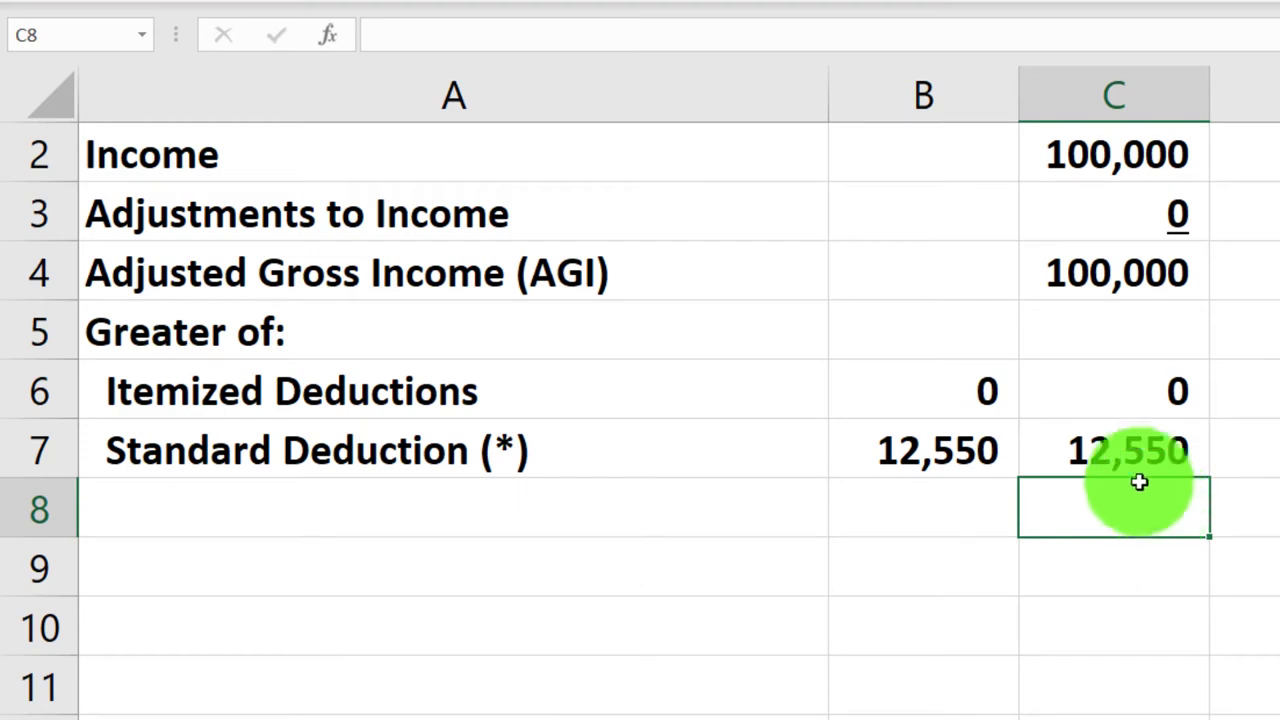
# - Apply Underline to the 12,550 result in C7
pyautogui.click(1146, 443)
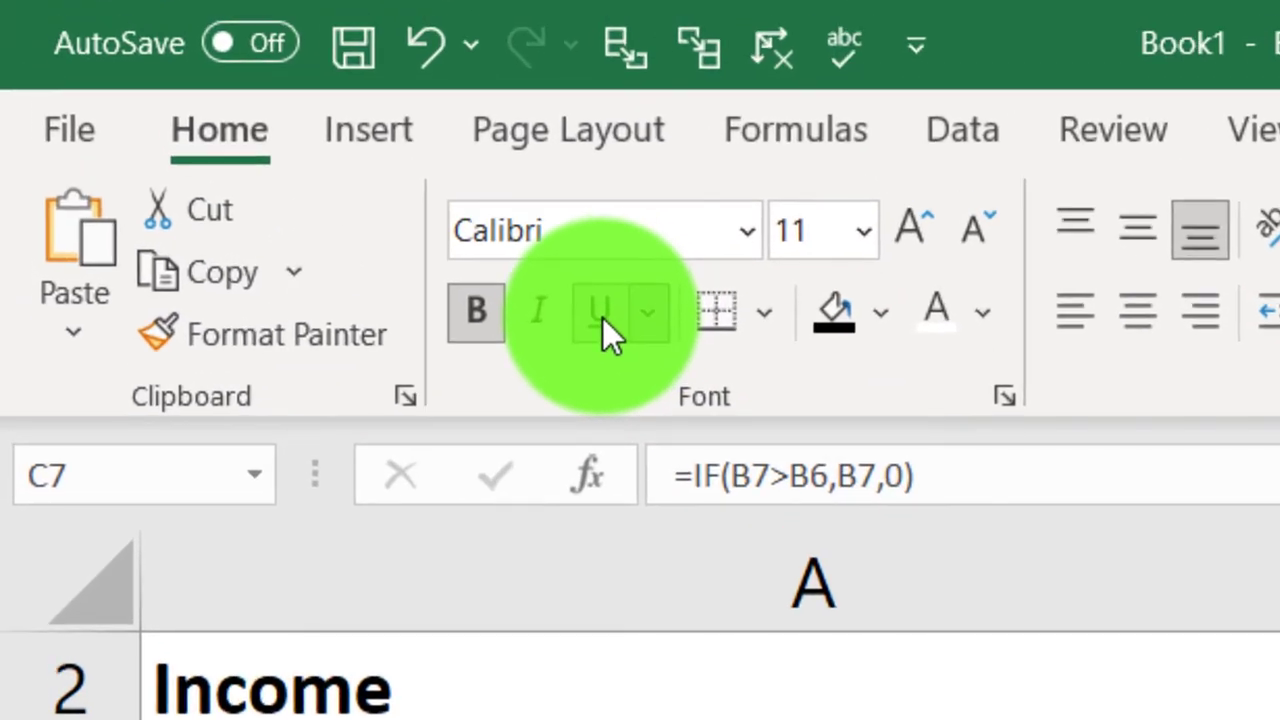
pyautogui.click(602, 317)
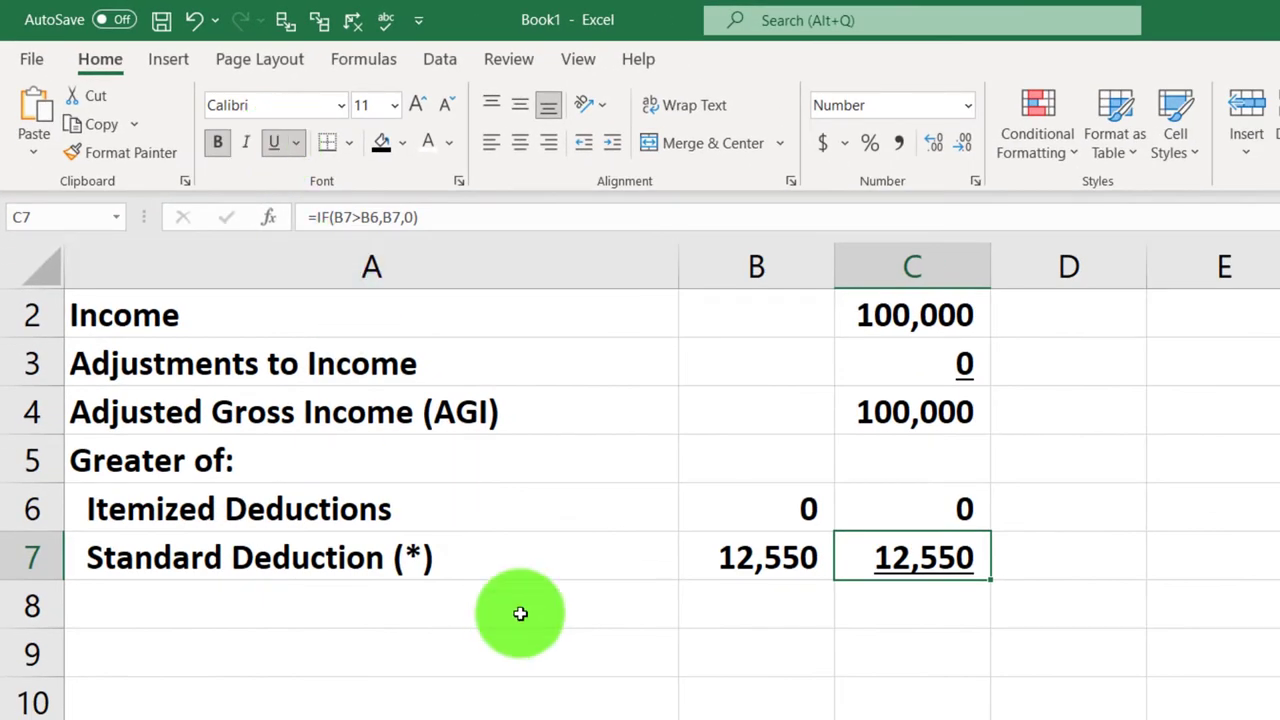
pyautogui.click(316, 610)
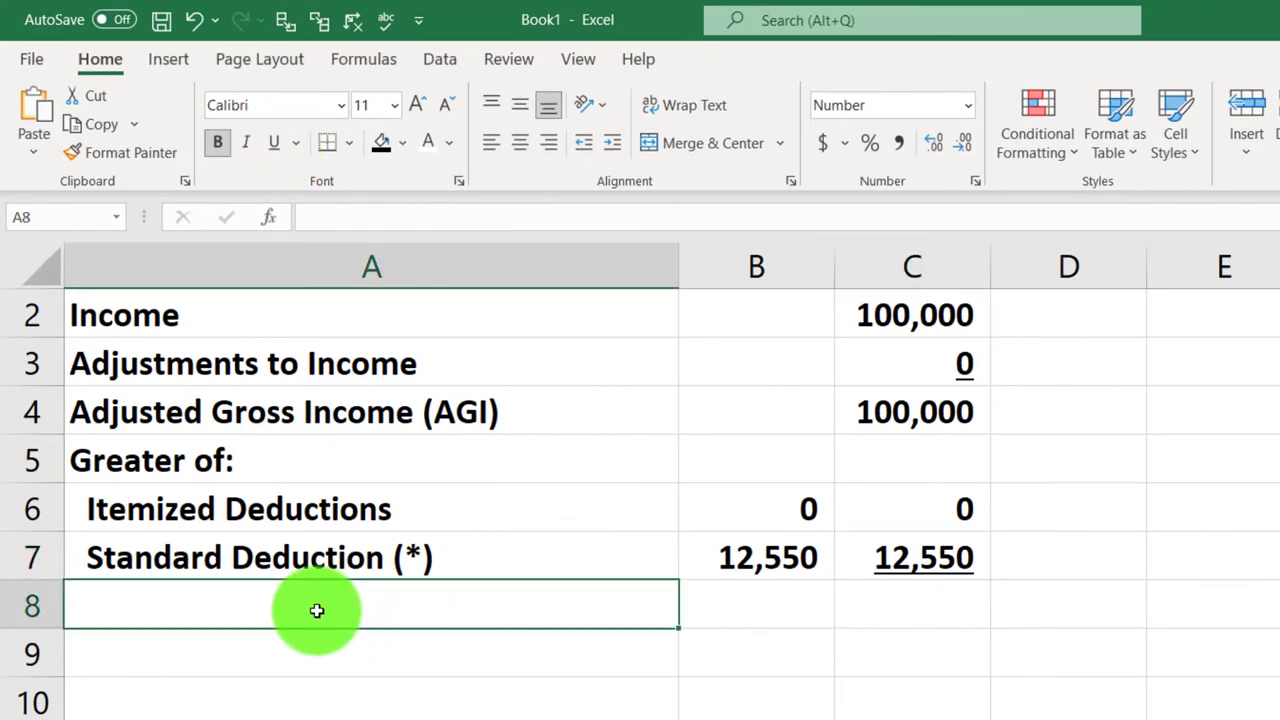
# - Label A8 'Qualified business income deduction' with 0 in C8, then move the underline from C7 toward C8
pyautogui.write('Qua')
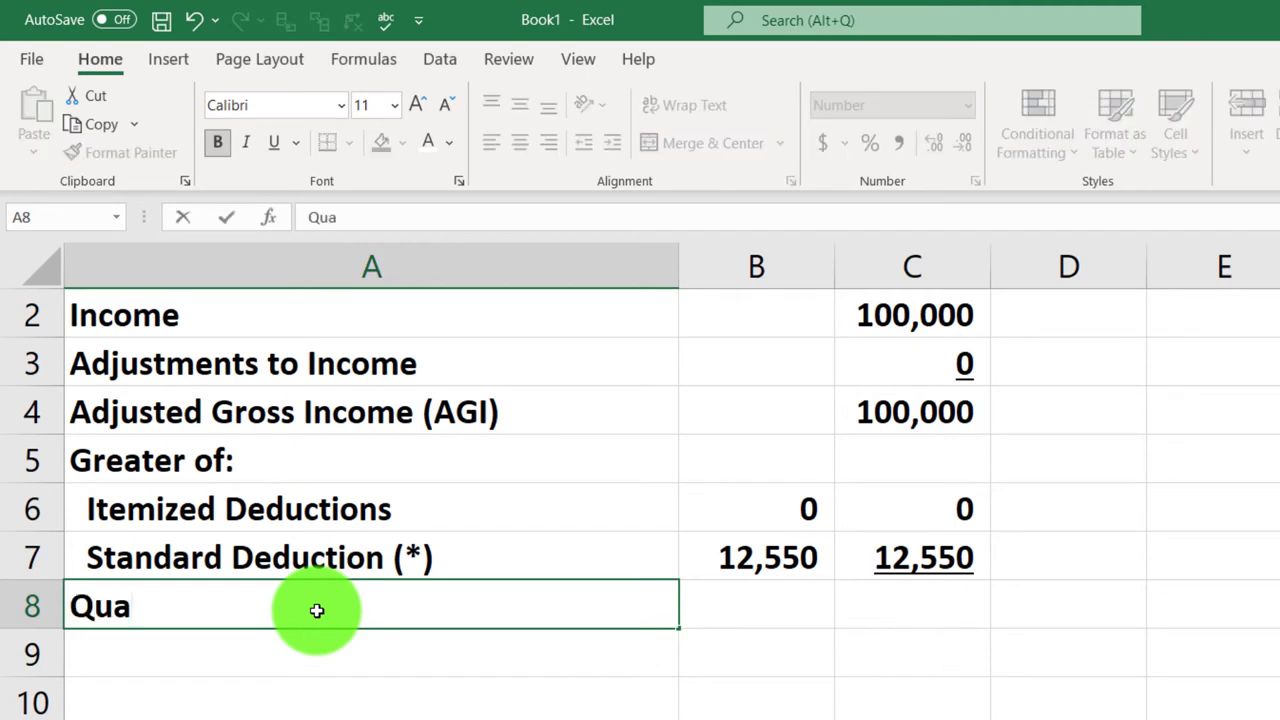
pyautogui.write('lified busn')
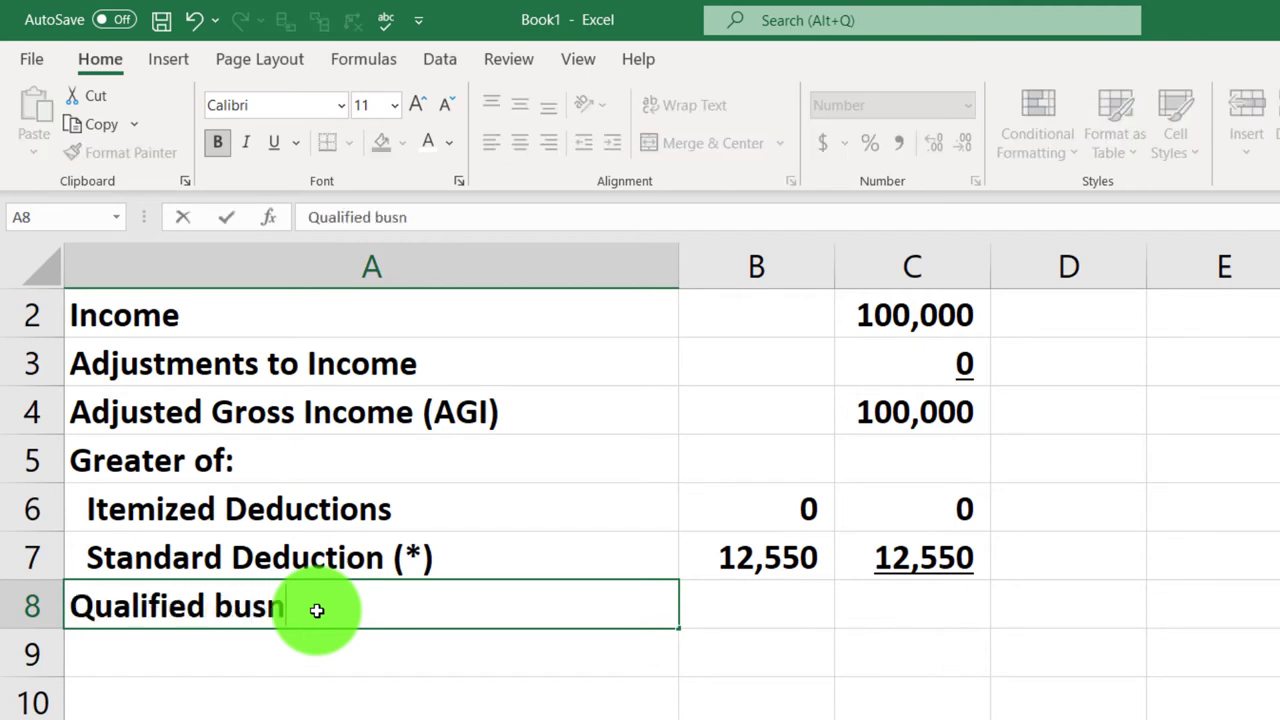
pyautogui.press('BackSpace')
pyautogui.write('ine')
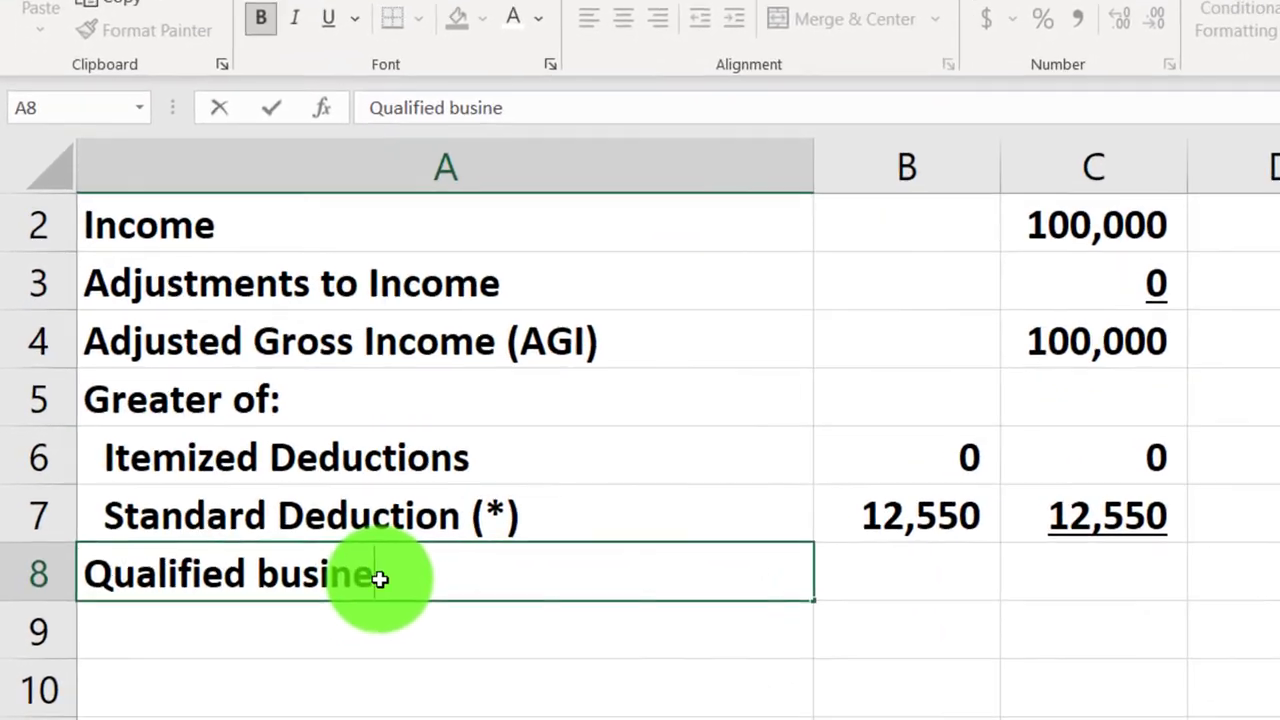
pyautogui.write('ss income d')
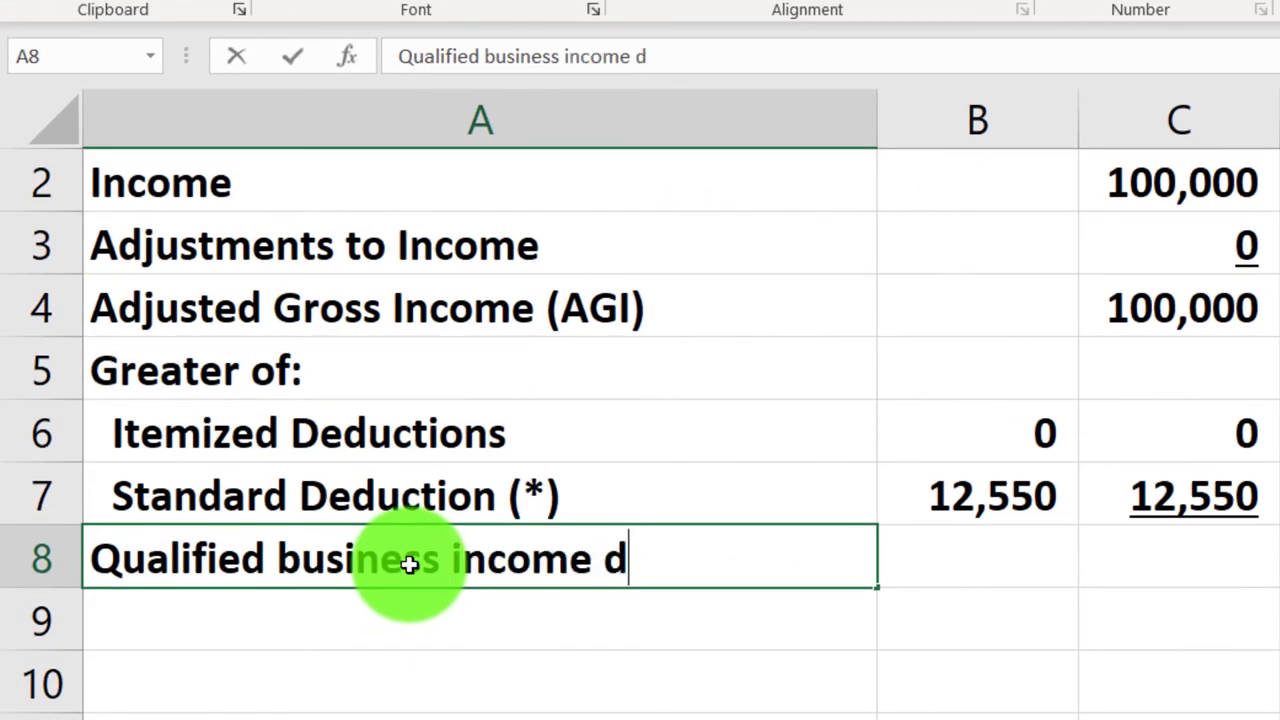
pyautogui.write('eduction')
pyautogui.press('Tab')
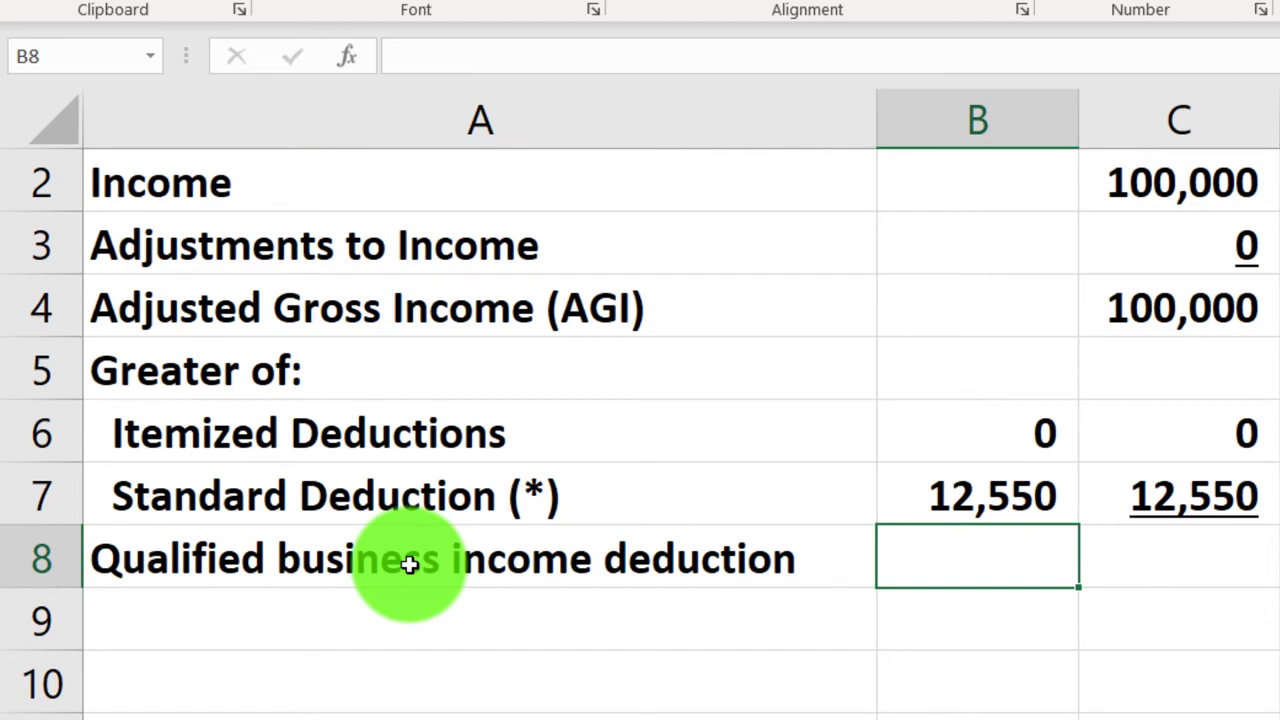
pyautogui.press('Tab')
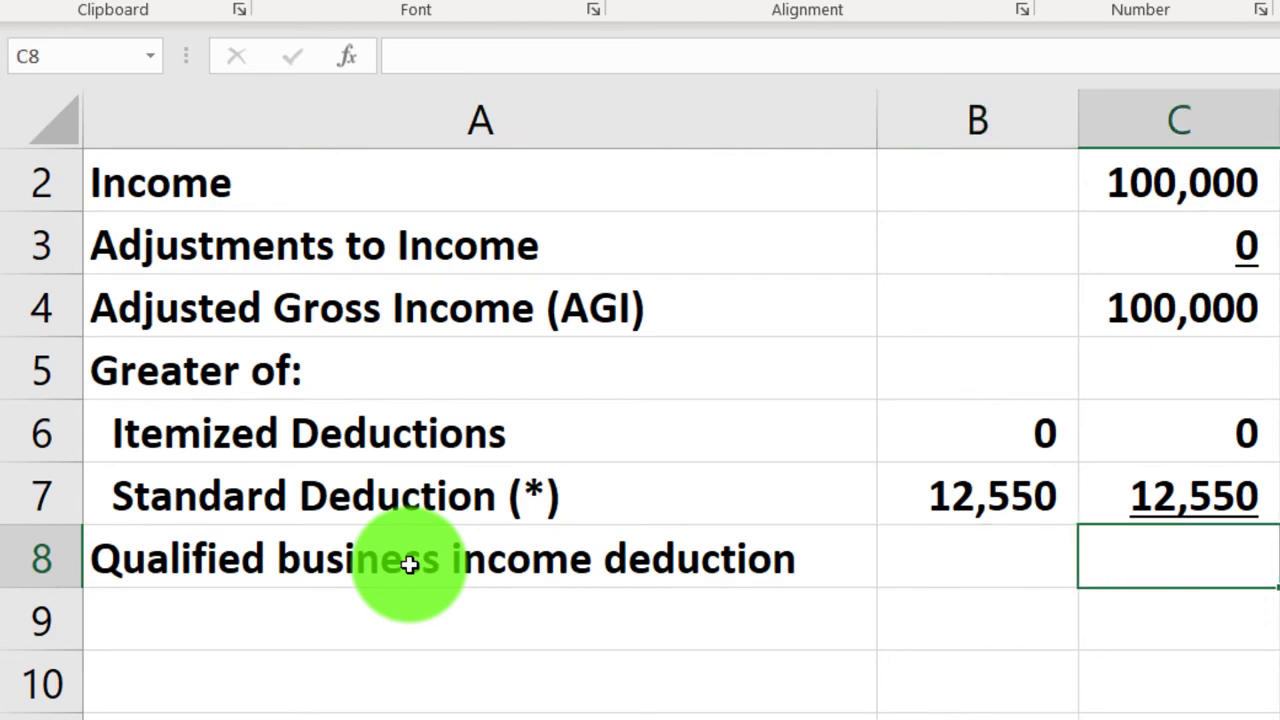
pyautogui.write('0')
pyautogui.press('Return')
pyautogui.press('Right')
pyautogui.press('Right')
pyautogui.press('Up')
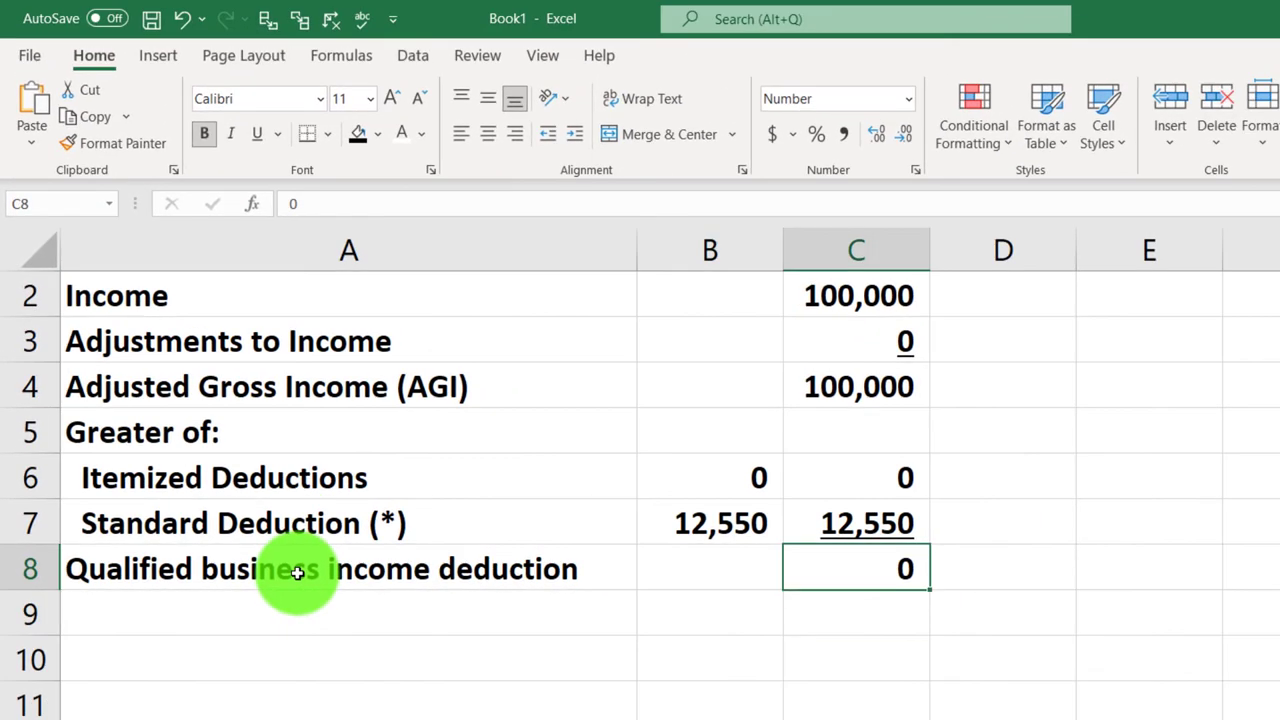
pyautogui.click(850, 524)
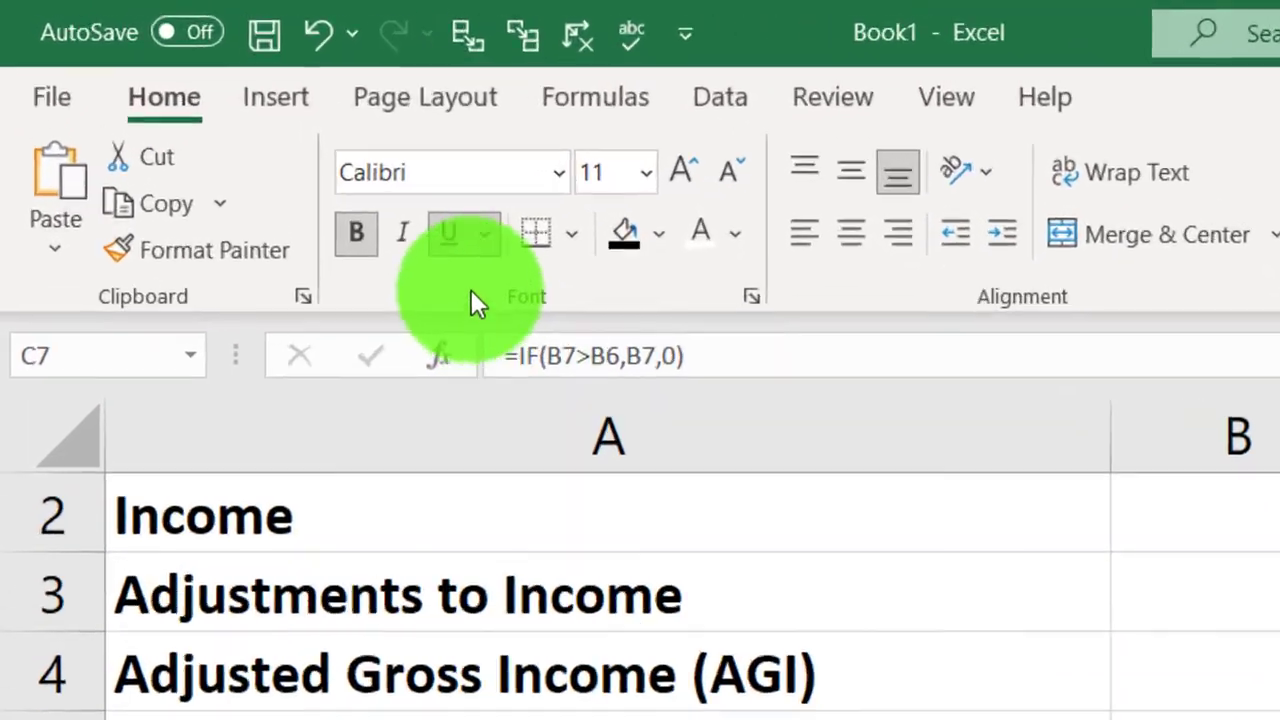
pyautogui.press('Down')
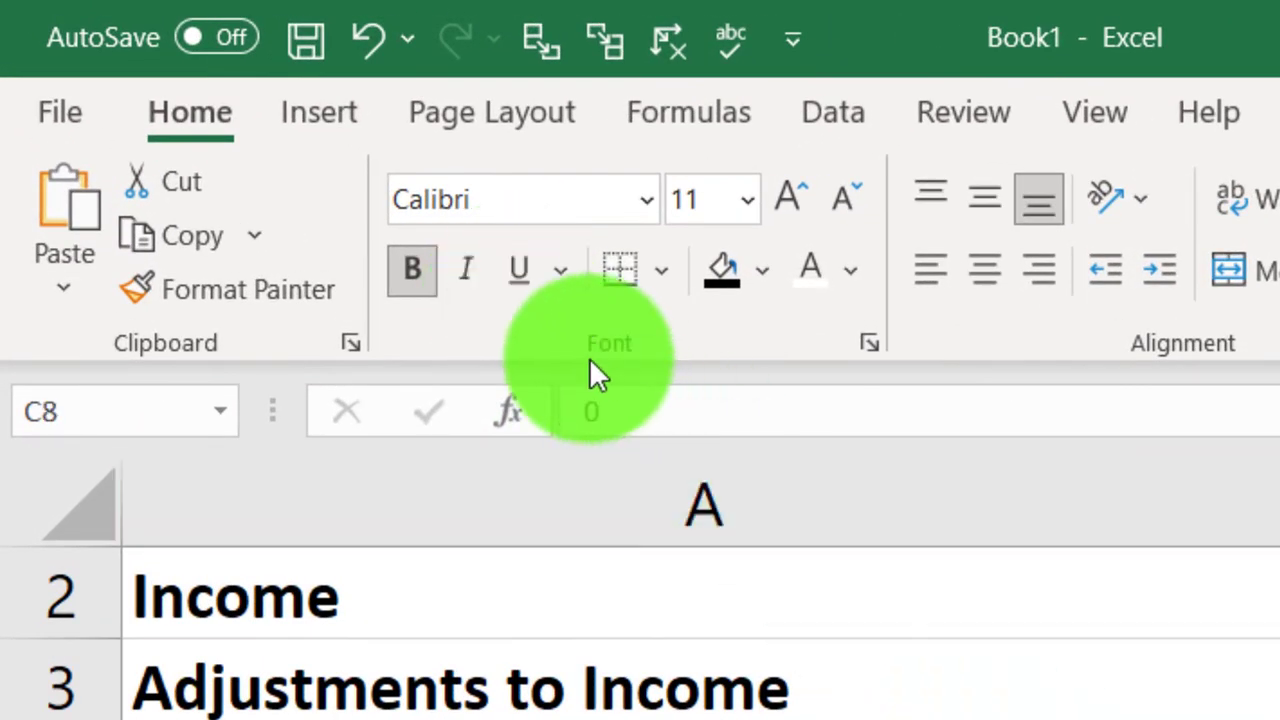
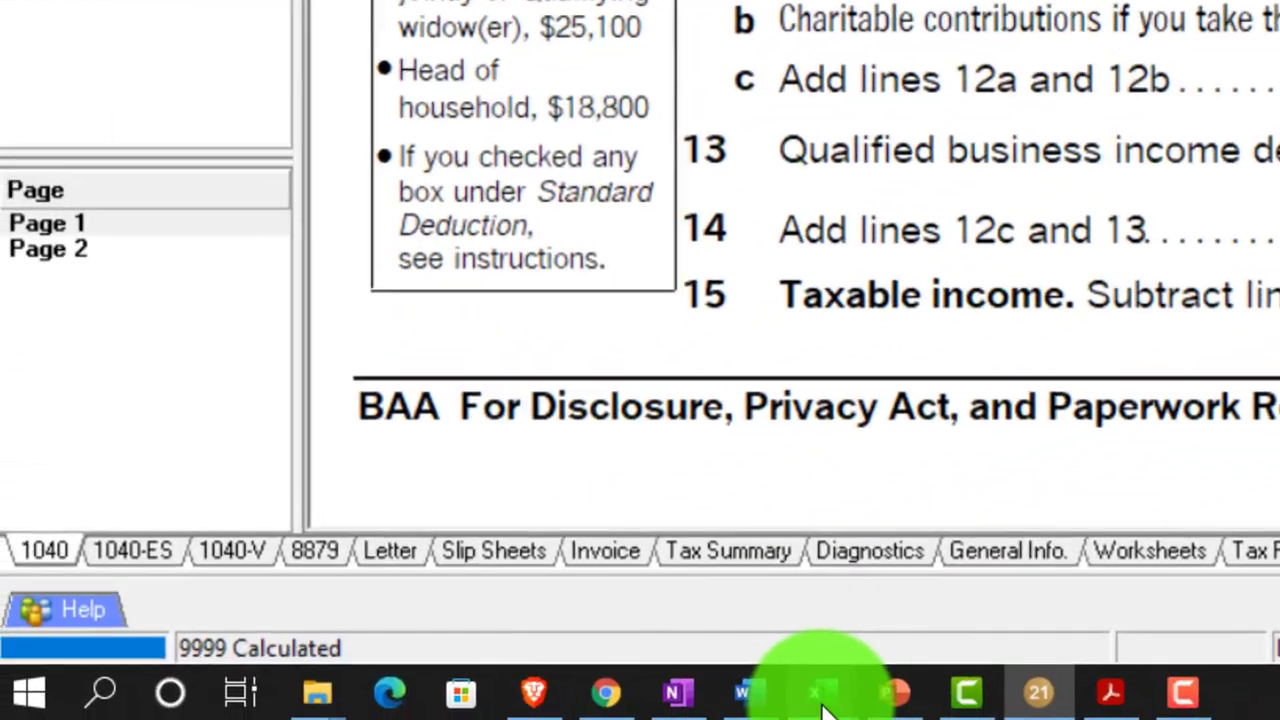
# - Bring up previews of the open Excel workbooks, Tax Worksheet and Book1, from the taskbar
pyautogui.moveTo(843, 688)
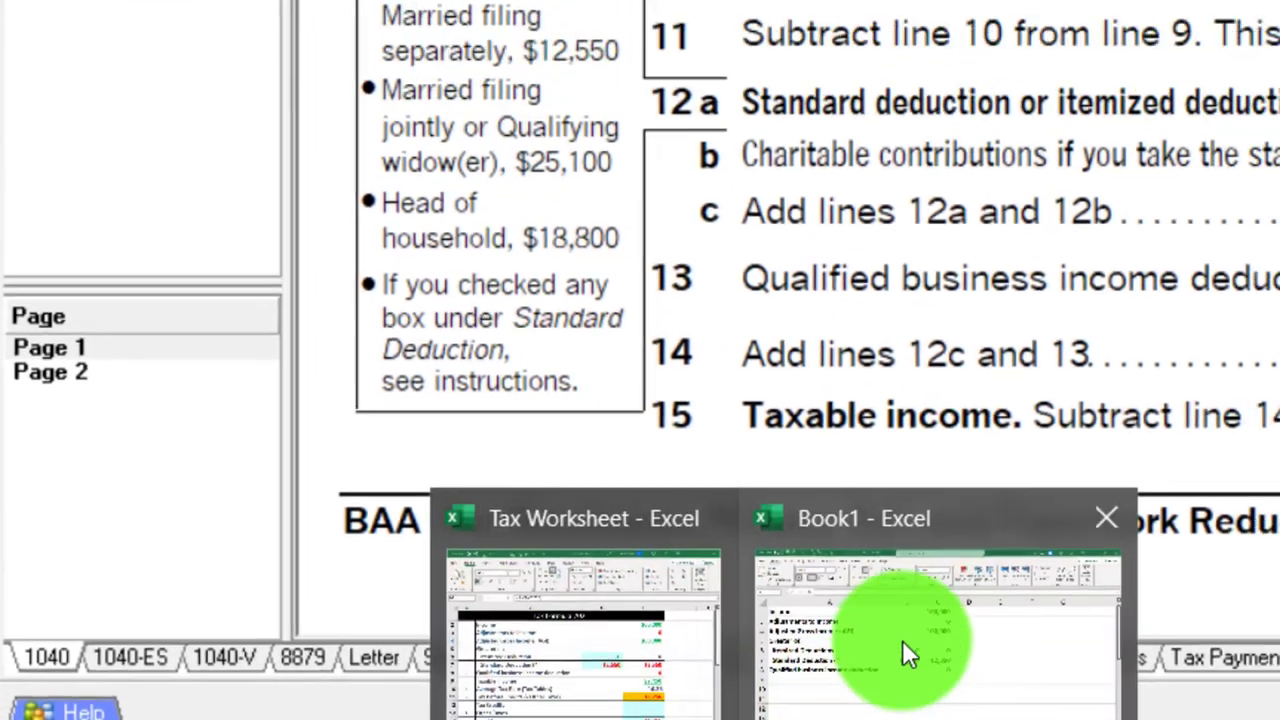
# - In Book1, enter 'Taxable Income' as the label in cell A9
pyautogui.click(903, 645)
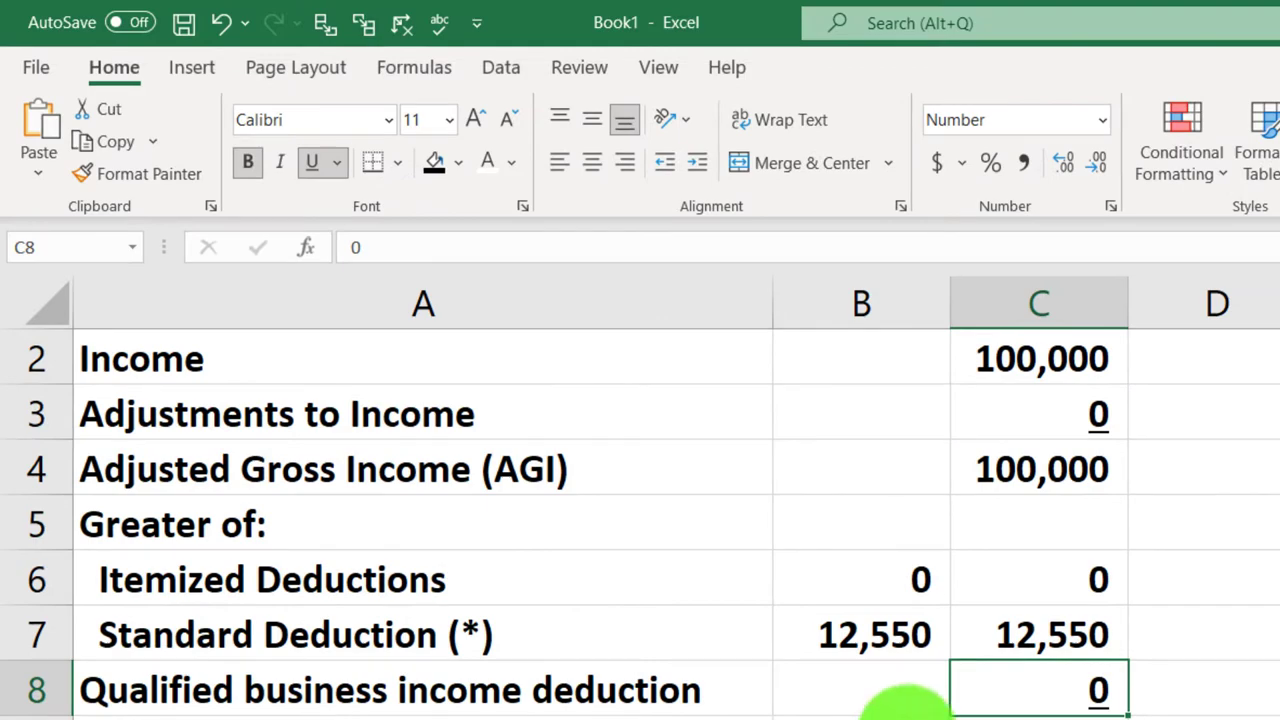
pyautogui.press('Return')
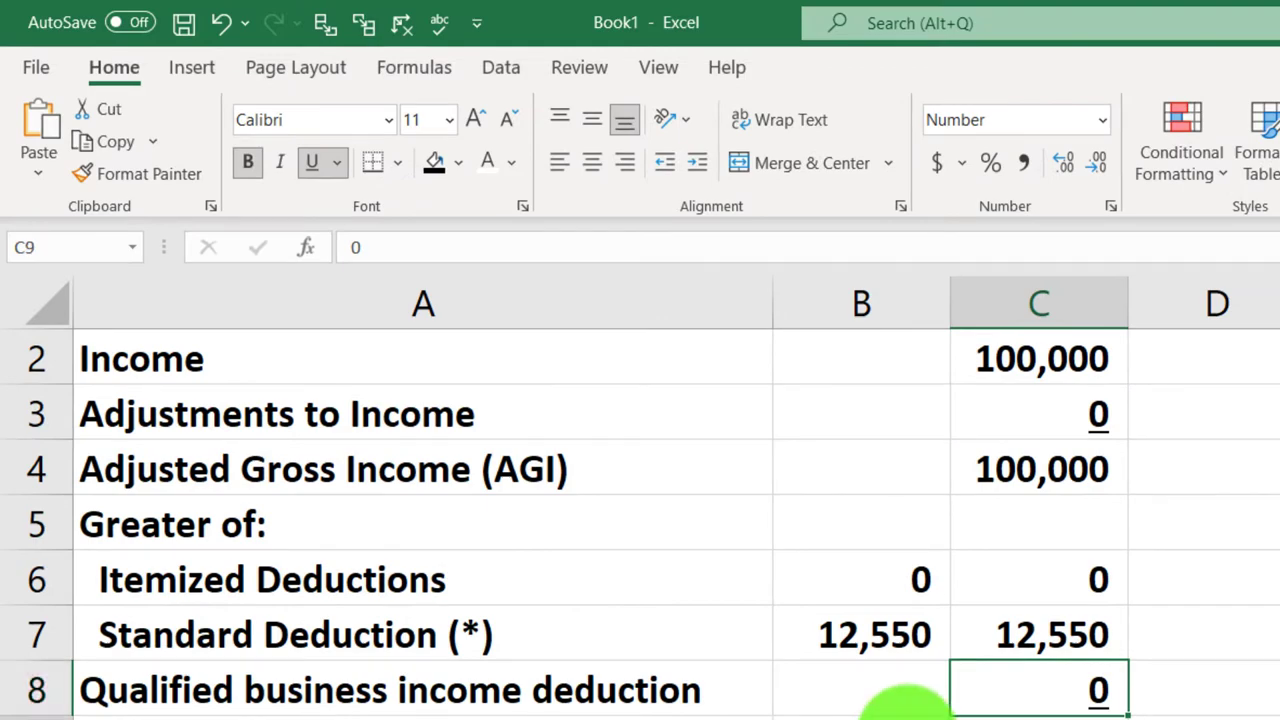
pyautogui.press('Left')
pyautogui.press('Left')
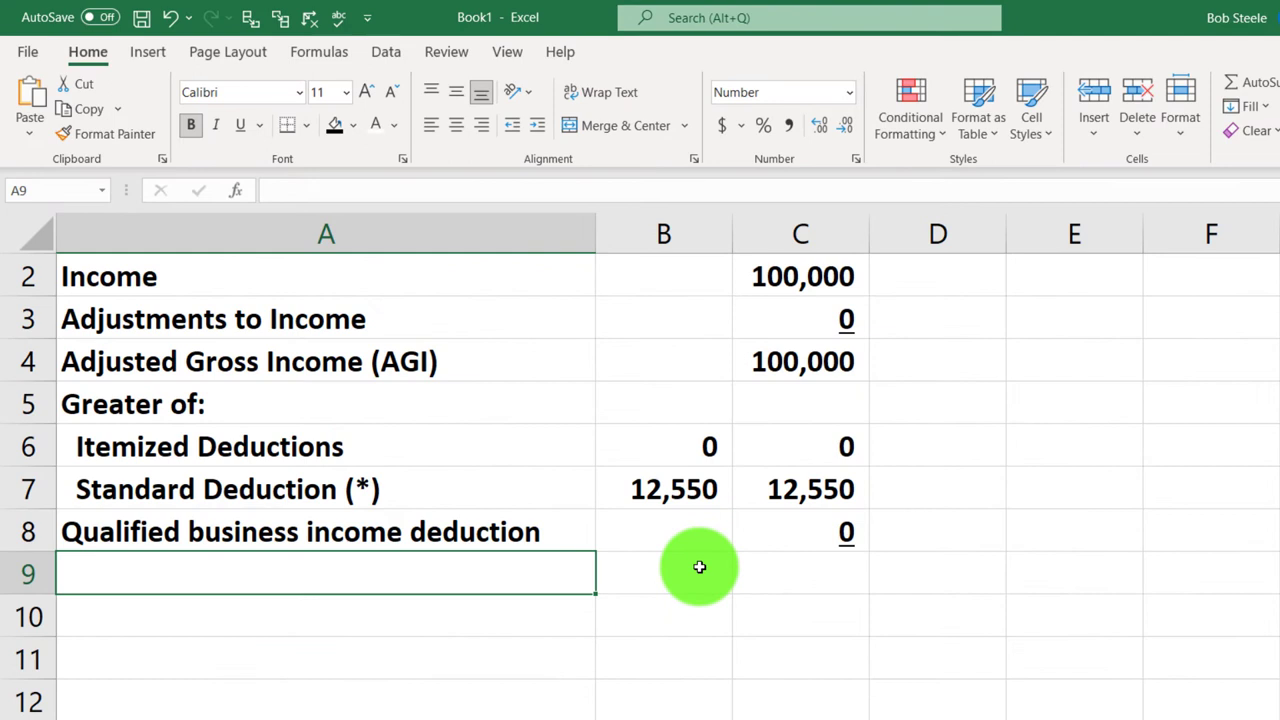
pyautogui.write('Tax')
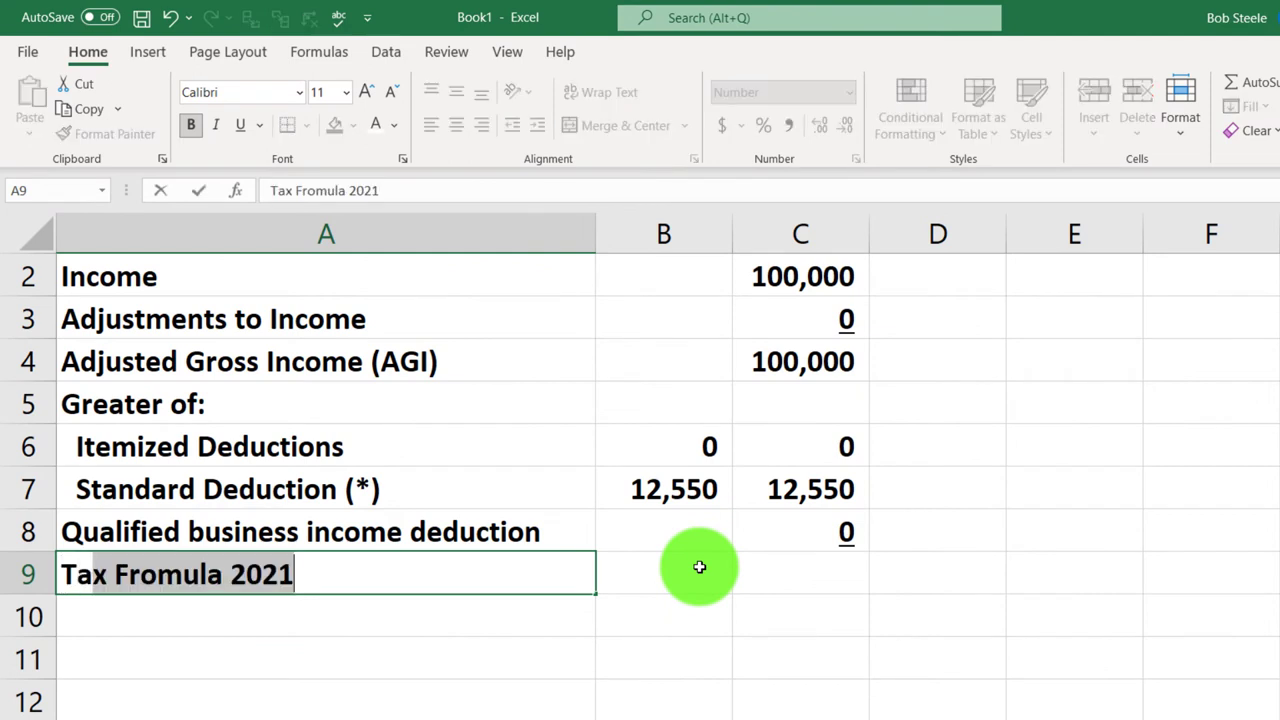
pyautogui.write('abel')
pyautogui.press('BackSpace')
pyautogui.press('BackSpace')
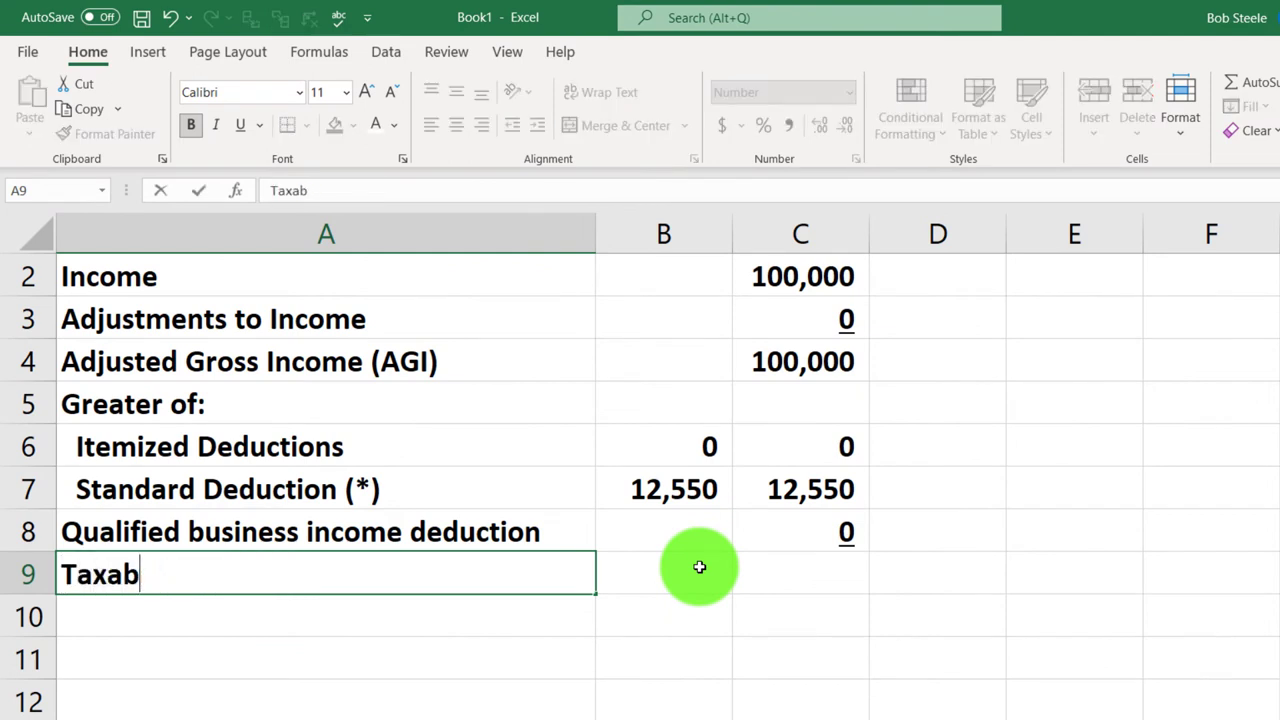
pyautogui.write('le Inc')
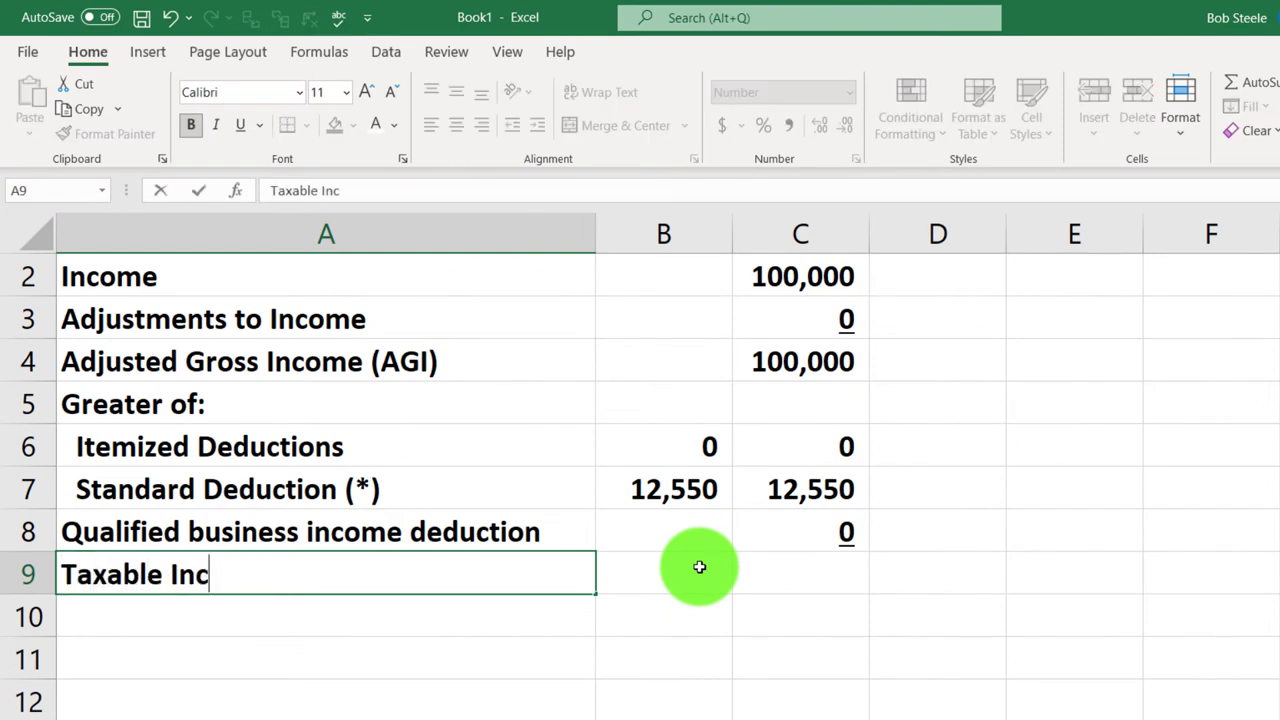
pyautogui.write('ome')
pyautogui.press('Tab')
pyautogui.press('Tab')
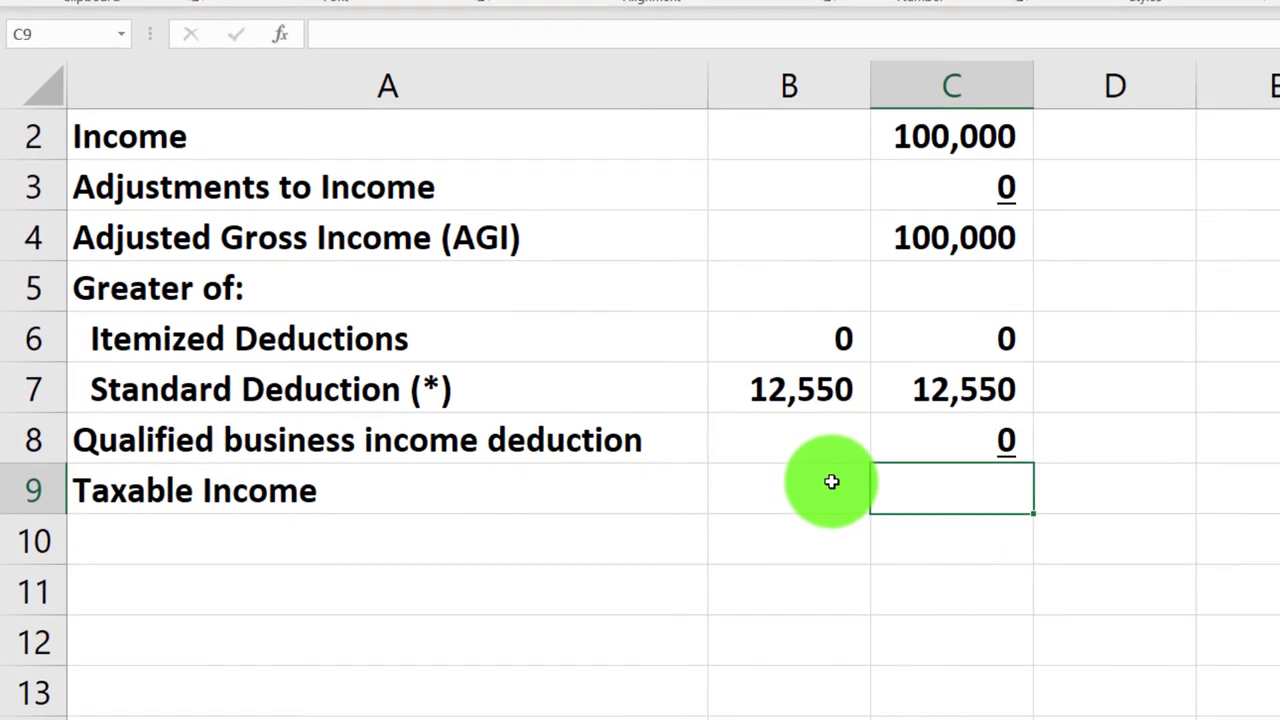
# - Enter =C4-C6-C7-C8 in C9 so taxable income shows 87,450
pyautogui.write('=')
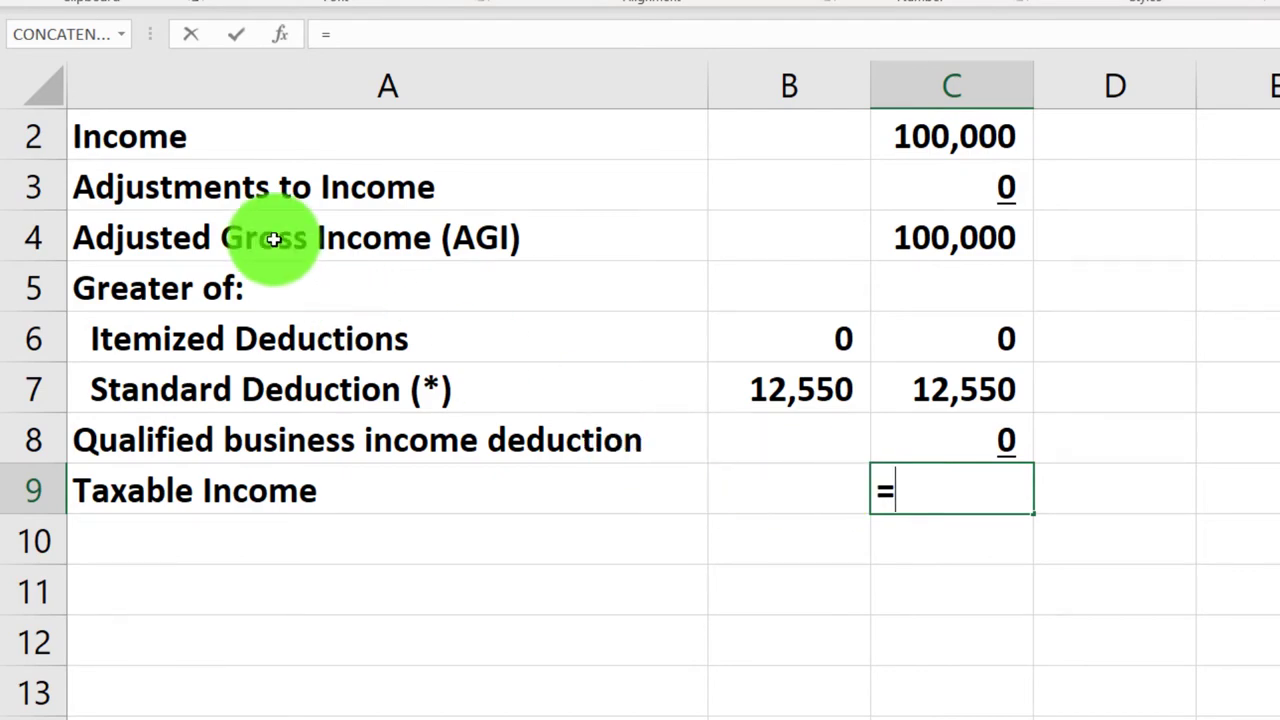
pyautogui.click(924, 238)
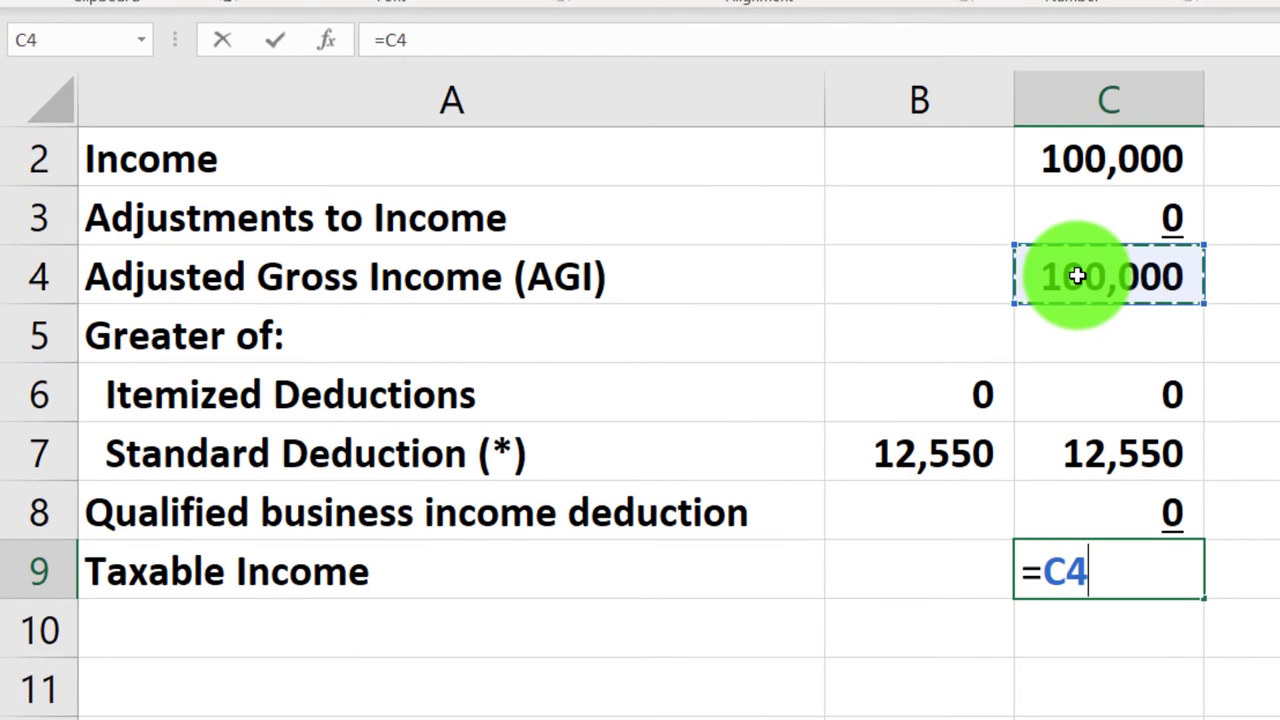
pyautogui.write('-')
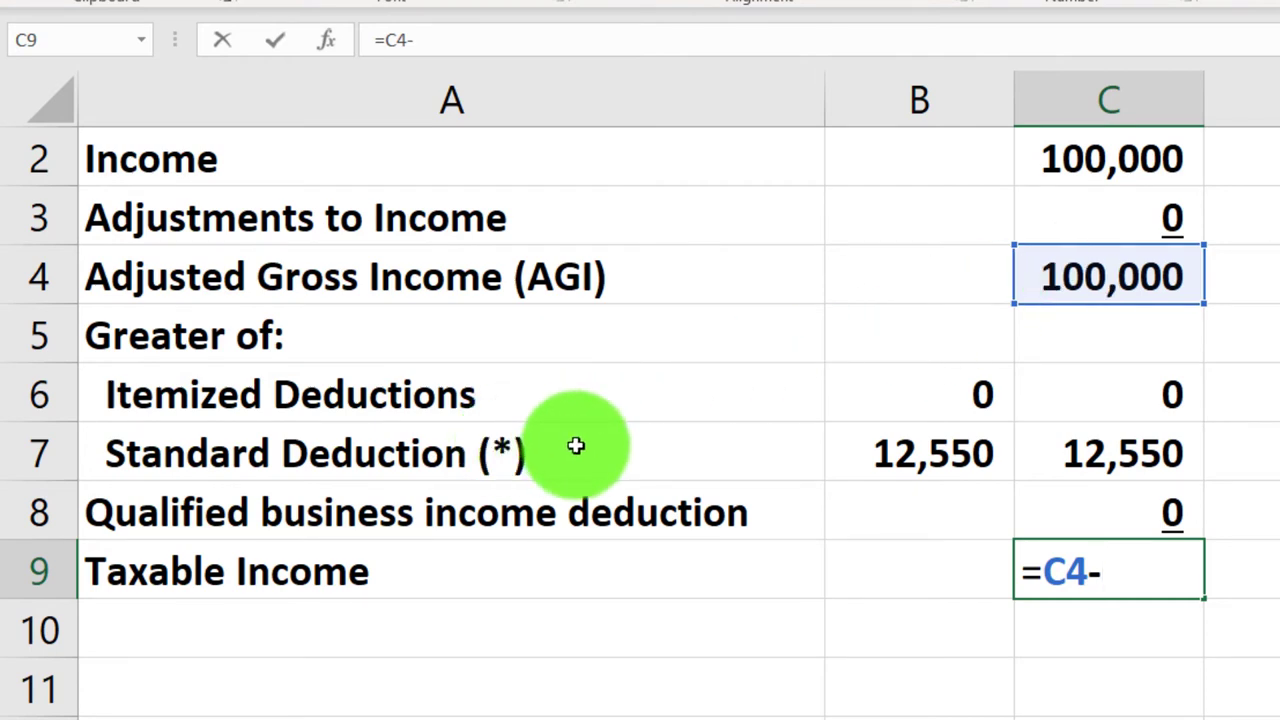
pyautogui.click(1105, 396)
pyautogui.write('+')
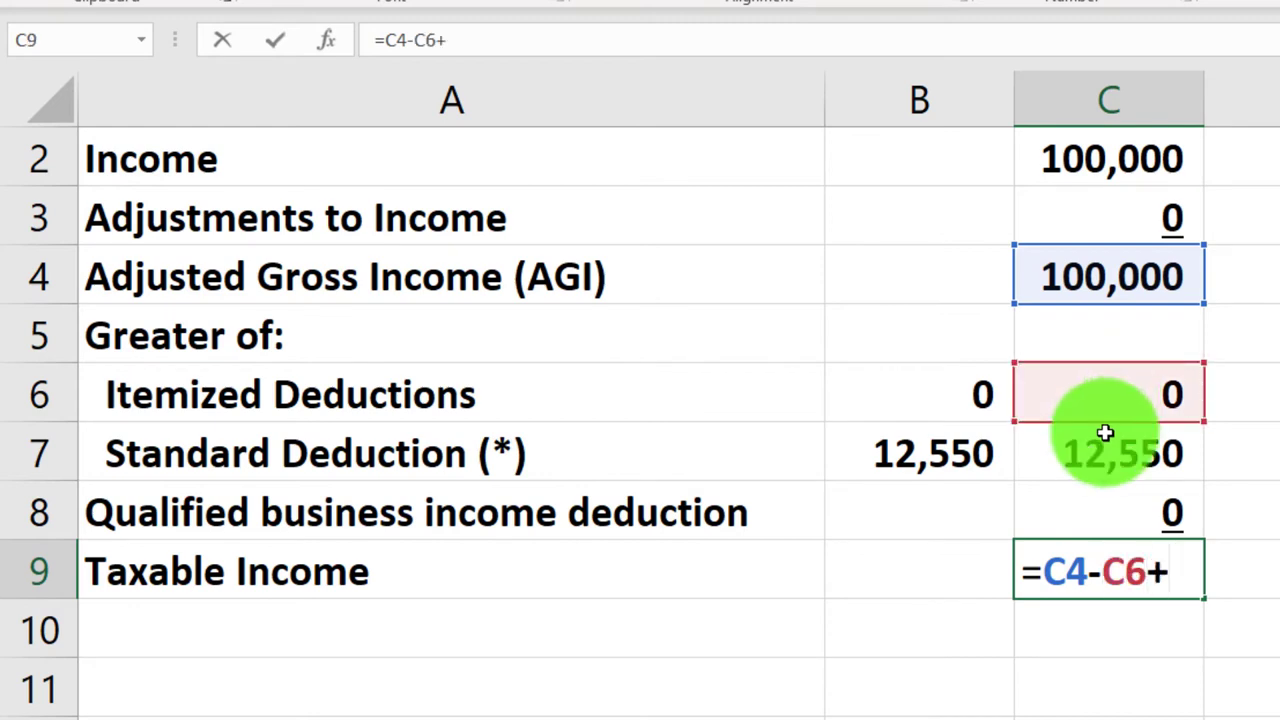
pyautogui.click(1105, 432)
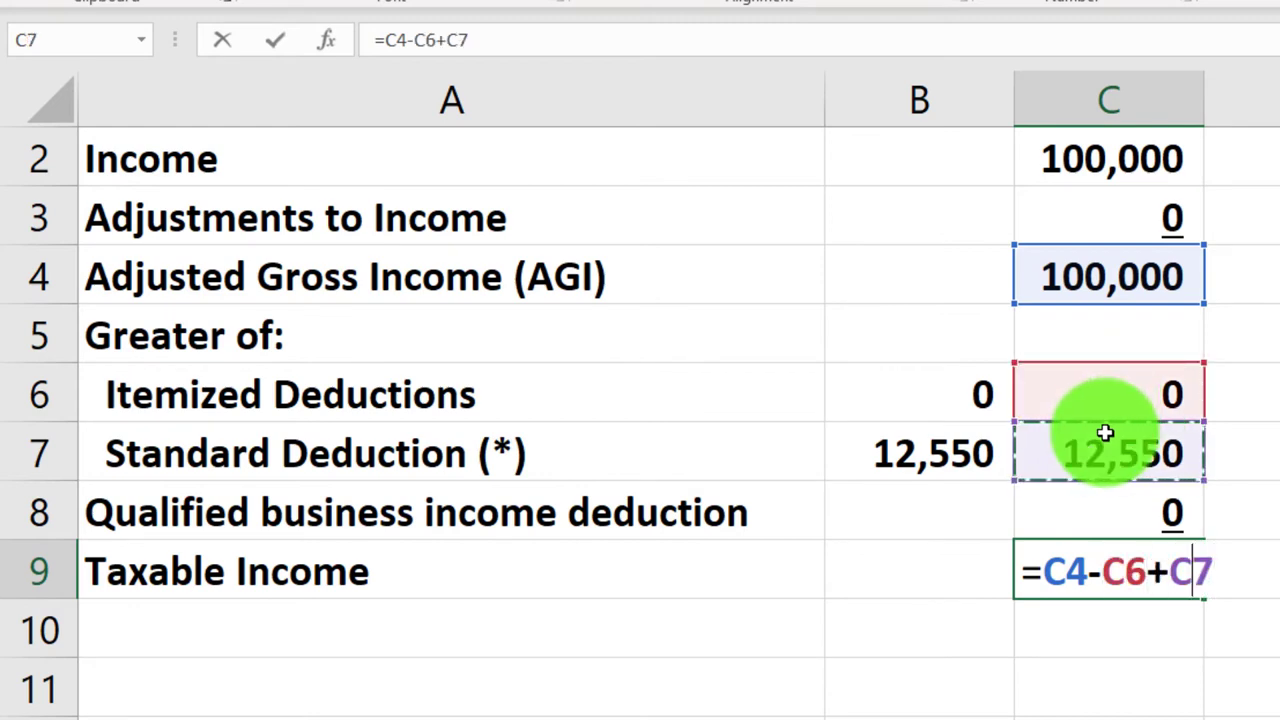
pyautogui.press('BackSpace')
pyautogui.press('BackSpace')
pyautogui.press('BackSpace')
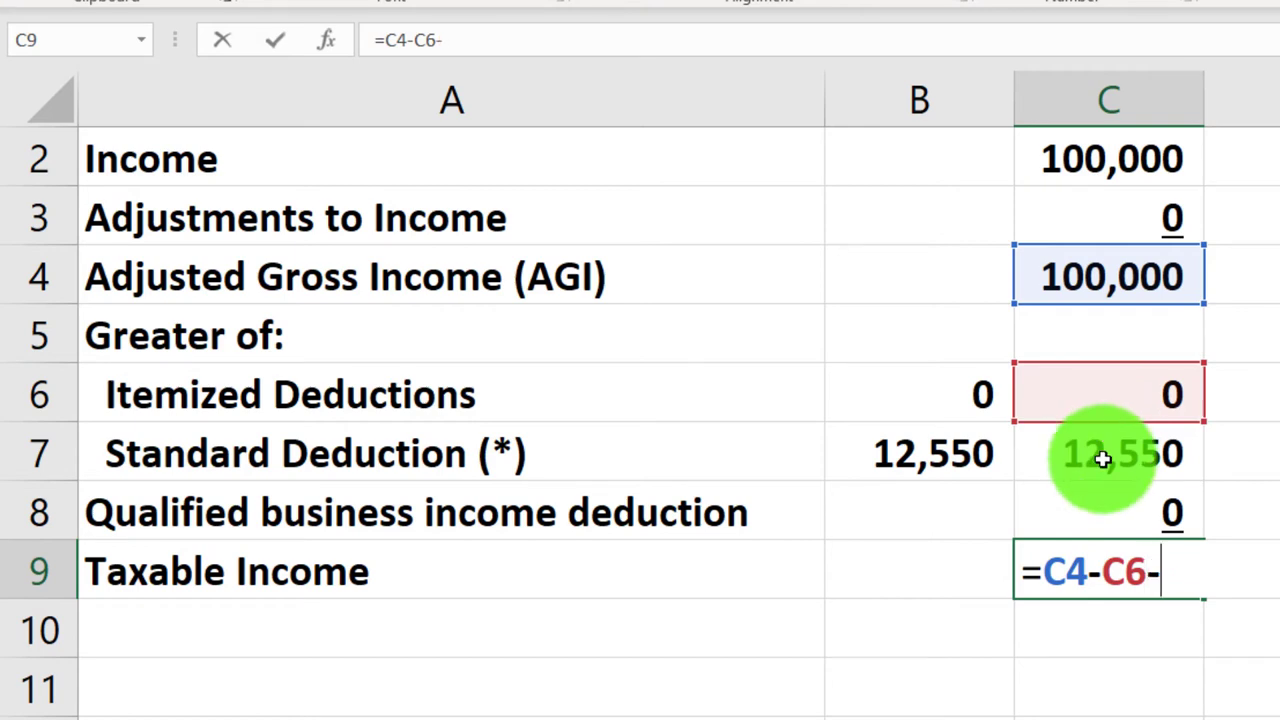
pyautogui.click(1100, 455)
pyautogui.write('-')
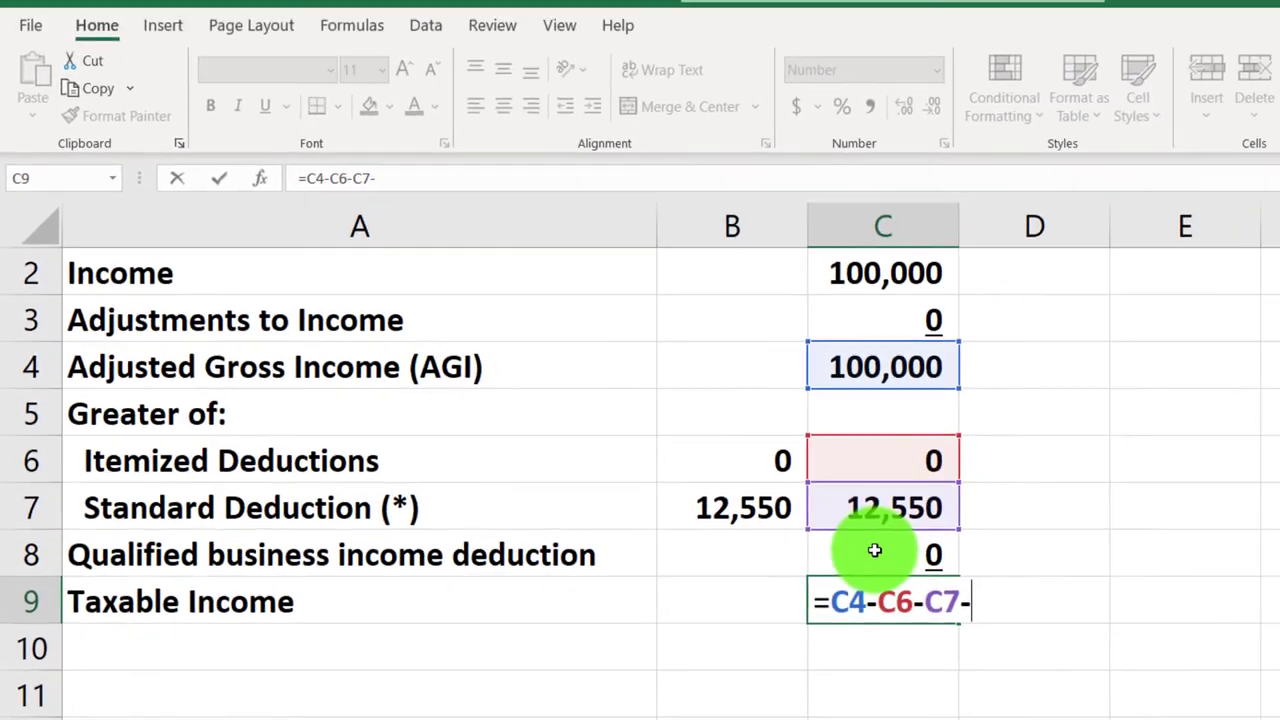
pyautogui.click(1098, 508)
pyautogui.press('Return')
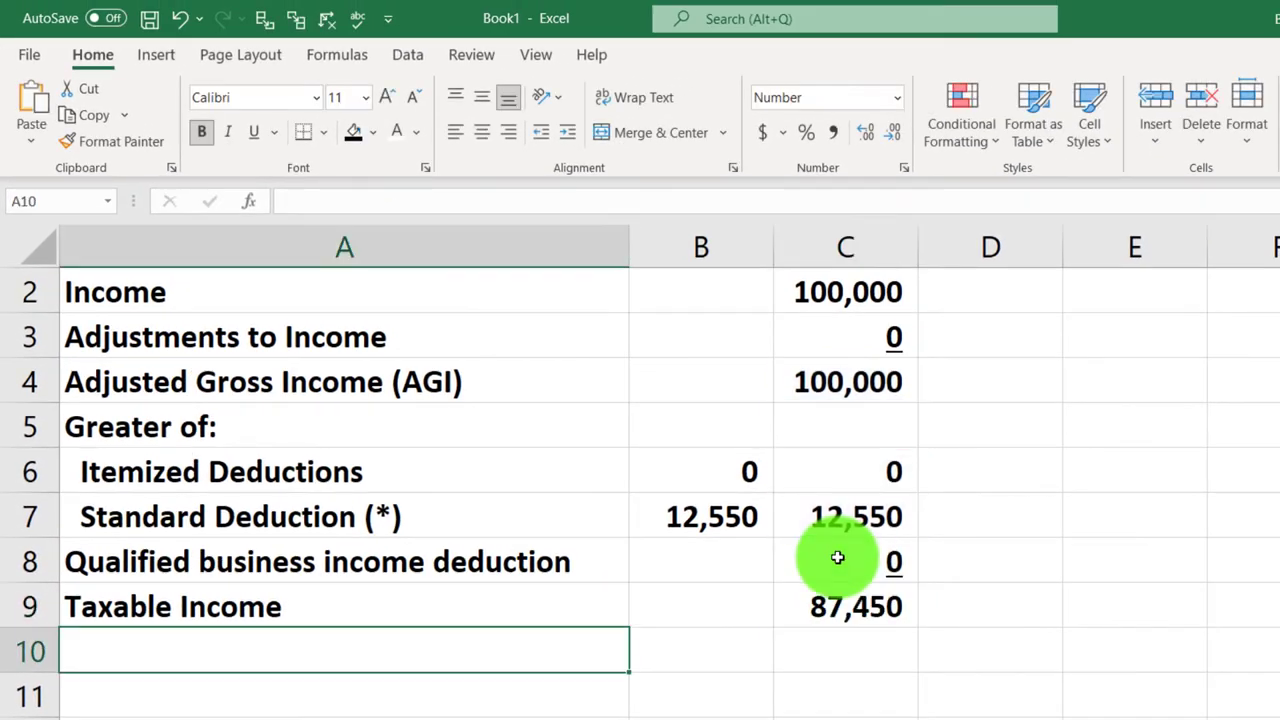
pyautogui.press('Right')
pyautogui.press('Right')
pyautogui.press('Up')
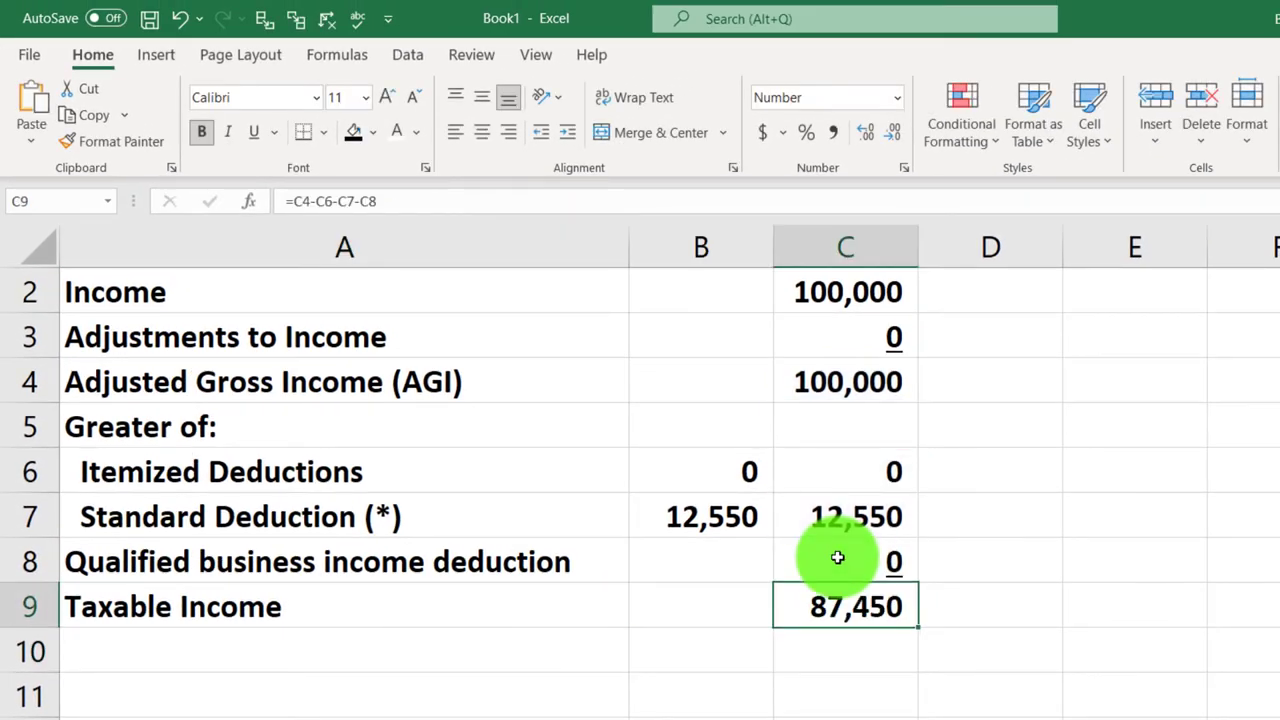
# - Replace the C9 formula with =C4-SUM(C6:C8), still giving 87,450
pyautogui.write('=')
pyautogui.press('Up')
pyautogui.press('Up')
pyautogui.press('Up')
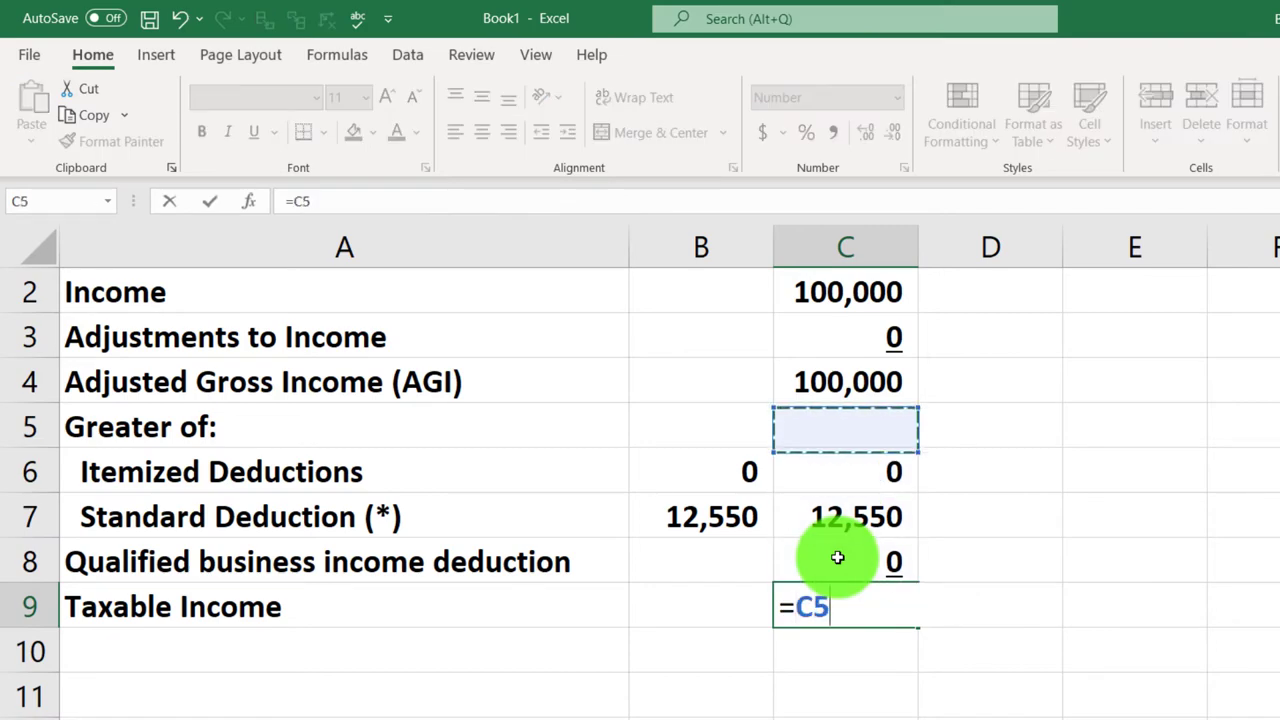
pyautogui.press('Up')
pyautogui.write('-s')
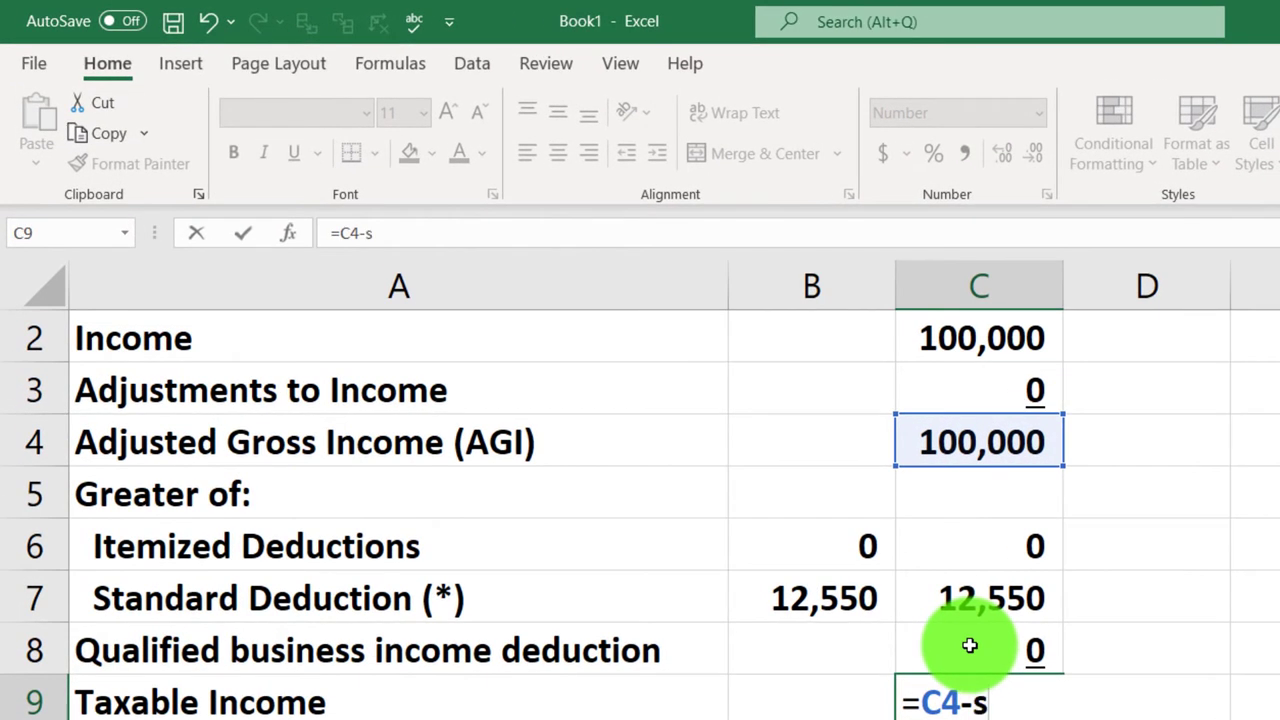
pyautogui.write('um(')
pyautogui.press('Up')
pyautogui.press('Up')
pyautogui.press('Up')
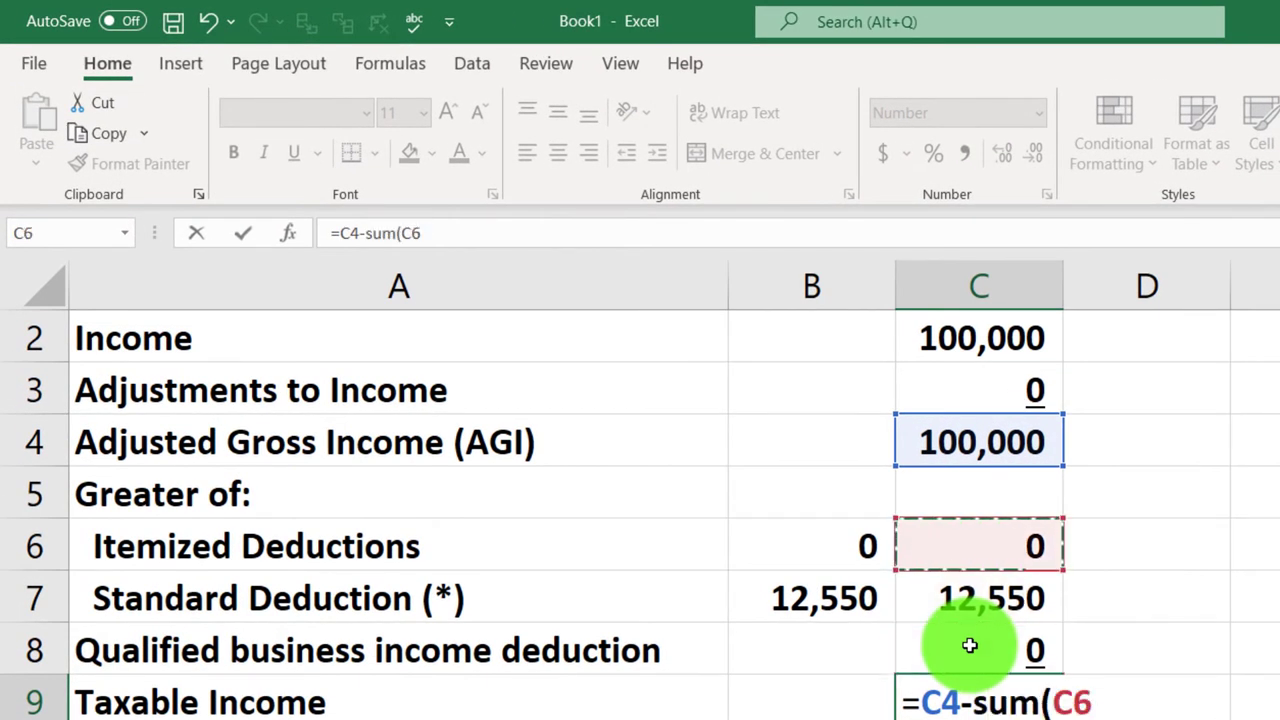
pyautogui.hotkey('shift', 'Down')
pyautogui.hotkey('shift', 'Down')
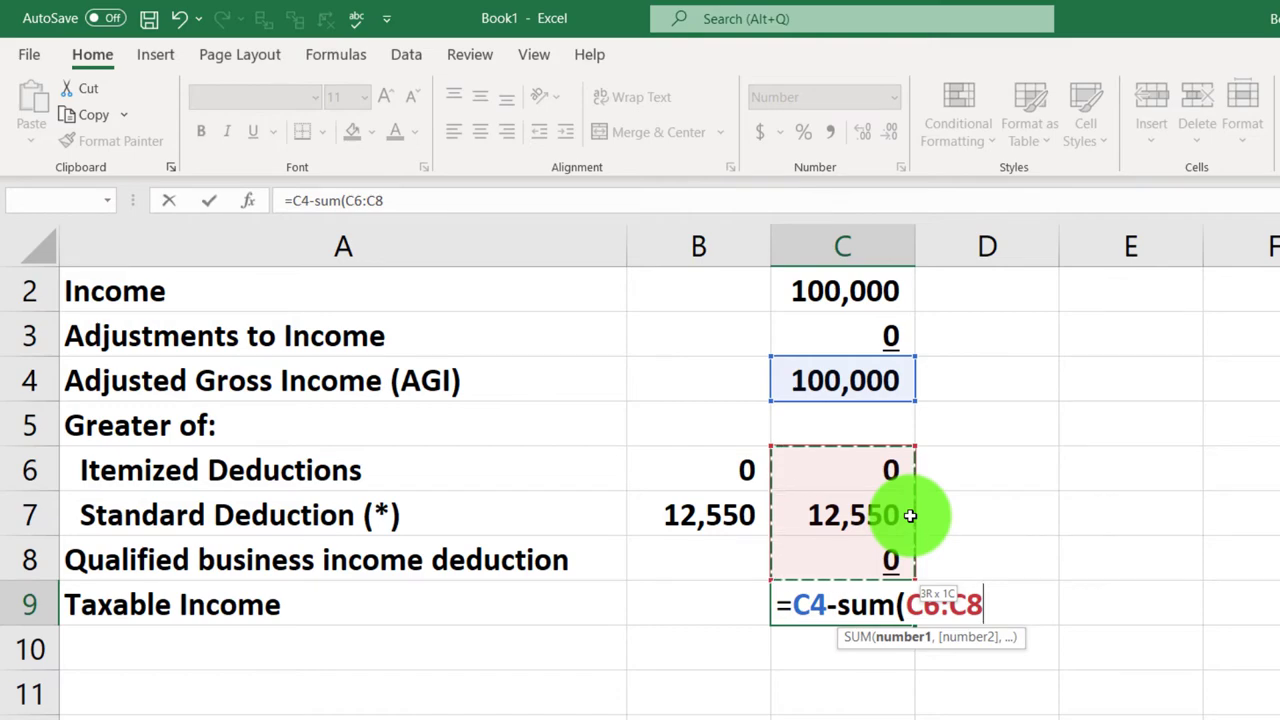
pyautogui.write(')')
pyautogui.press('Return')
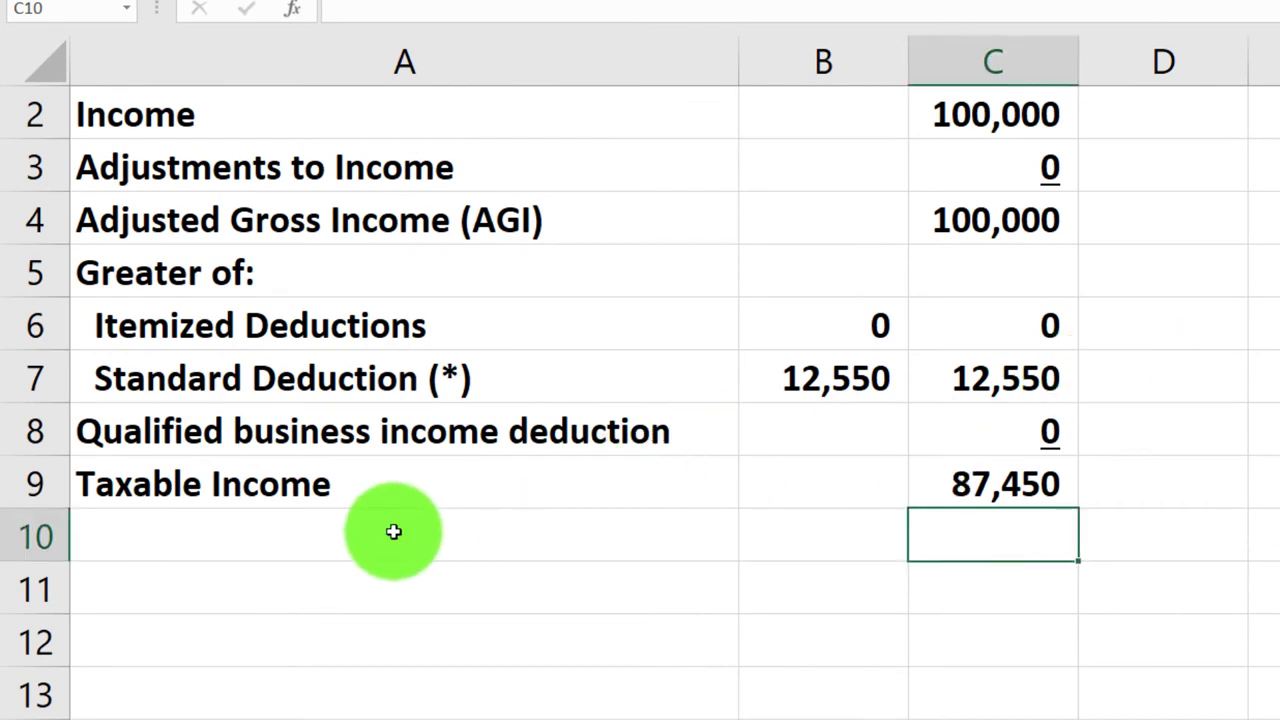
pyautogui.click(394, 532)
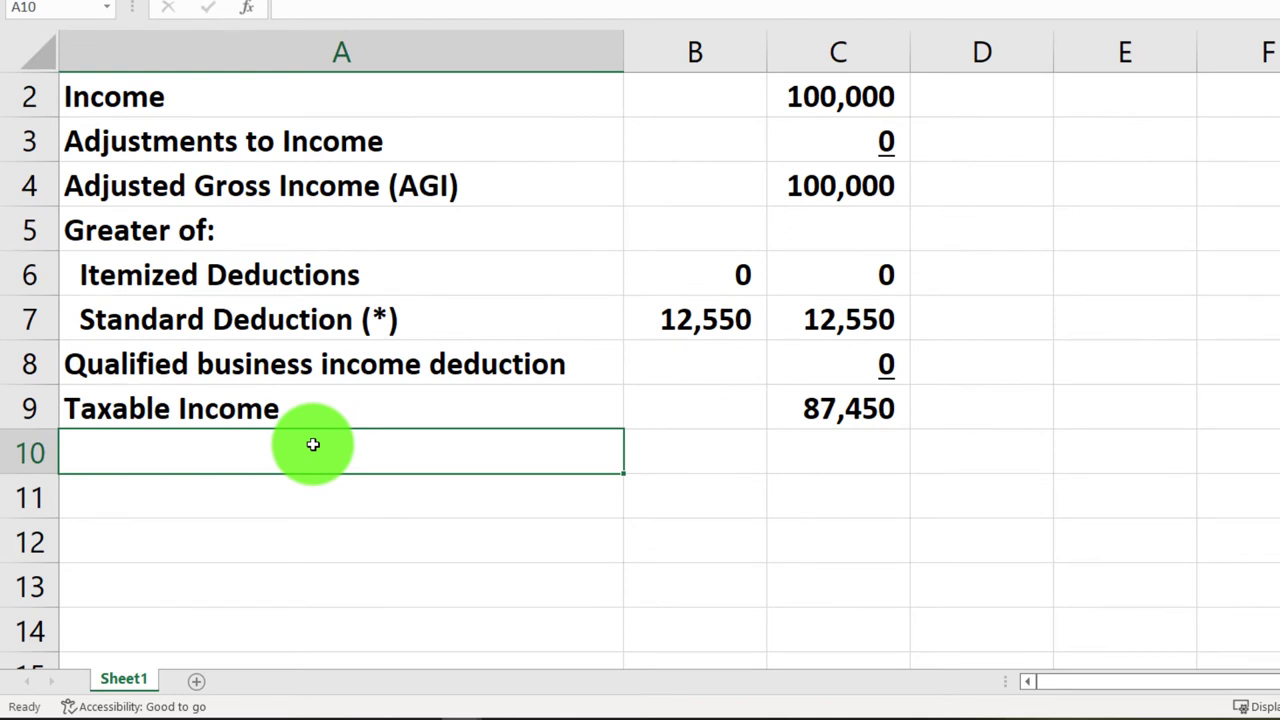
# - Label A10 'Average Tax Rate', dropping the '(from tax tables)' note
pyautogui.write('Tax Fromula 2021')
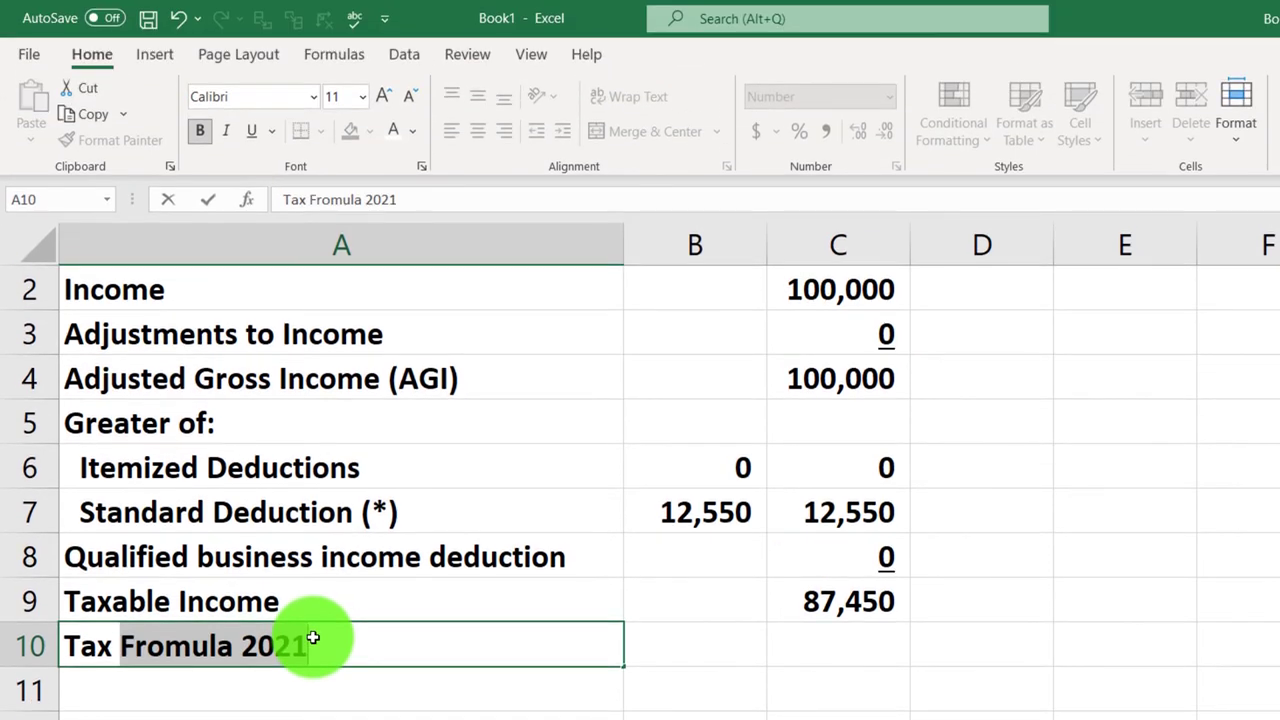
pyautogui.press('BackSpace')
pyautogui.press('BackSpace')
pyautogui.press('BackSpace')
pyautogui.press('BackSpace')
pyautogui.write('Ave')
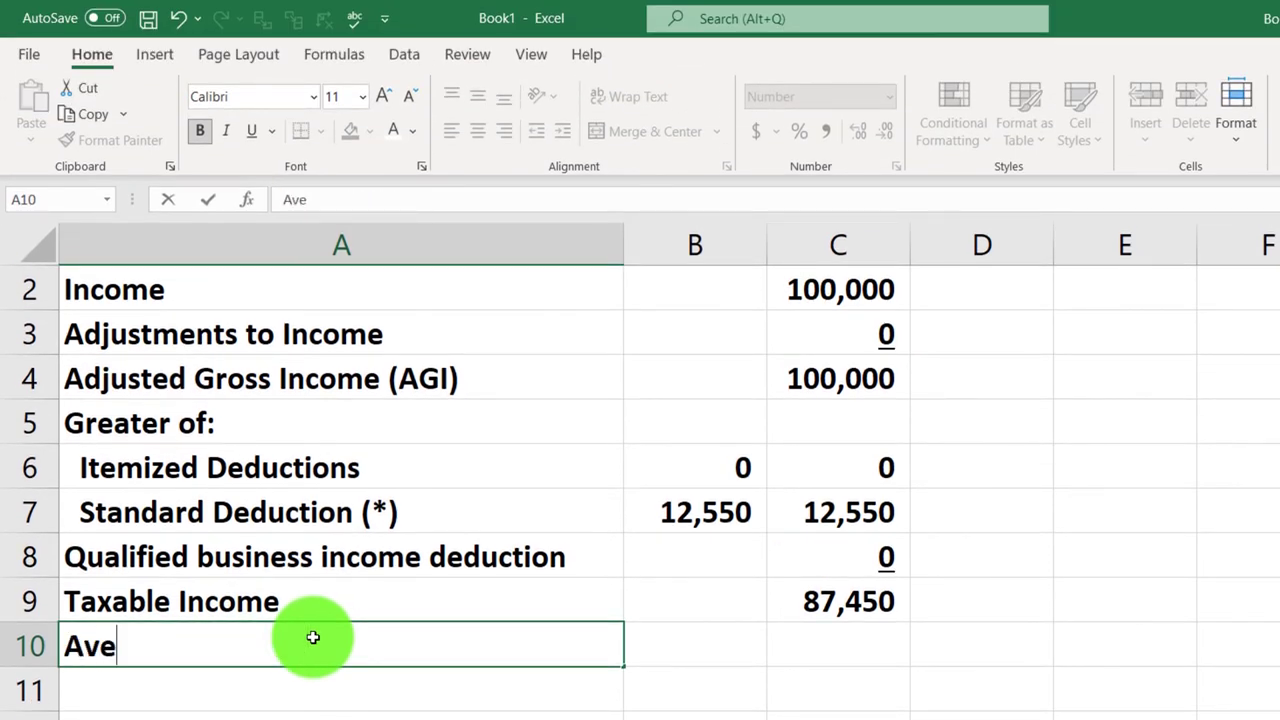
pyautogui.write('rage Tax R')
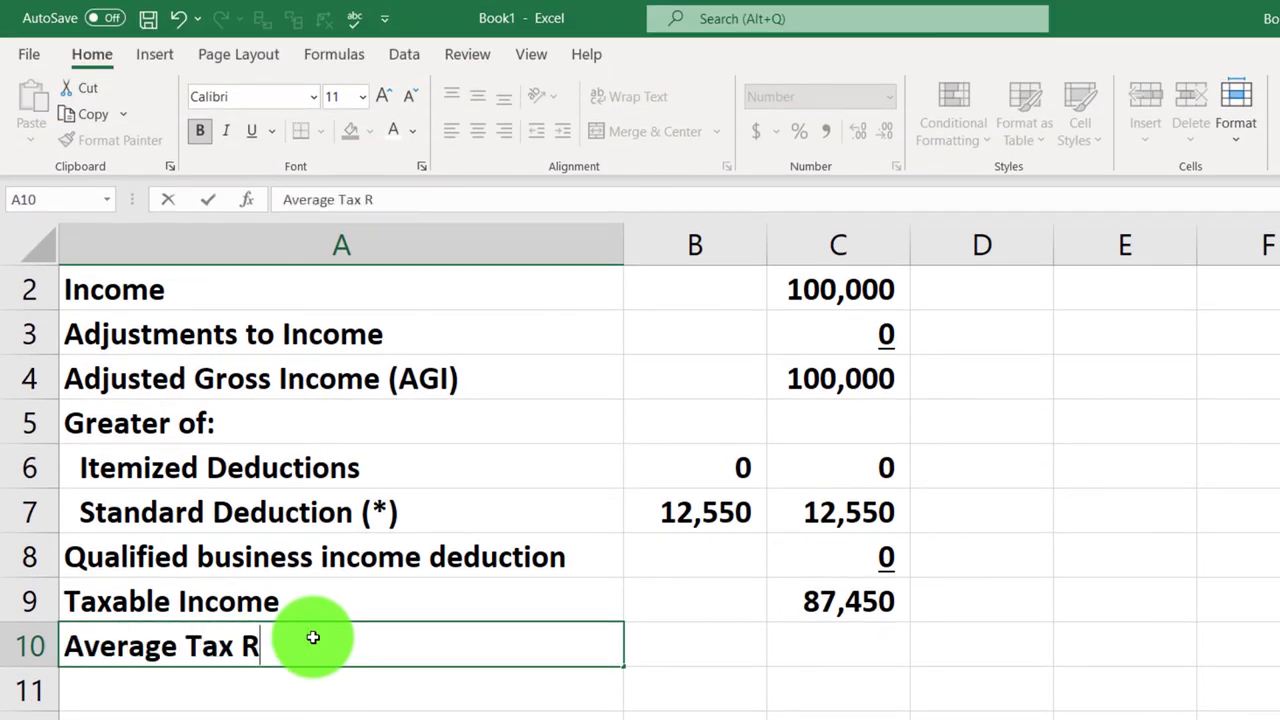
pyautogui.write('ate ')
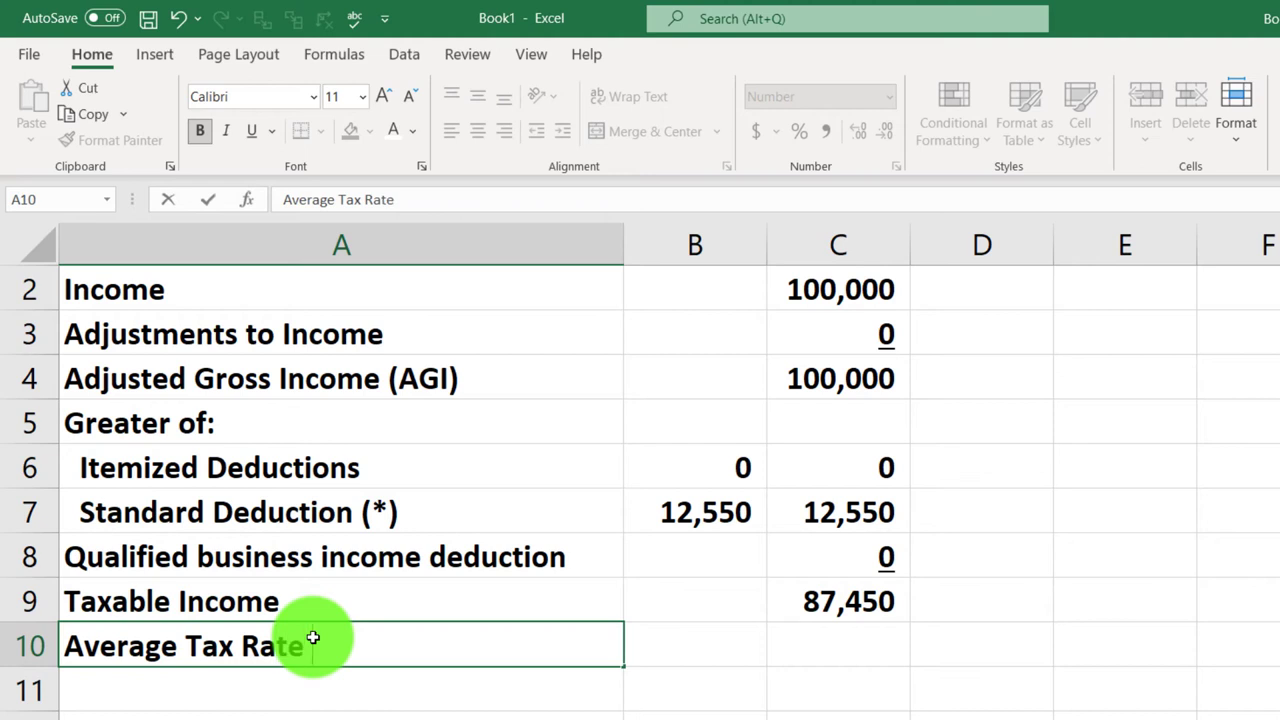
pyautogui.write('(from ta')
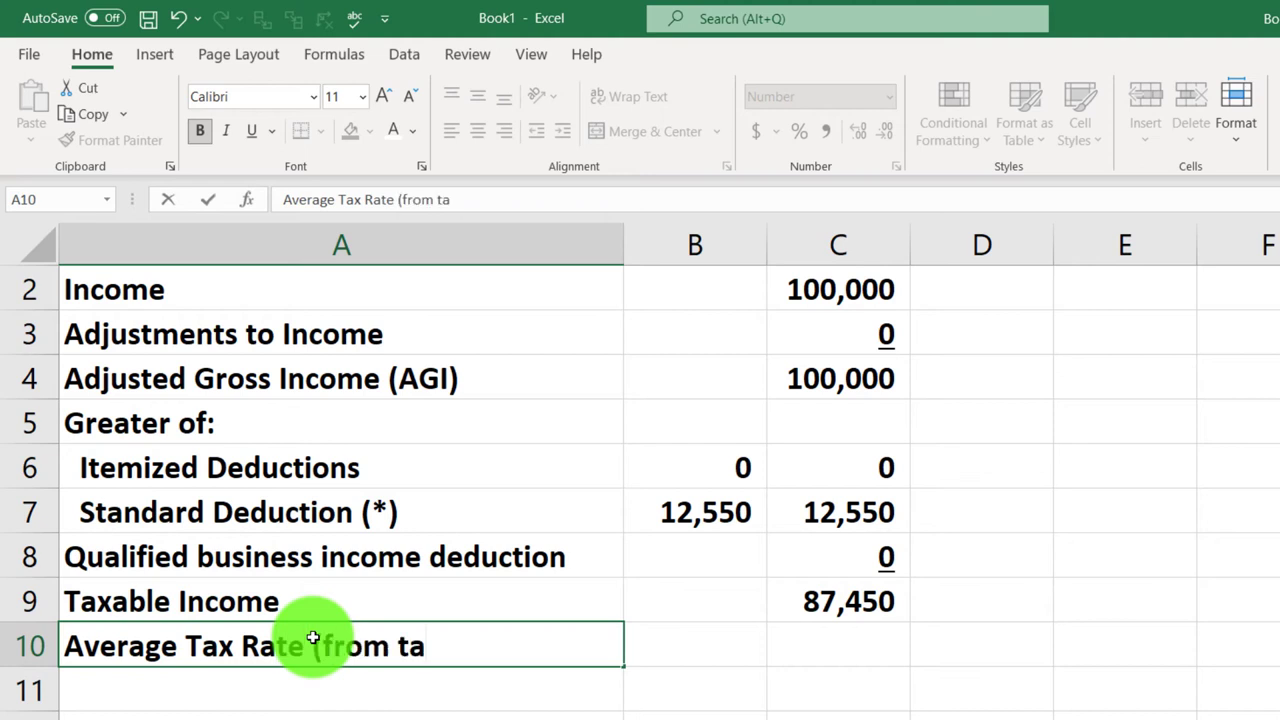
pyautogui.write('x tables')
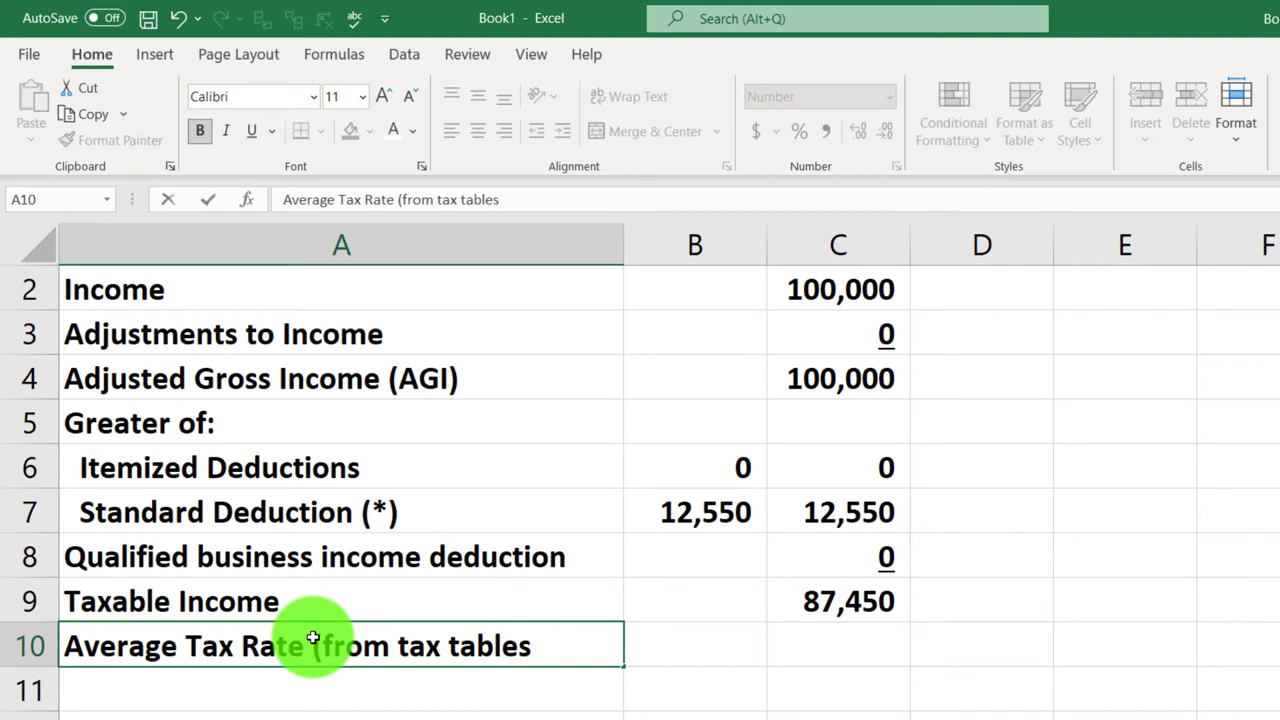
pyautogui.write(')')
pyautogui.press('BackSpace')
pyautogui.press('BackSpace')
pyautogui.press('BackSpace')
pyautogui.press('BackSpace')
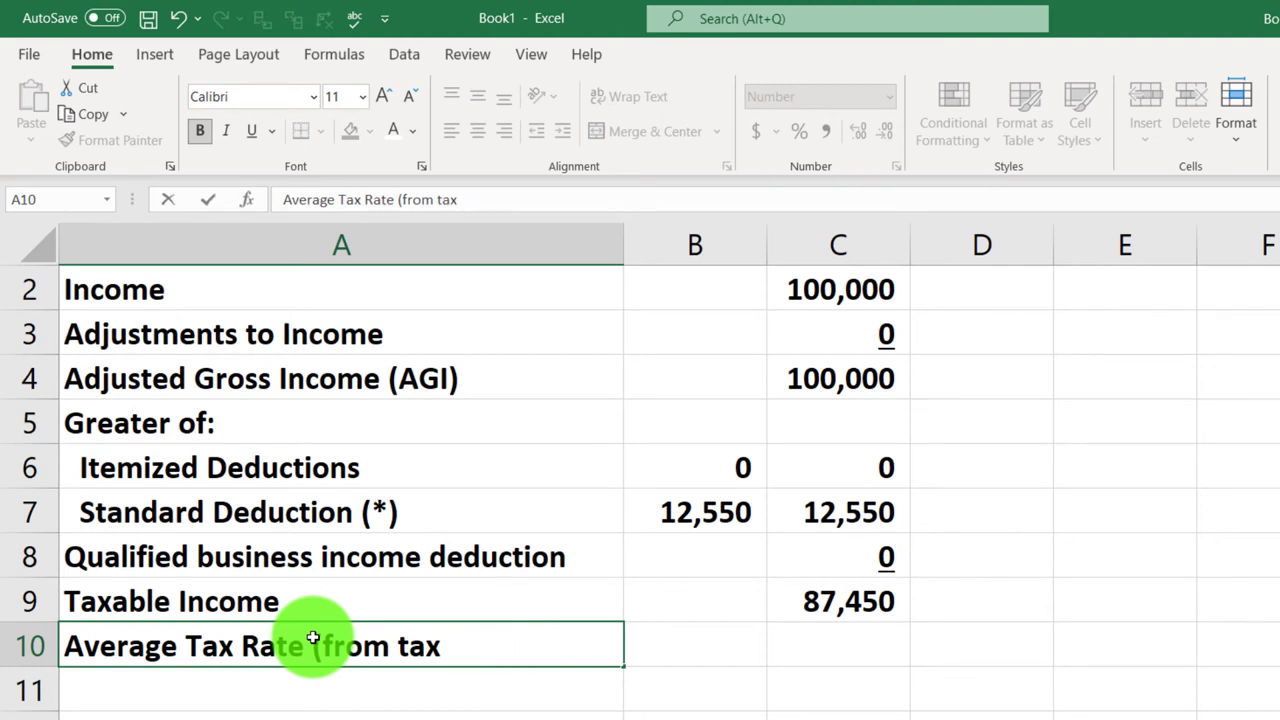
pyautogui.press('BackSpace')
pyautogui.press('BackSpace')
pyautogui.press('BackSpace')
pyautogui.press('BackSpace')
pyautogui.press('BackSpace')
pyautogui.press('BackSpace')
pyautogui.press('BackSpace')
pyautogui.press('BackSpace')
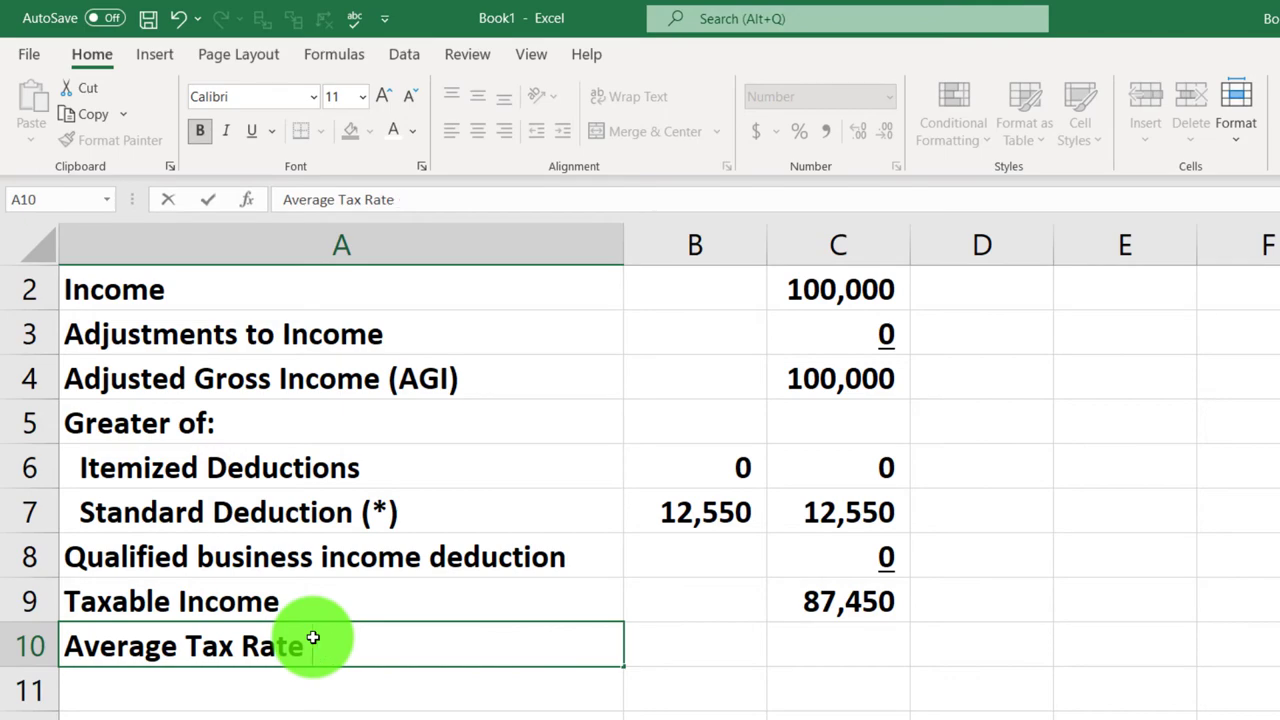
pyautogui.press('Return')
pyautogui.press('Right')
pyautogui.press('Right')
pyautogui.press('Up')
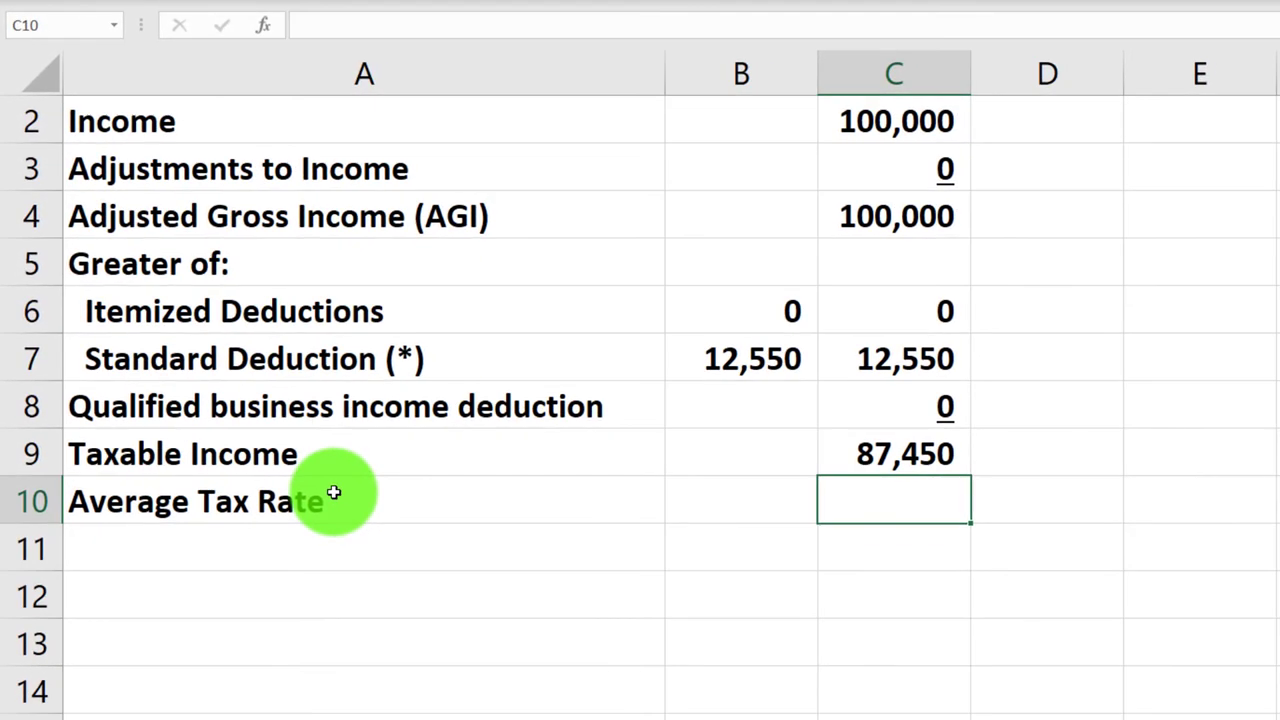
pyautogui.press('Up')
pyautogui.press('Down')
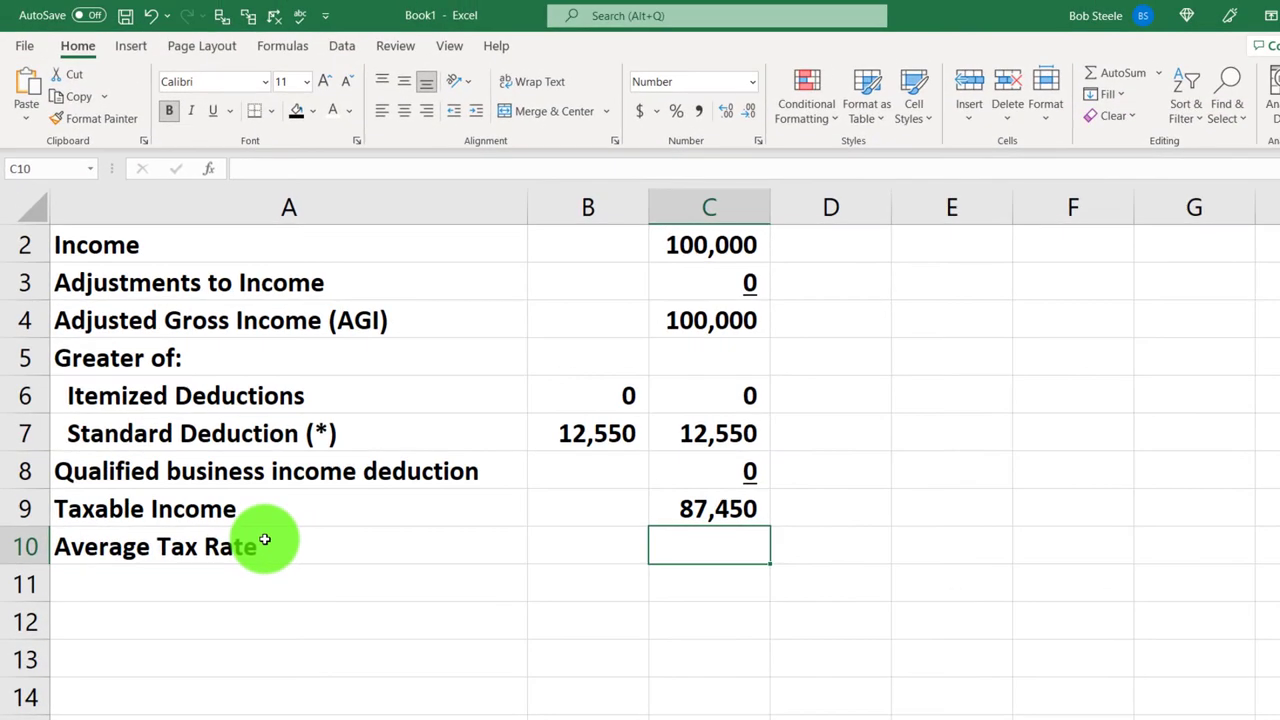
# - Enter 'Tax Before Credits & Other Taxes' as the row 11 label in A11, then bring Lacerte forward
pyautogui.press('Down')
pyautogui.press('Left')
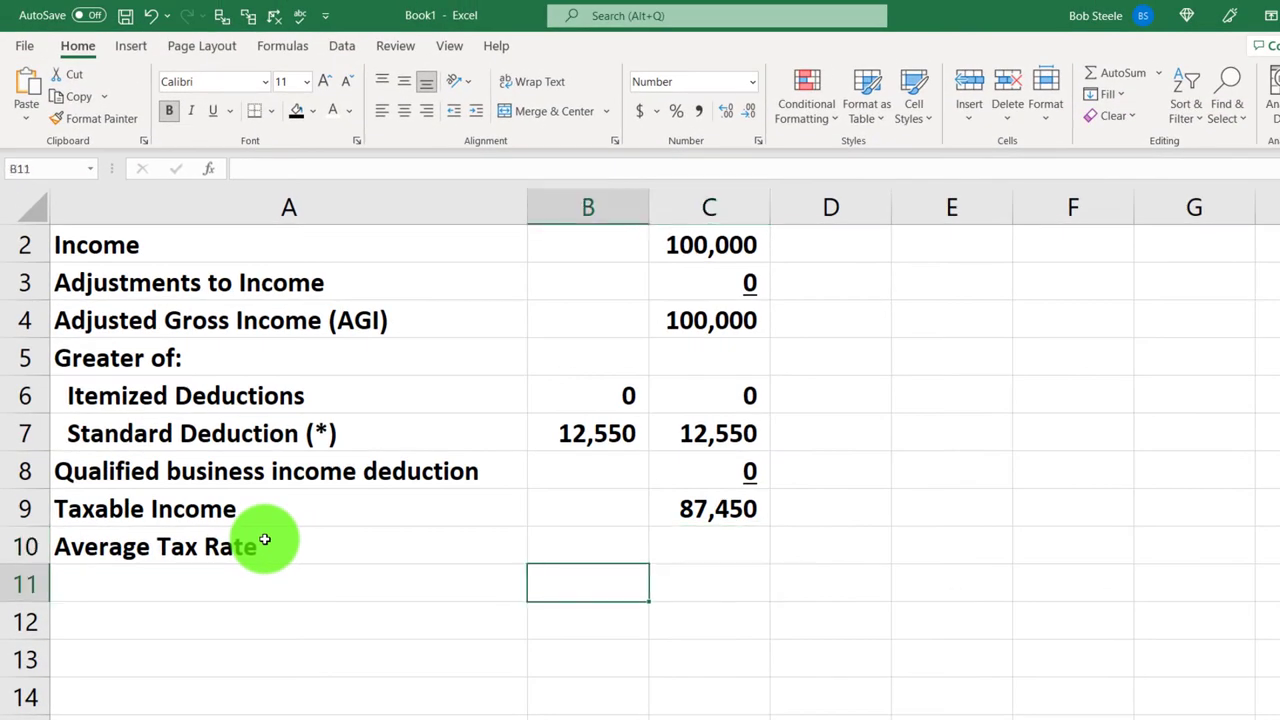
pyautogui.press('Left')
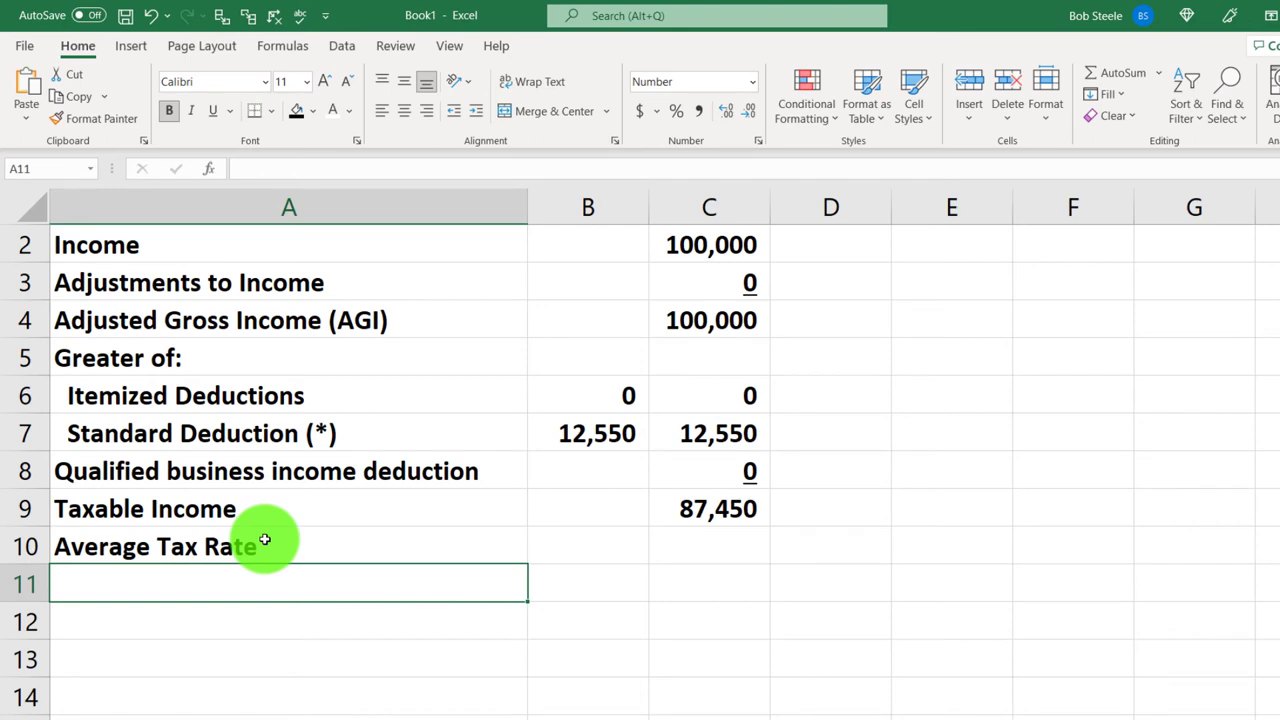
pyautogui.write('T')
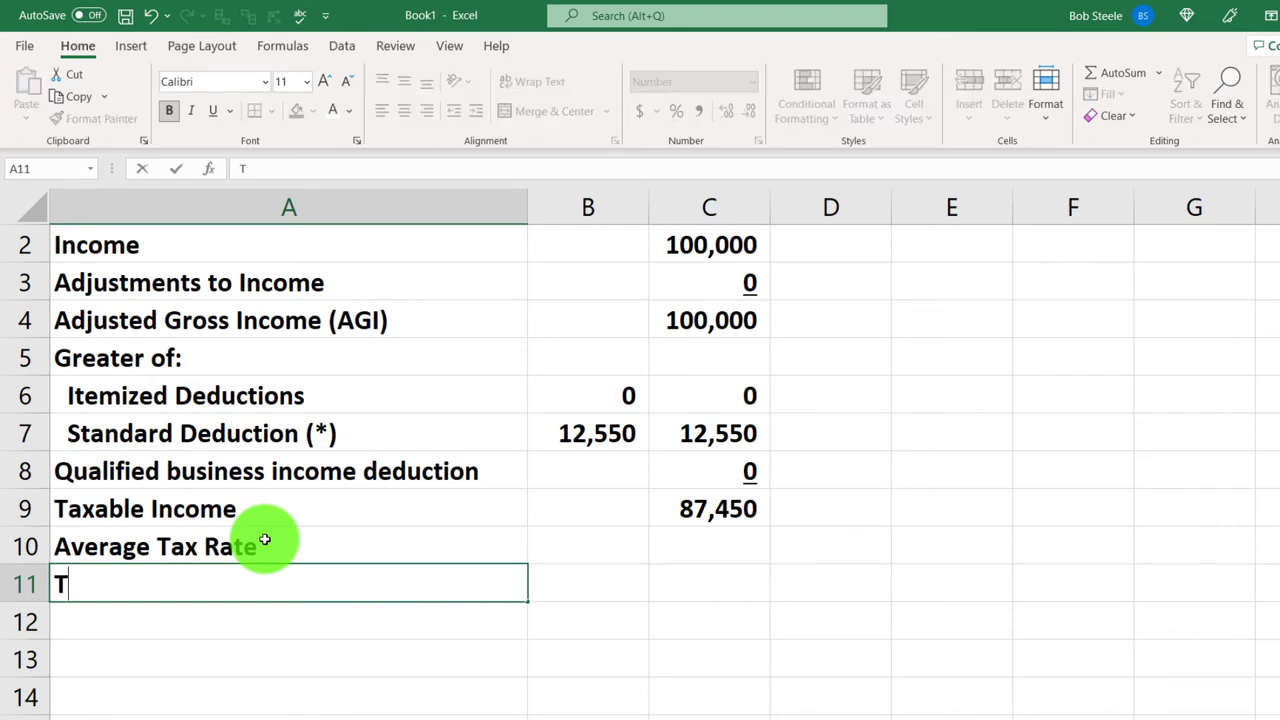
pyautogui.write('ax b')
pyautogui.press('BackSpace')
pyautogui.write('B')
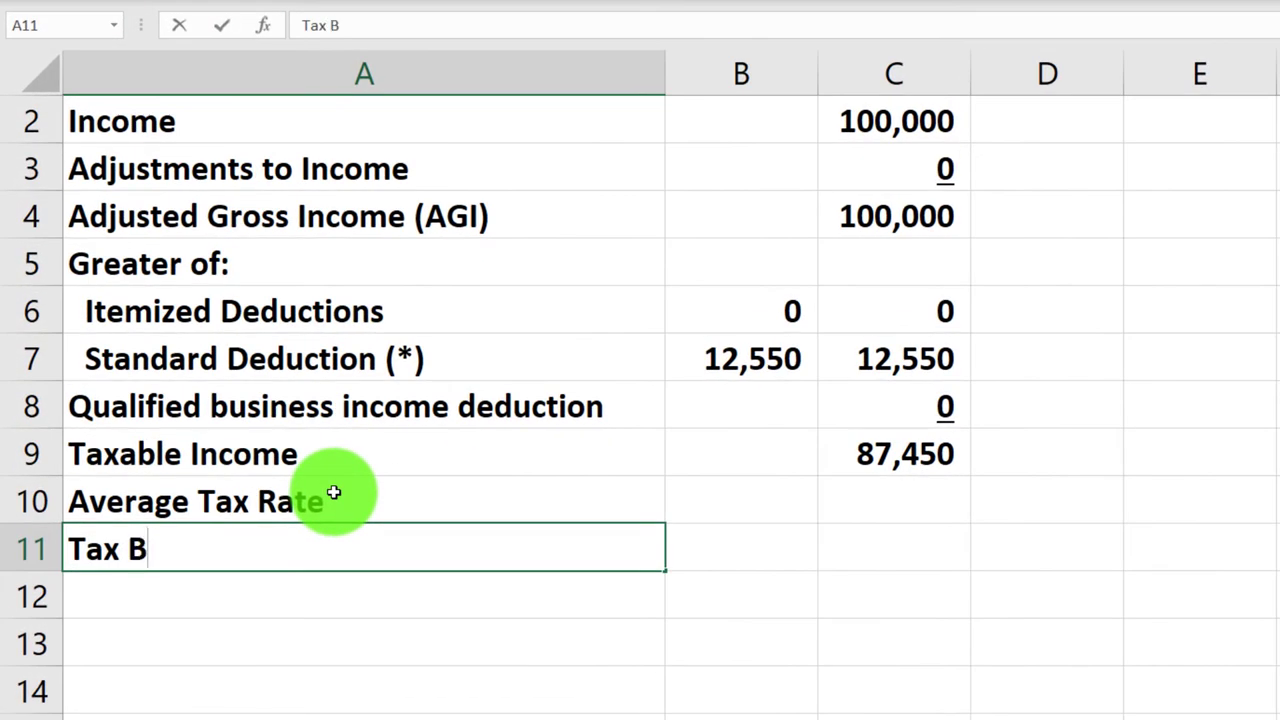
pyautogui.write('efore Credit')
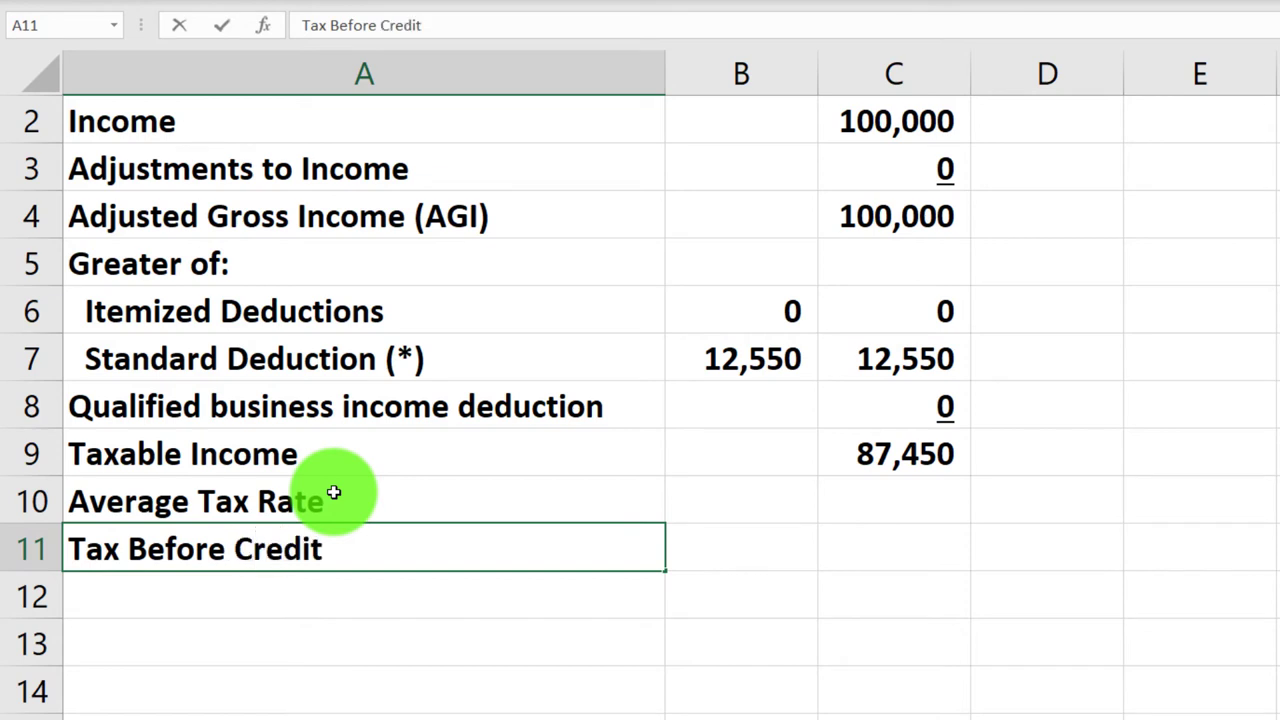
pyautogui.write('s & Other')
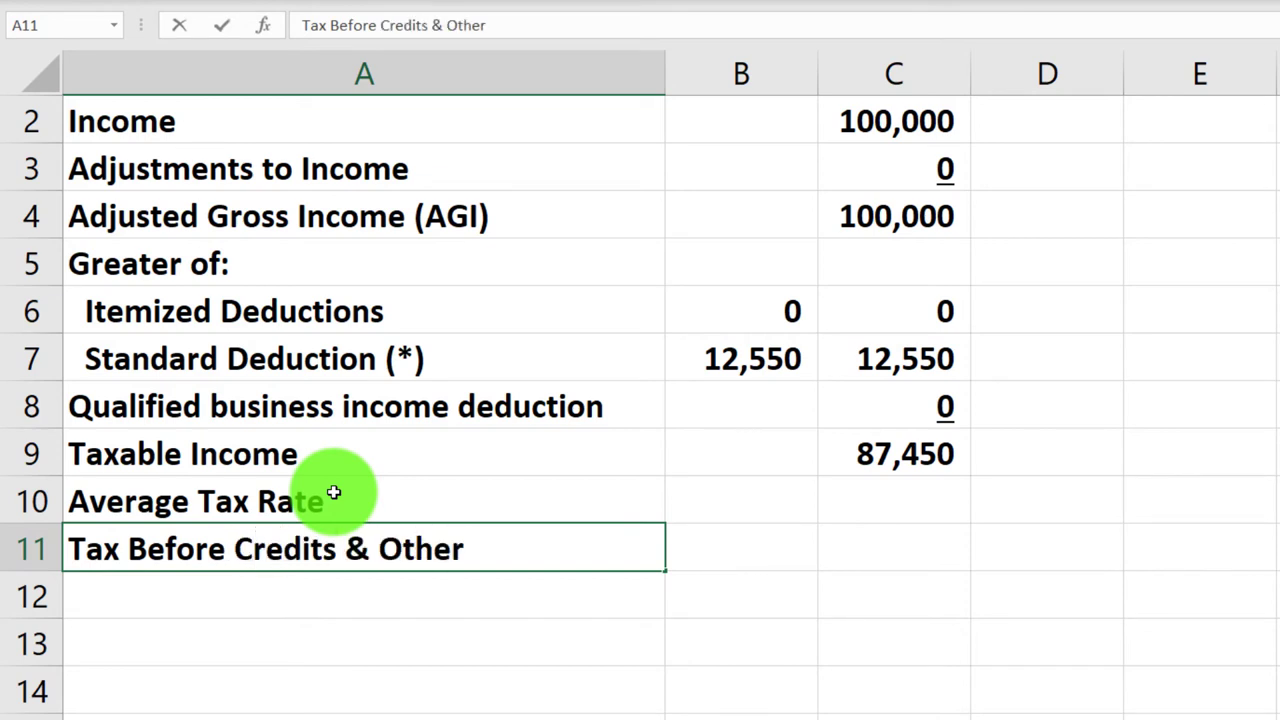
pyautogui.write(' Taxes')
pyautogui.press('Tab')
pyautogui.press('Tab')
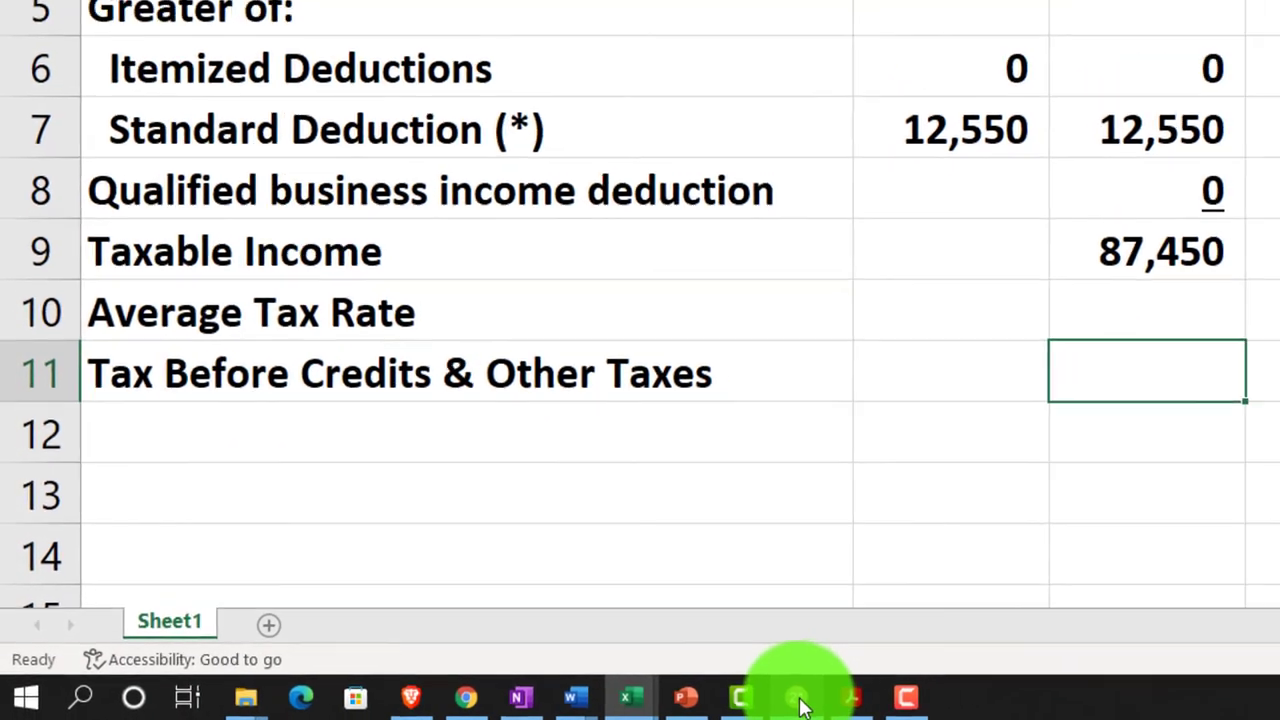
pyautogui.click(797, 697)
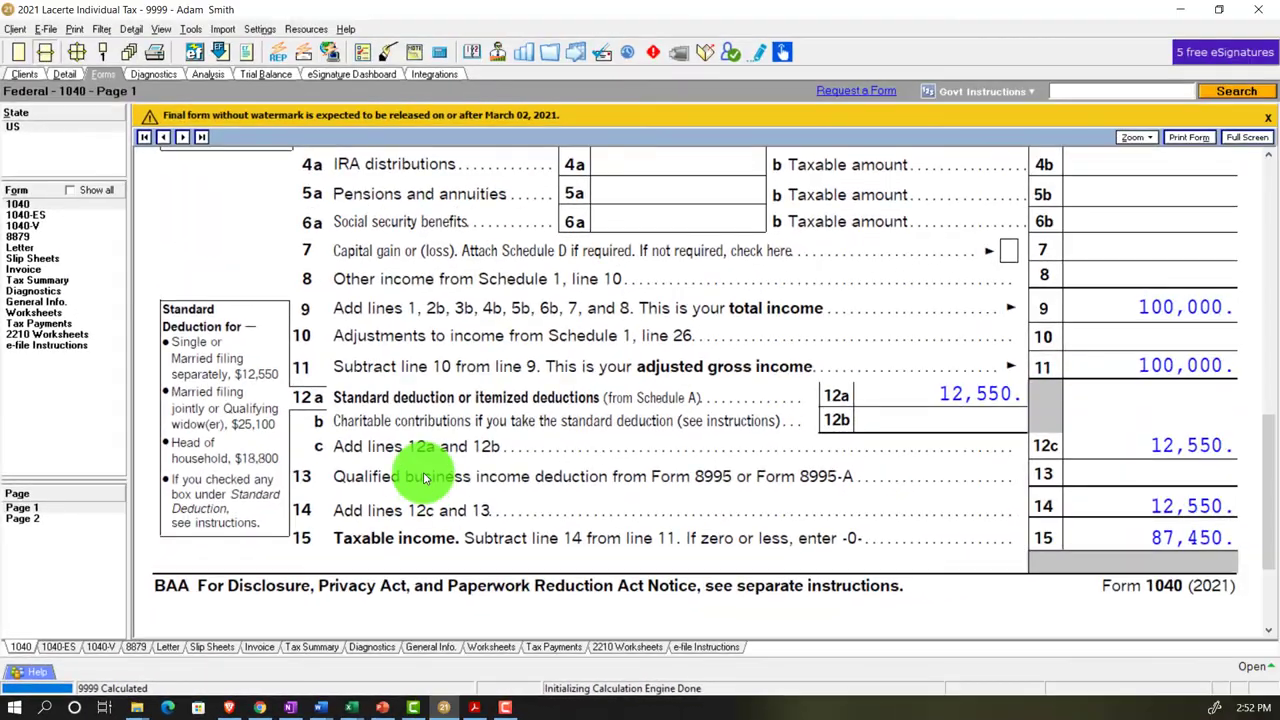
# - Scroll Lacerte's Form 1040, then check Book1's taxable income and average tax rate cells
pyautogui.scroll(3, 694, 373)
pyautogui.scroll(3, 1036, 152)
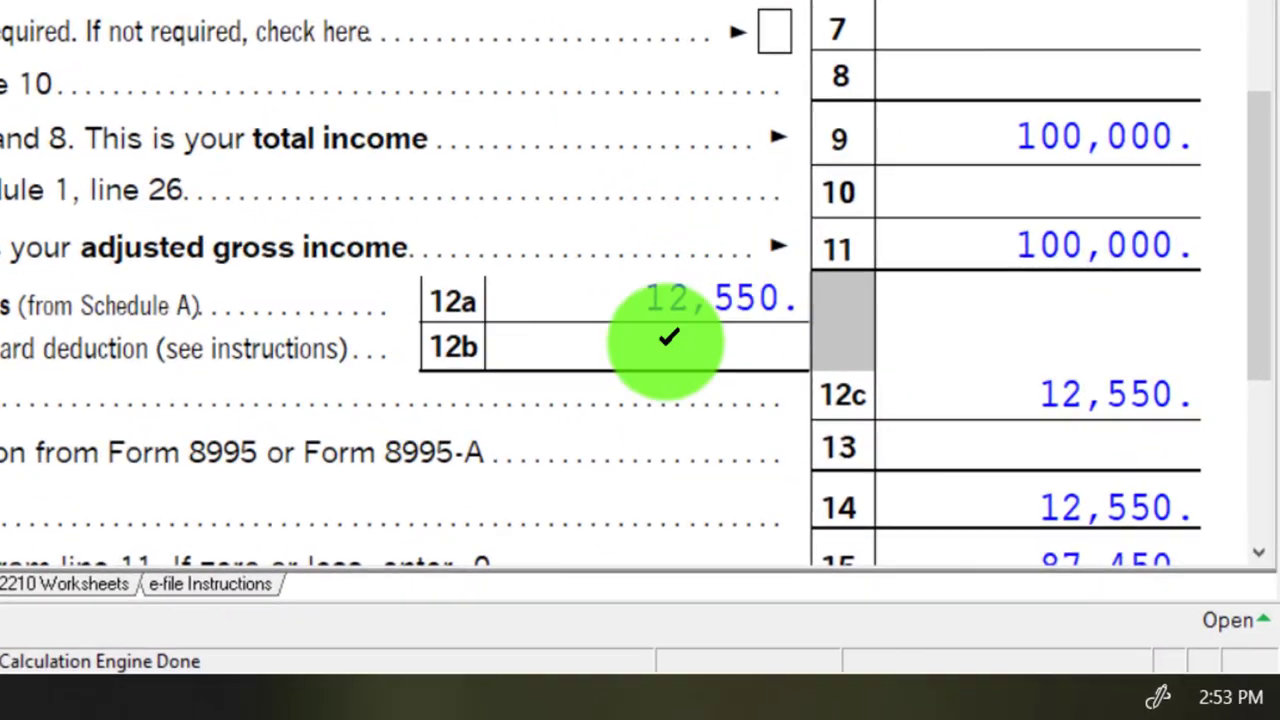
pyautogui.scroll(-3, 692, 343)
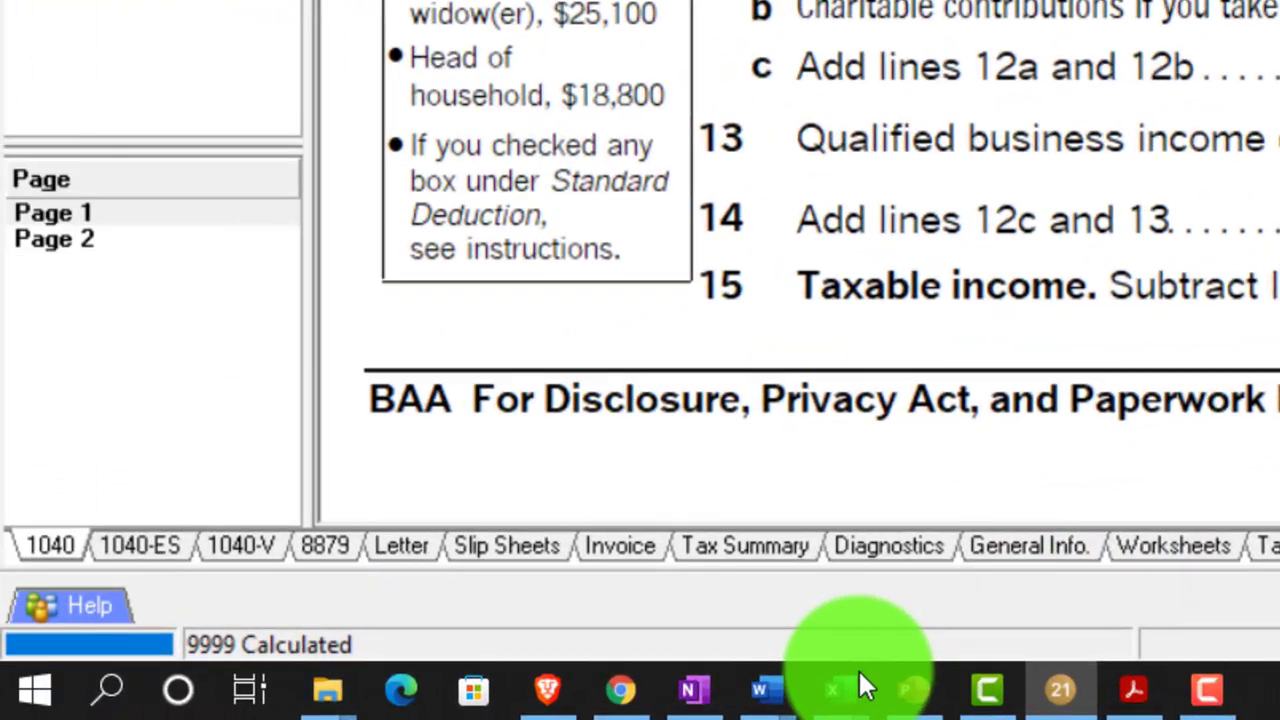
pyautogui.moveTo(855, 695)
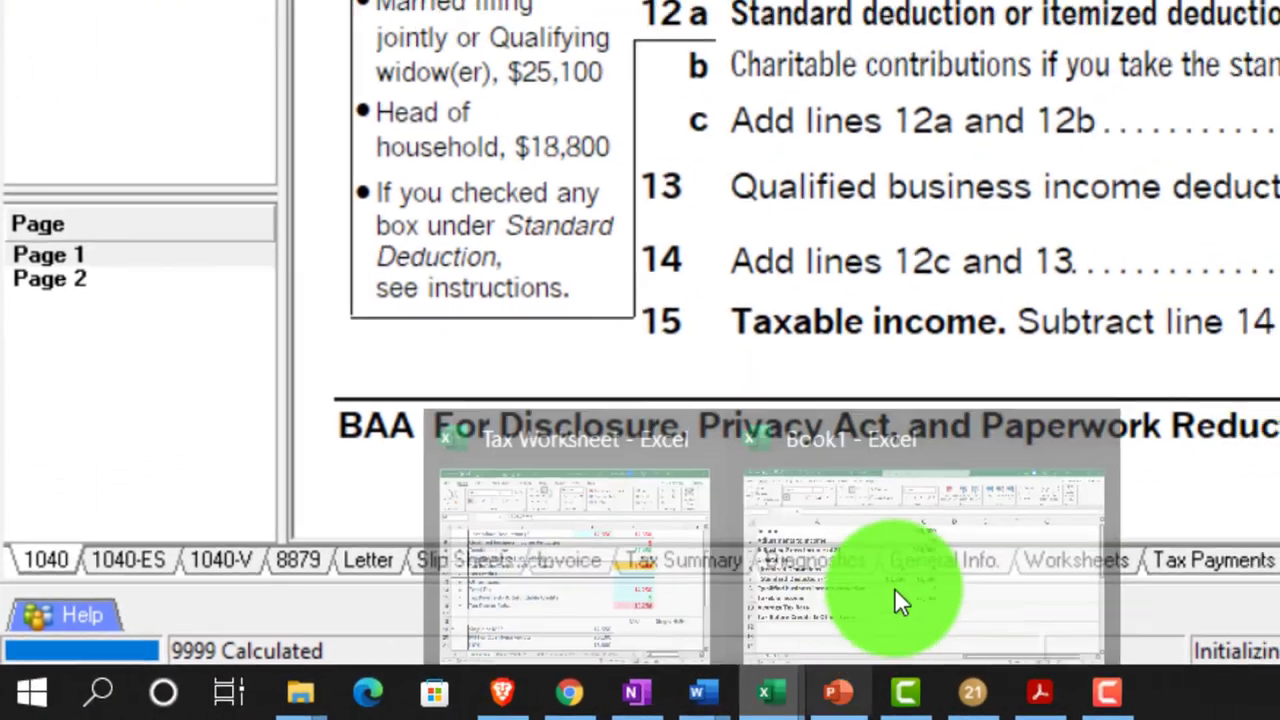
pyautogui.click(897, 600)
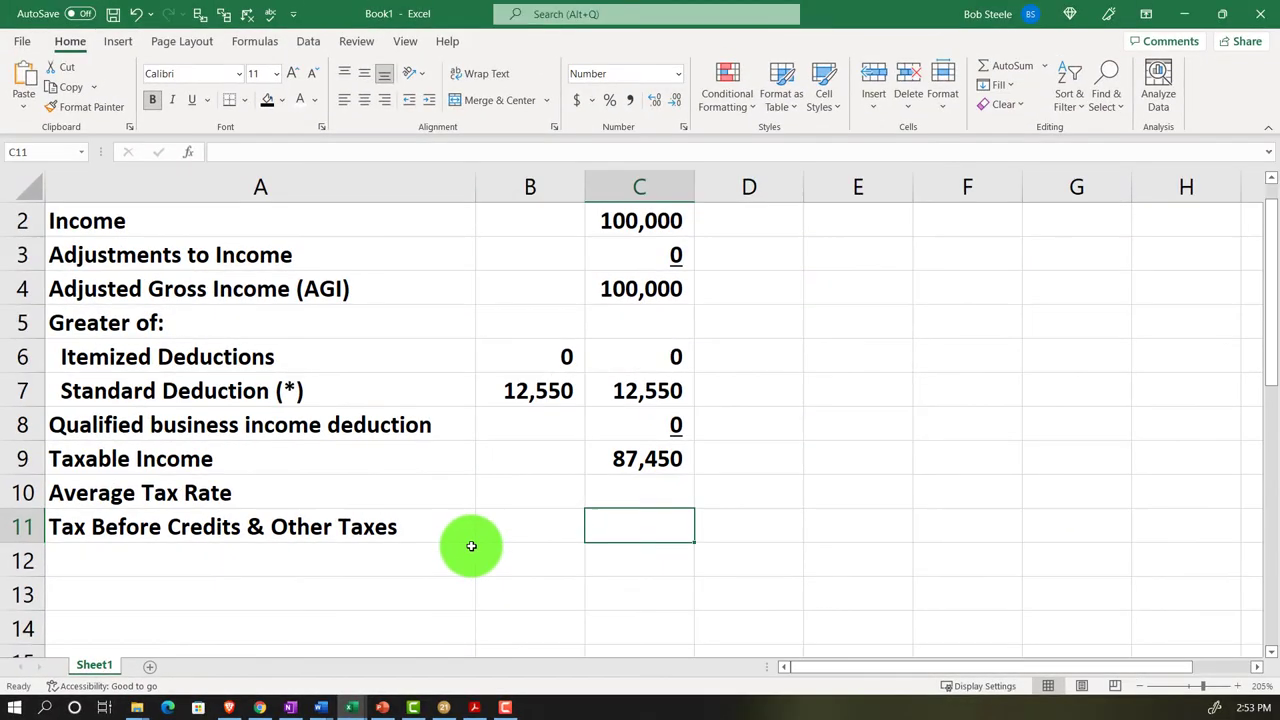
pyautogui.click(633, 462)
pyautogui.click(620, 488)
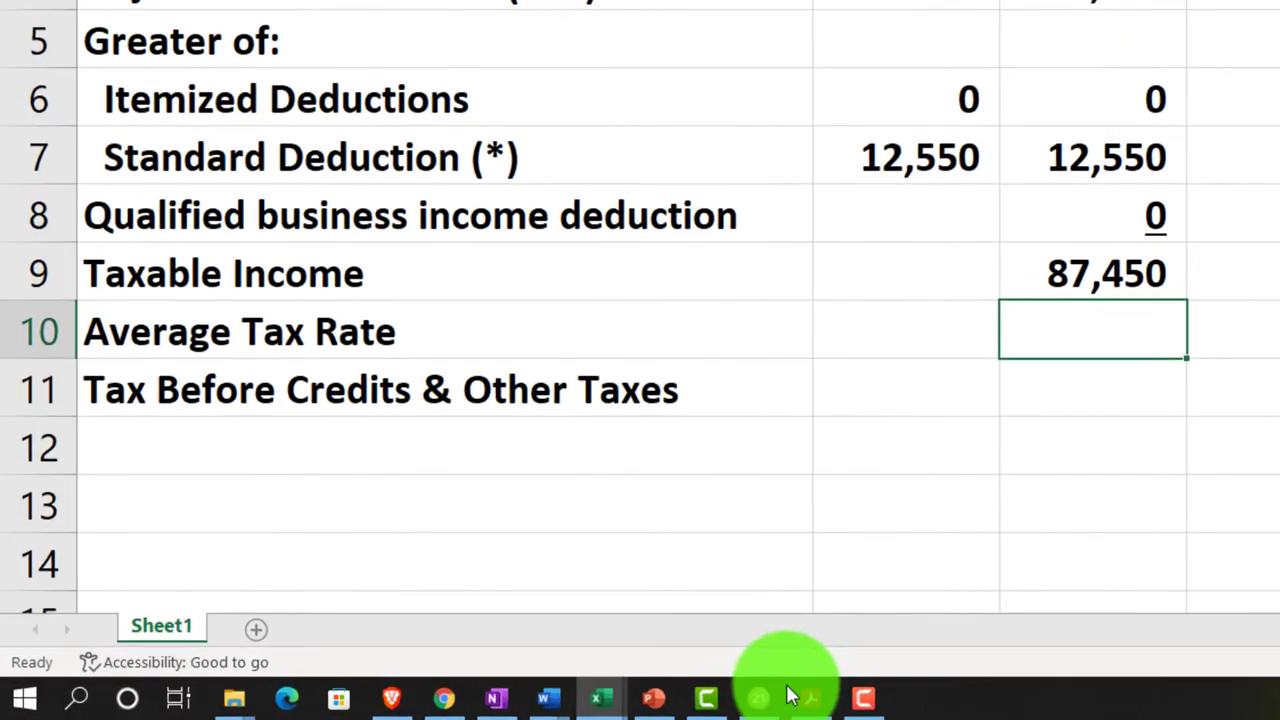
# - Read the 15,015 tax on Form 1040 page 2 and return to Excel
pyautogui.click(841, 703)
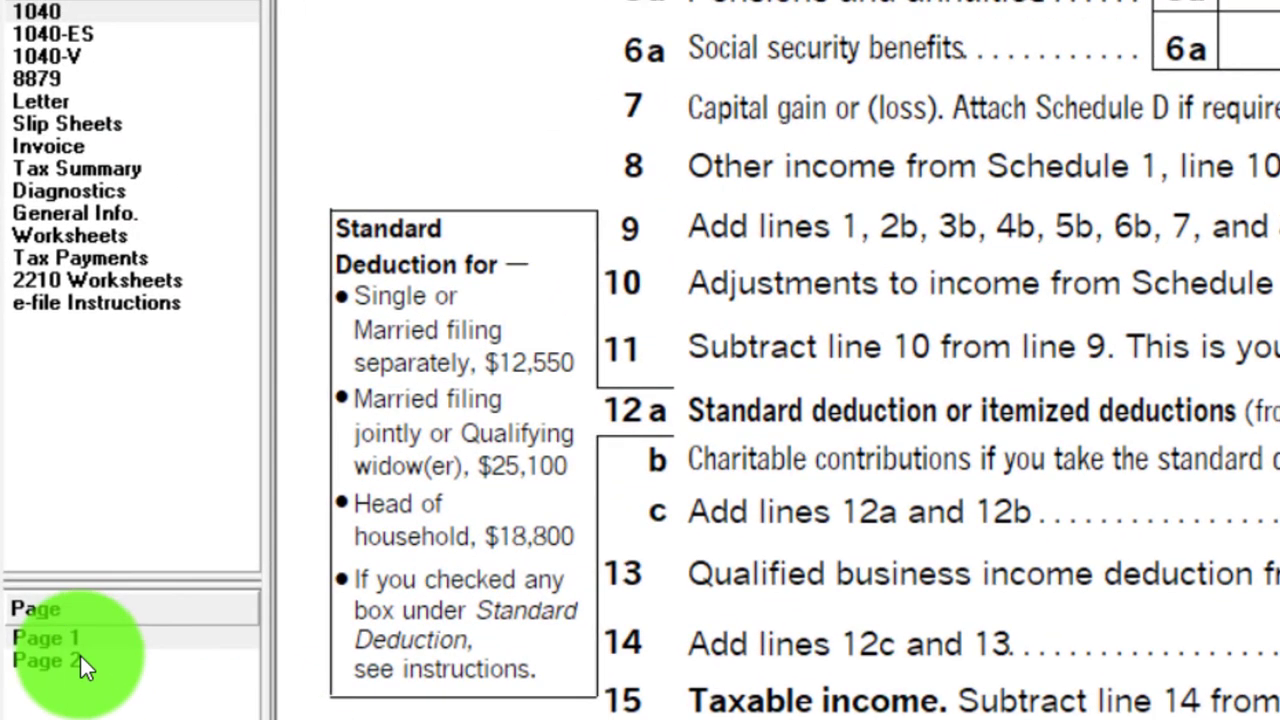
pyautogui.click(80, 662)
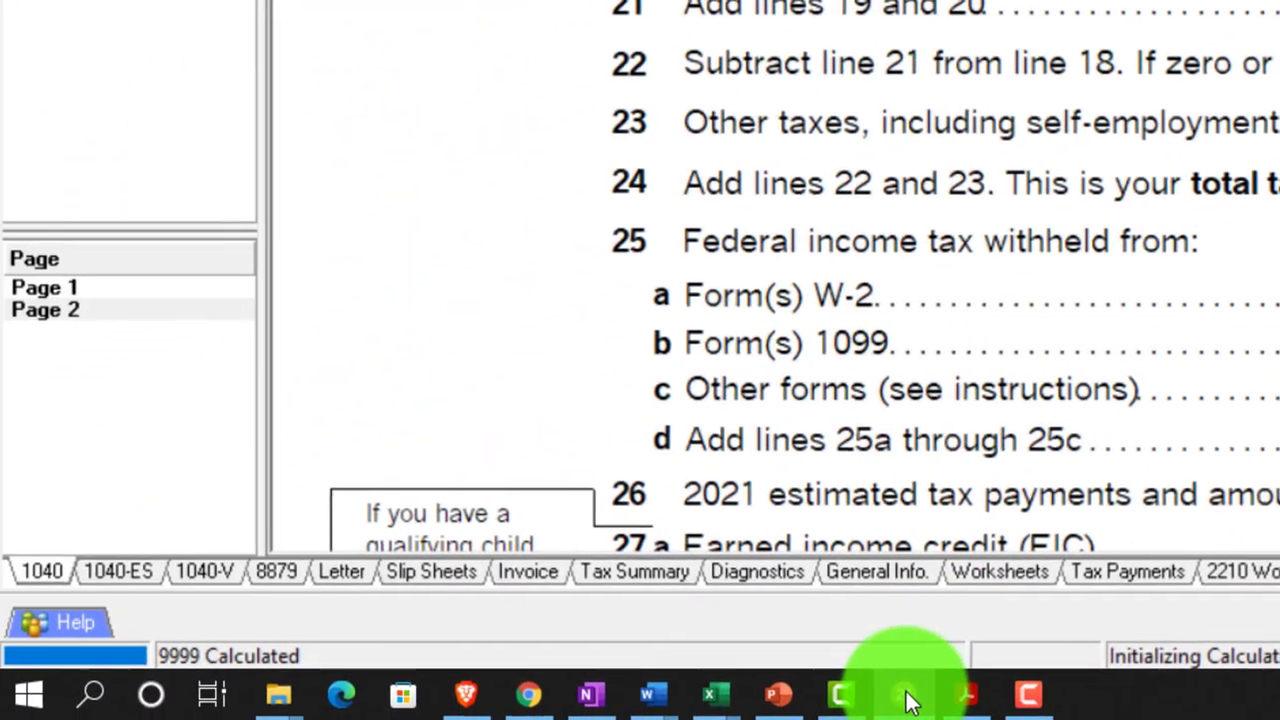
pyautogui.click(845, 697)
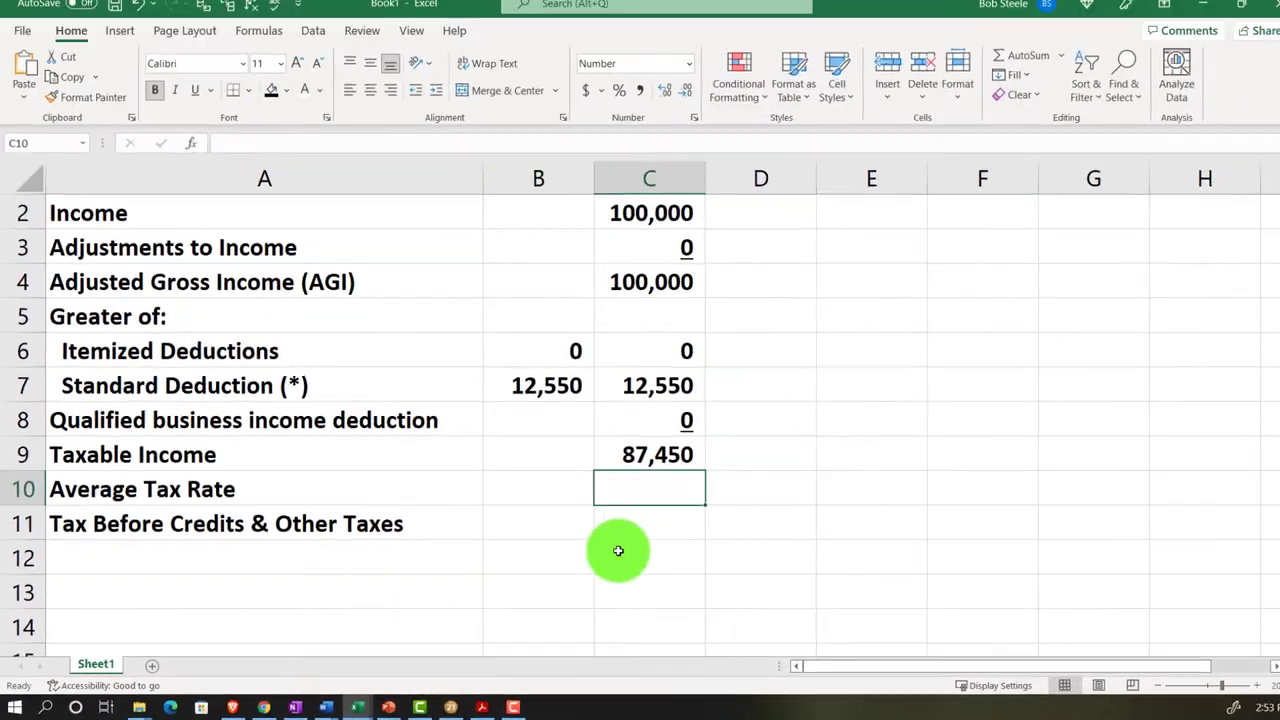
# - Enter 15,015 in C11 as the tax before credits and other taxes
pyautogui.click(626, 531)
pyautogui.write('15,015')
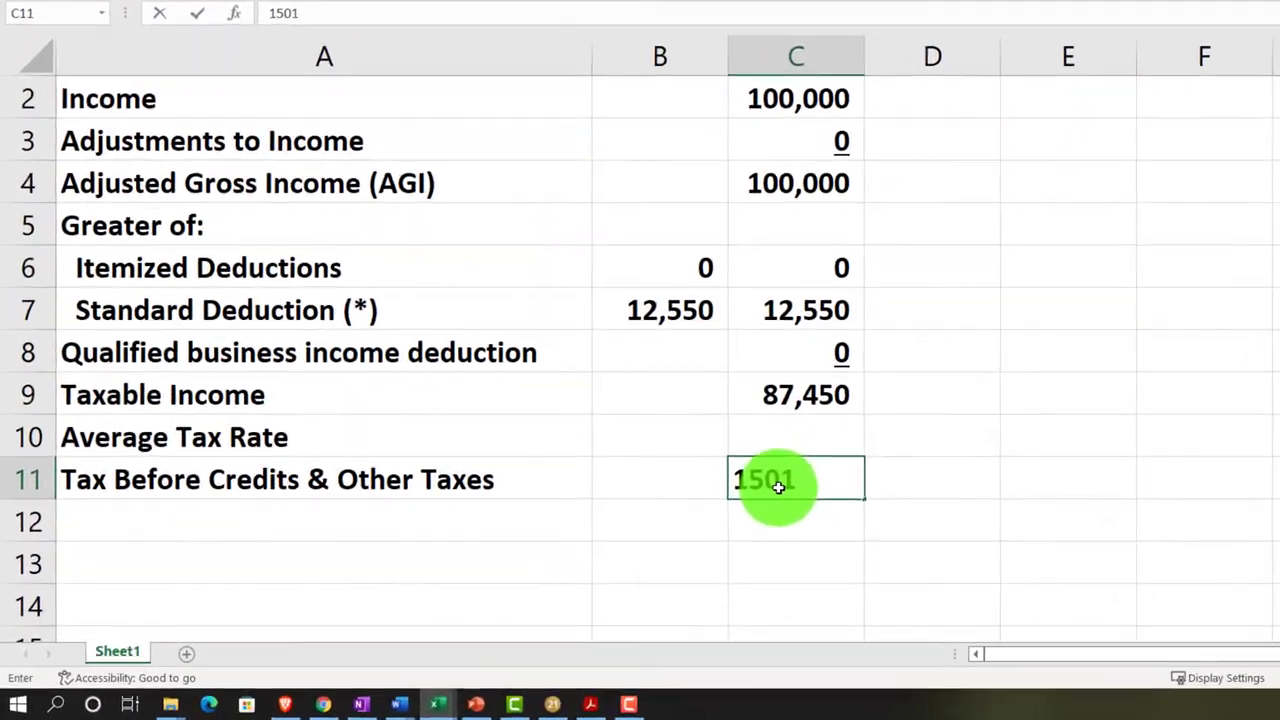
pyautogui.press('Return')
pyautogui.press('Up')
pyautogui.press('Up')
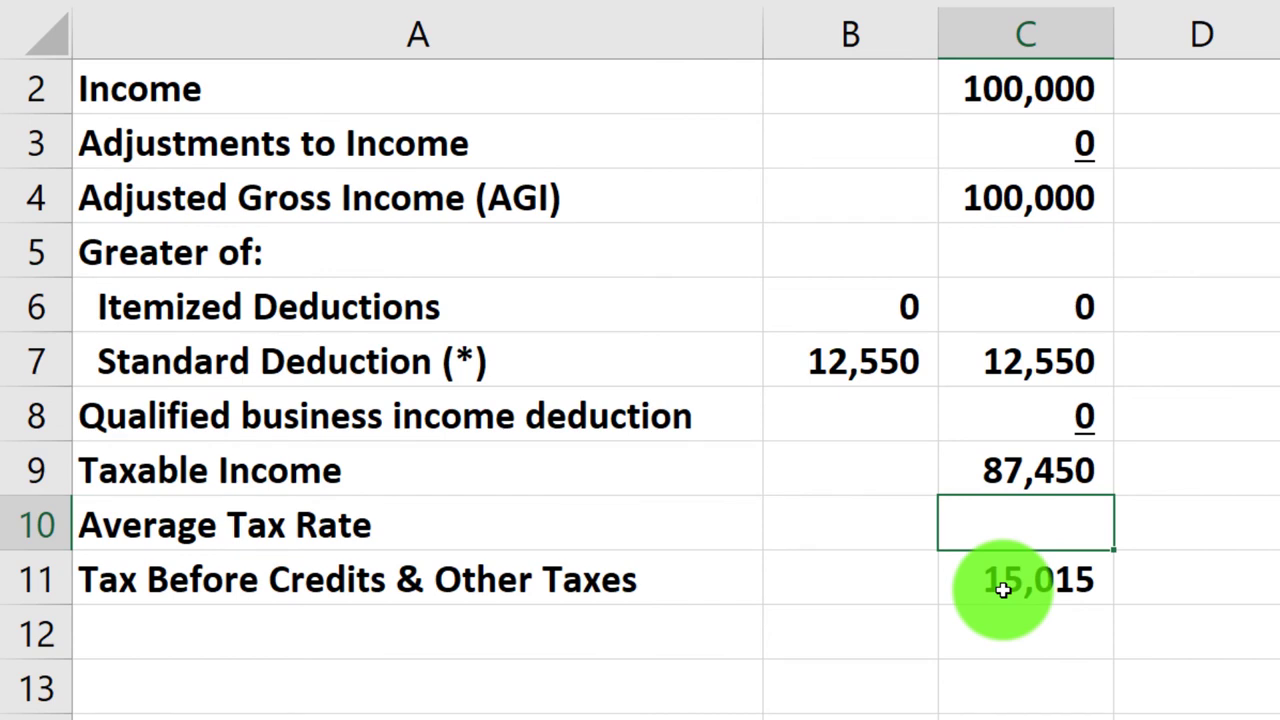
# - Compute the average tax rate in C10 as =C11/C9, formatted as a percentage (17.2%)
pyautogui.write('=')
pyautogui.click(1003, 590)
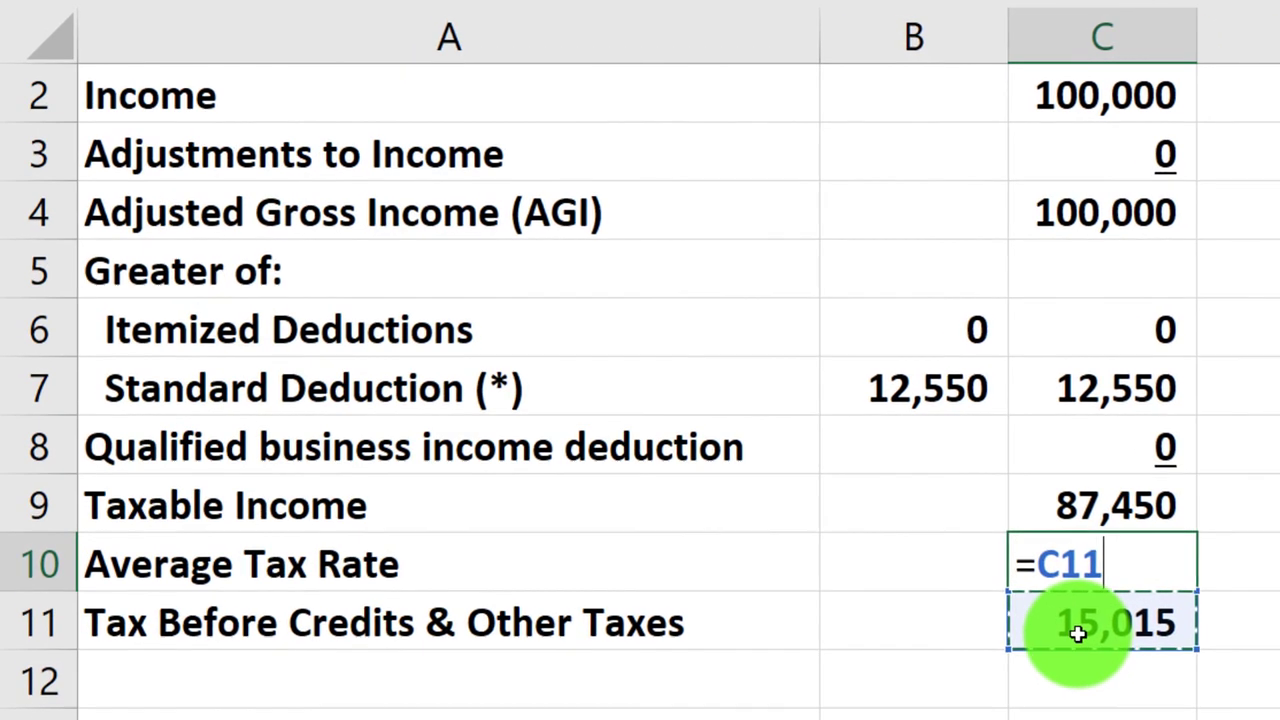
pyautogui.write('/')
pyautogui.press('Up')
pyautogui.press('Up')
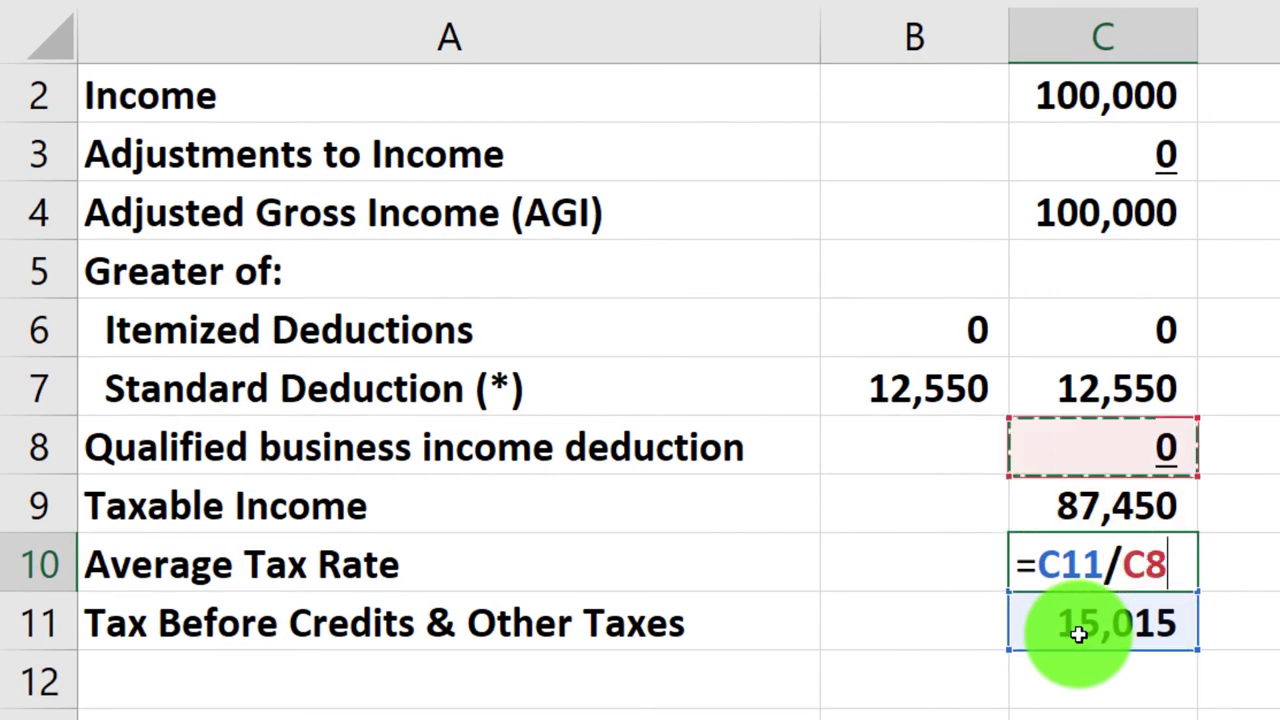
pyautogui.press('Down')
pyautogui.press('Up')
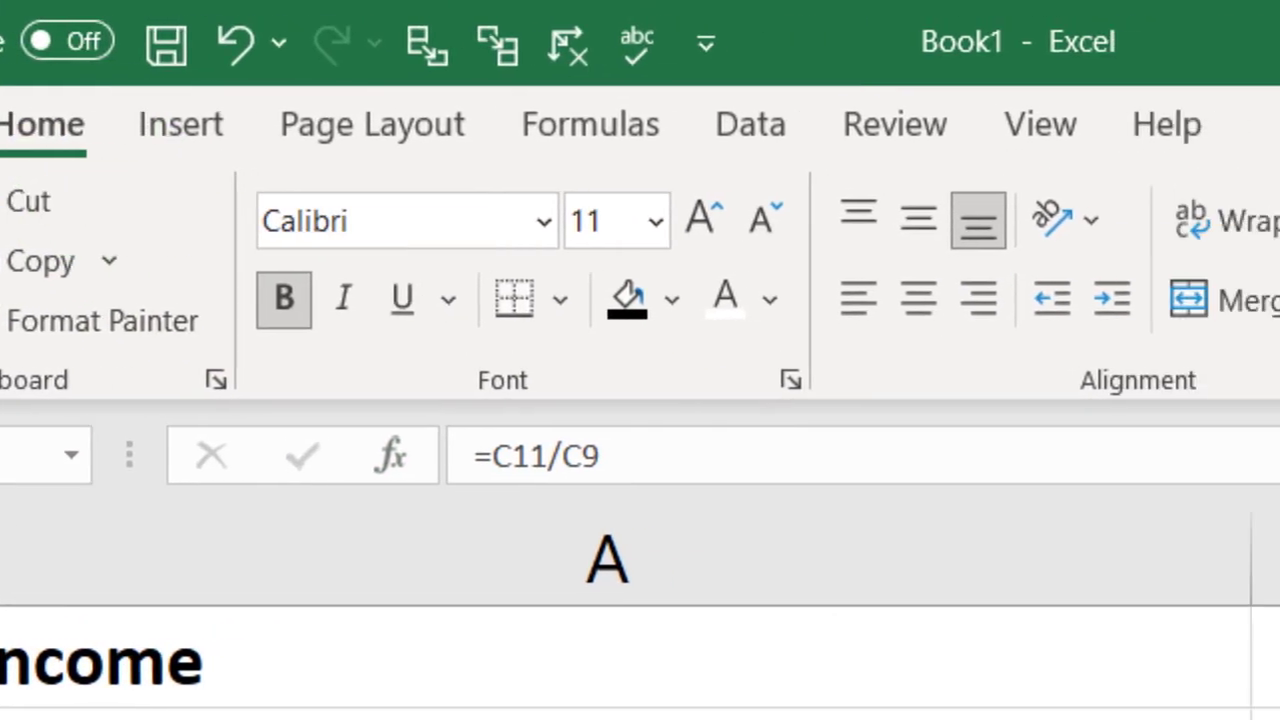
pyautogui.click(610, 312)
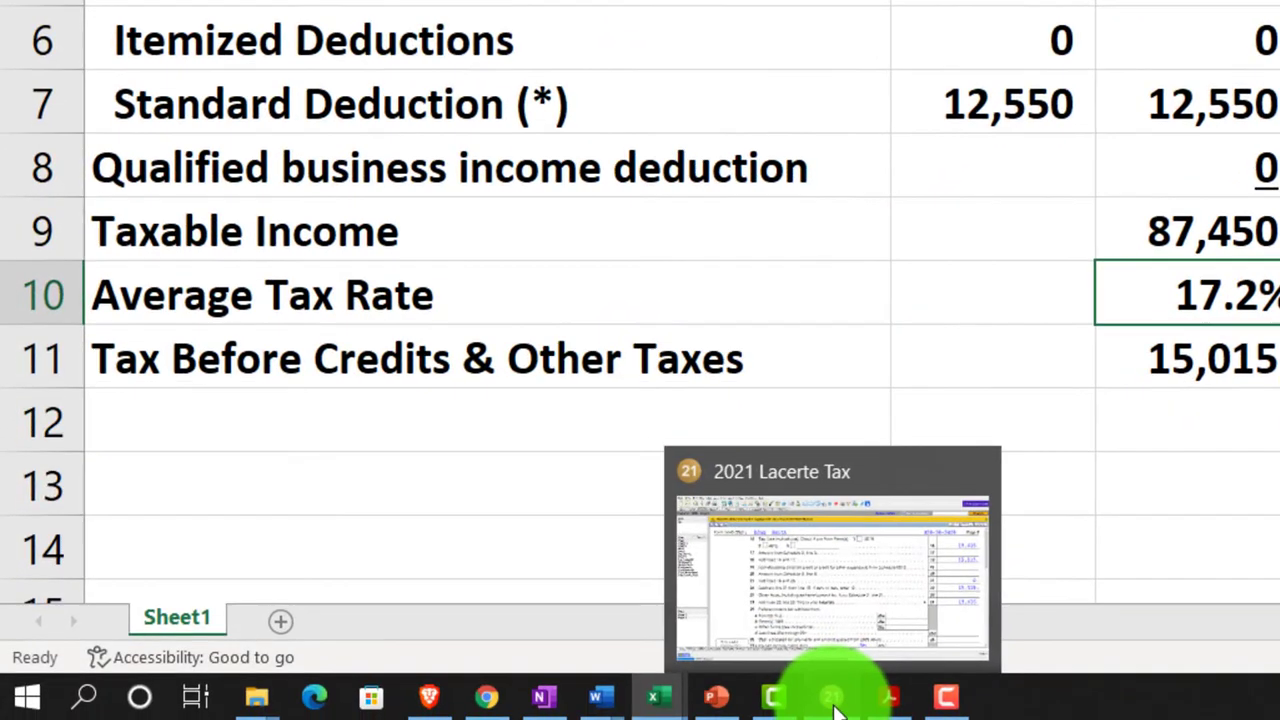
pyautogui.click(445, 707)
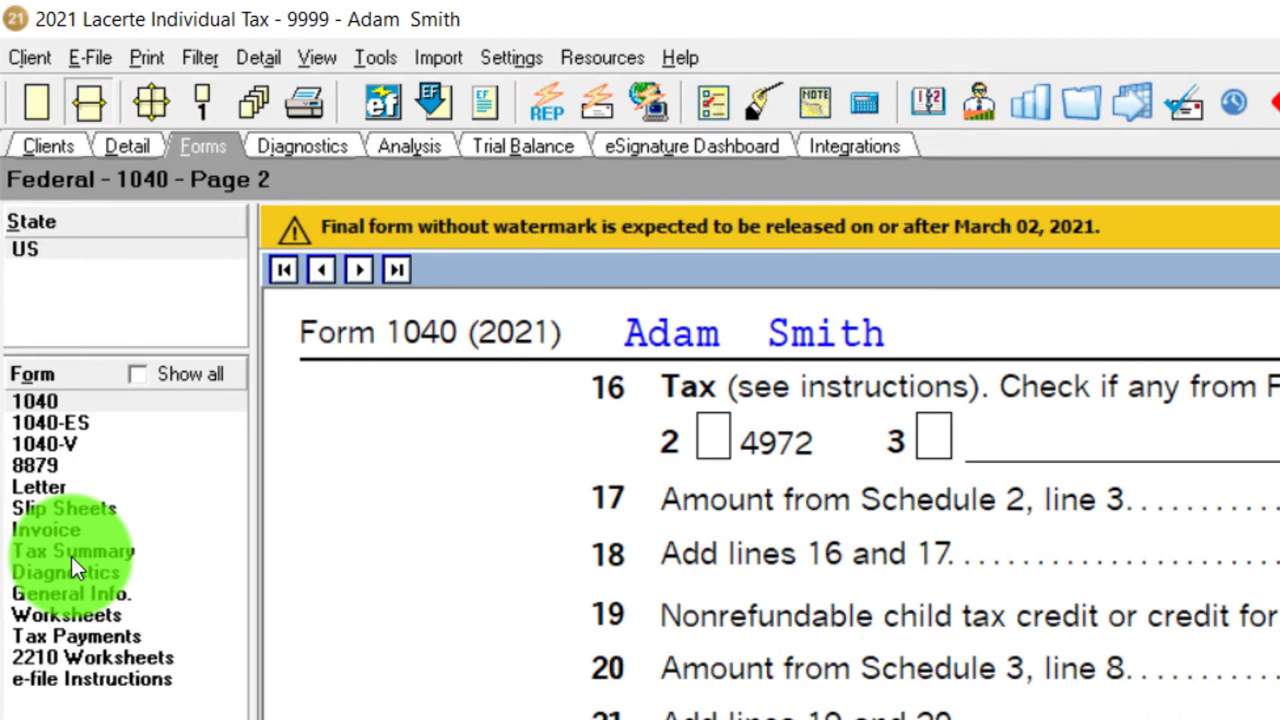
# - Compare Lacerte's Tax Summary 15,015 tax and 17.2% rate against Book1's C11, then minimize the forms
pyautogui.click(45, 279)
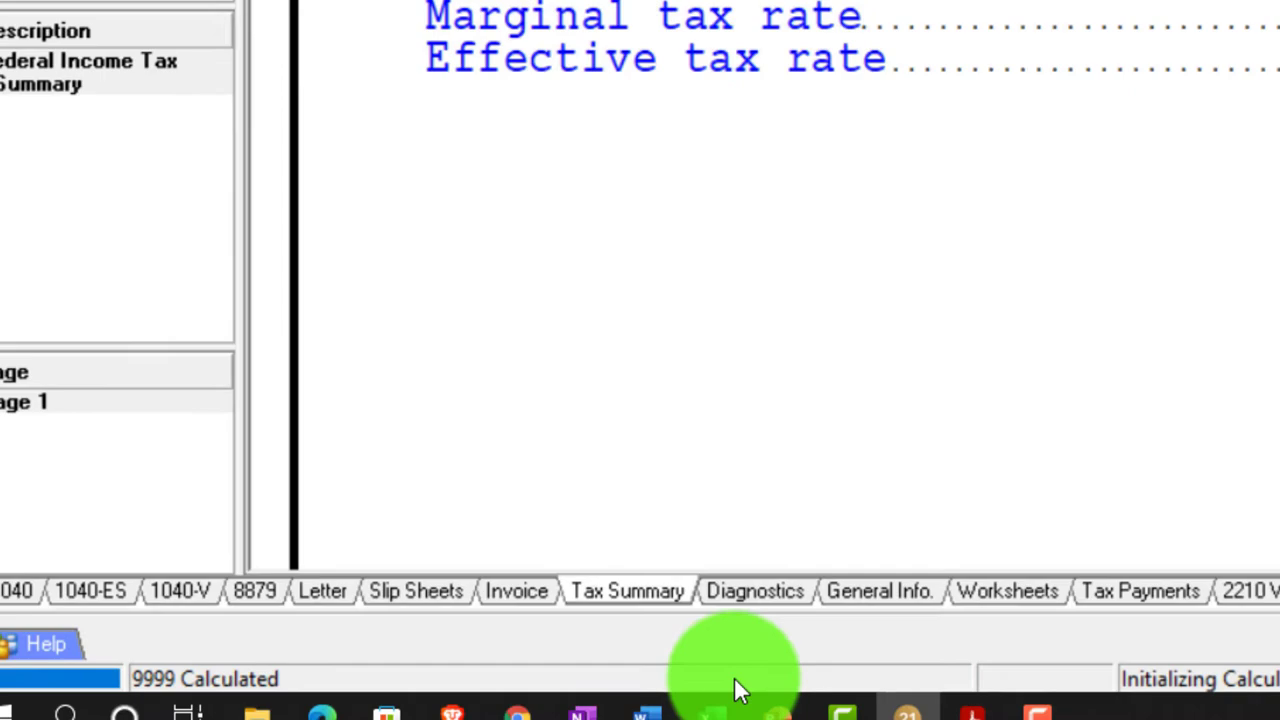
pyautogui.moveTo(812, 700)
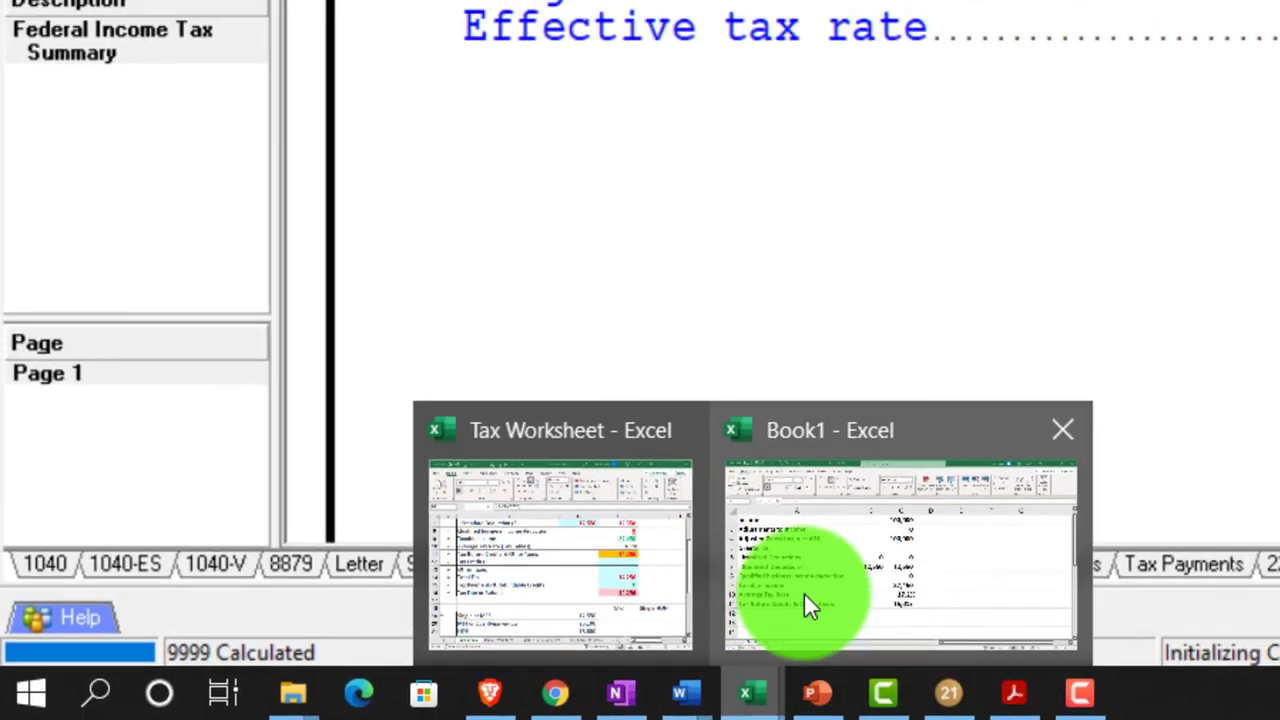
pyautogui.click(862, 595)
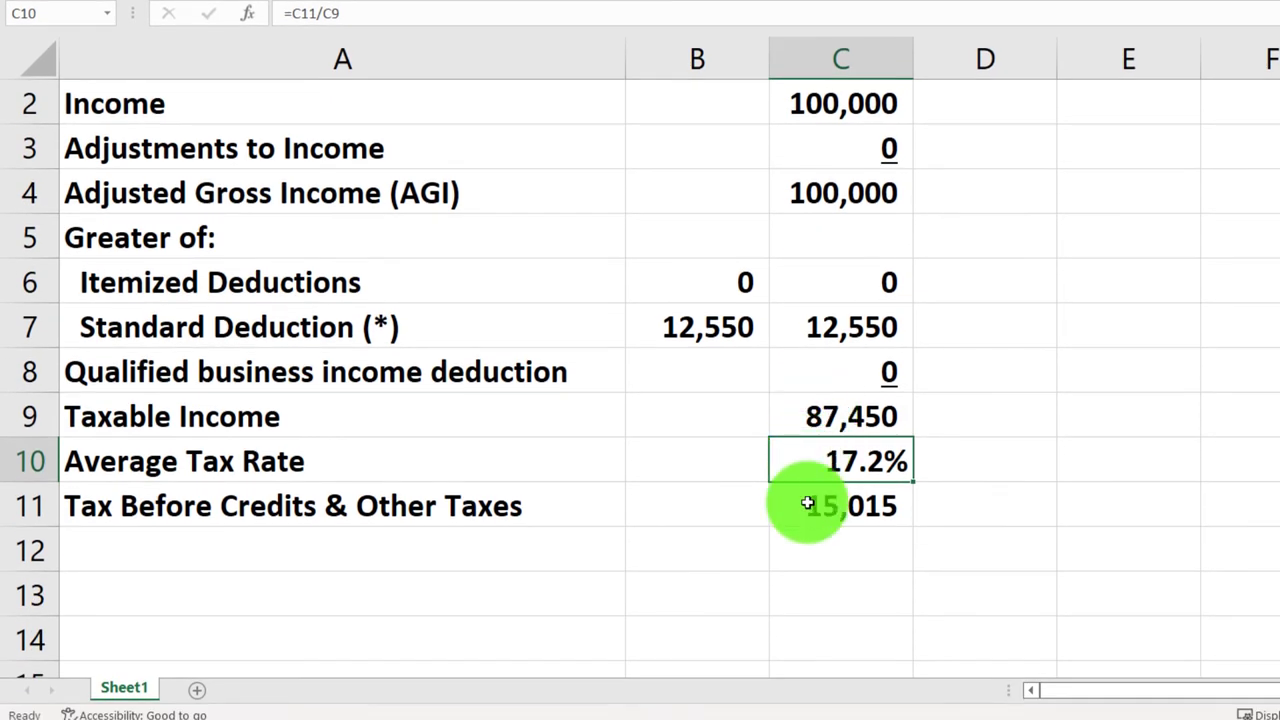
pyautogui.click(807, 503)
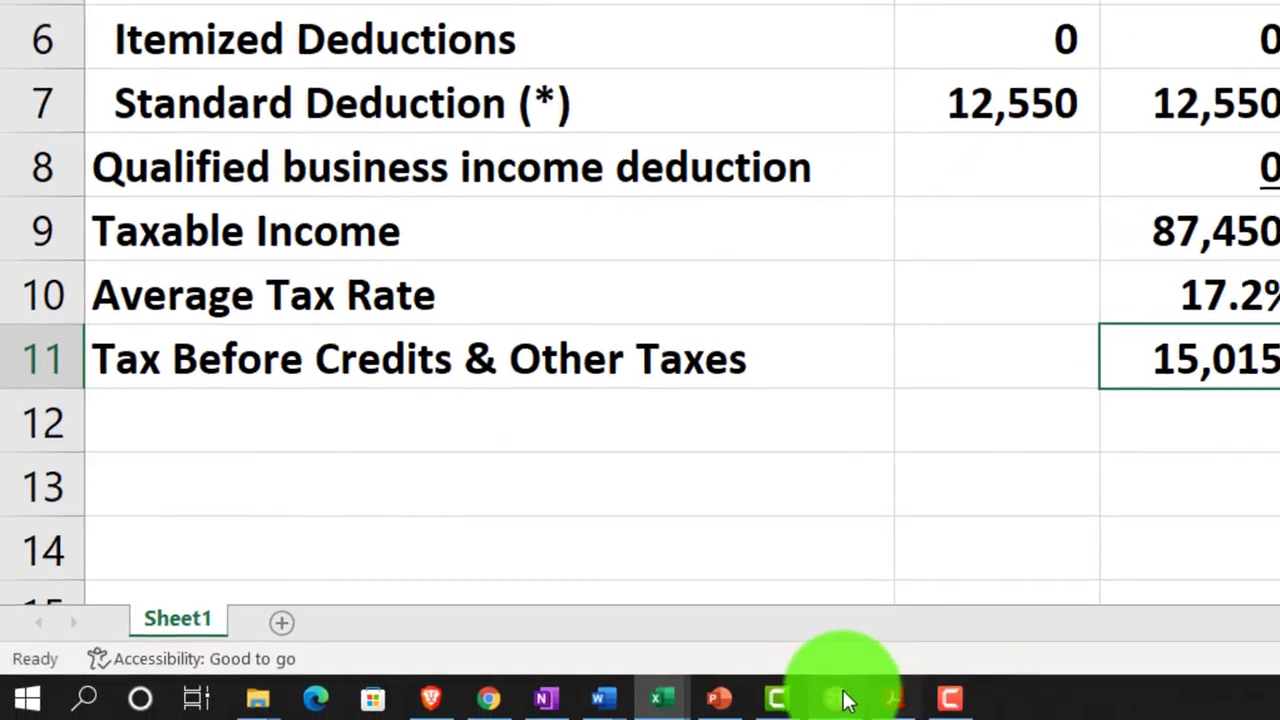
pyautogui.click(850, 703)
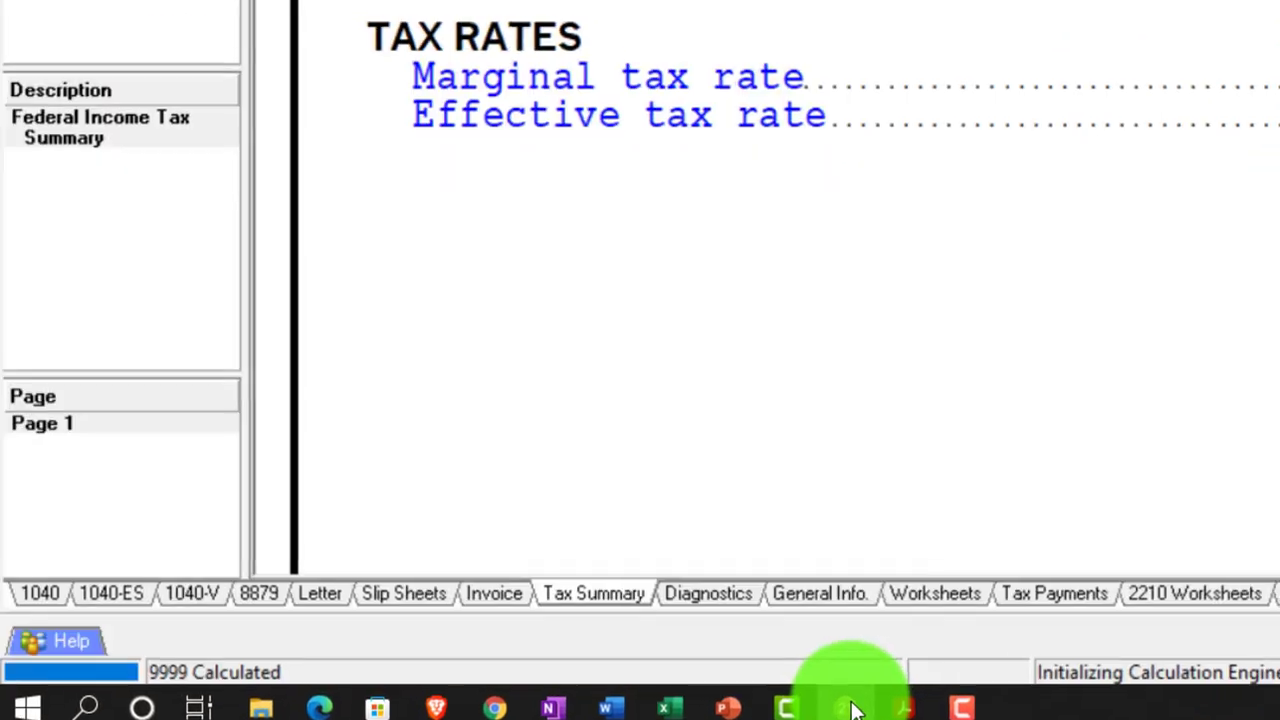
pyautogui.scroll(3, 320, 643)
pyautogui.scroll(3, 127, 527)
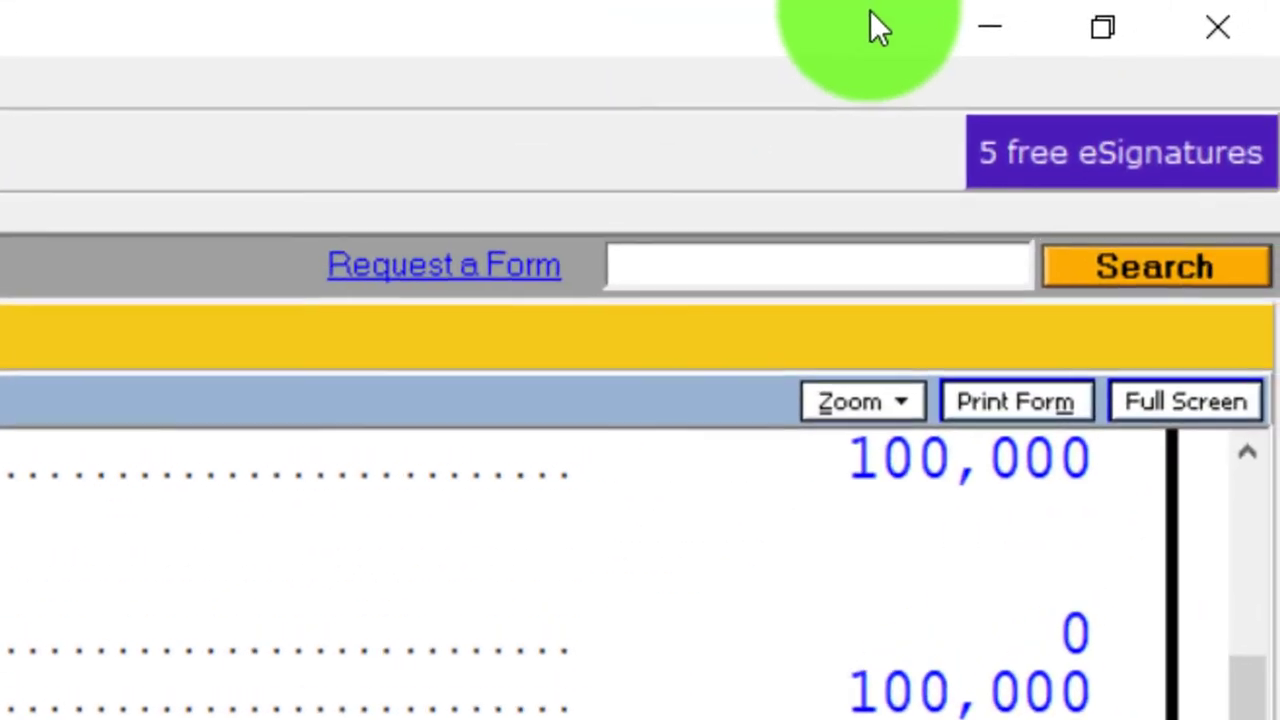
pyautogui.click(974, 22)
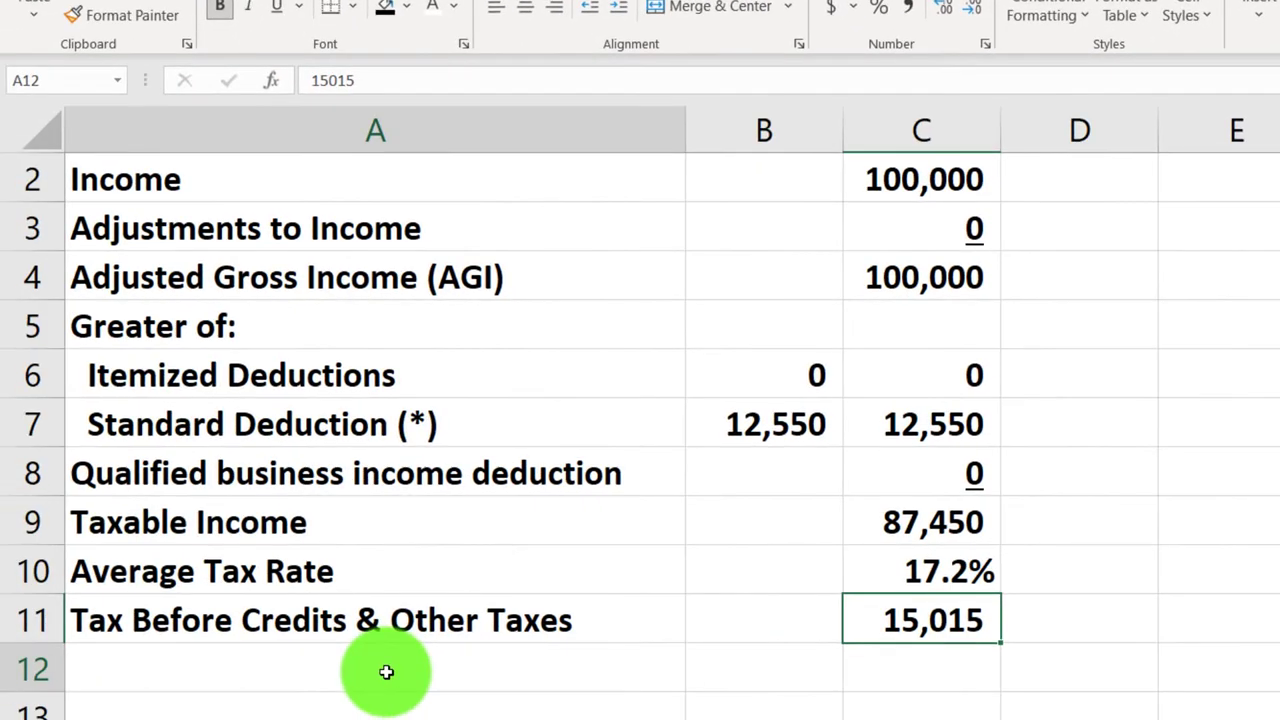
# - Add the label 'Tax Credits' in A12, below the 15,015 tax row
pyautogui.click(386, 672)
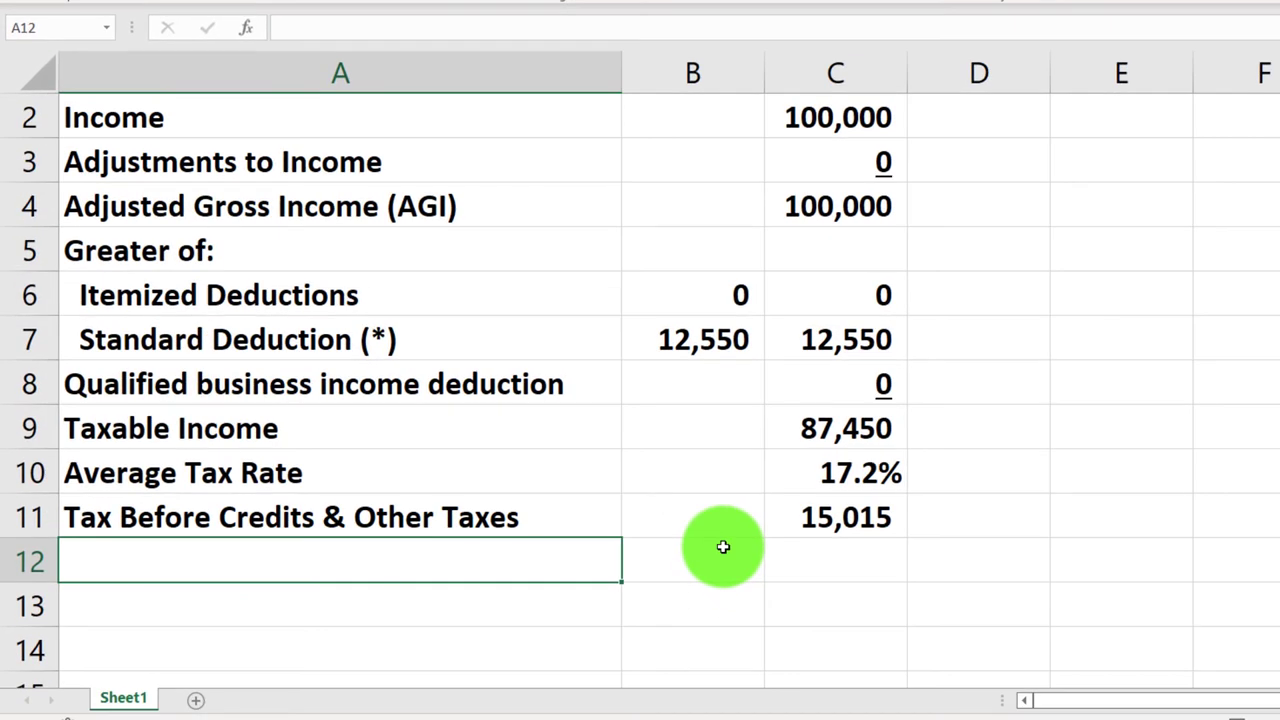
pyautogui.write('Tax')
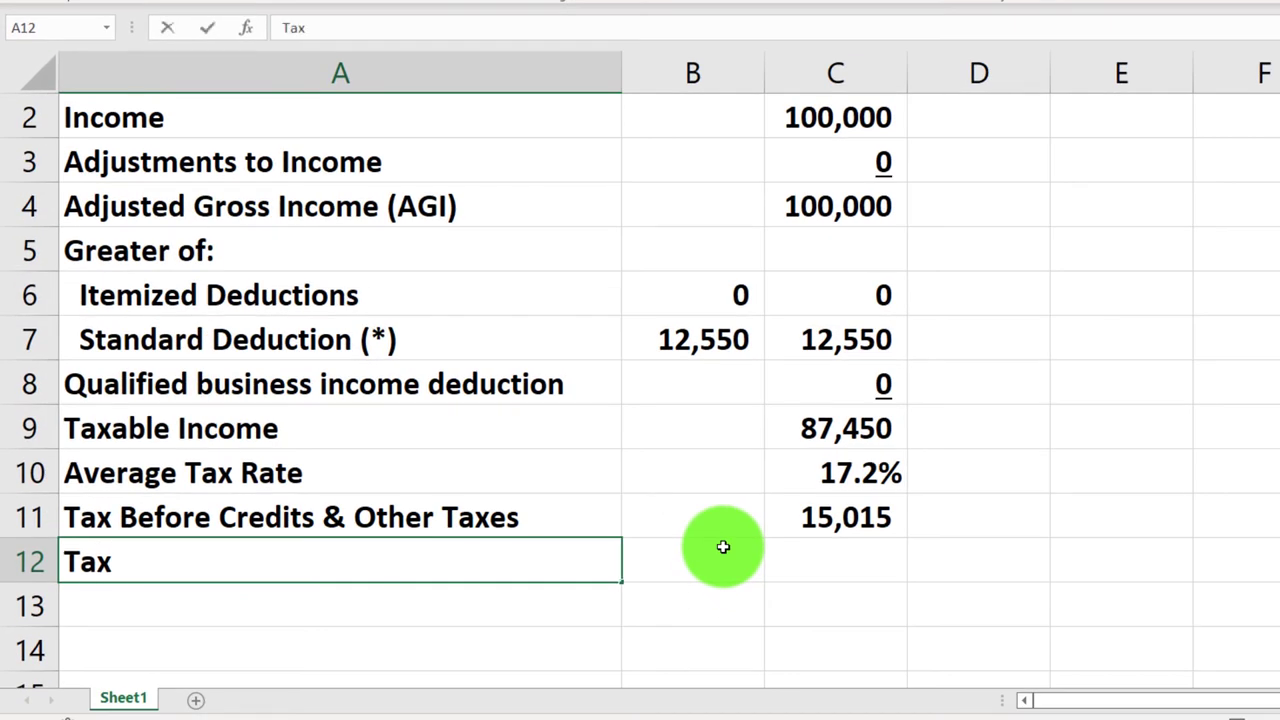
pyautogui.write(' C')
pyautogui.write('redits')
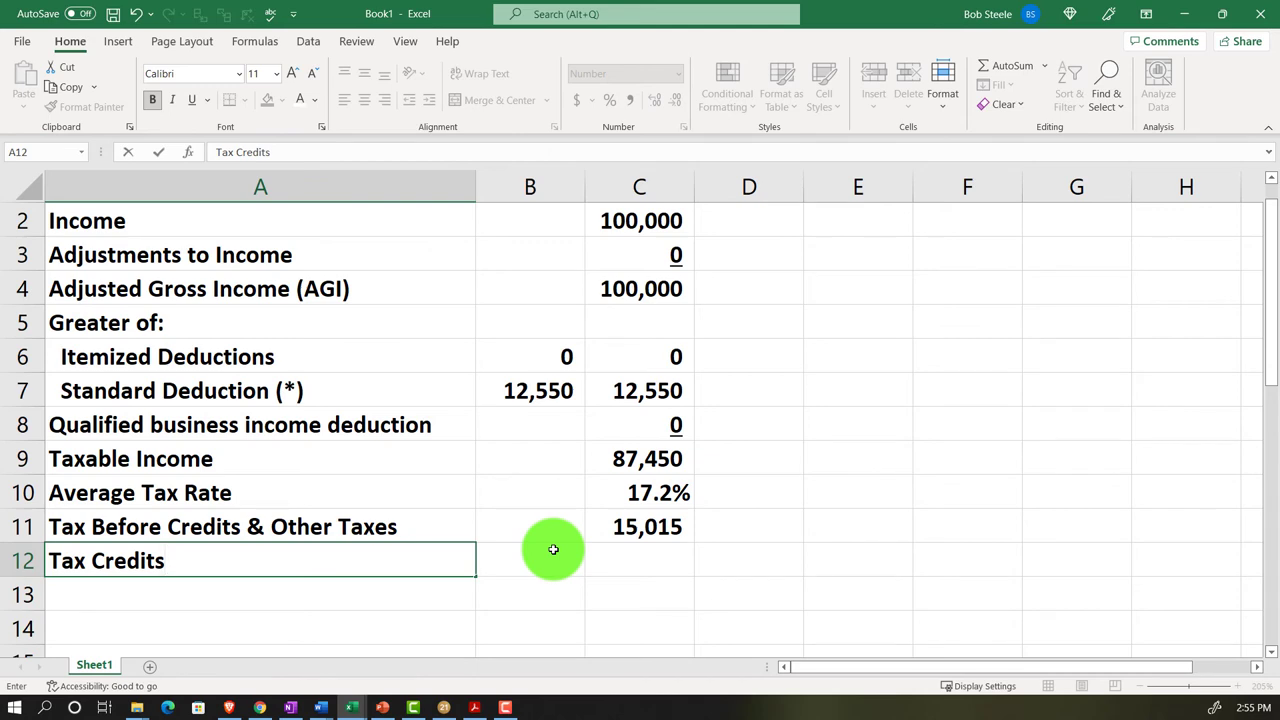
pyautogui.press('Return')
pyautogui.press('Up')
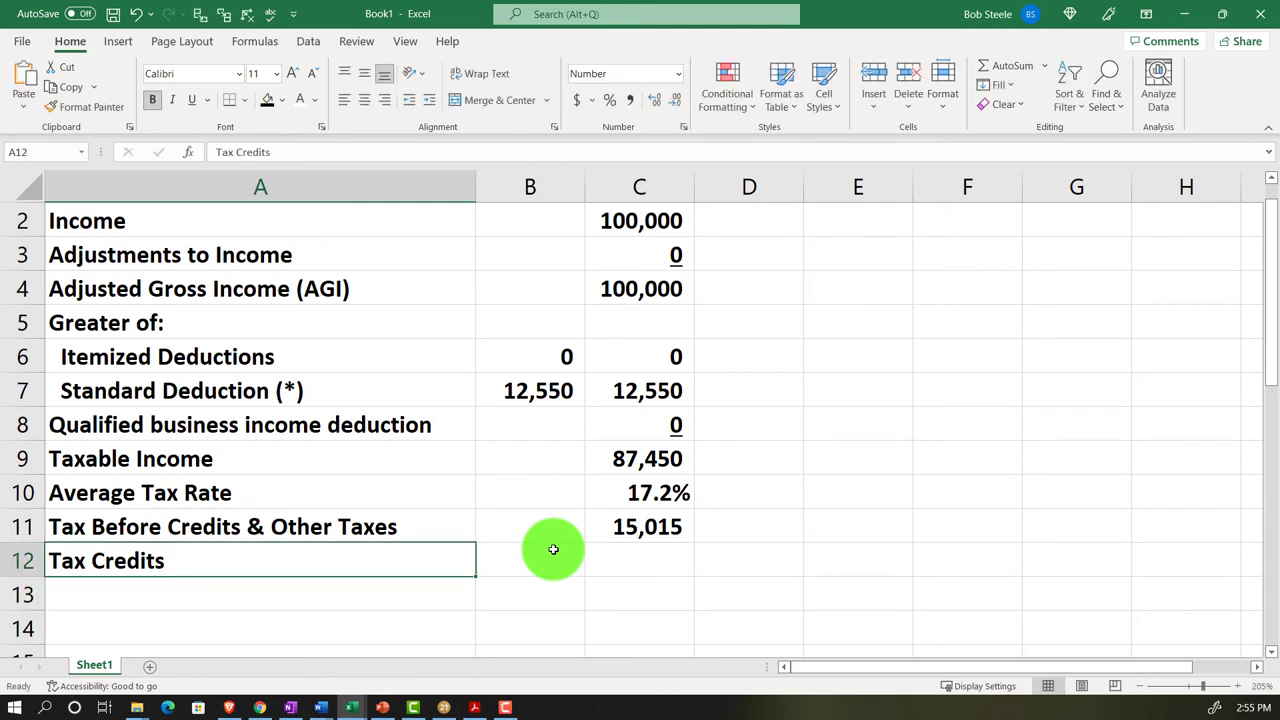
pyautogui.press('Right')
pyautogui.press('Right')
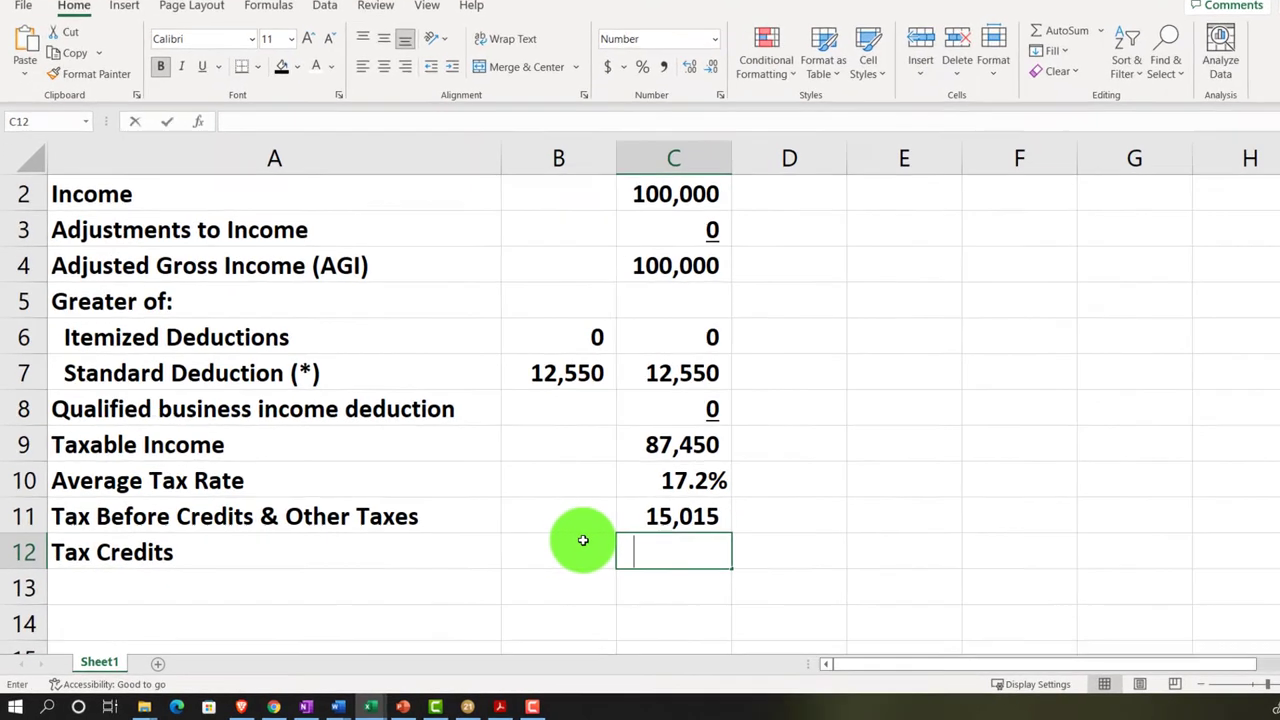
# - Enter 0 for Tax Credits, then add an 'Other Taxes' row in row 13 with 0
pyautogui.write('0')
pyautogui.press('Return')
pyautogui.press('Left')
pyautogui.press('Left')
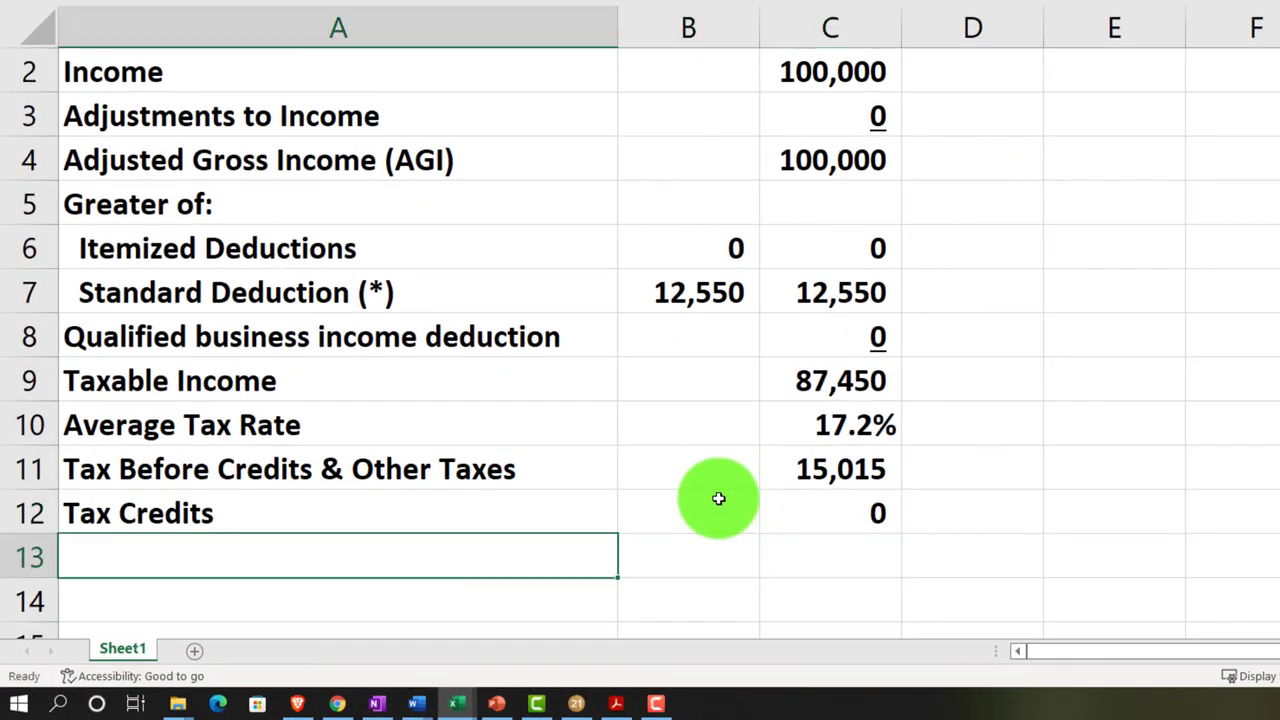
pyautogui.write('Other ')
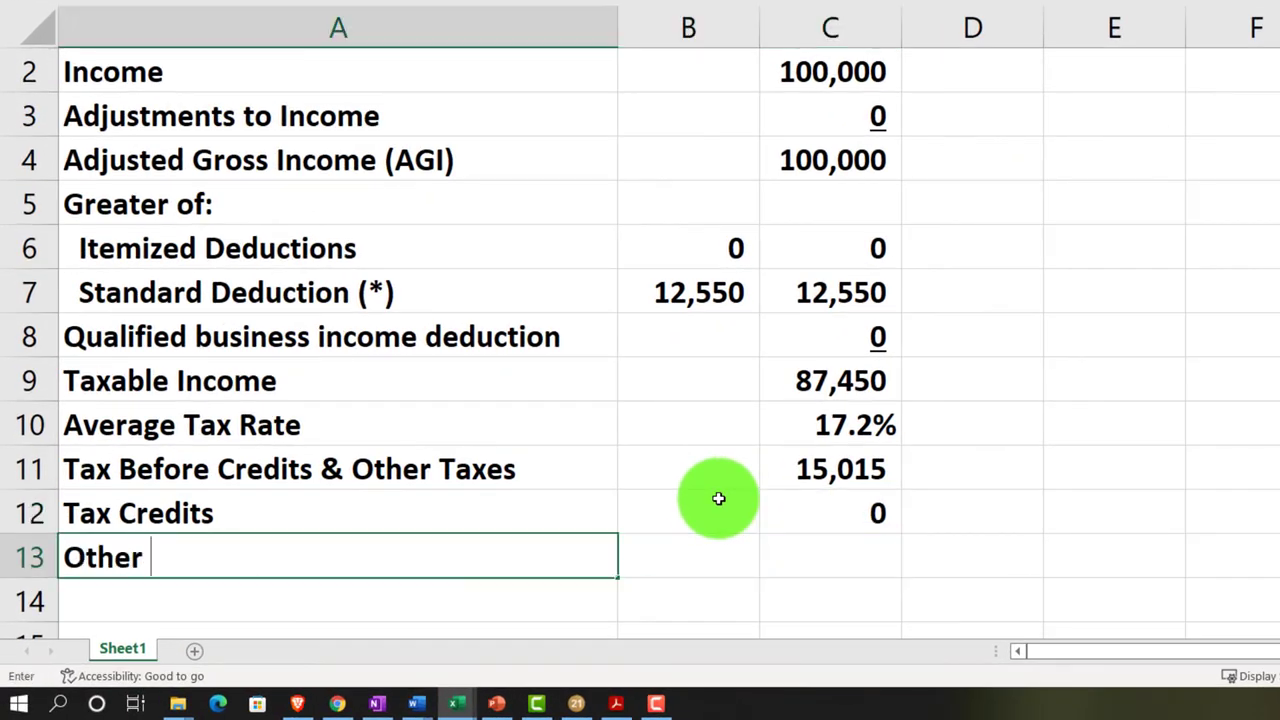
pyautogui.write('Ta')
pyautogui.write('xe')
pyautogui.write('s')
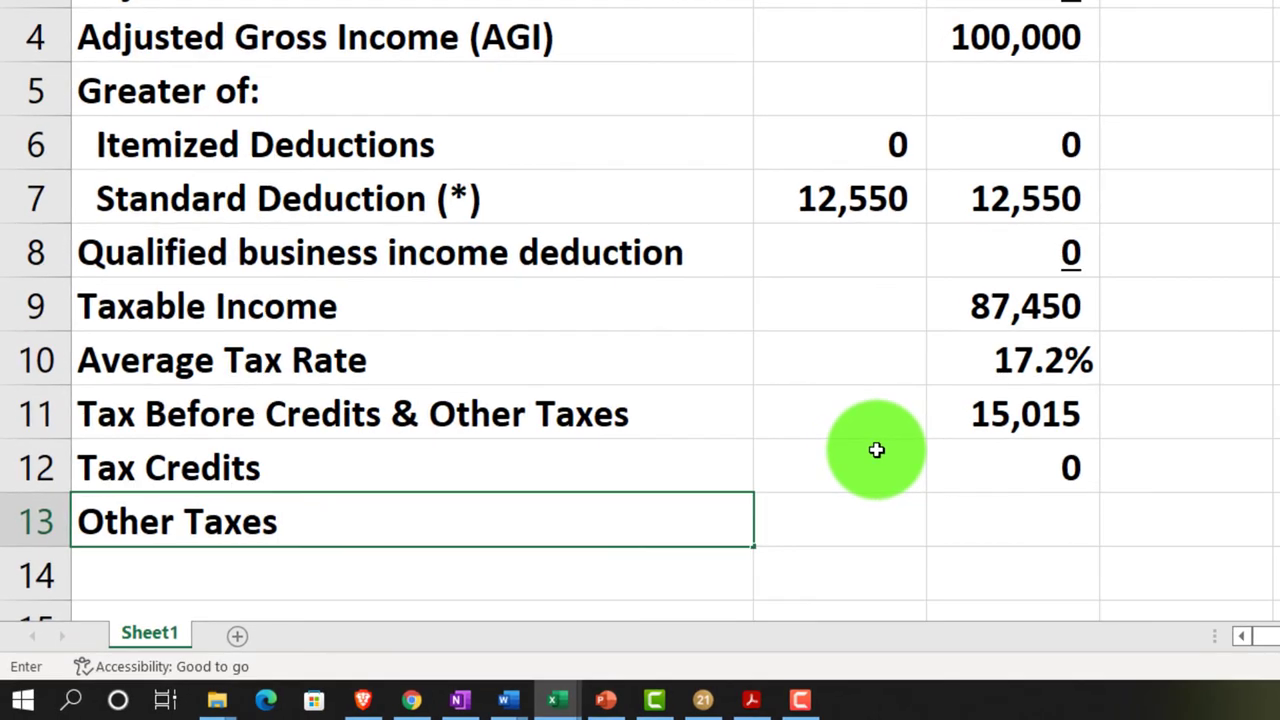
pyautogui.hotkey('ctrl', 'Return')
pyautogui.press('Right')
pyautogui.press('Right')
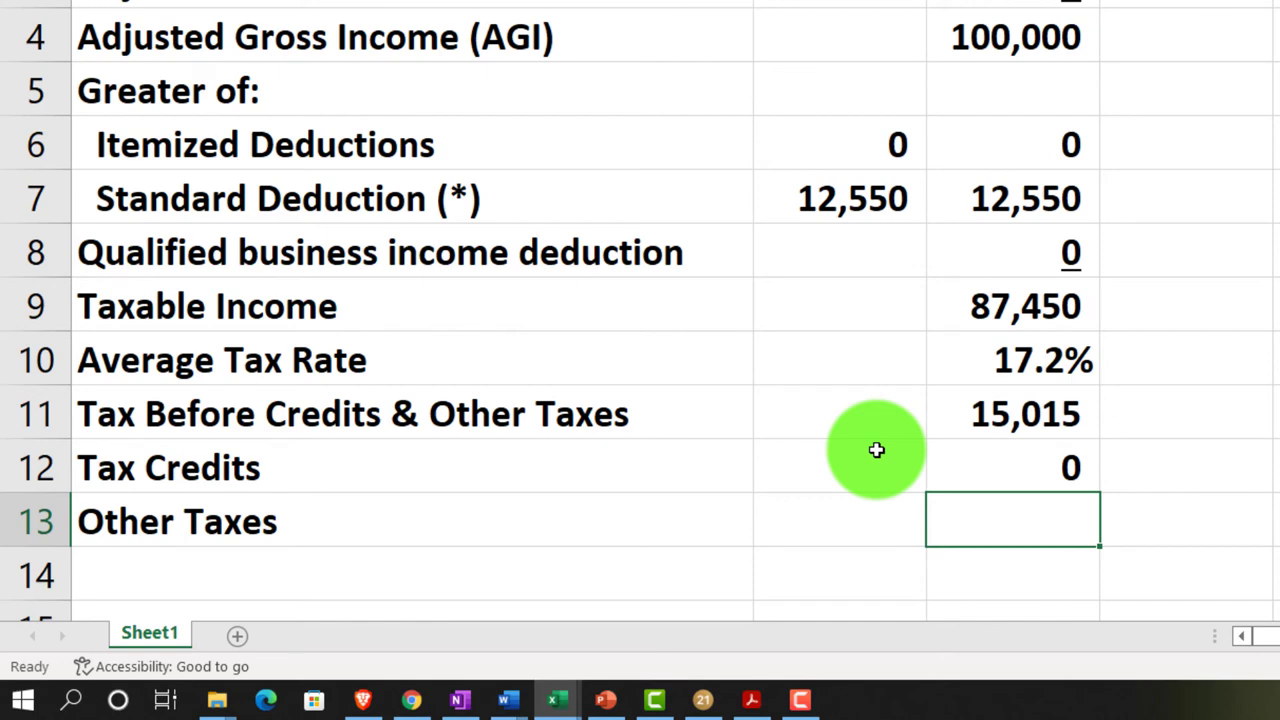
pyautogui.write('0')
pyautogui.press('Return')
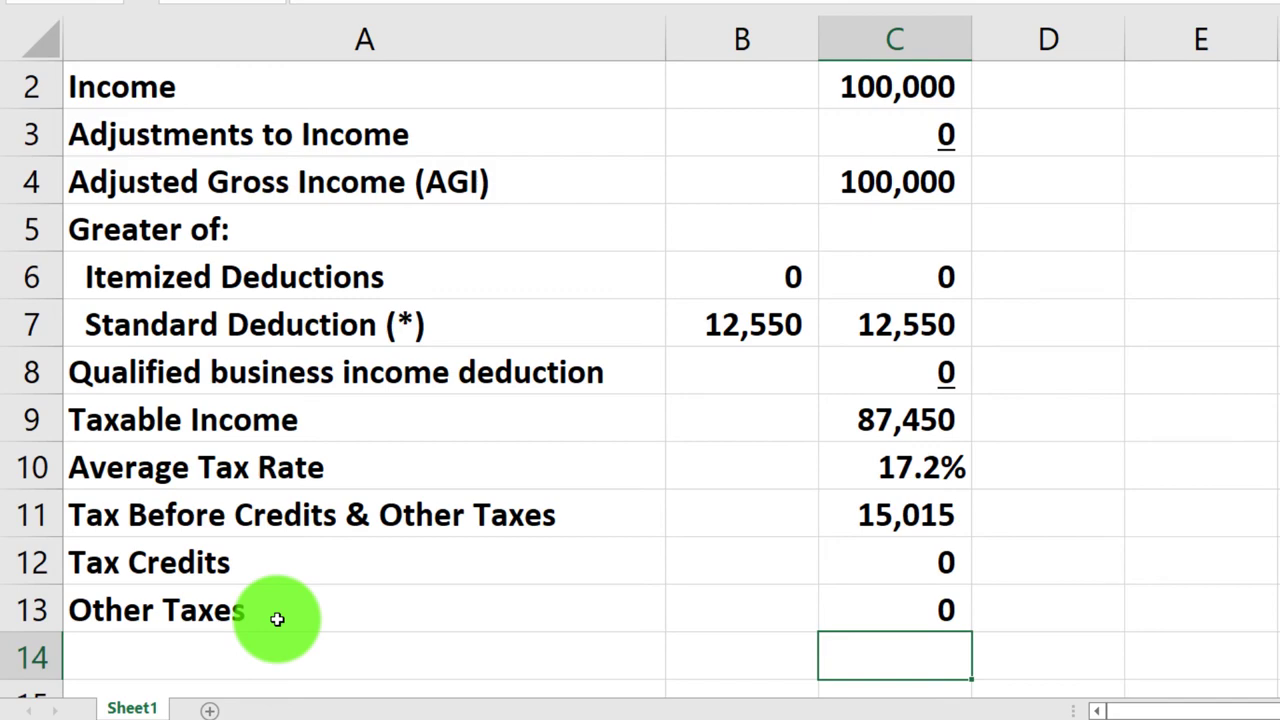
# - Label A14 'Total Tax' and enter =C11-C12+C13 in C14, giving 15,015
pyautogui.press('Left')
pyautogui.press('Left')
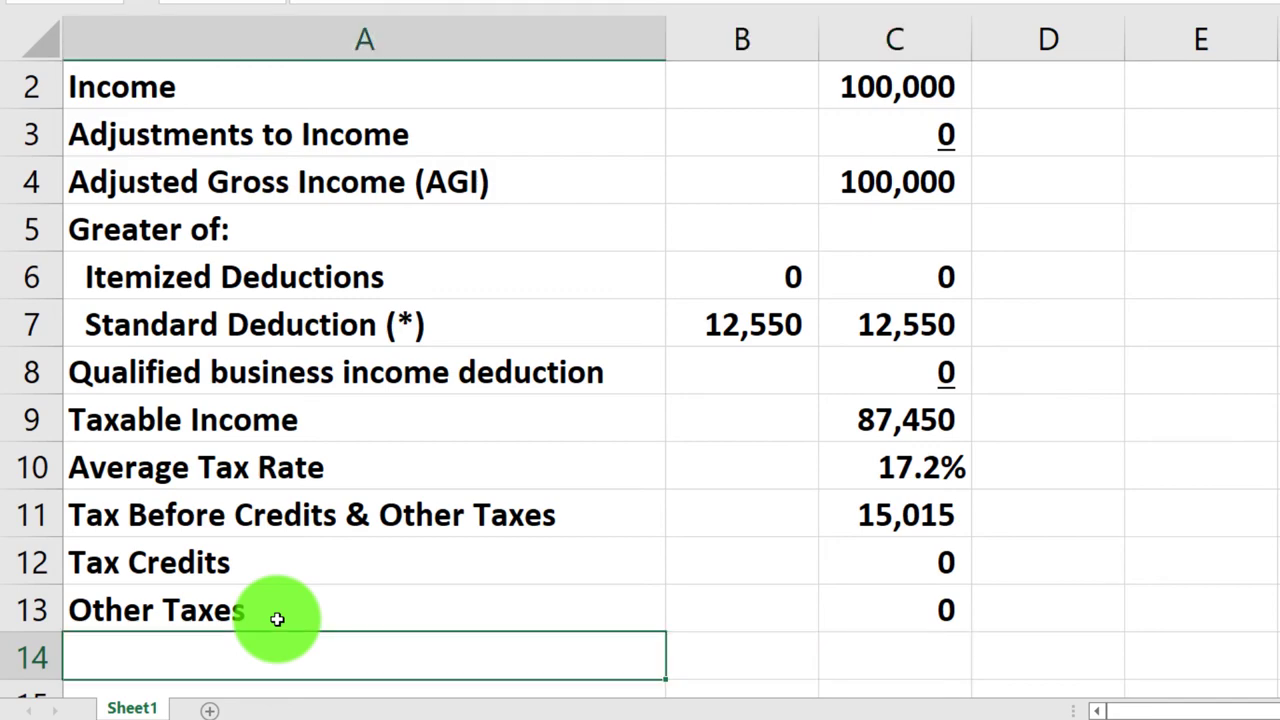
pyautogui.write('Total T')
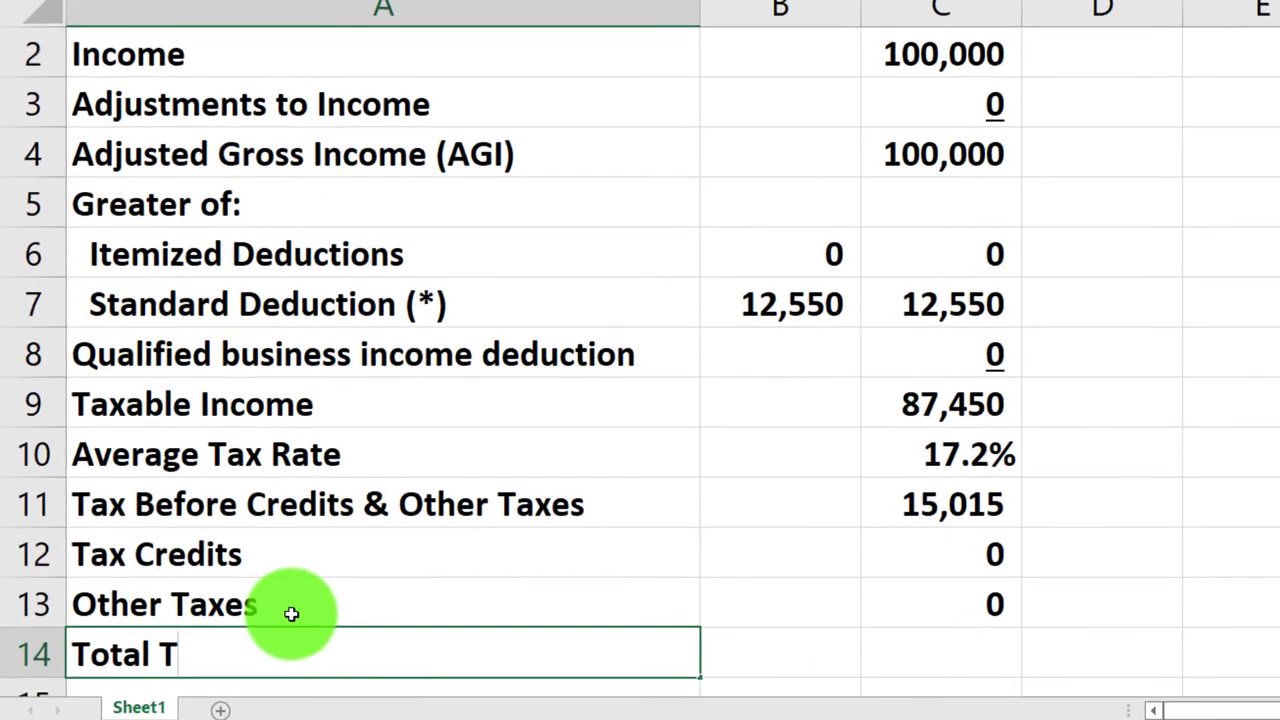
pyautogui.write('ax')
pyautogui.press('Tab')
pyautogui.press('Tab')
pyautogui.press('F2')
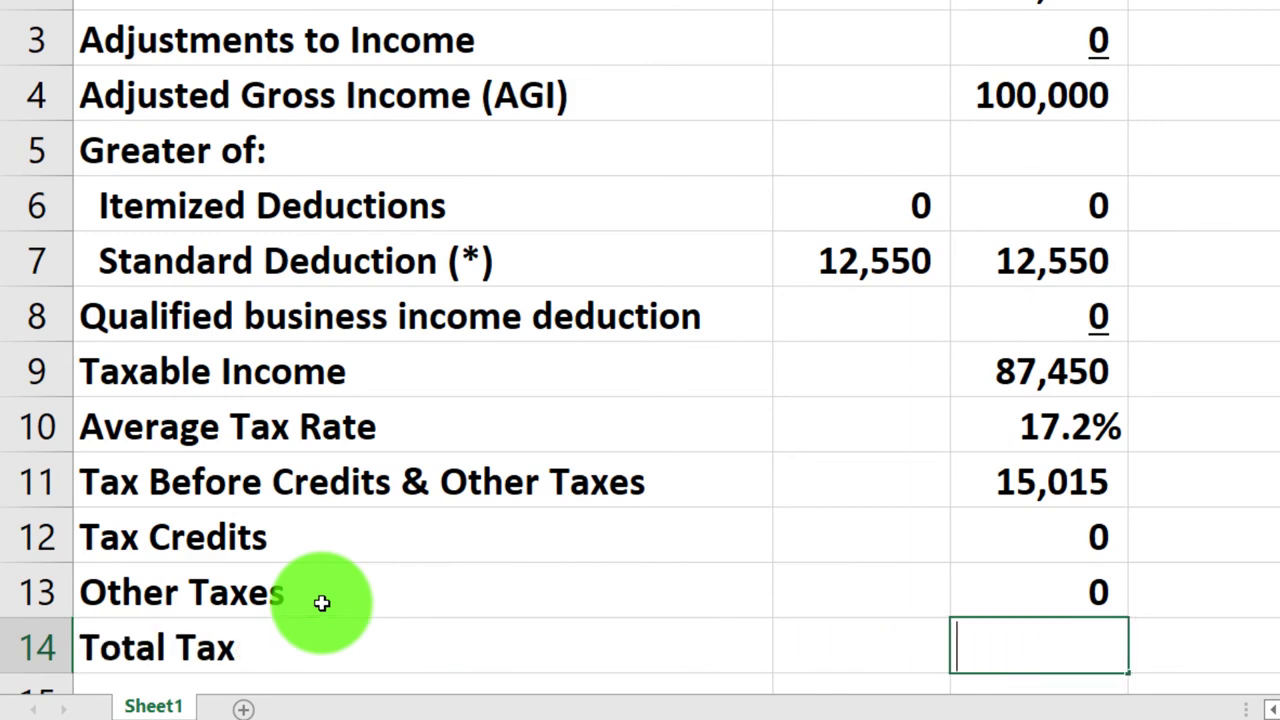
pyautogui.write('=')
pyautogui.press('Up')
pyautogui.press('Up')
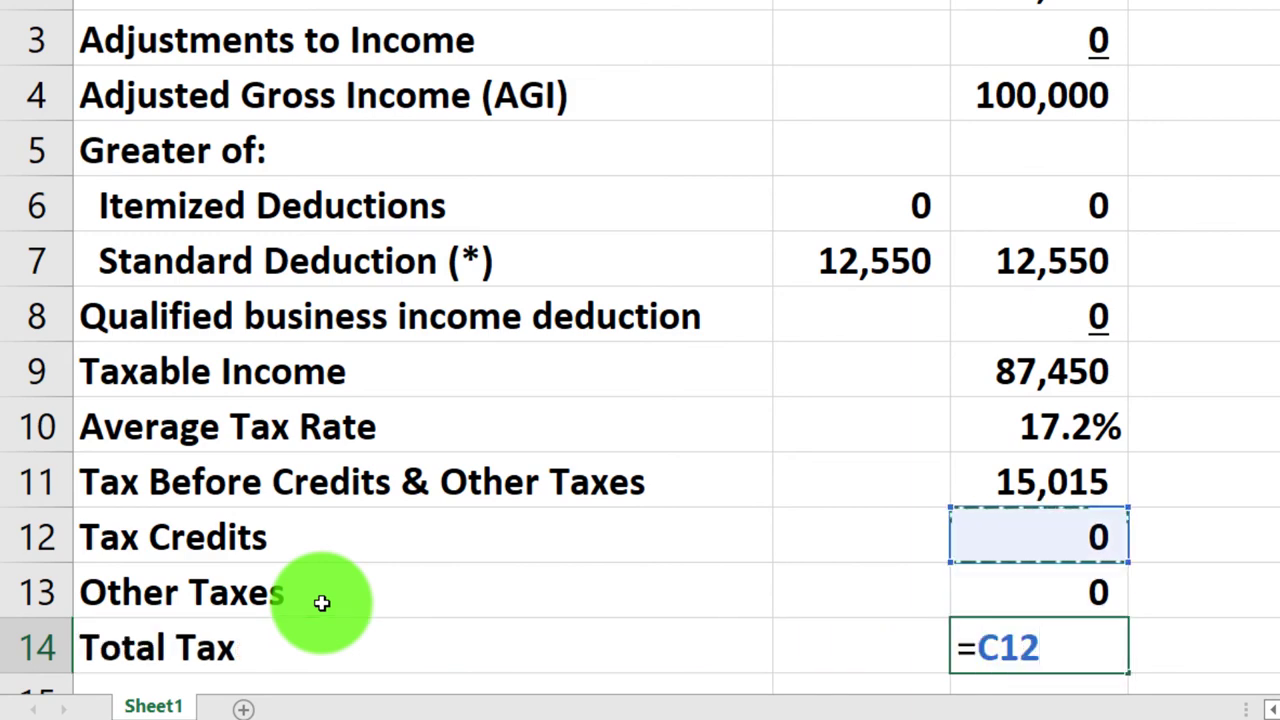
pyautogui.press('Up')
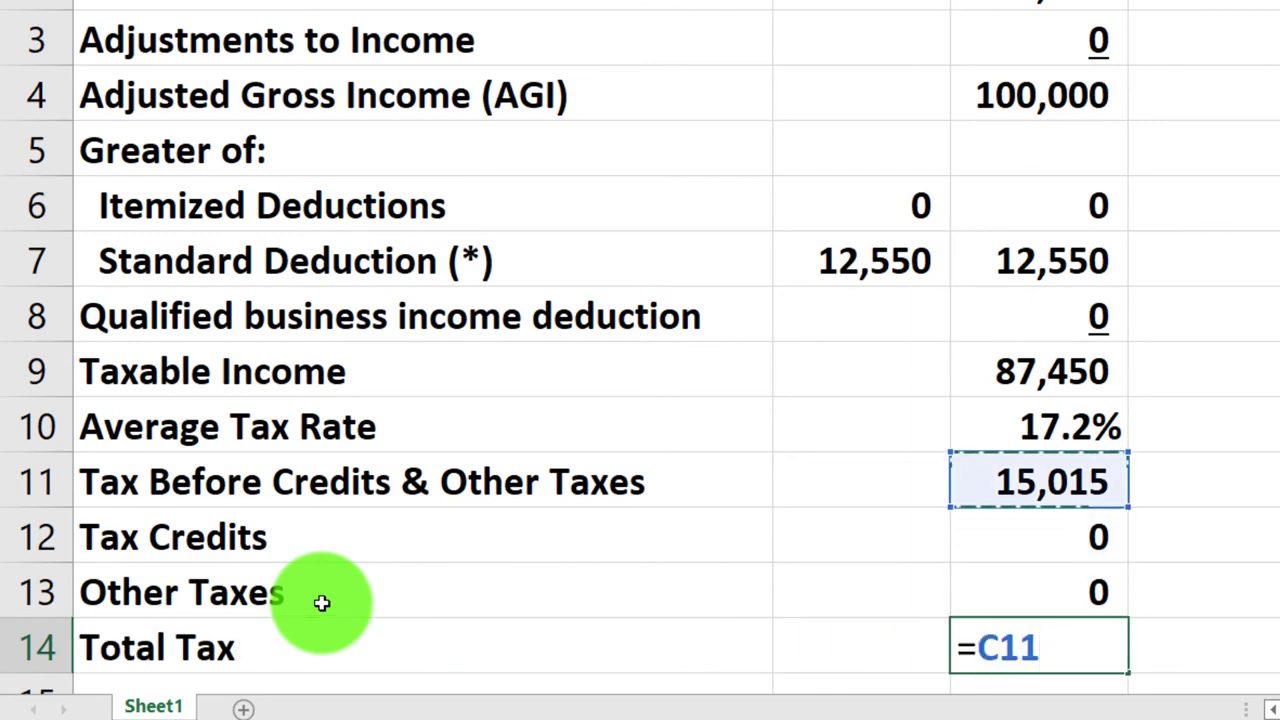
pyautogui.write('-')
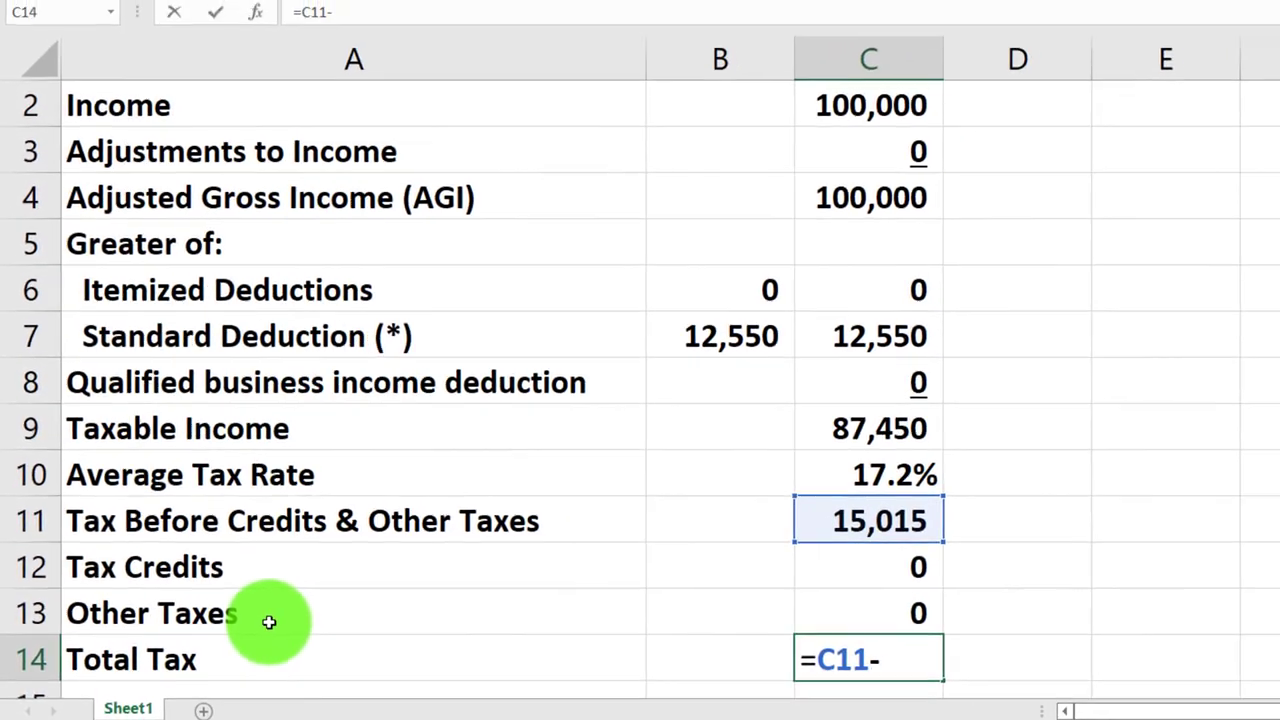
pyautogui.press('Up')
pyautogui.press('Up')
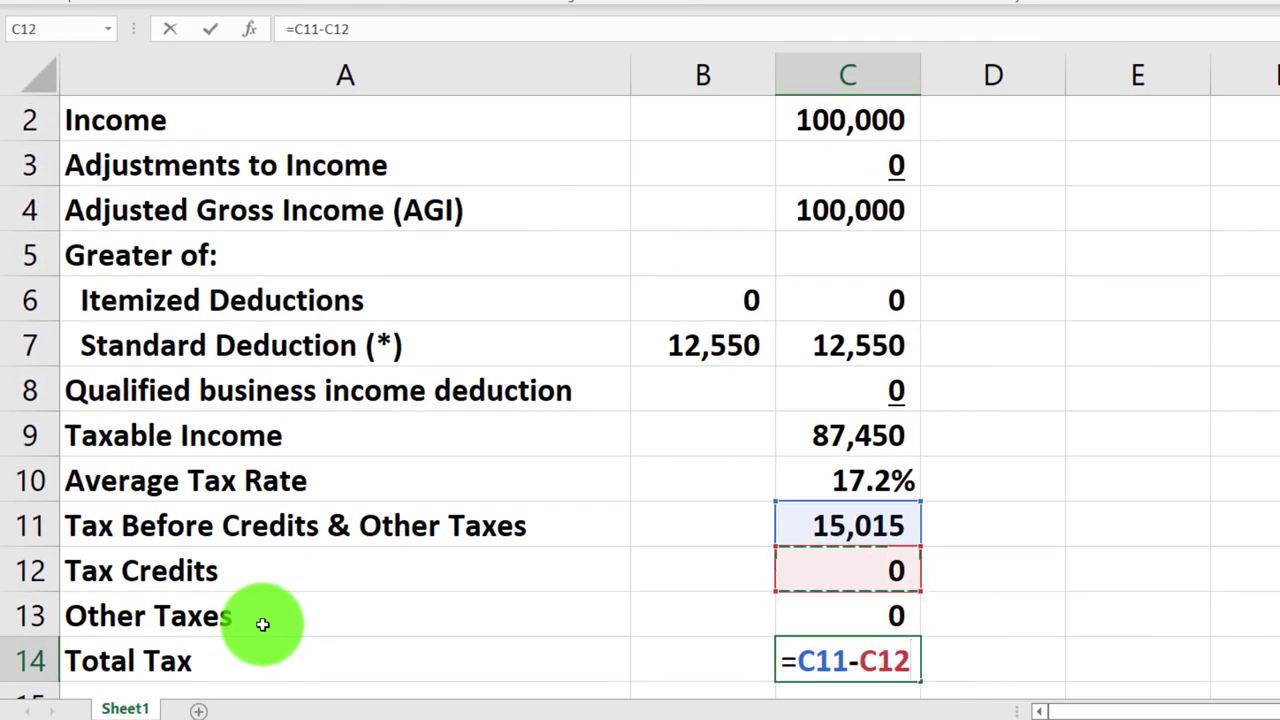
pyautogui.write('+')
pyautogui.press('Up')
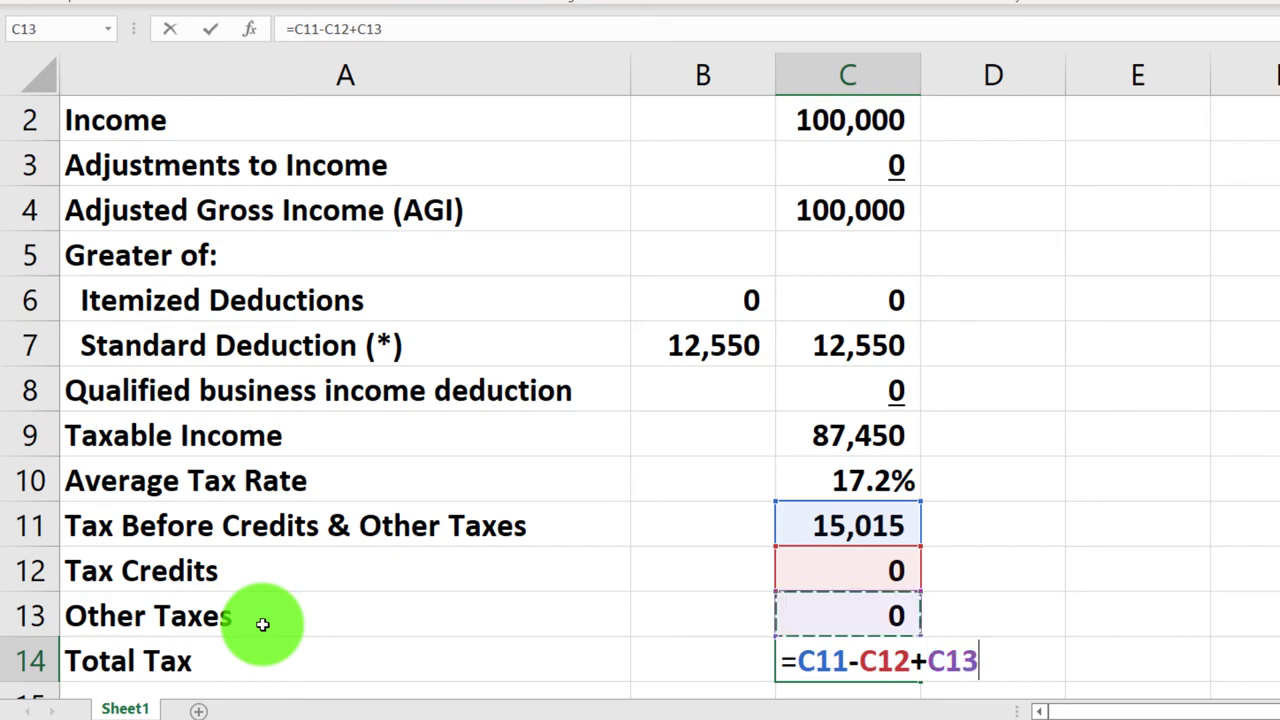
pyautogui.press('Return')
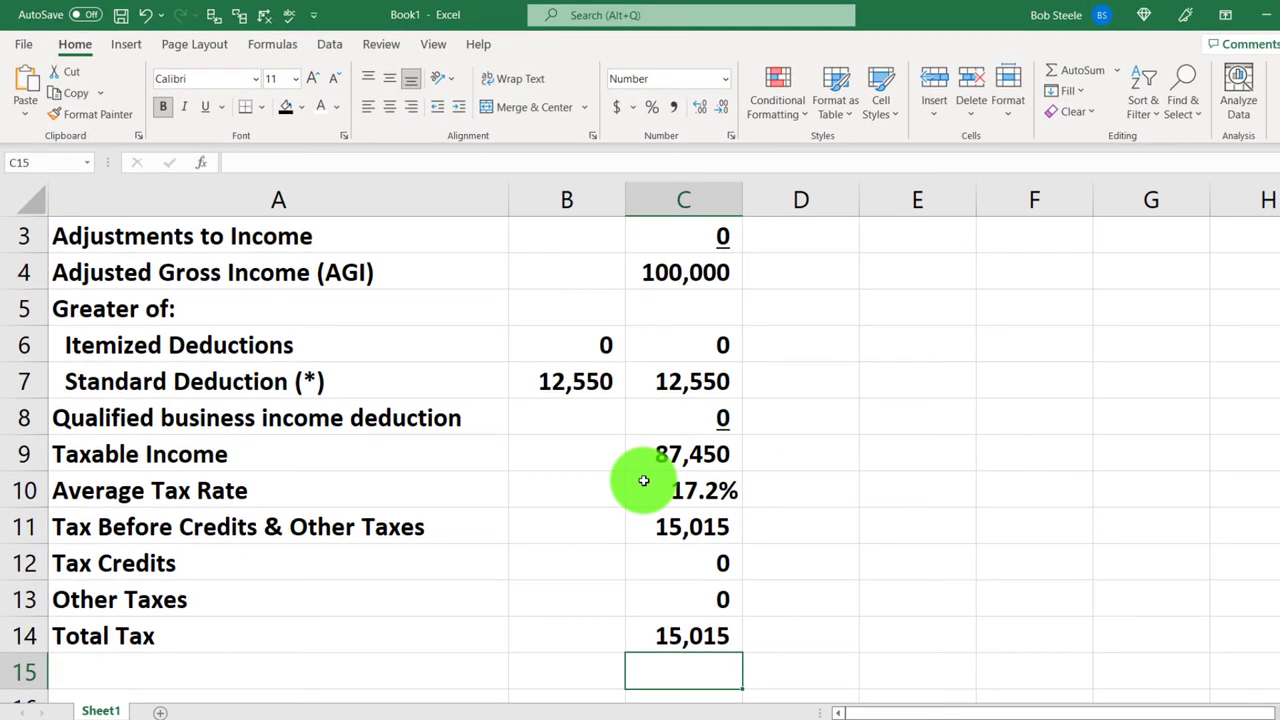
pyautogui.press('Left')
pyautogui.press('Left')
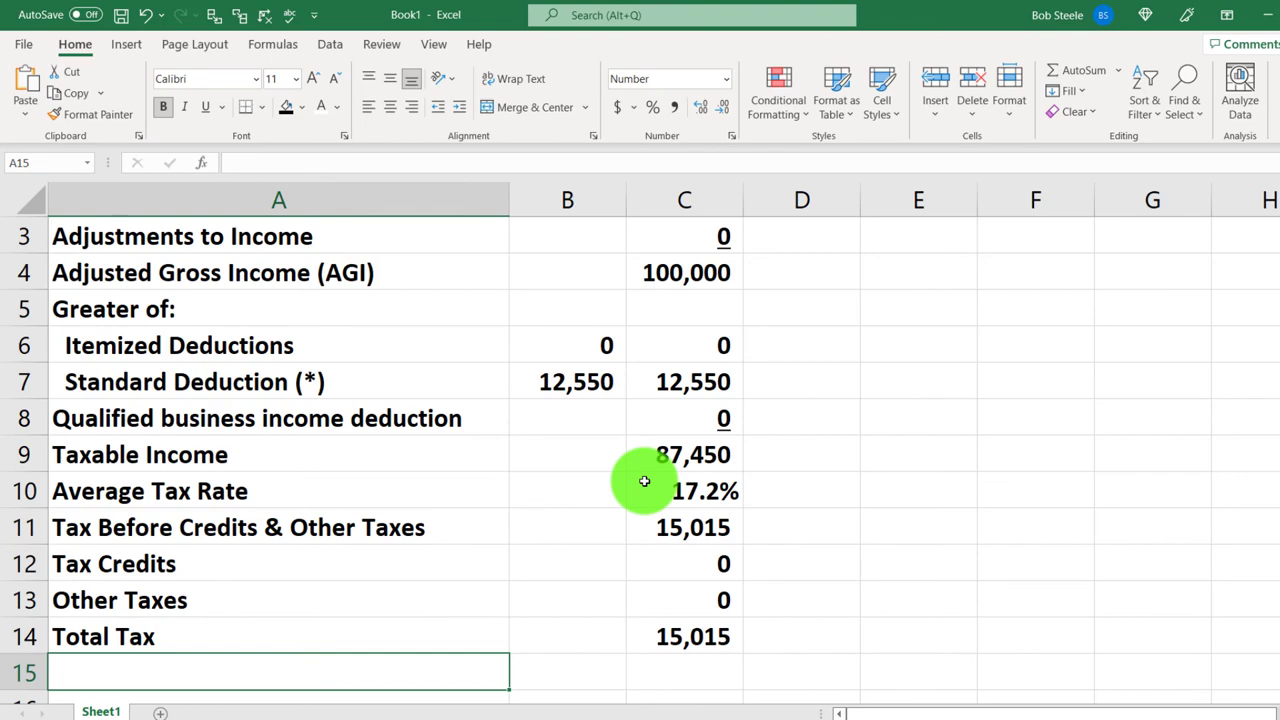
# - Add 'Tax Payments & Refundable Credits' with 0 in row 15, and label row 16 'Tax Due or Refund'
pyautogui.write('Tax P')
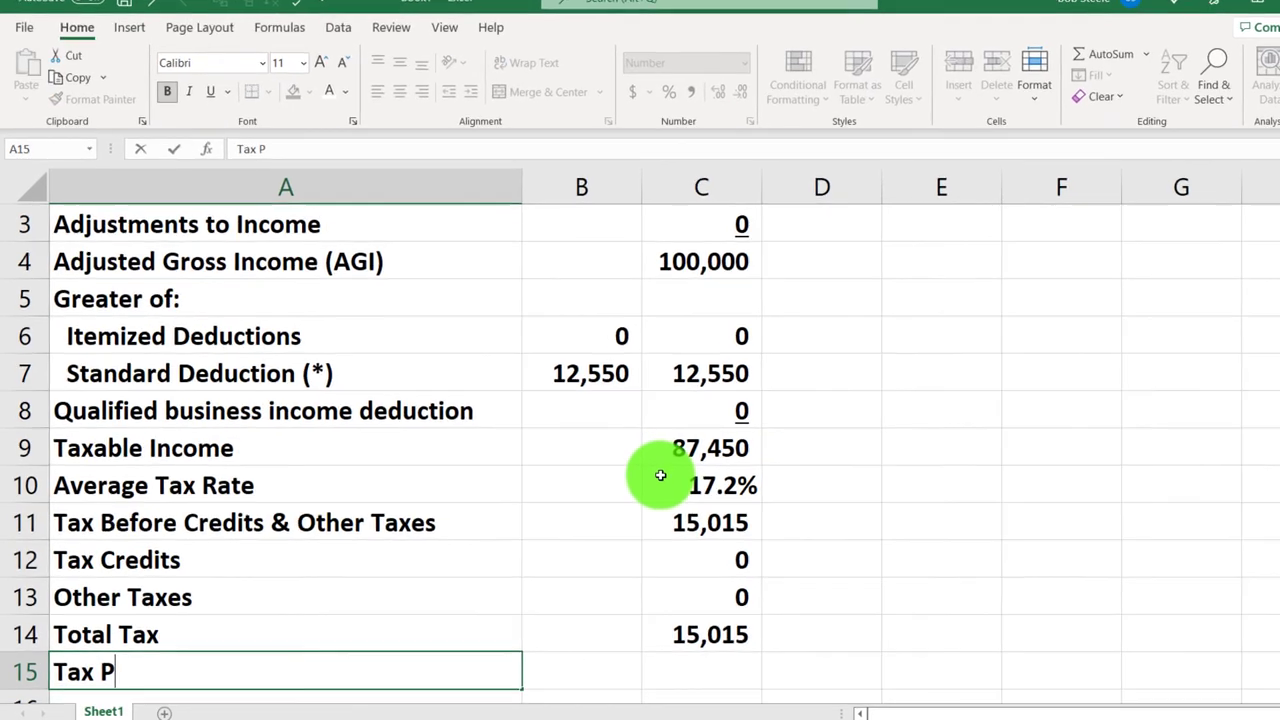
pyautogui.write('ayments')
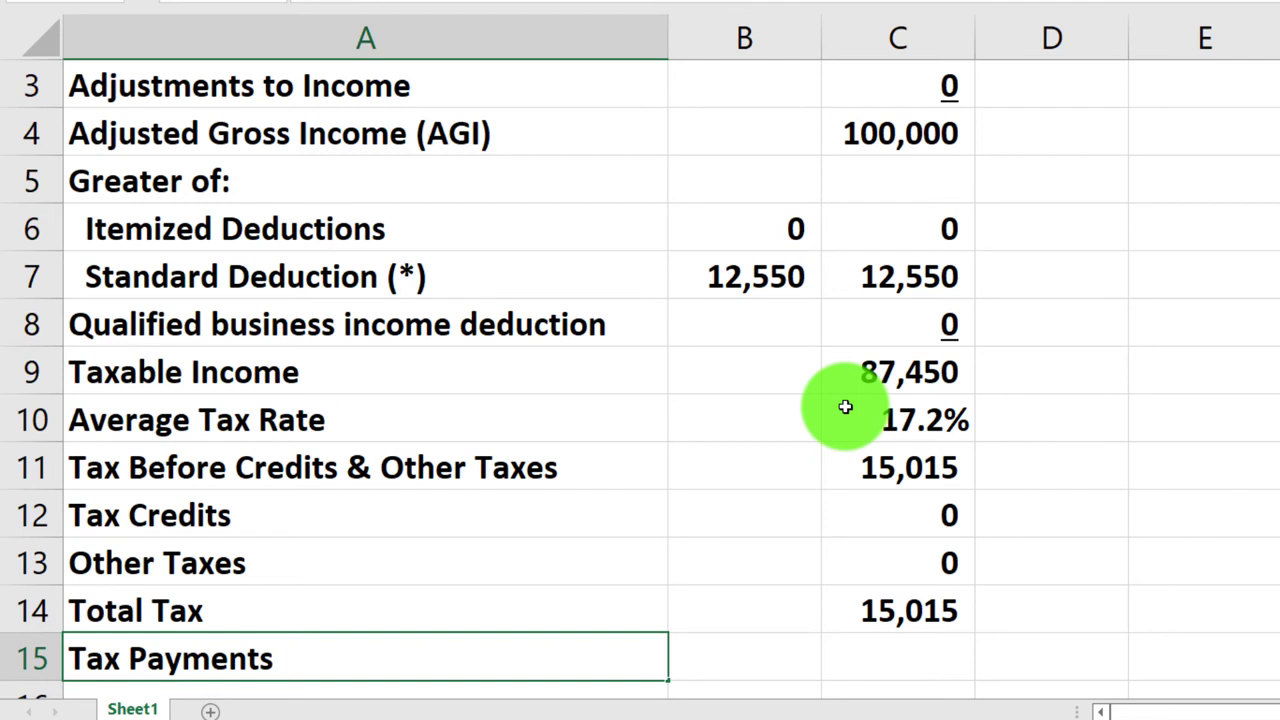
pyautogui.write(' & Refundab')
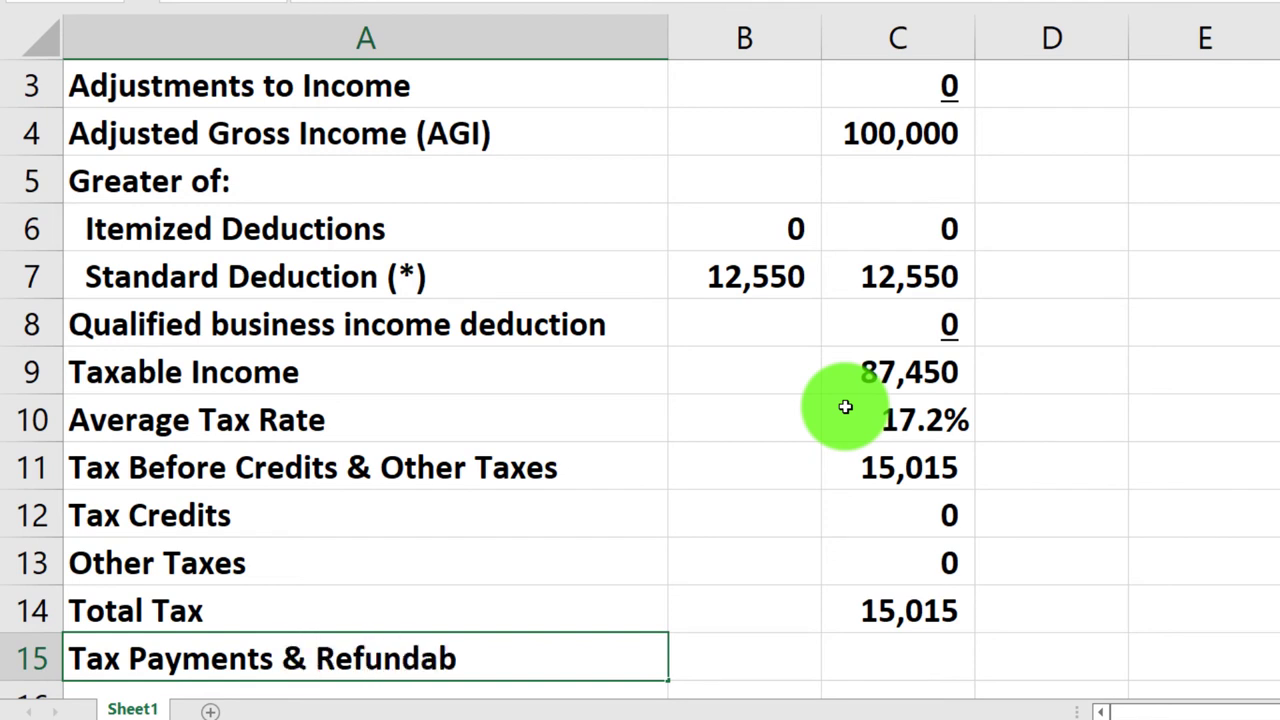
pyautogui.write('el')
pyautogui.press('BackSpace')
pyautogui.press('BackSpace')
pyautogui.press('BackSpace')
pyautogui.write('le')
pyautogui.write(' Credits')
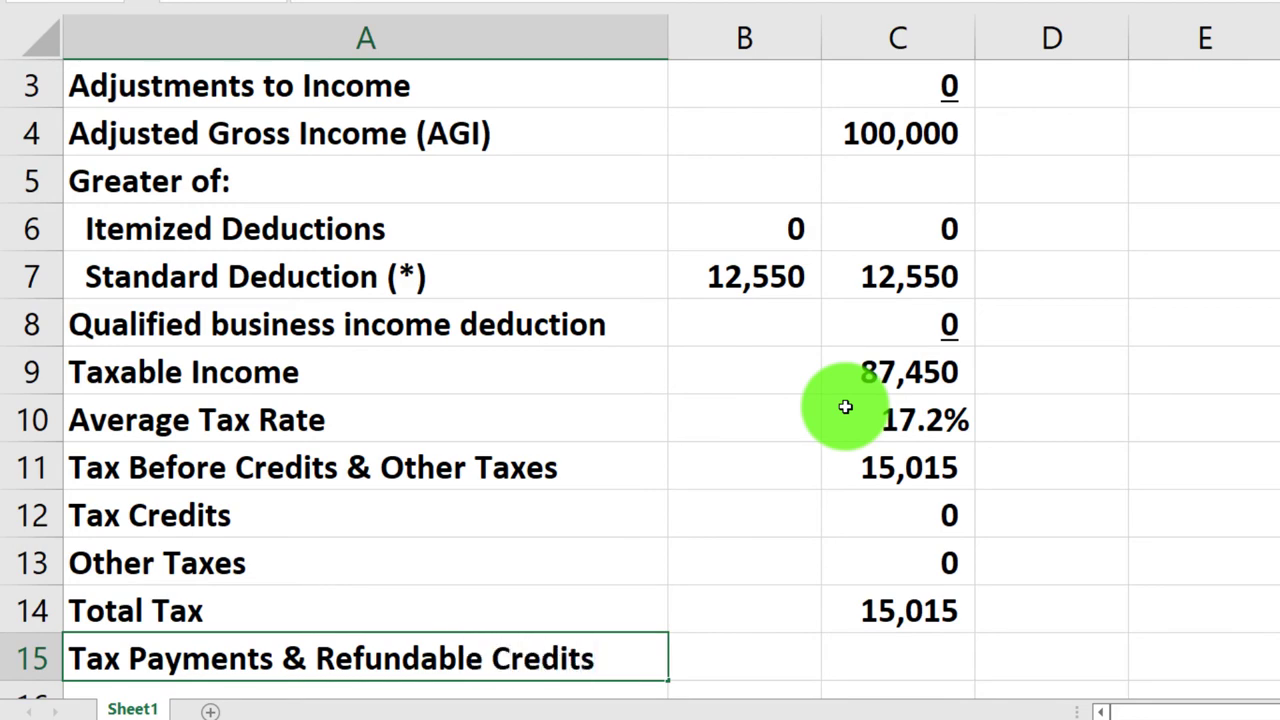
pyautogui.press('Tab')
pyautogui.press('Tab')
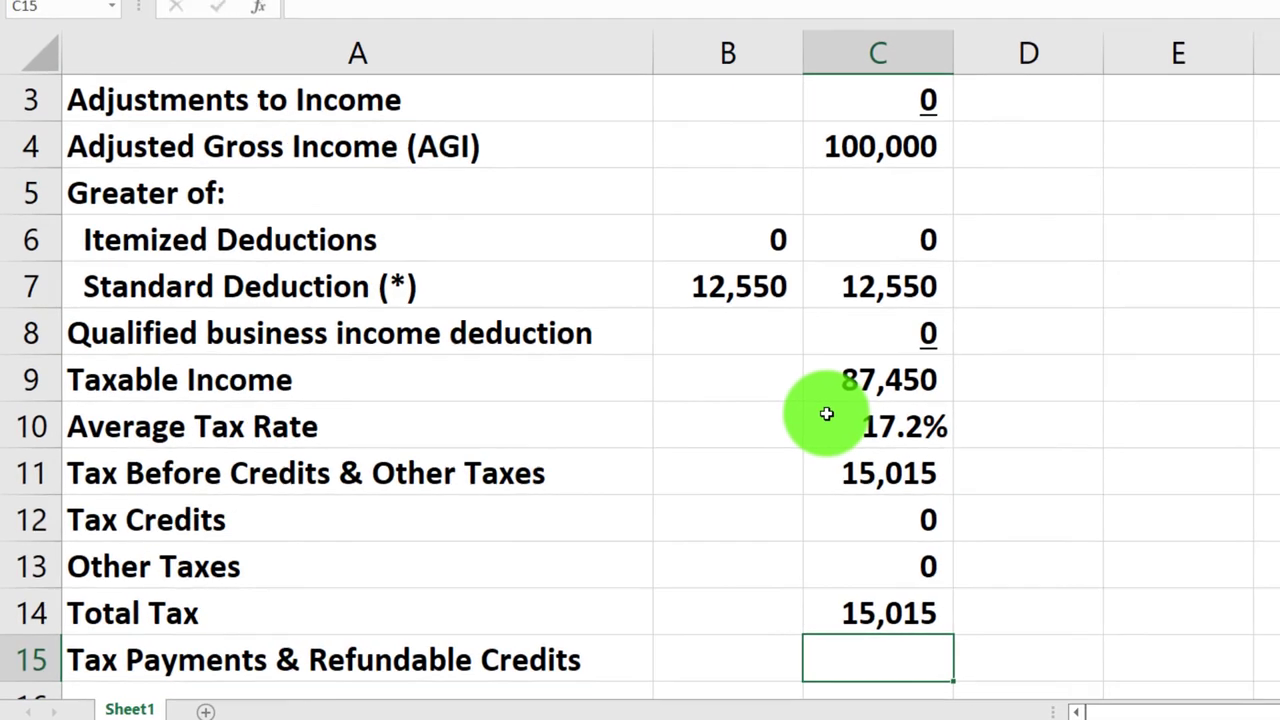
pyautogui.write('0')
pyautogui.press('Return')
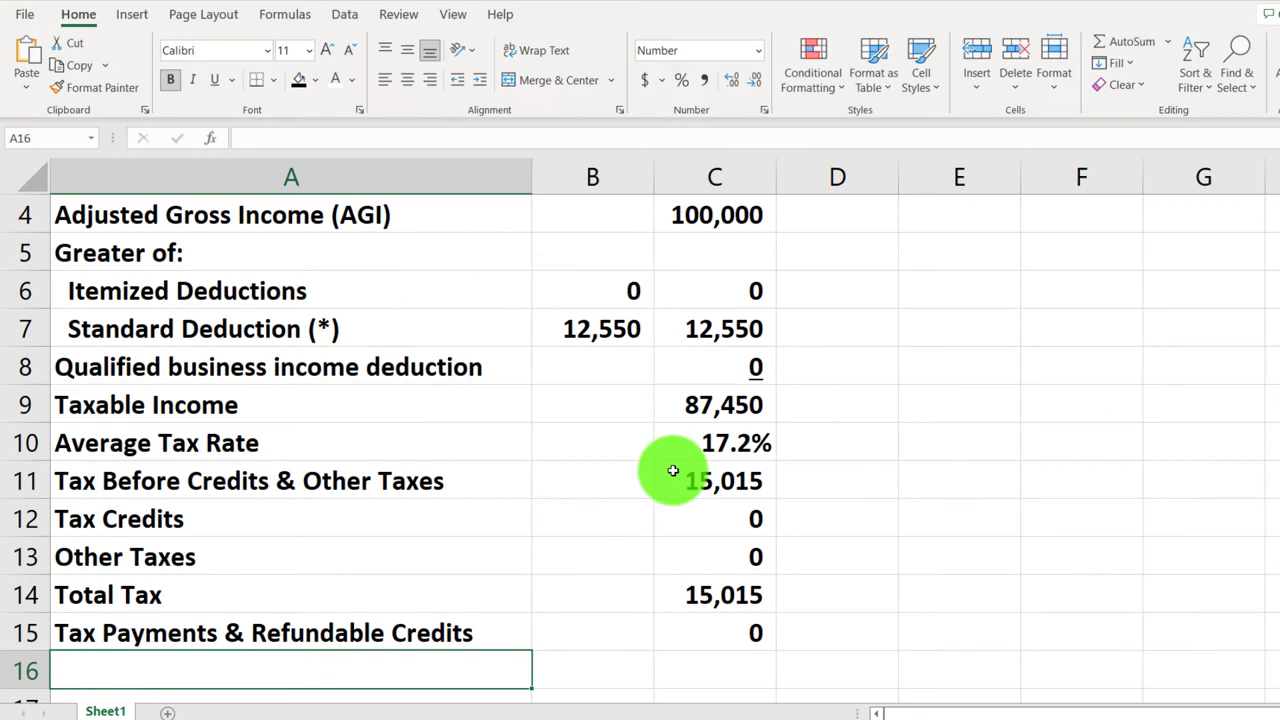
pyautogui.write('Tax Due')
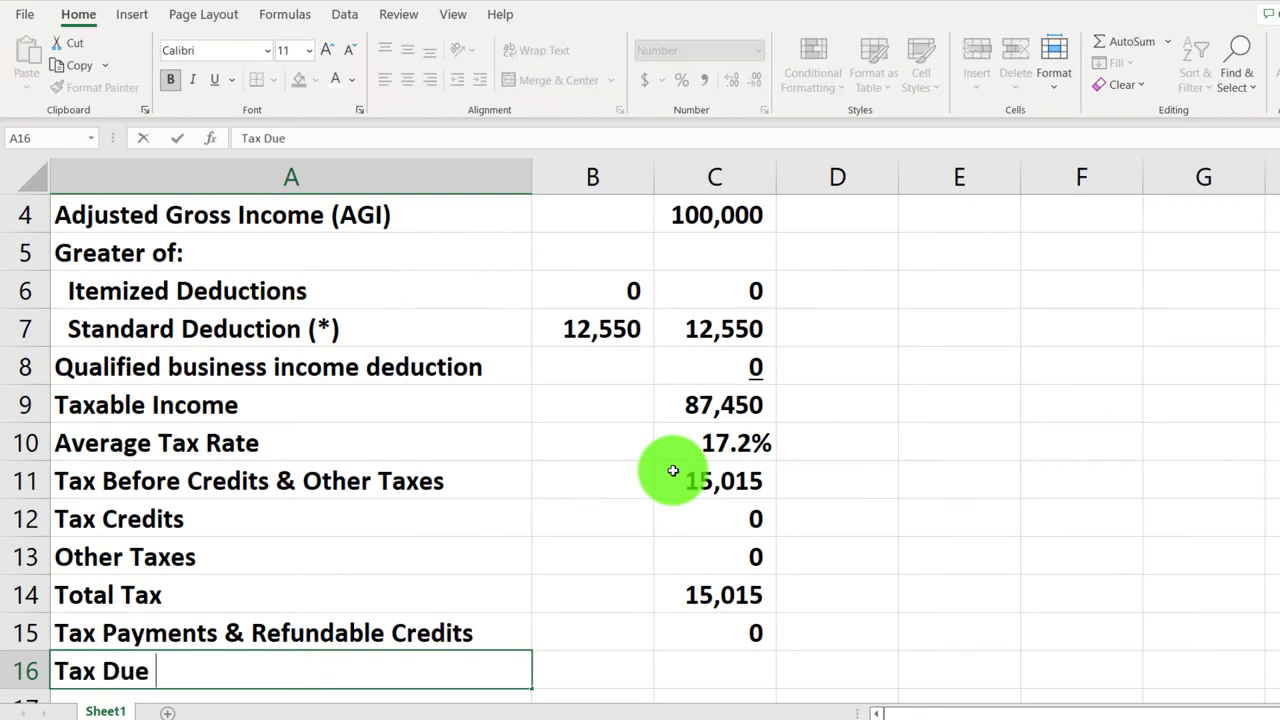
pyautogui.write(' or')
pyautogui.write(' Refun')
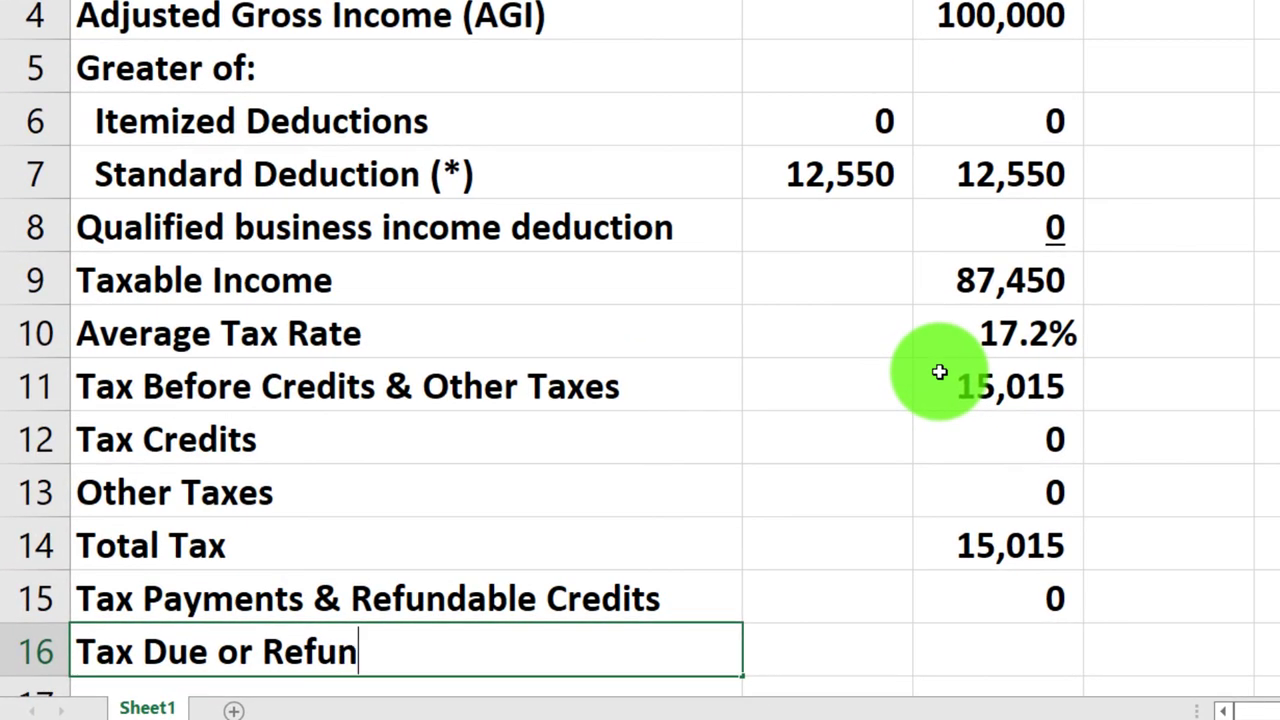
pyautogui.write('d')
pyautogui.press('Return')
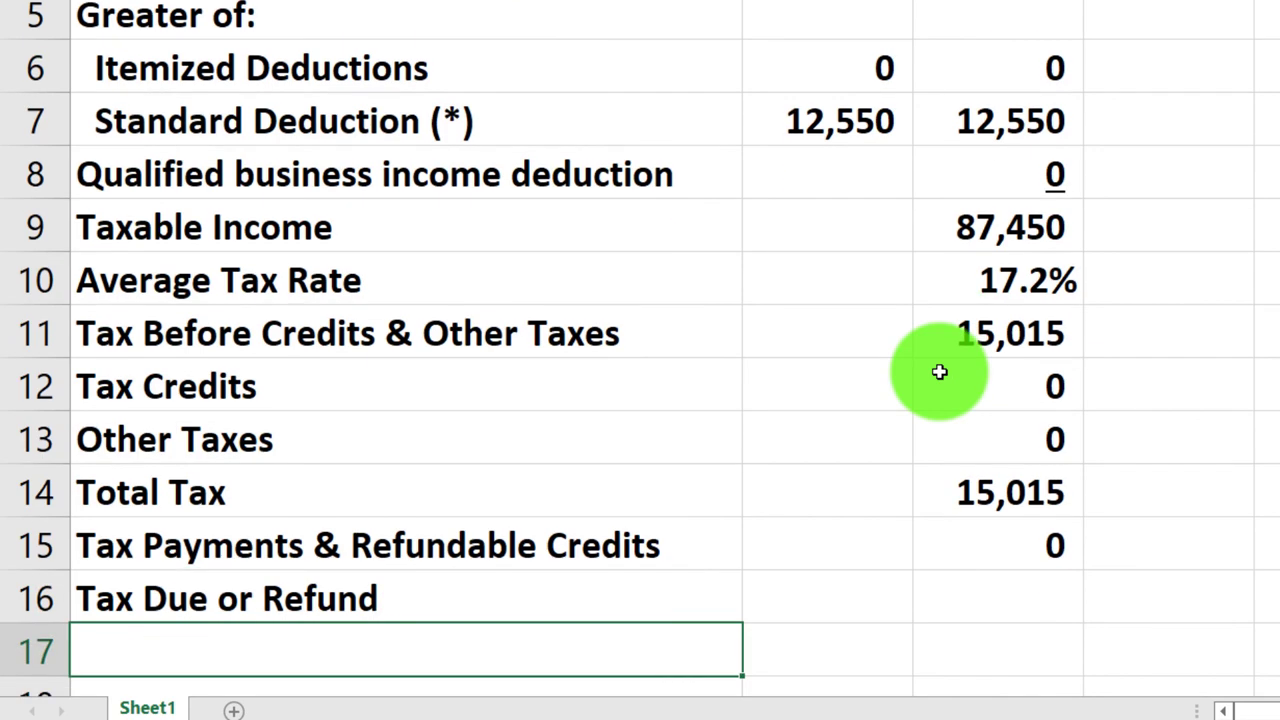
# - Enter =C14-C15 in C16 for Tax Due or Refund (15,015) and check the cells above
pyautogui.click(1016, 596)
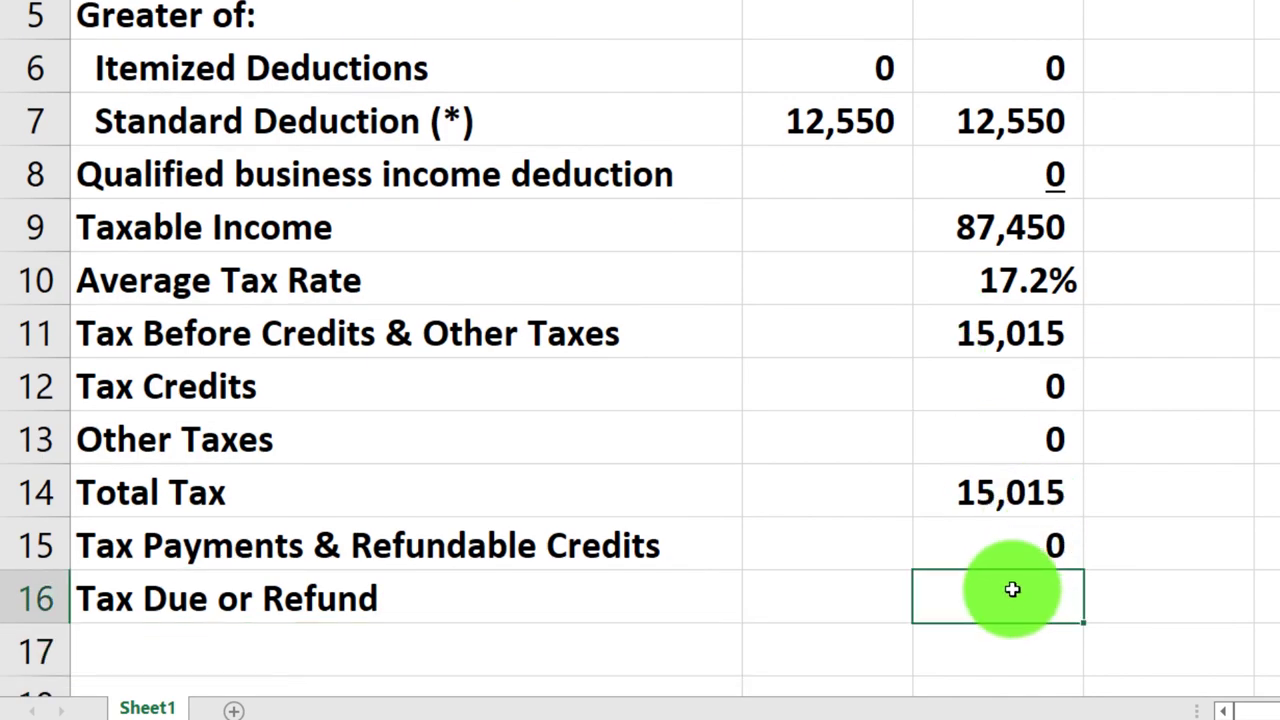
pyautogui.write('=')
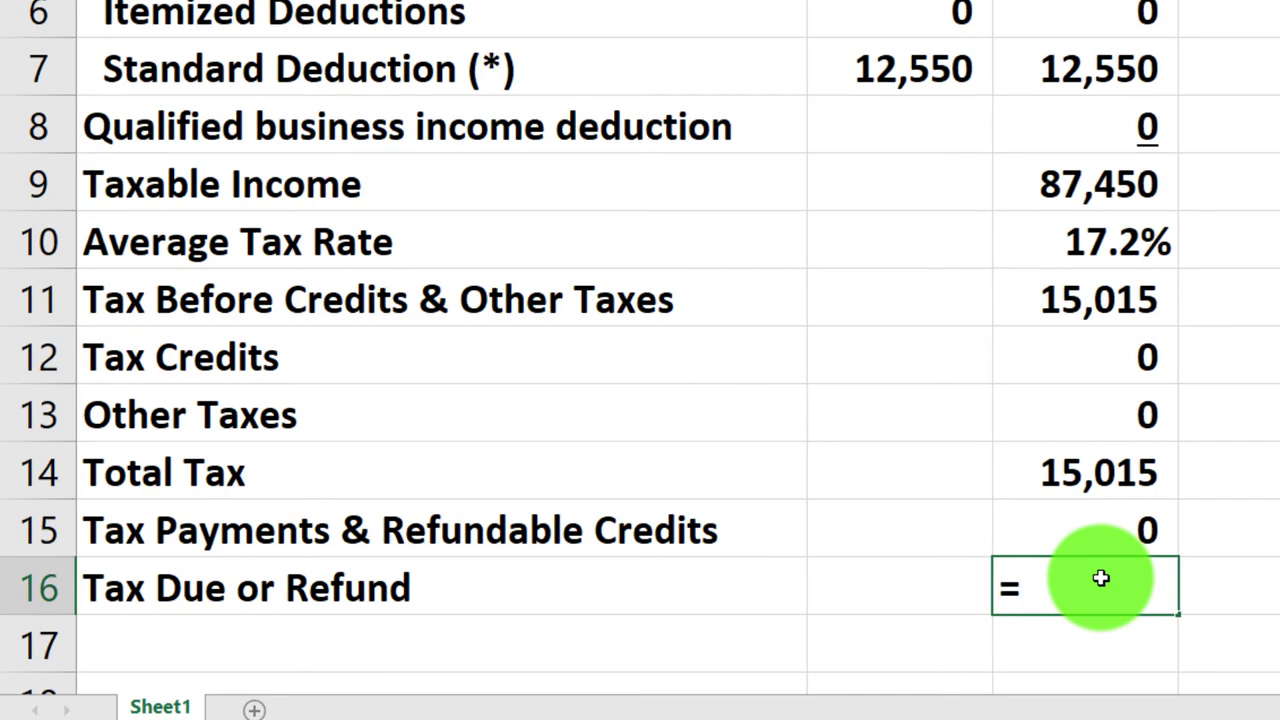
pyautogui.press('Up')
pyautogui.press('Up')
pyautogui.press('Up')
pyautogui.press('Up')
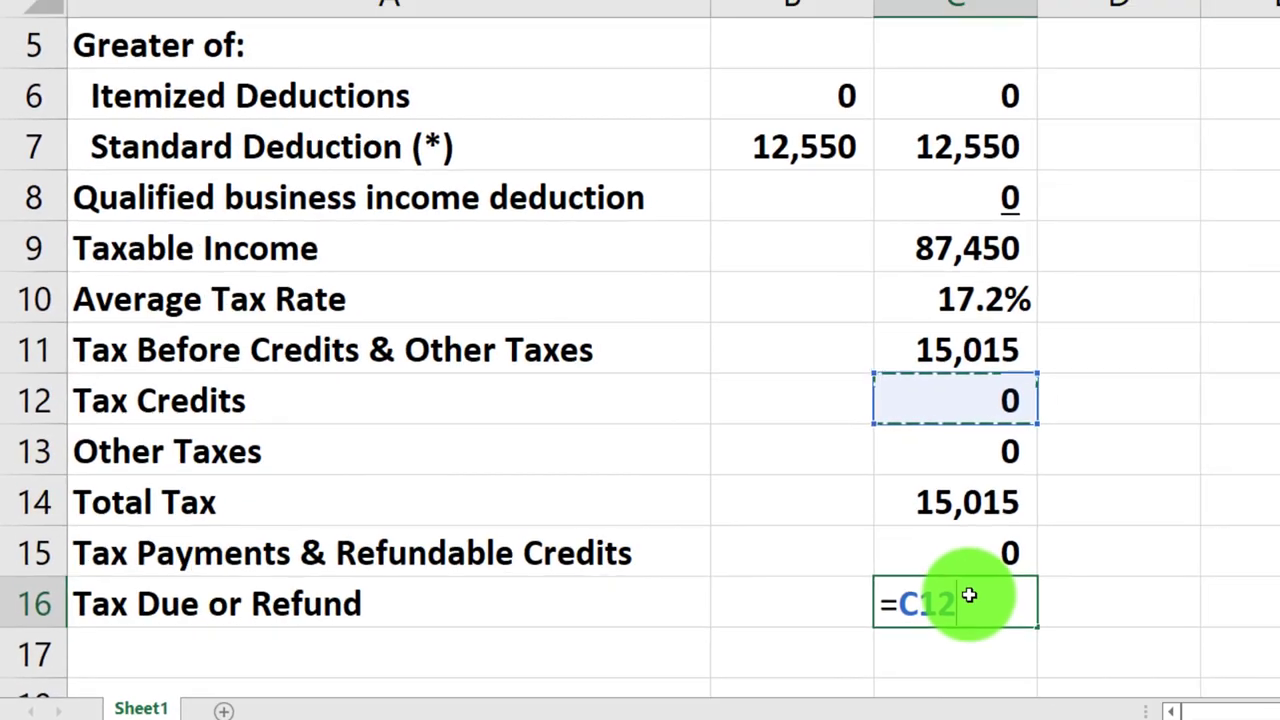
pyautogui.press('Down')
pyautogui.press('Down')
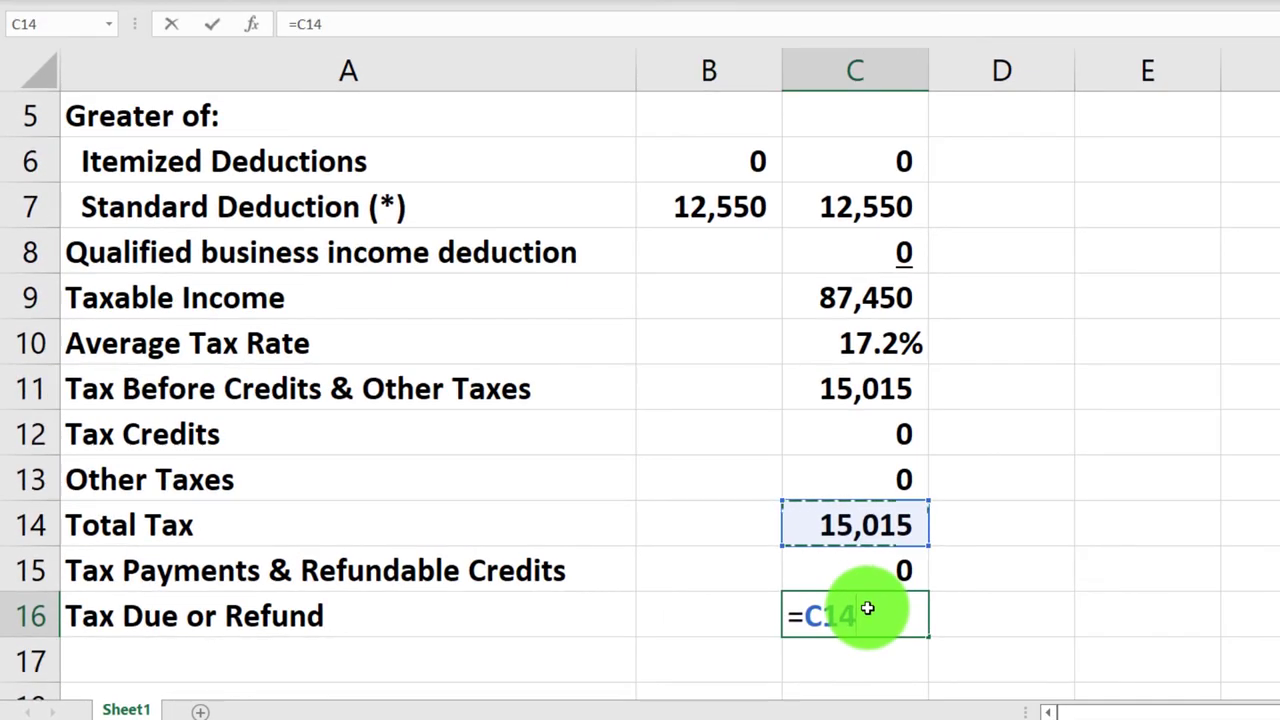
pyautogui.write('-')
pyautogui.press('Up')
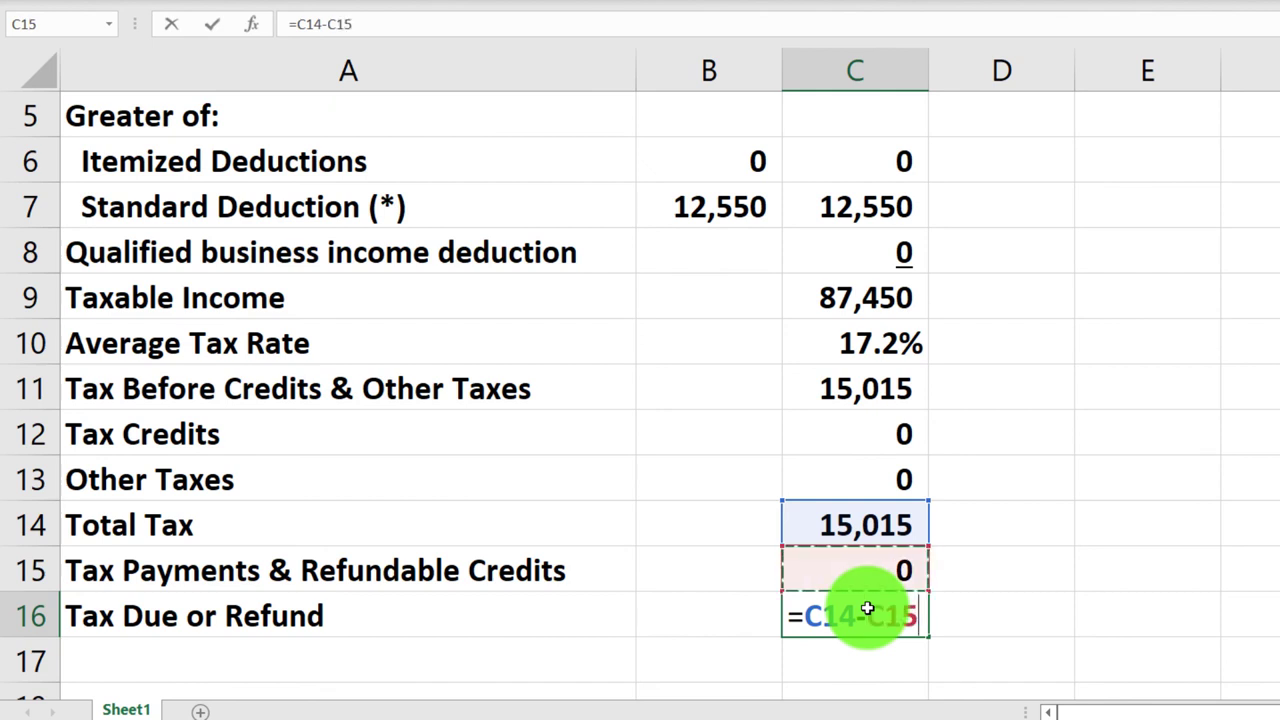
pyautogui.hotkey('ctrl', 'Return')
pyautogui.press('Up')
pyautogui.press('Up')
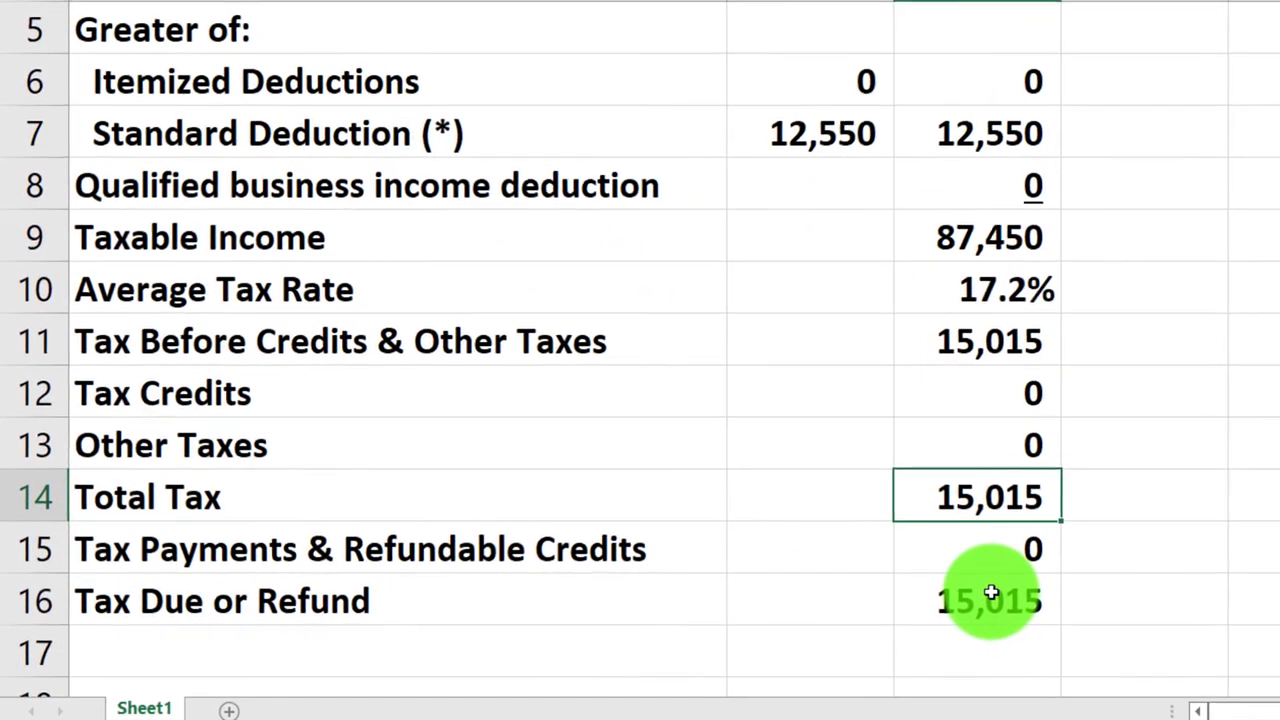
pyautogui.press('Down')
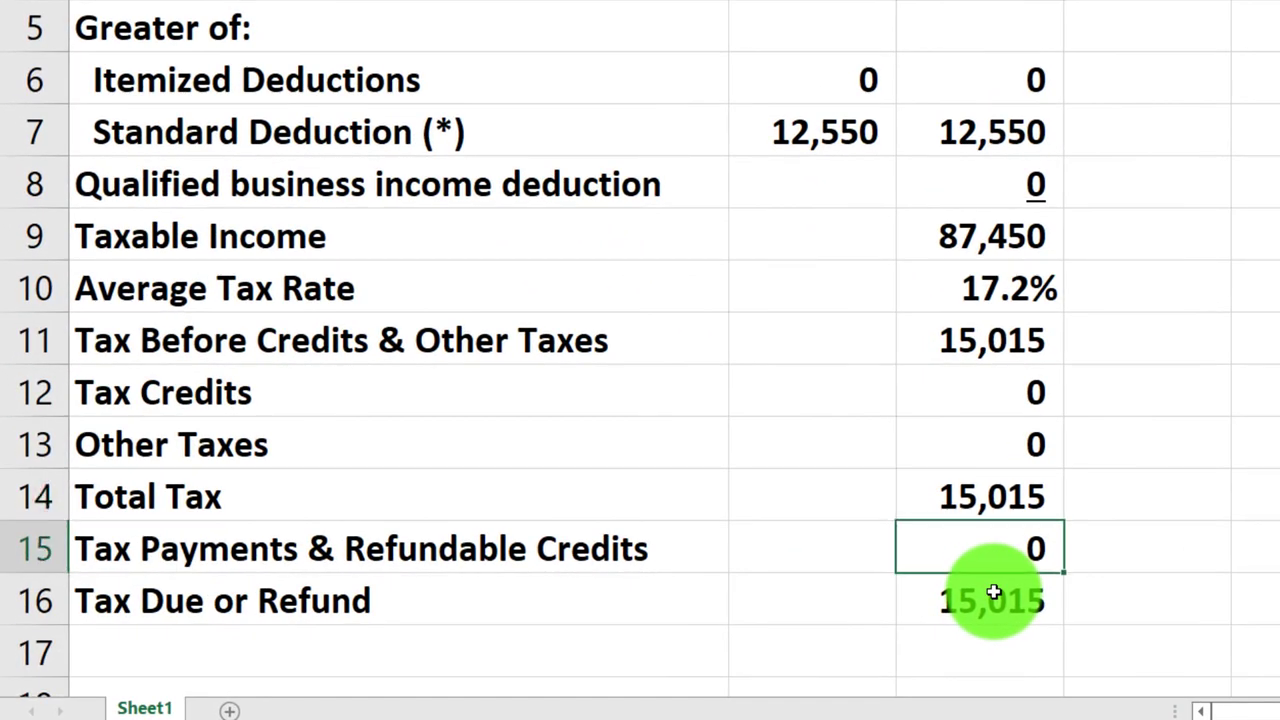
pyautogui.press('Down')
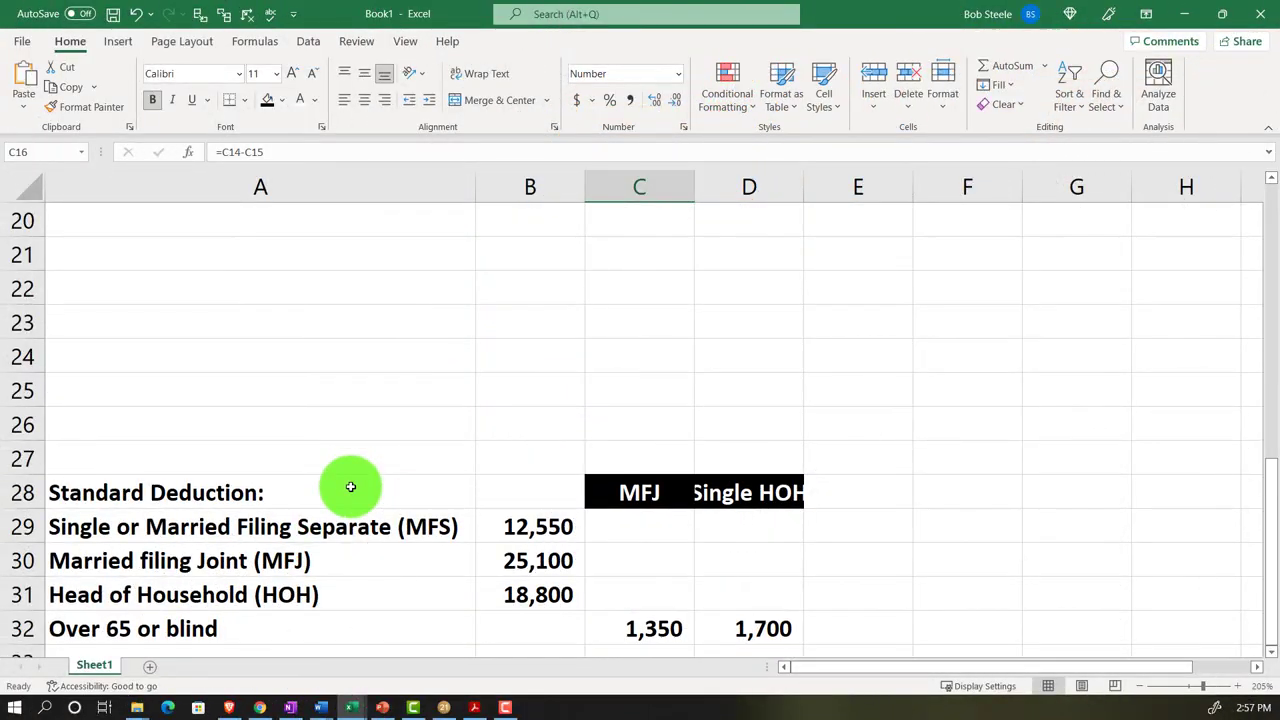
# - Review the finished worksheet, then switch to Lacerte's Tax Summary (87,450 taxable income, 15,015 tax)
pyautogui.scroll(-1, 380, 488)
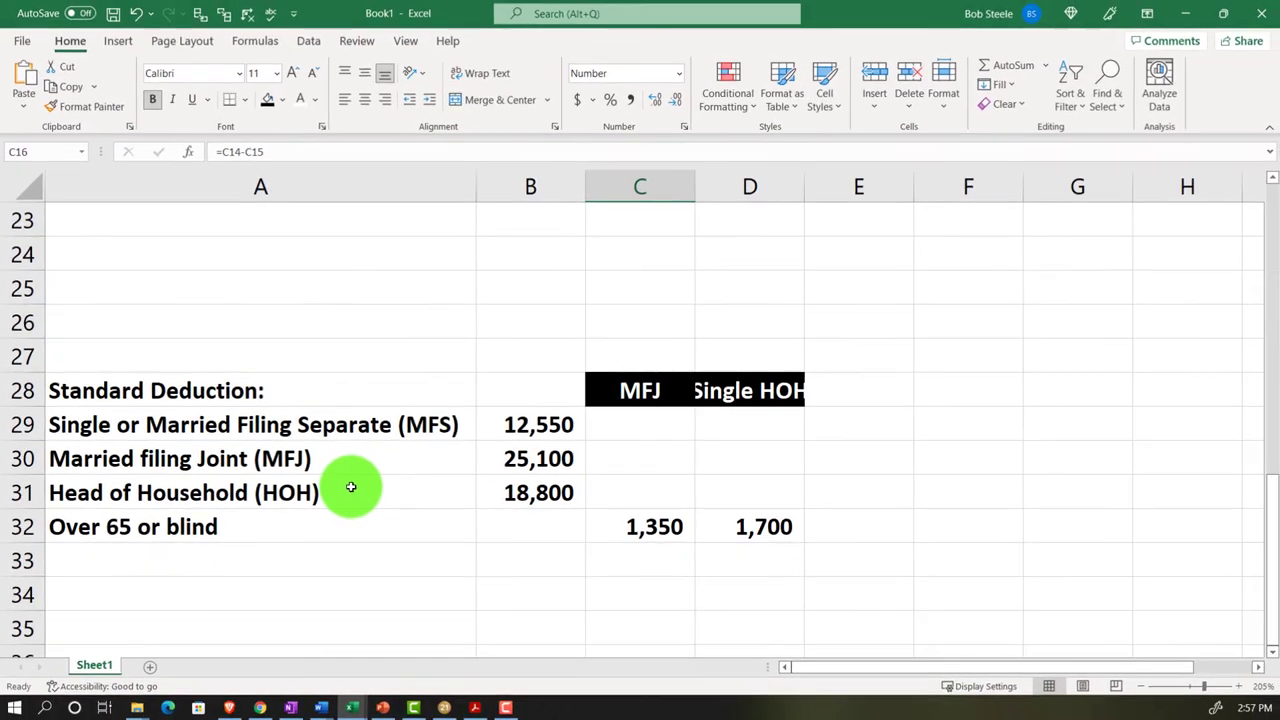
pyautogui.scroll(6, 351, 487)
pyautogui.scroll(1, 351, 487)
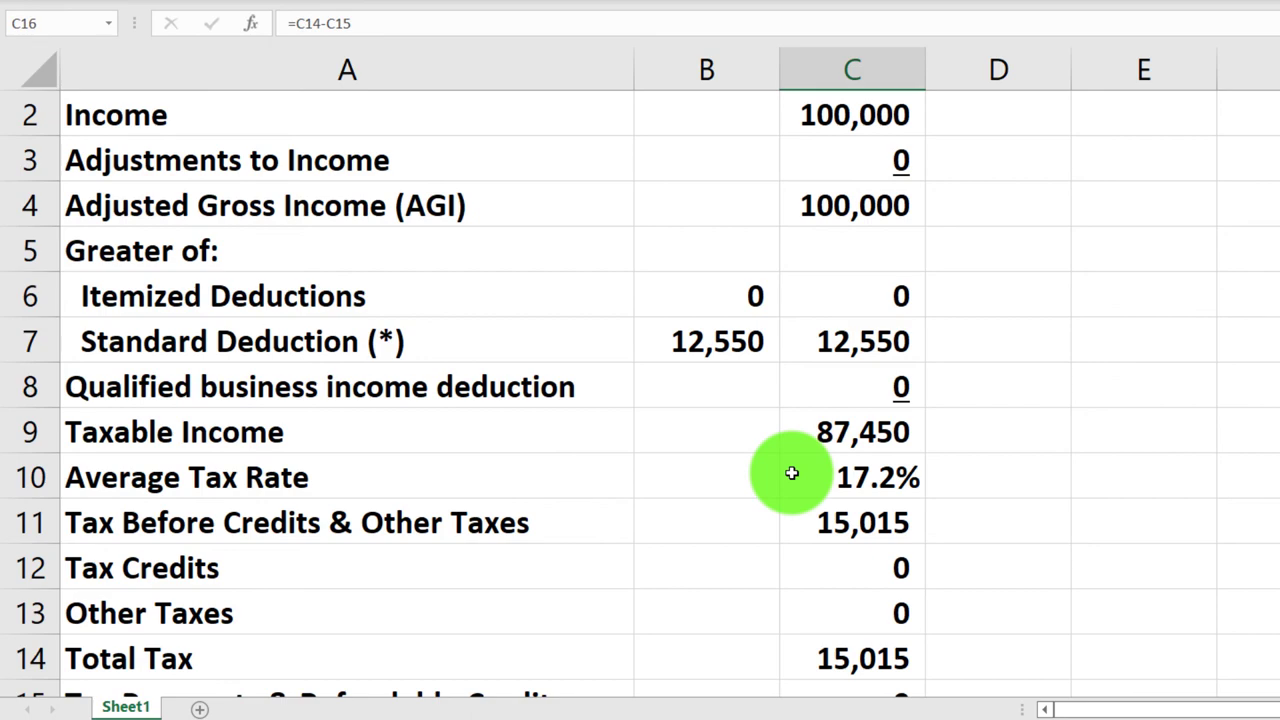
pyautogui.click(758, 522)
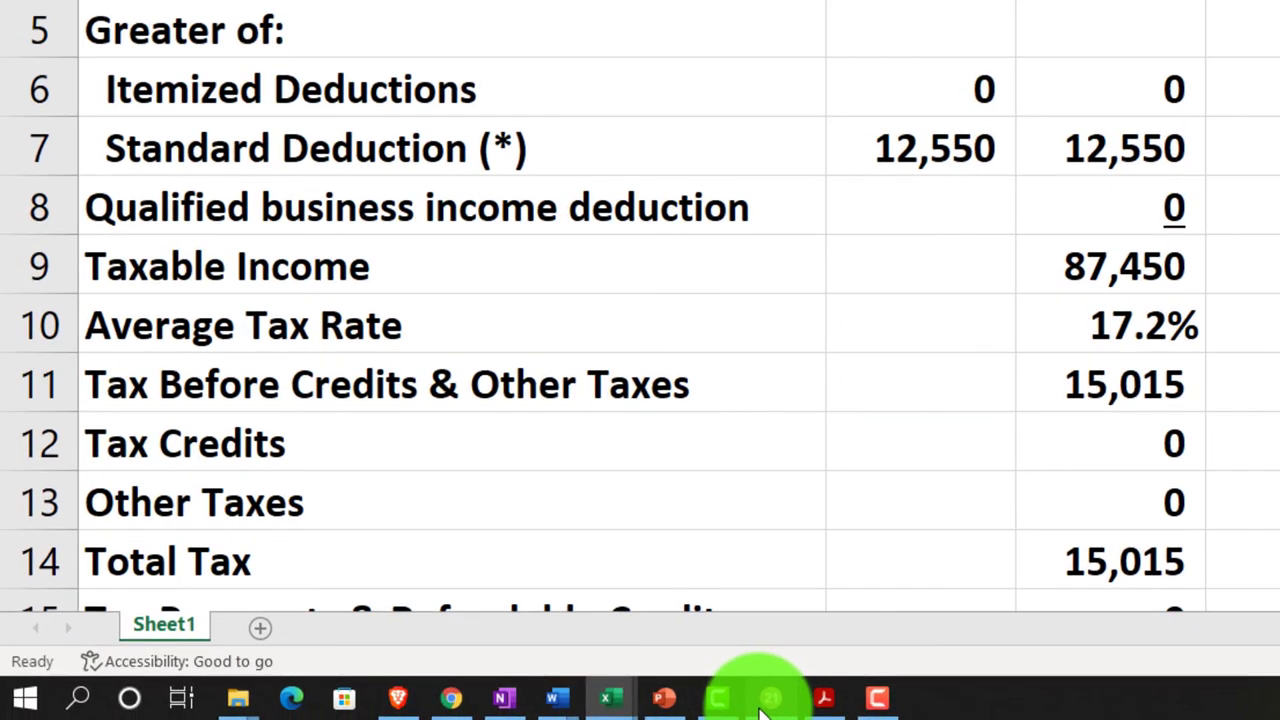
pyautogui.click(712, 710)
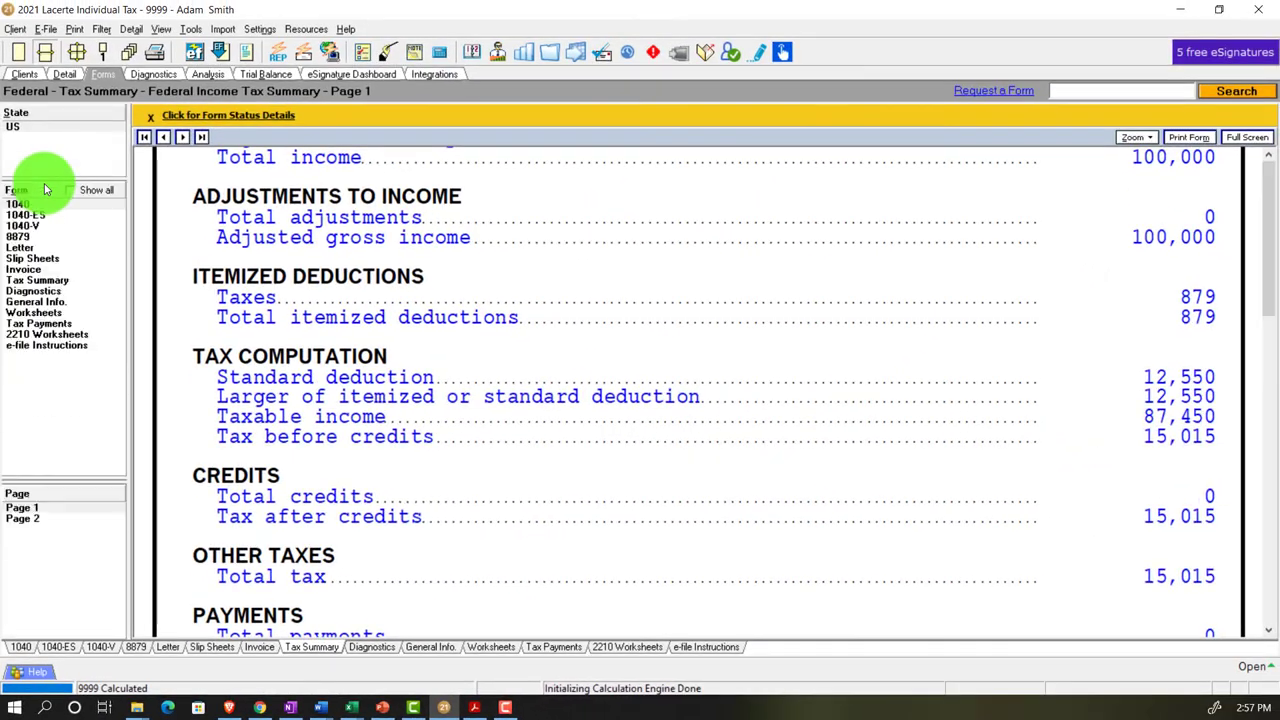
# - View Form 1040 page 1 with all forms listed in Lacerte, then return to Excel
pyautogui.click(44, 200)
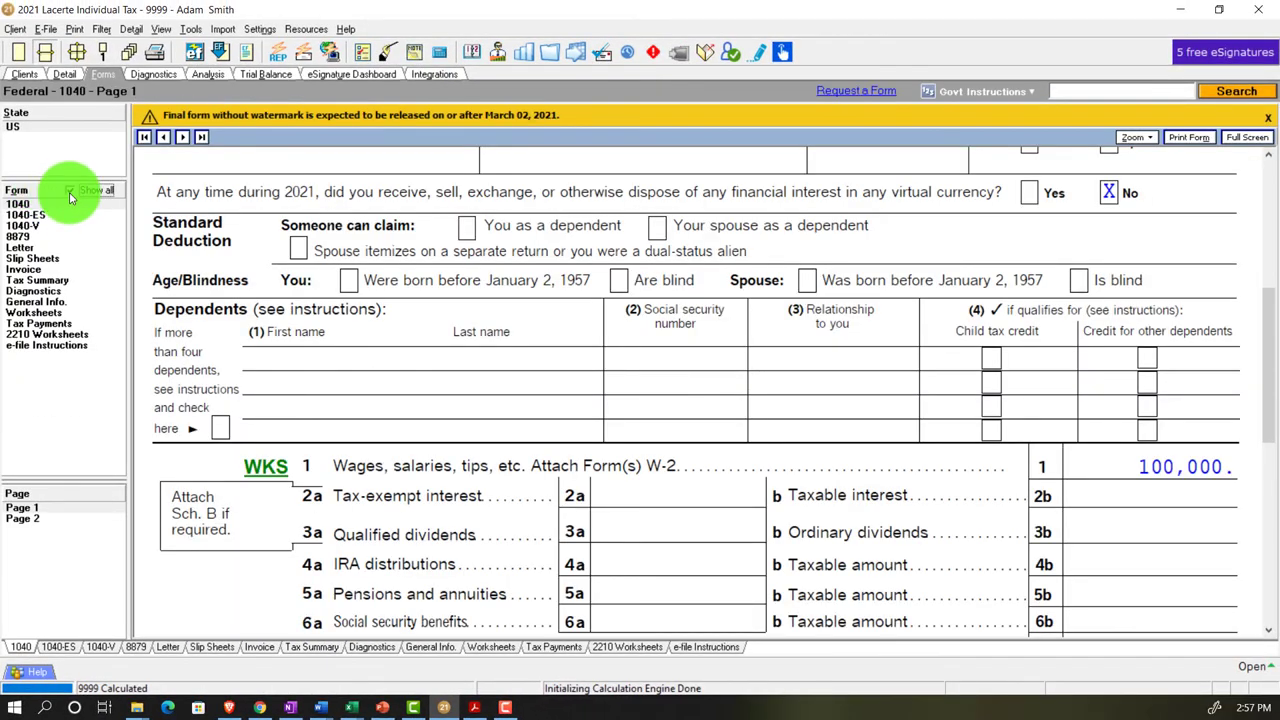
pyautogui.click(69, 190)
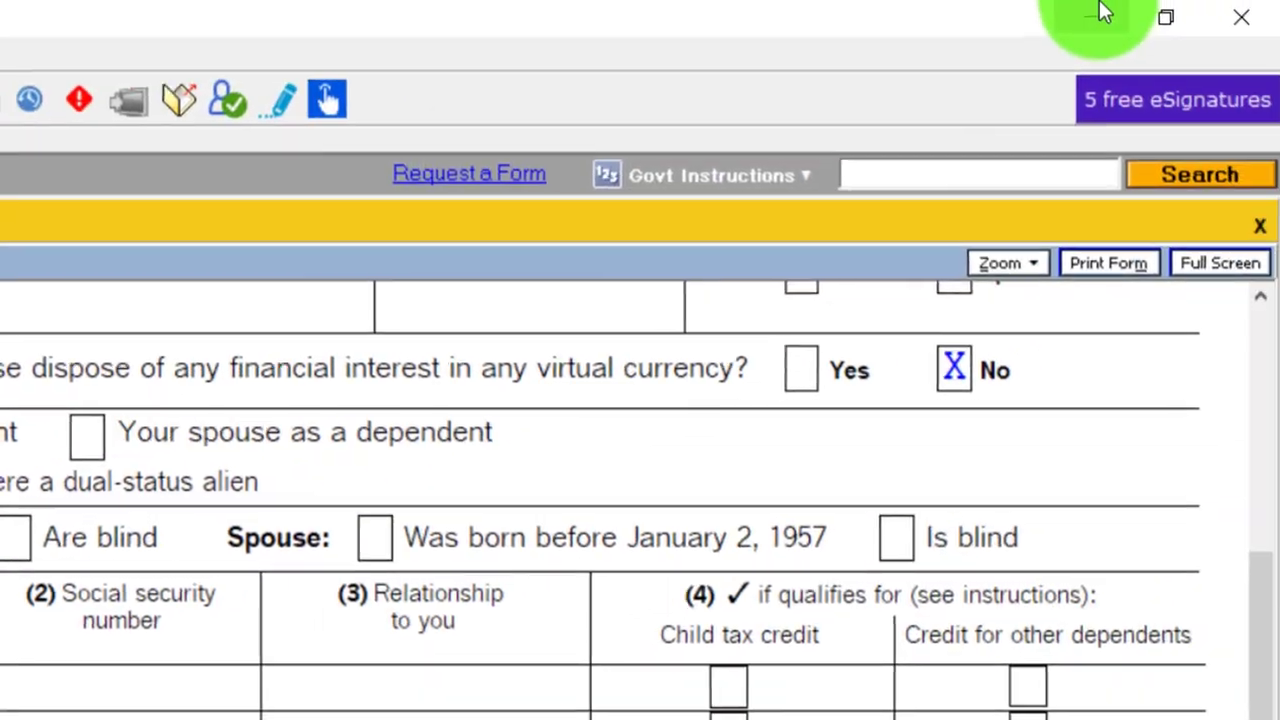
pyautogui.click(1100, 14)
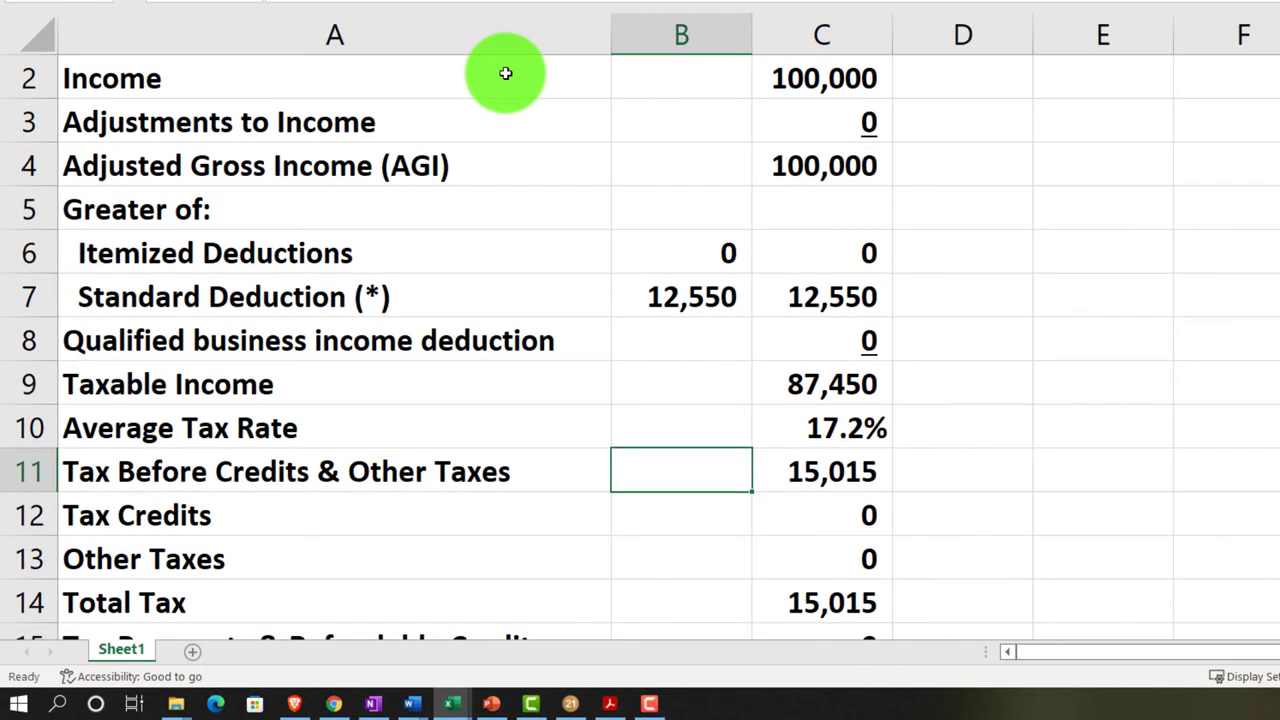
pyautogui.moveTo(505, 73); pyautogui.dragTo(805, 80)
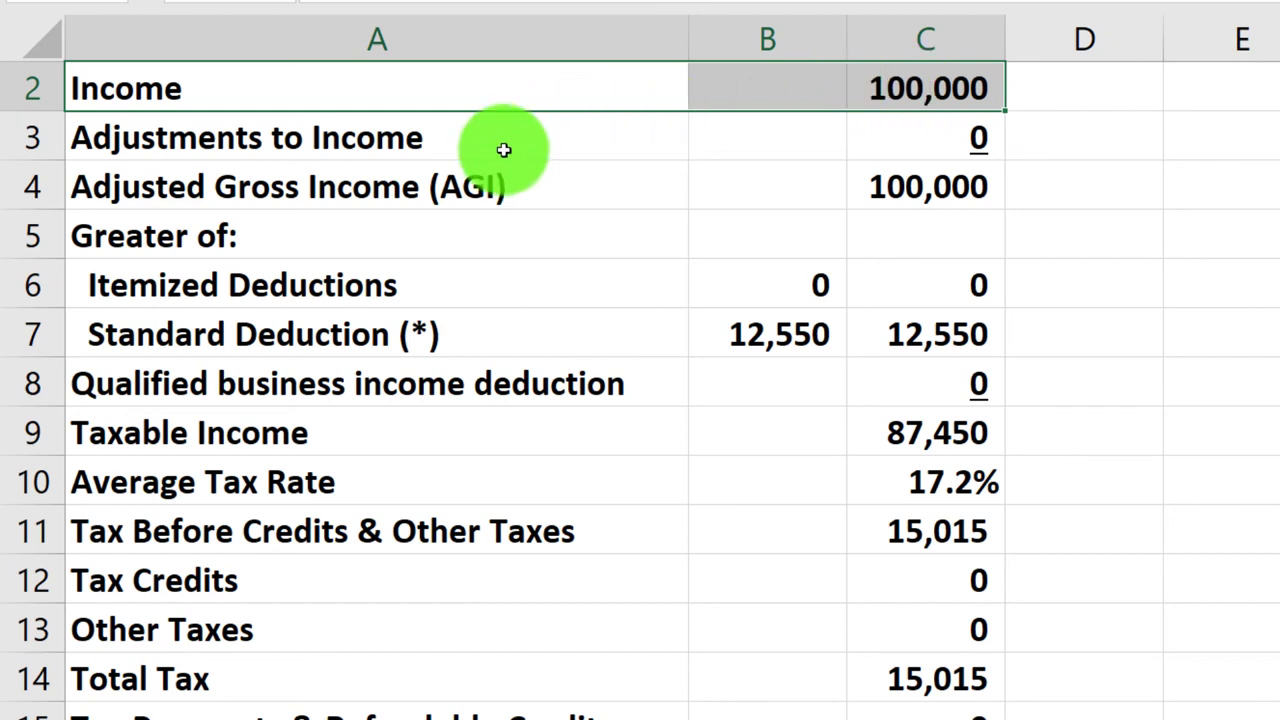
pyautogui.moveTo(580, 134); pyautogui.dragTo(821, 119)
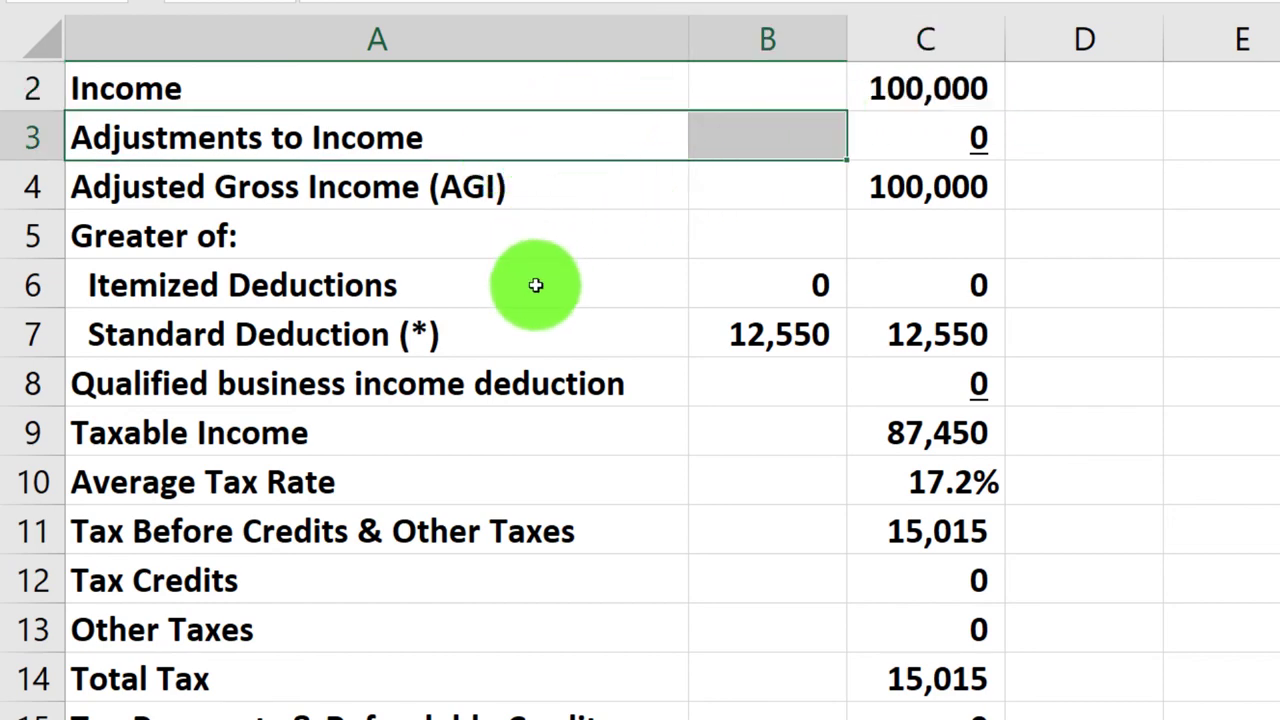
pyautogui.moveTo(534, 284); pyautogui.dragTo(826, 286)
pyautogui.moveTo(657, 323); pyautogui.dragTo(880, 320)
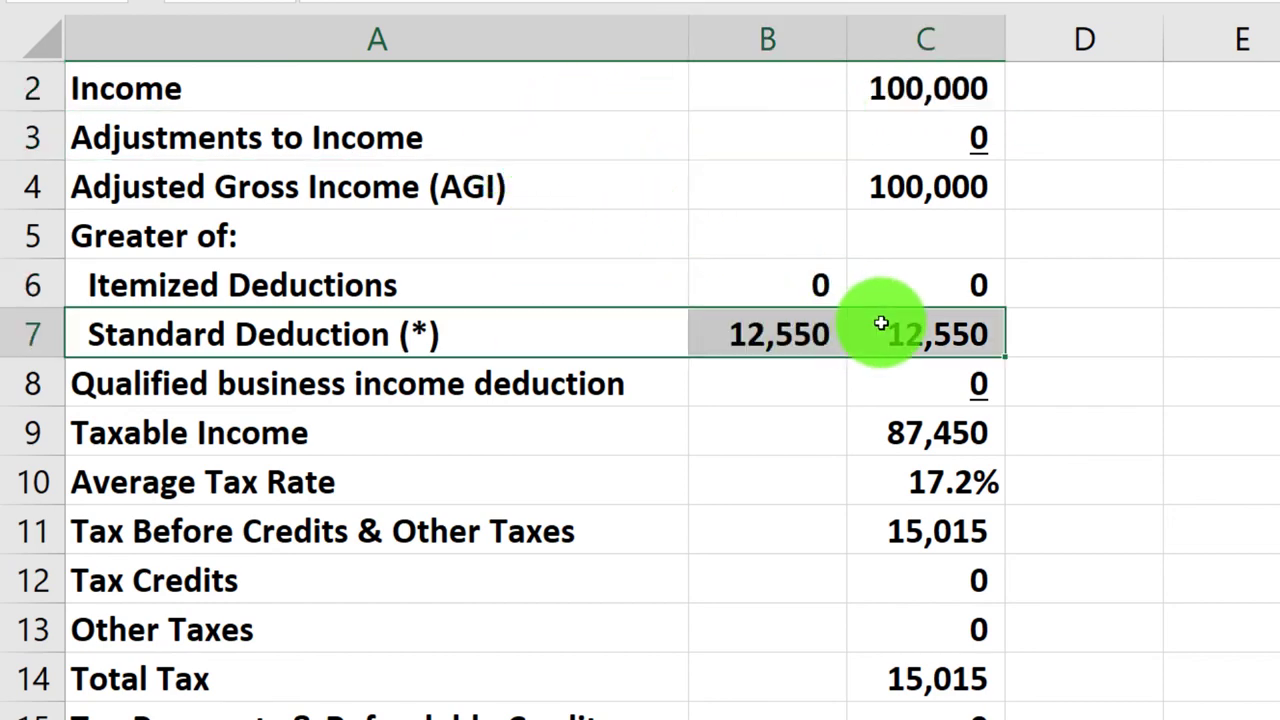